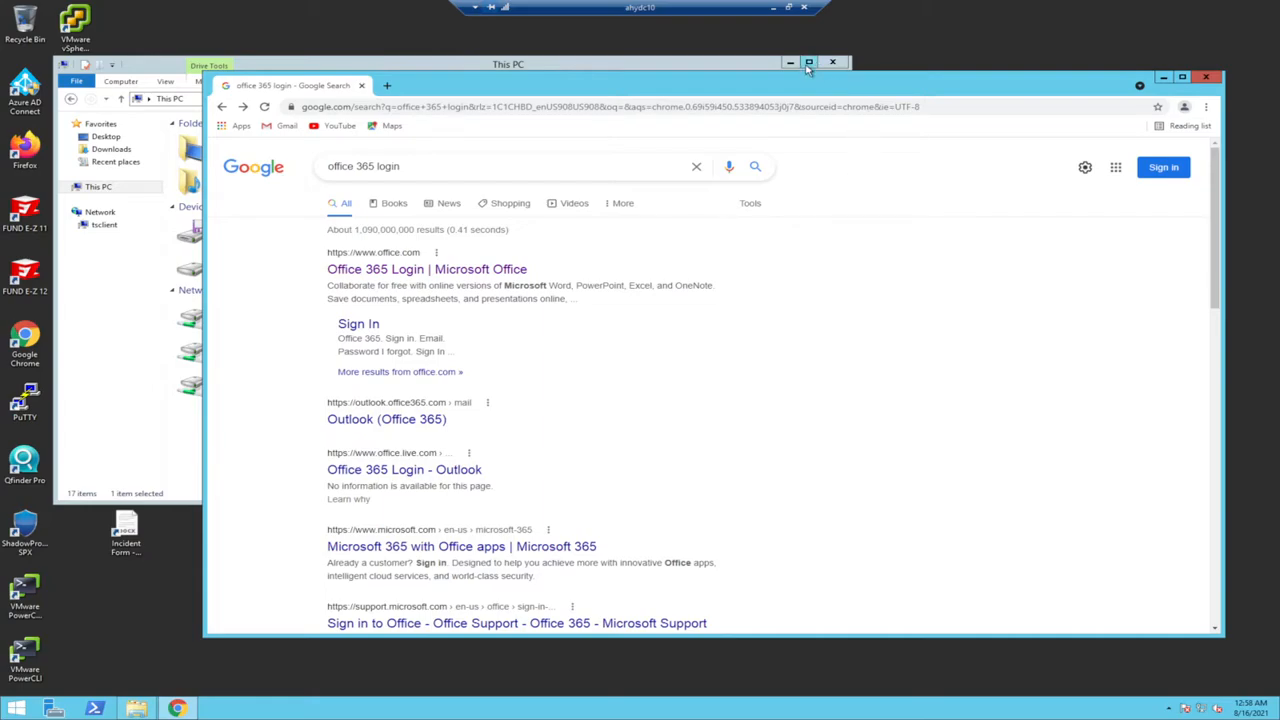
pyautogui.moveTo(915, 89); pyautogui.dragTo(905, 72)
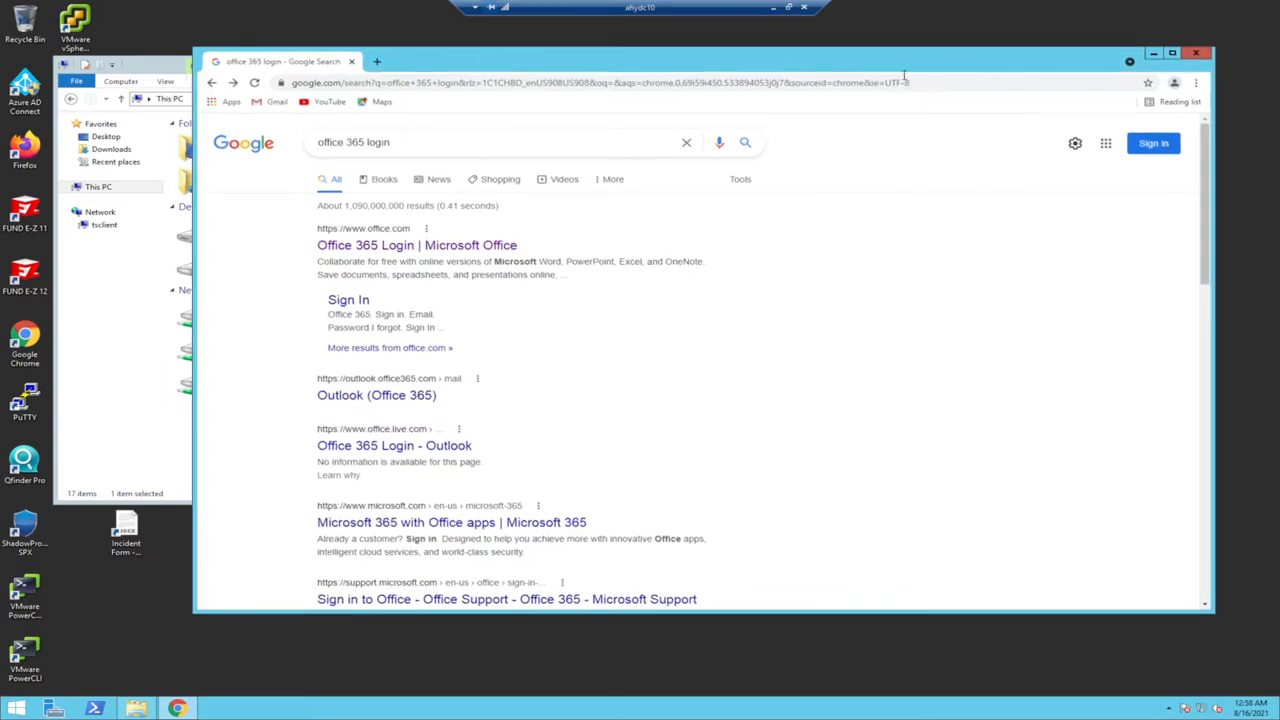
pyautogui.doubleClick(907, 80)
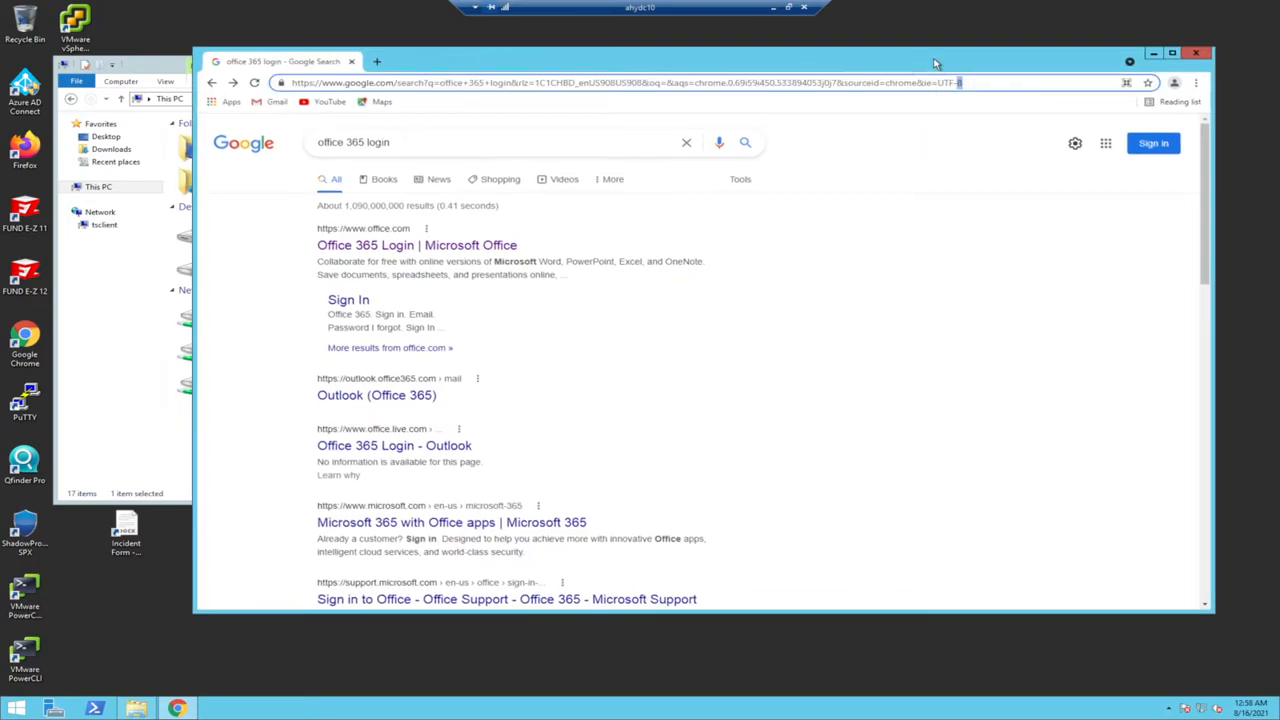
pyautogui.moveTo(935, 65)
pyautogui.mouseDown()
pyautogui.moveTo(957, 147)
pyautogui.moveTo(916, 55)
pyautogui.moveTo(944, 65)
pyautogui.moveTo(924, 99)
pyautogui.moveTo(898, 76)
pyautogui.moveTo(920, 80)
pyautogui.mouseUp()
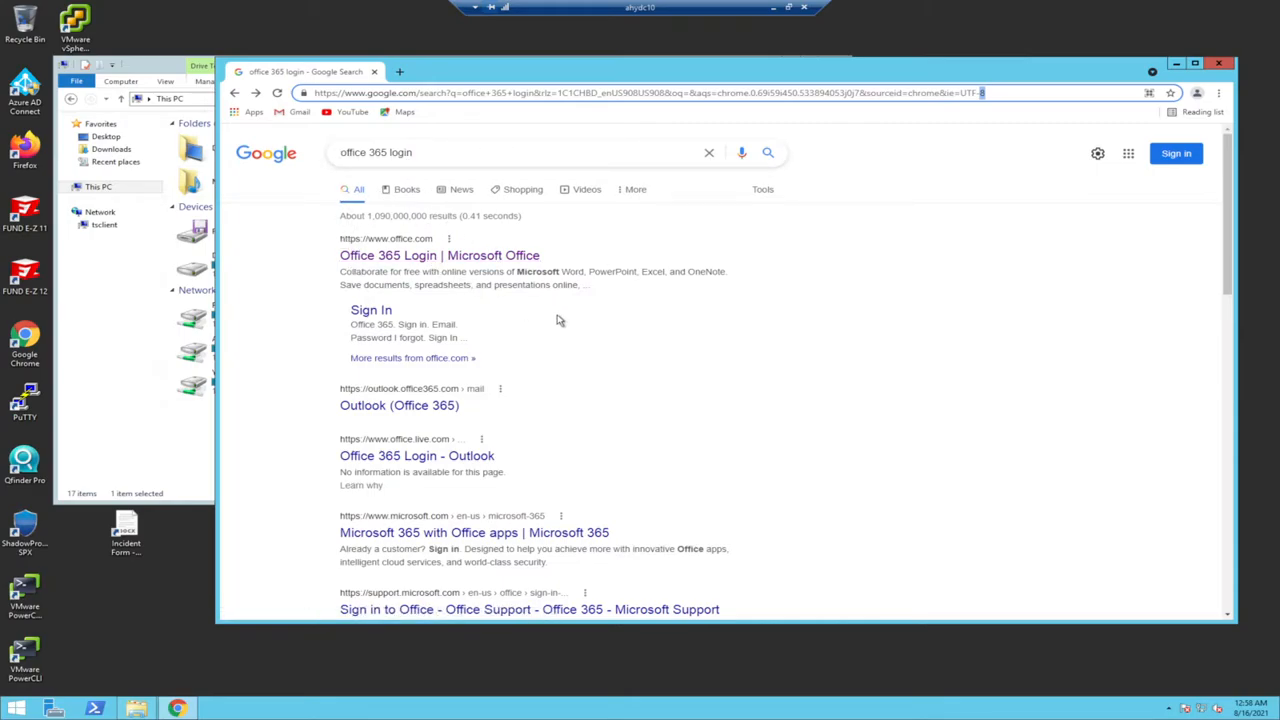
# Step: Open the Office 365 Login search result, sign in with the account password, and decline to stay signed in
pyautogui.click(428, 256)
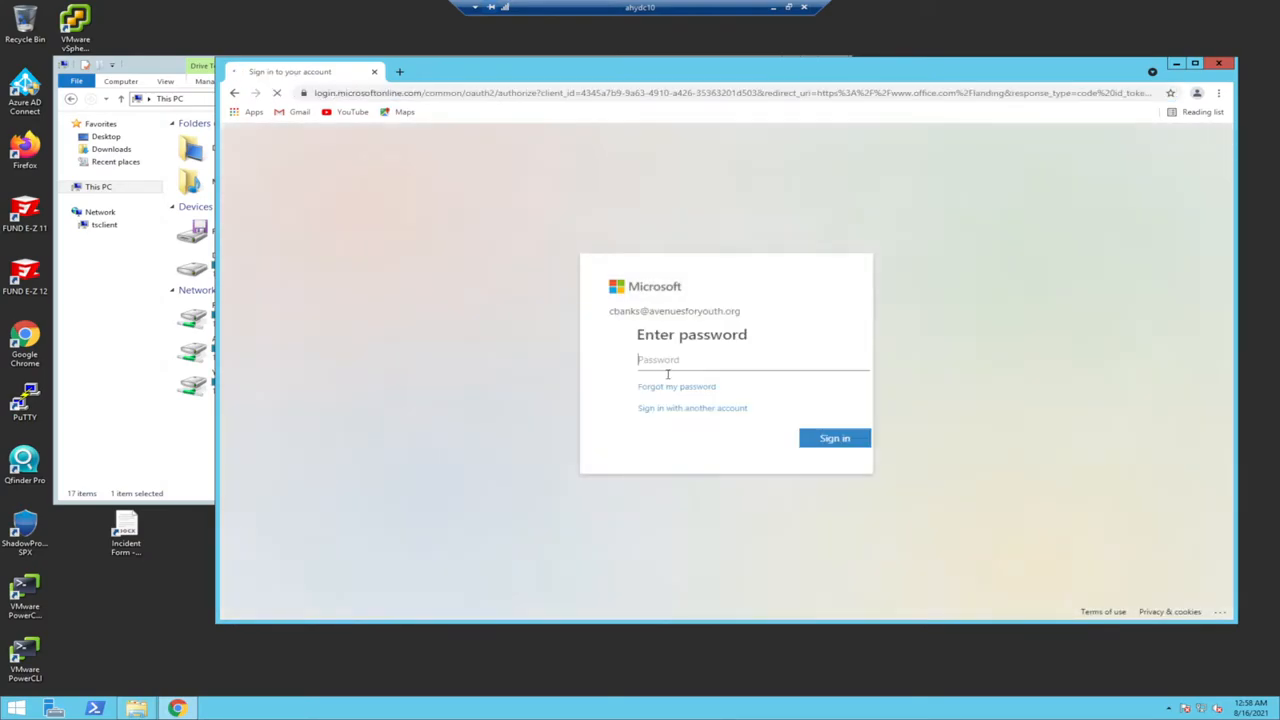
pyautogui.write('•••')
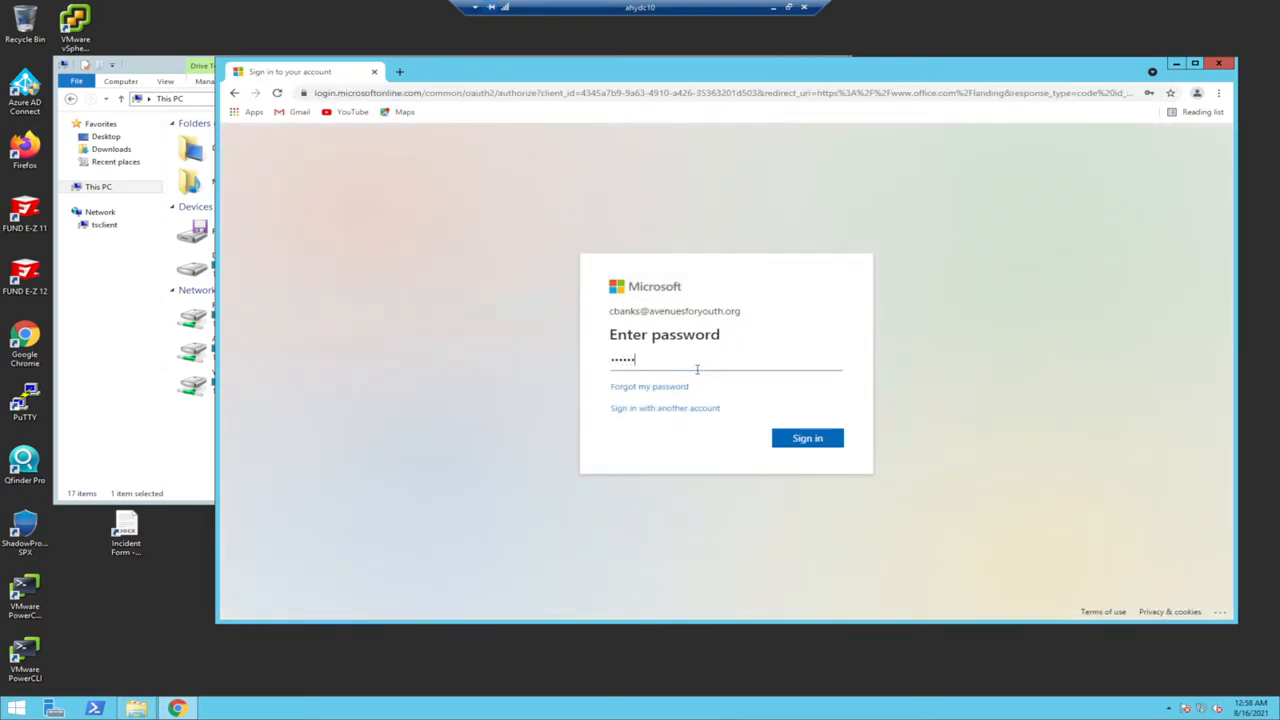
pyautogui.press('Return')
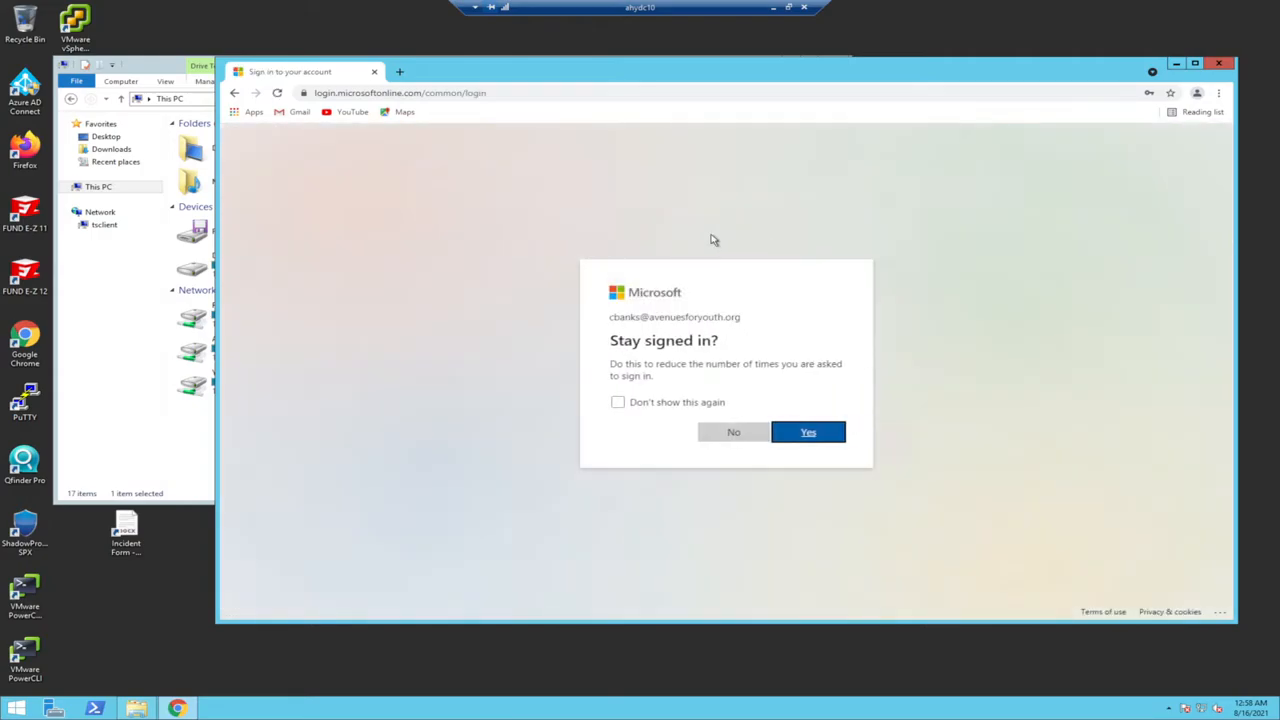
pyautogui.click(735, 432)
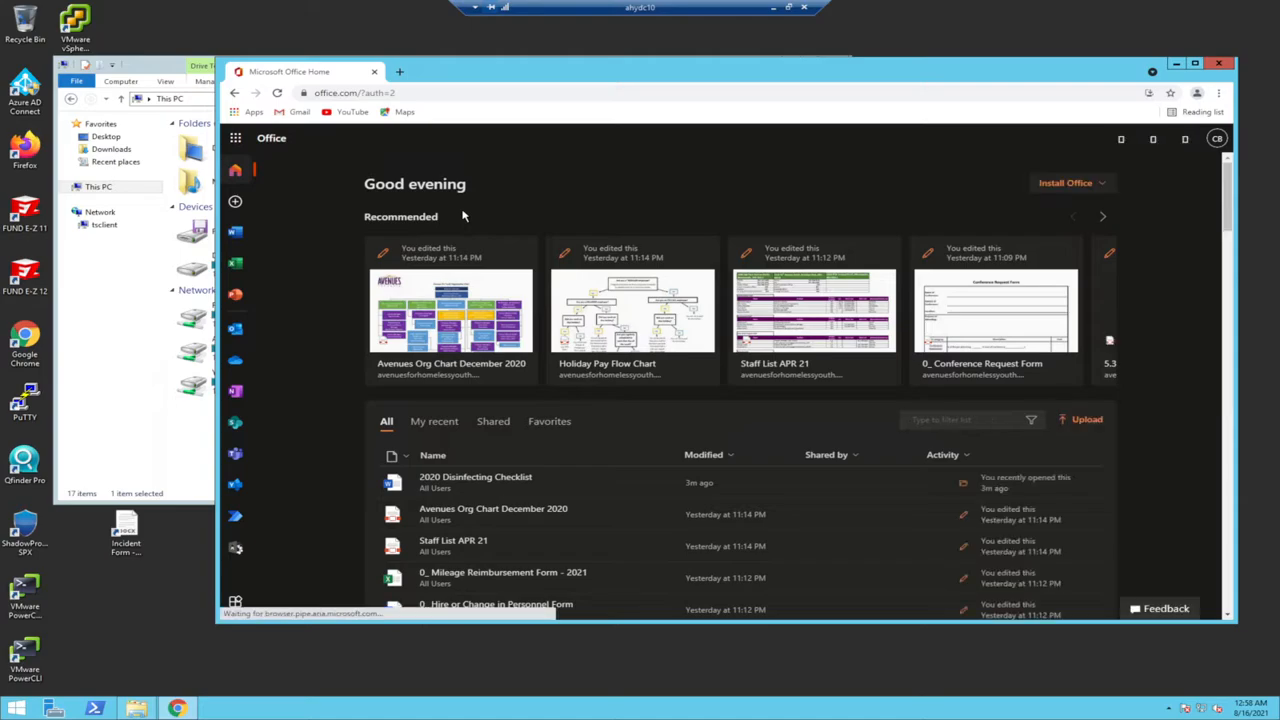
pyautogui.click(236, 330)
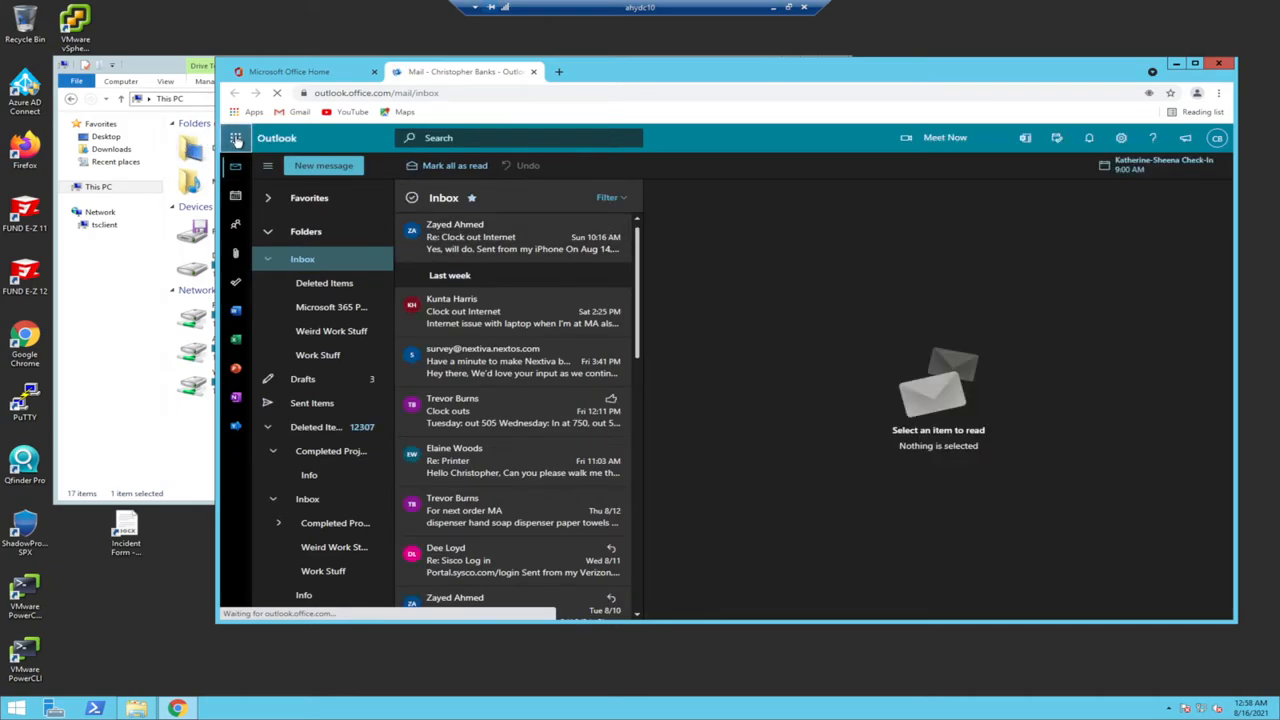
pyautogui.click(236, 142)
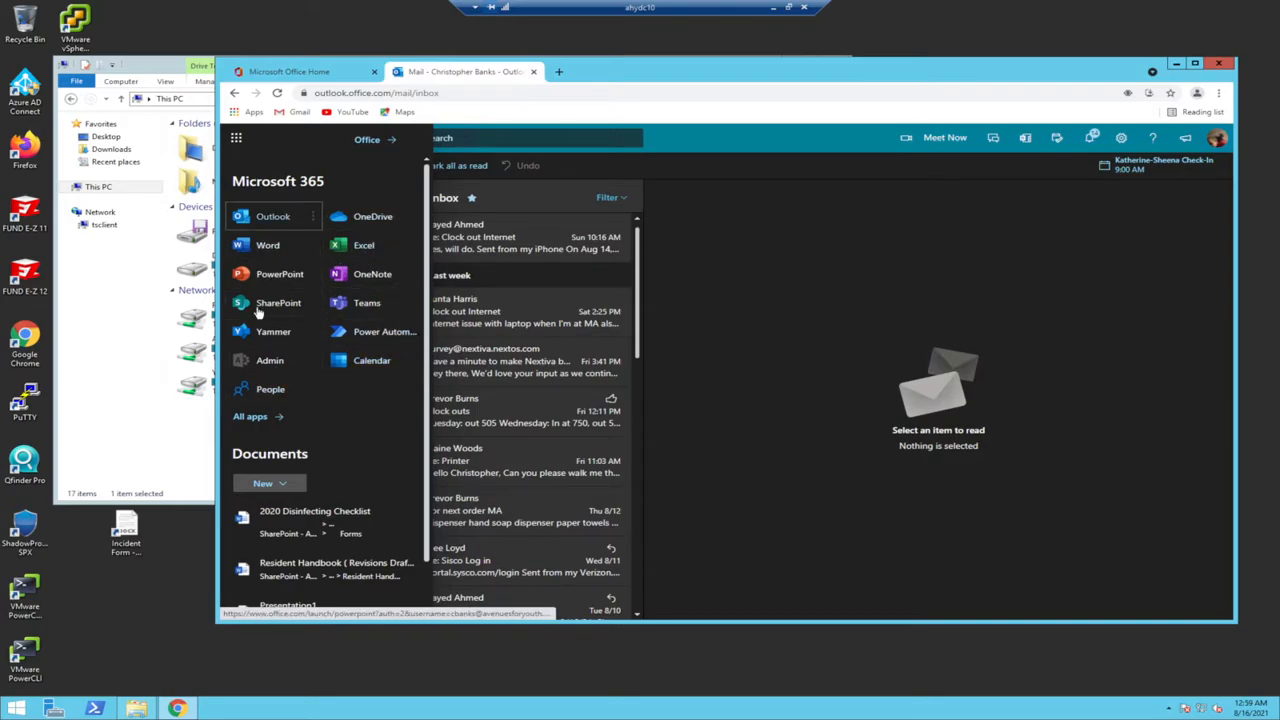
pyautogui.click(375, 306)
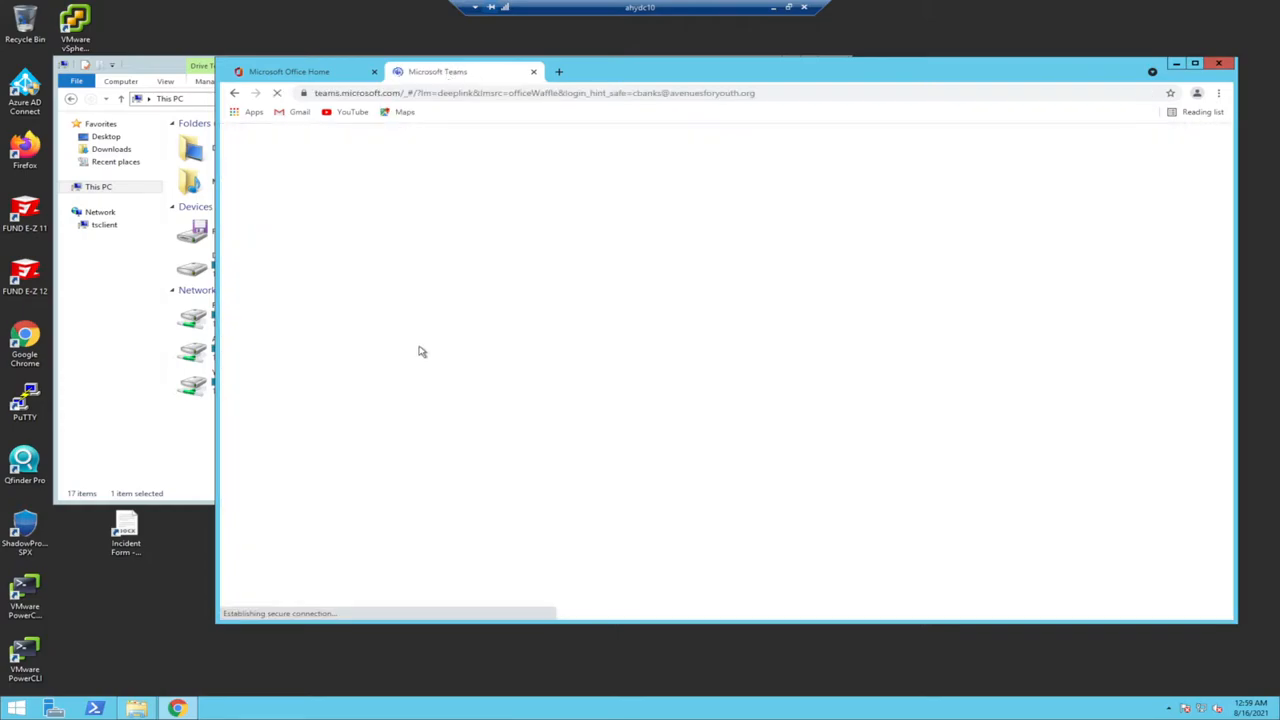
pyautogui.click(320, 75)
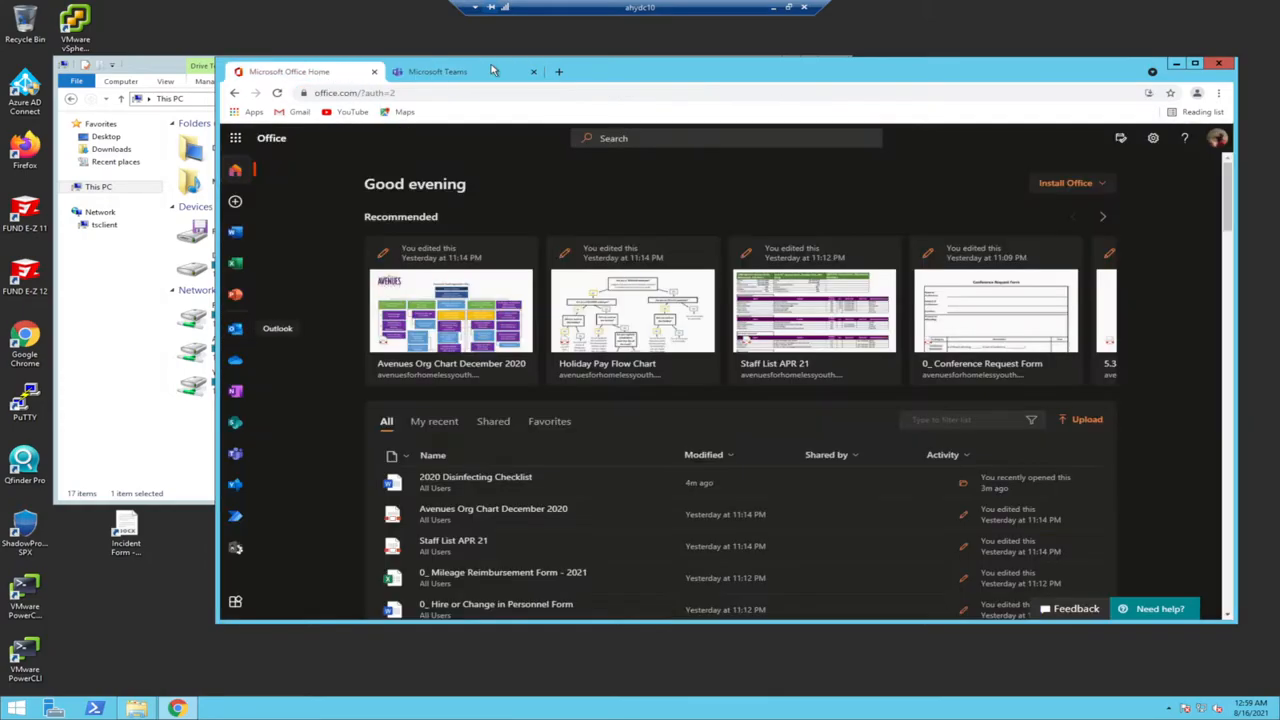
pyautogui.click(495, 72)
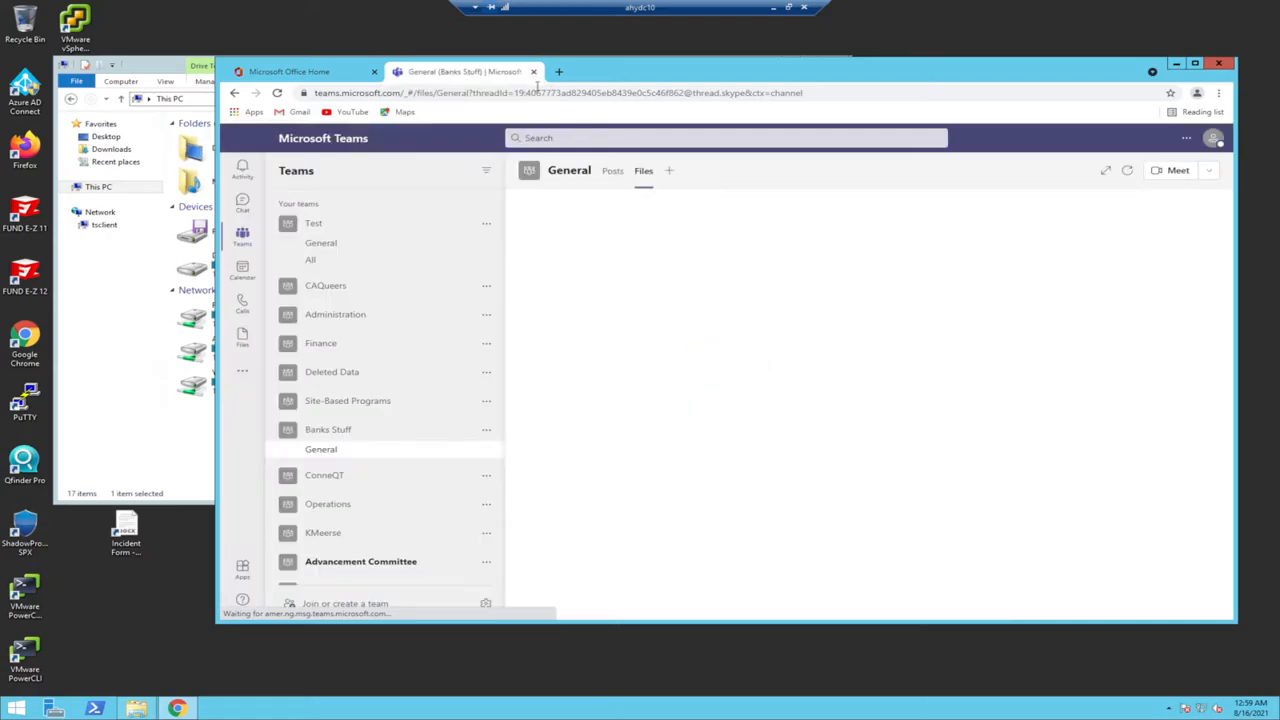
pyautogui.click(533, 72)
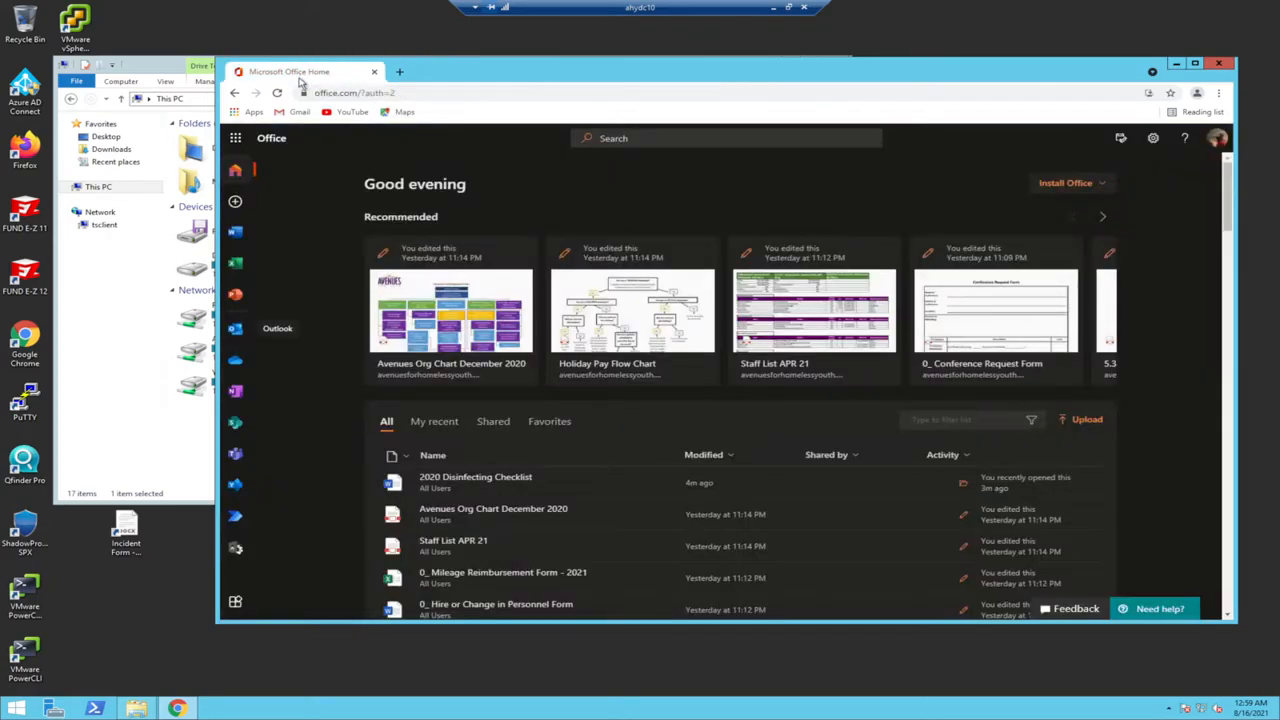
# Step: Open Outlook from the Microsoft 365 app launcher, and open Teams from there in a new browser tab
pyautogui.click(236, 141)
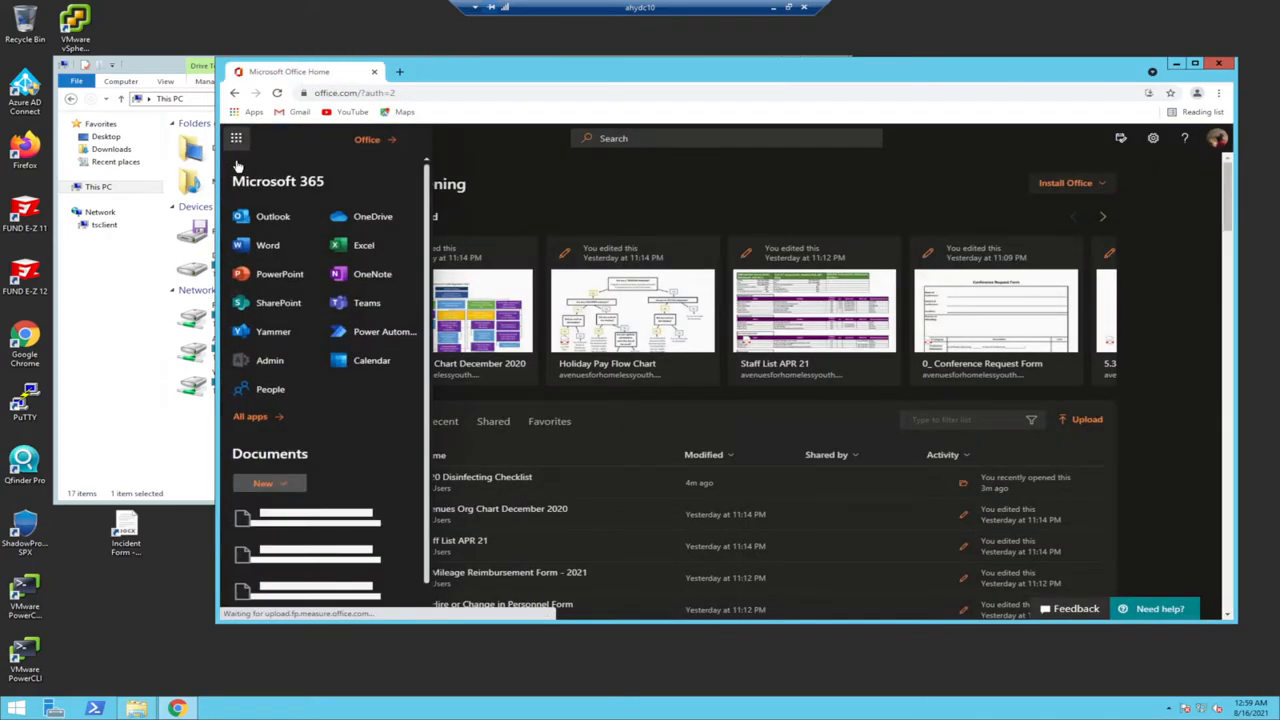
pyautogui.click(272, 210)
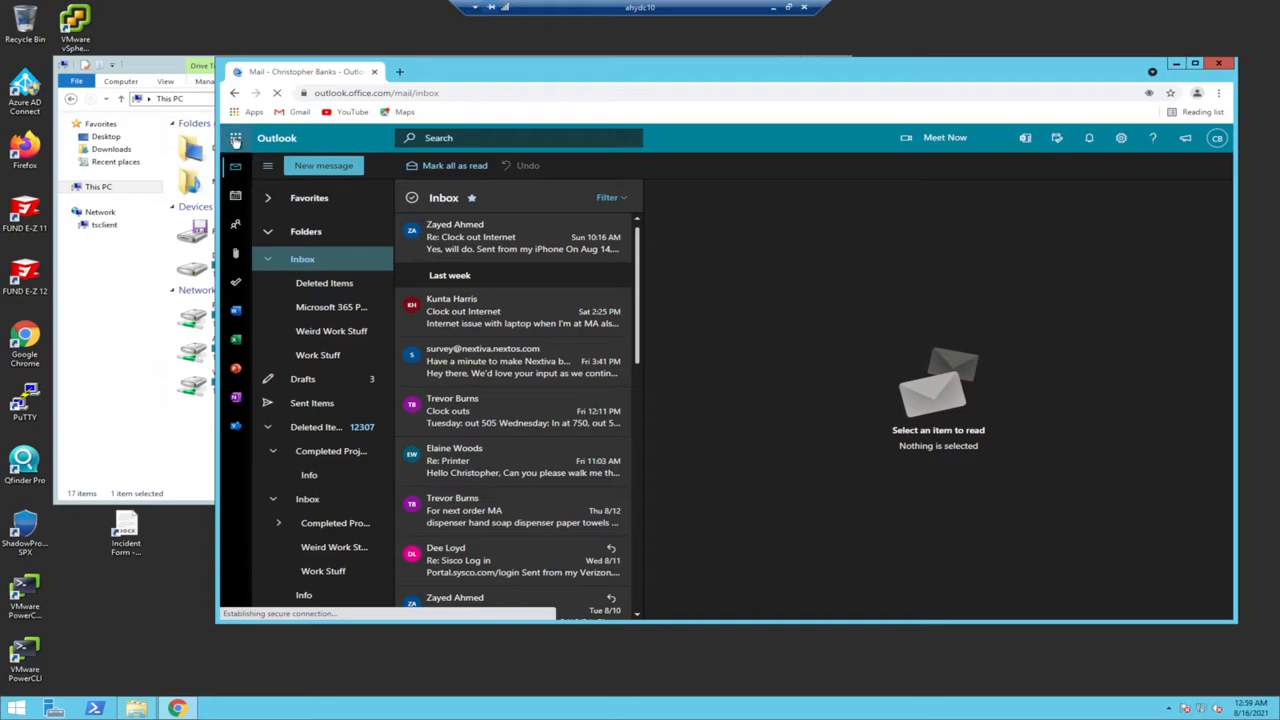
pyautogui.click(236, 141)
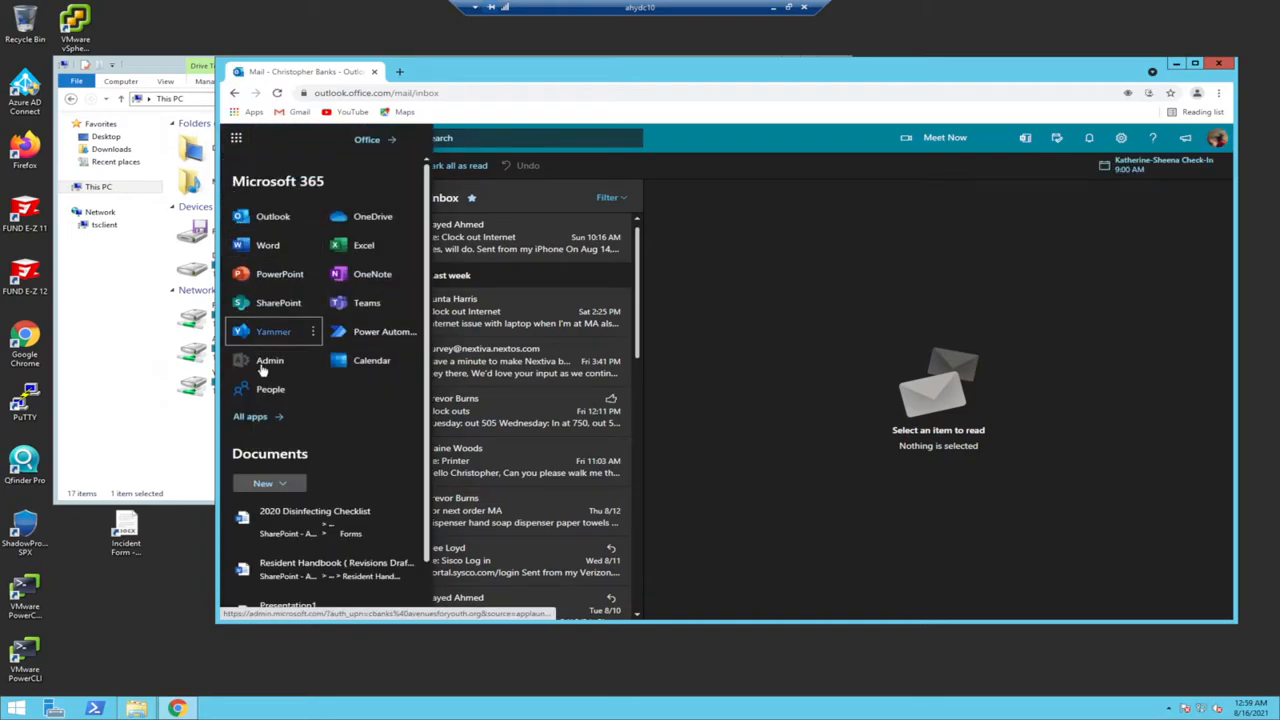
pyautogui.rightClick(369, 306)
pyautogui.click(485, 329)
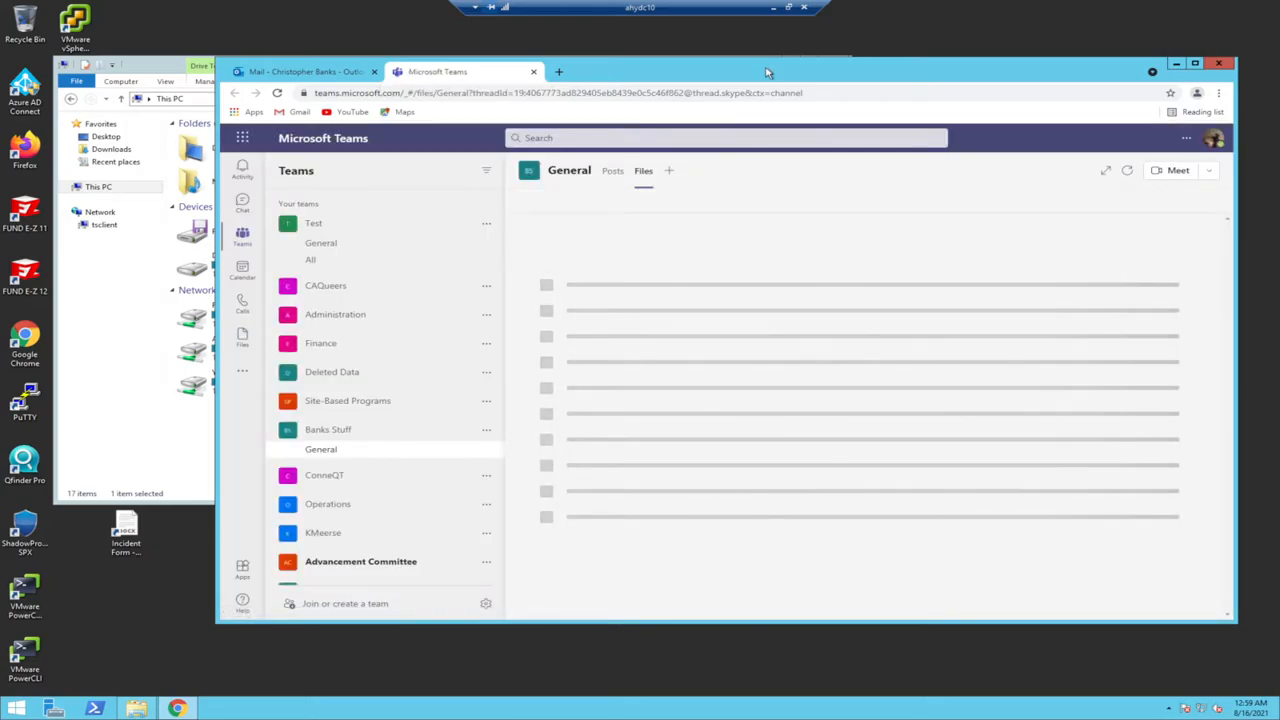
# Step: Open the All Users team in Teams and show the files of its General channel
pyautogui.moveTo(768, 72); pyautogui.dragTo(731, 53)
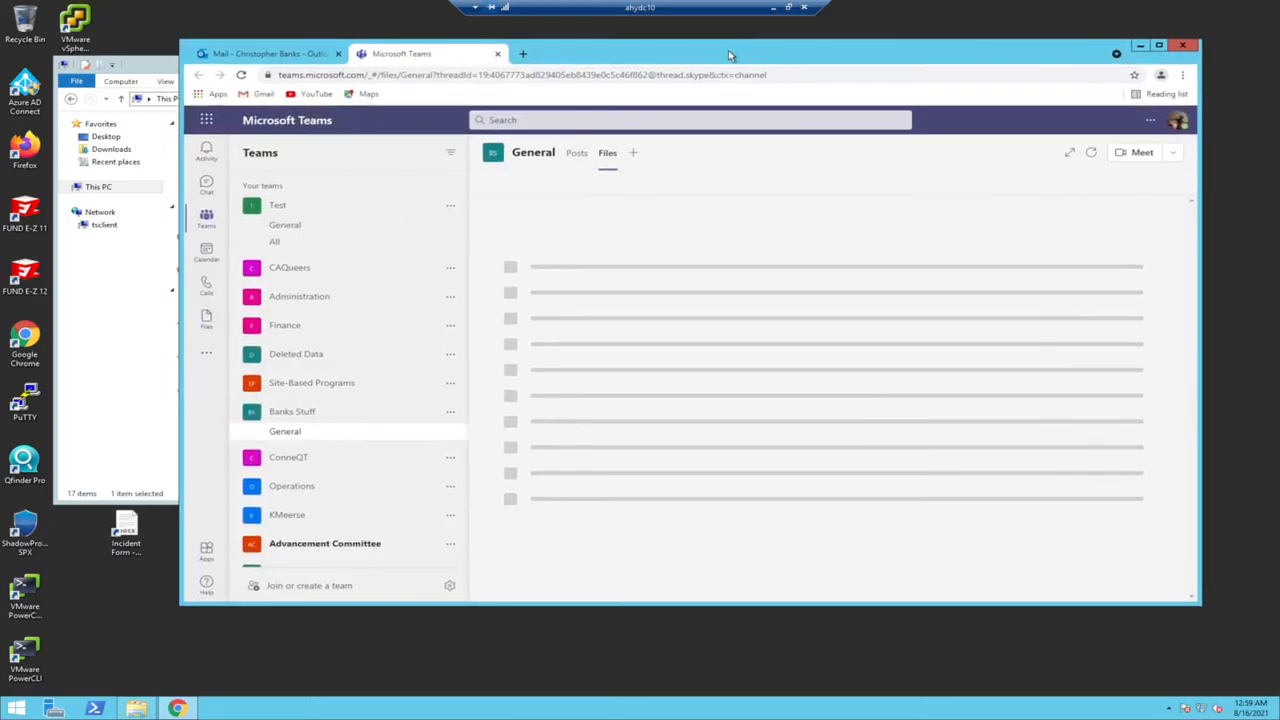
pyautogui.scroll(-3, 397, 405)
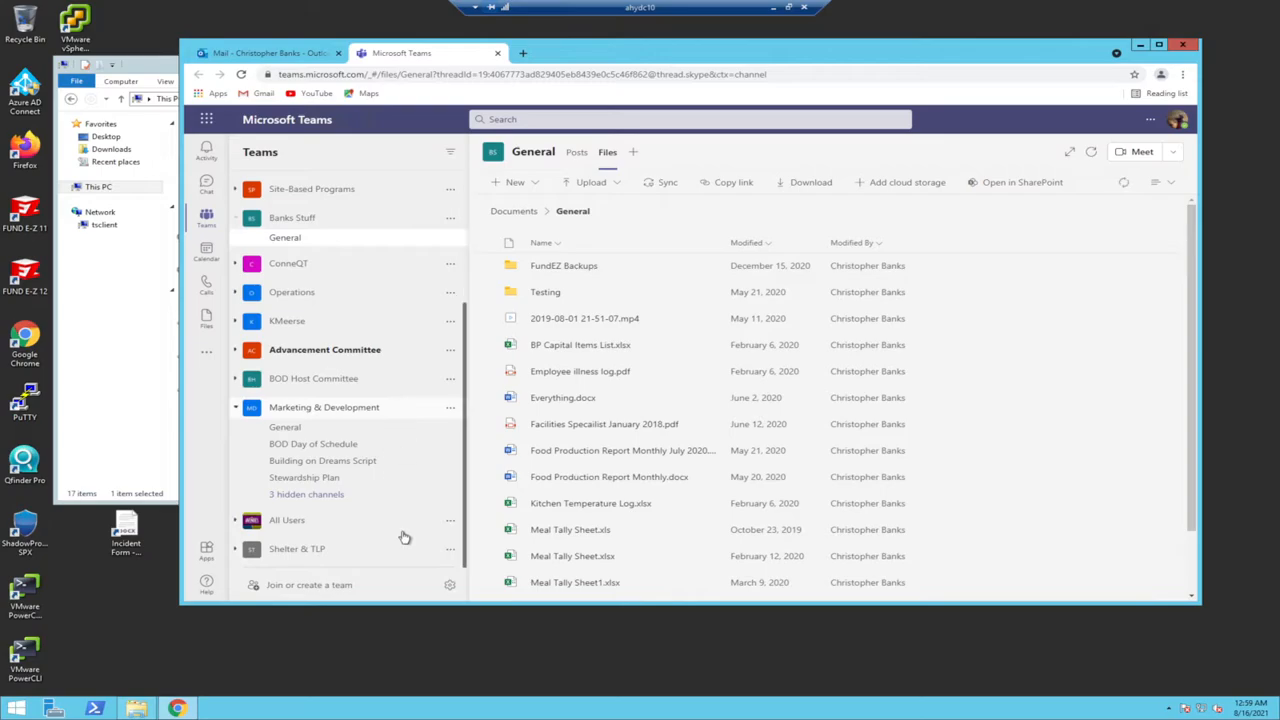
pyautogui.click(350, 521)
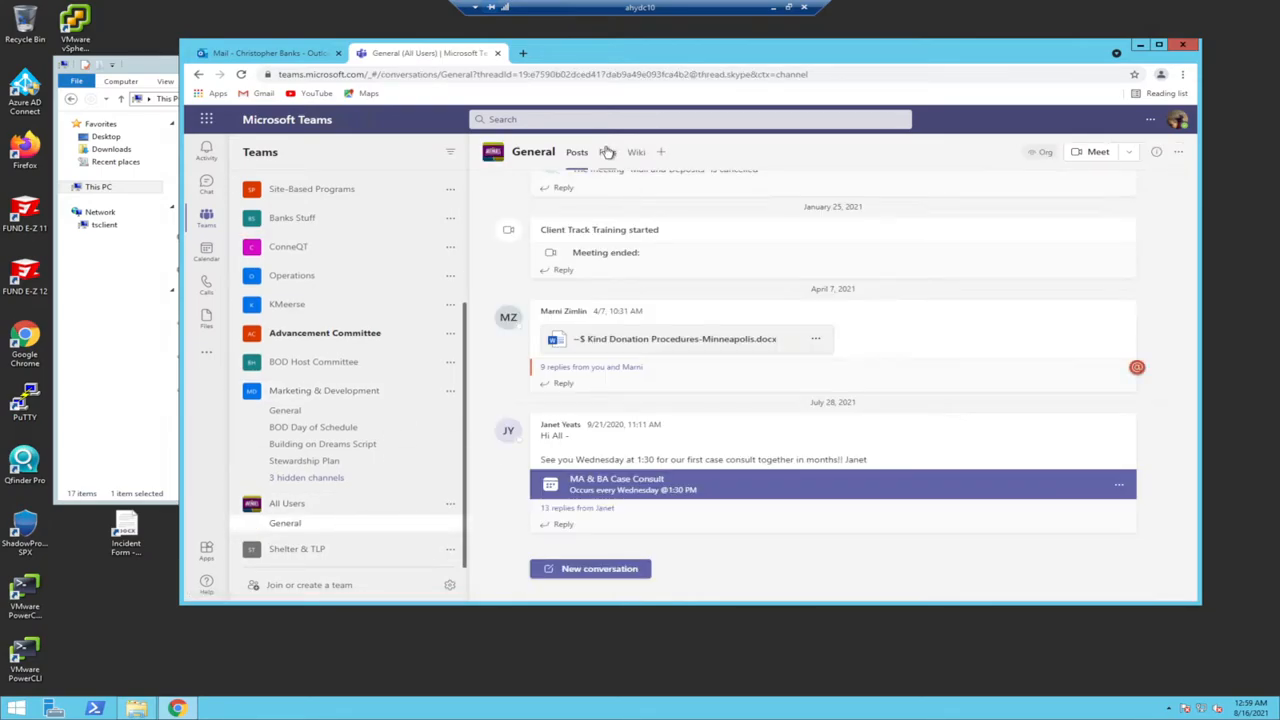
pyautogui.click(608, 151)
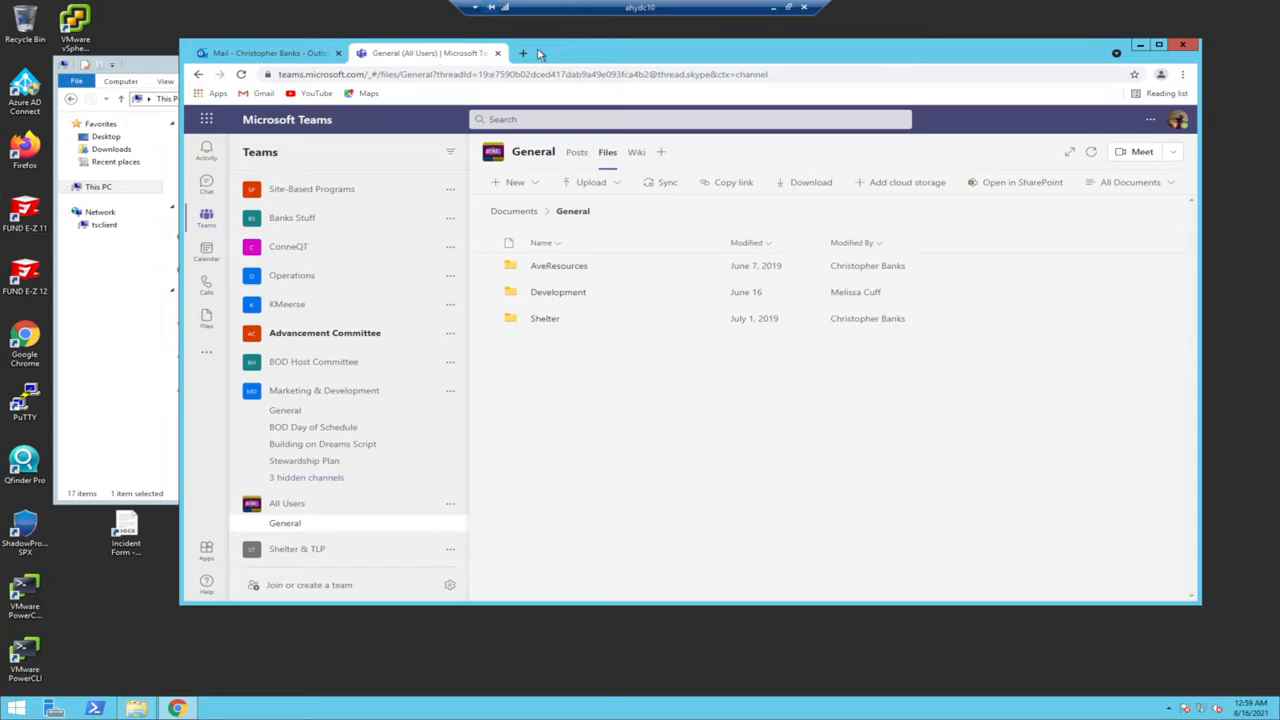
# Step: Compare the network drives shown in File Explorer's This PC window with the All Users folders in Teams
pyautogui.moveTo(538, 54); pyautogui.dragTo(633, 75)
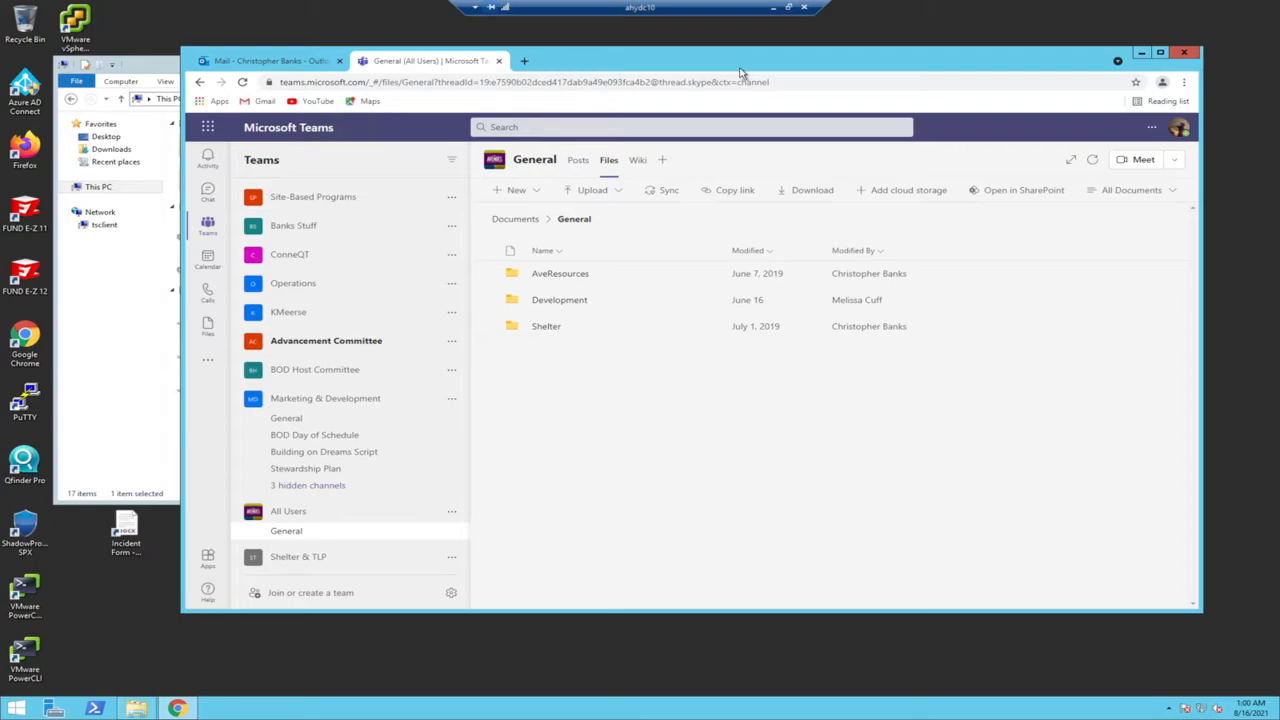
pyautogui.moveTo(762, 58); pyautogui.dragTo(771, 60)
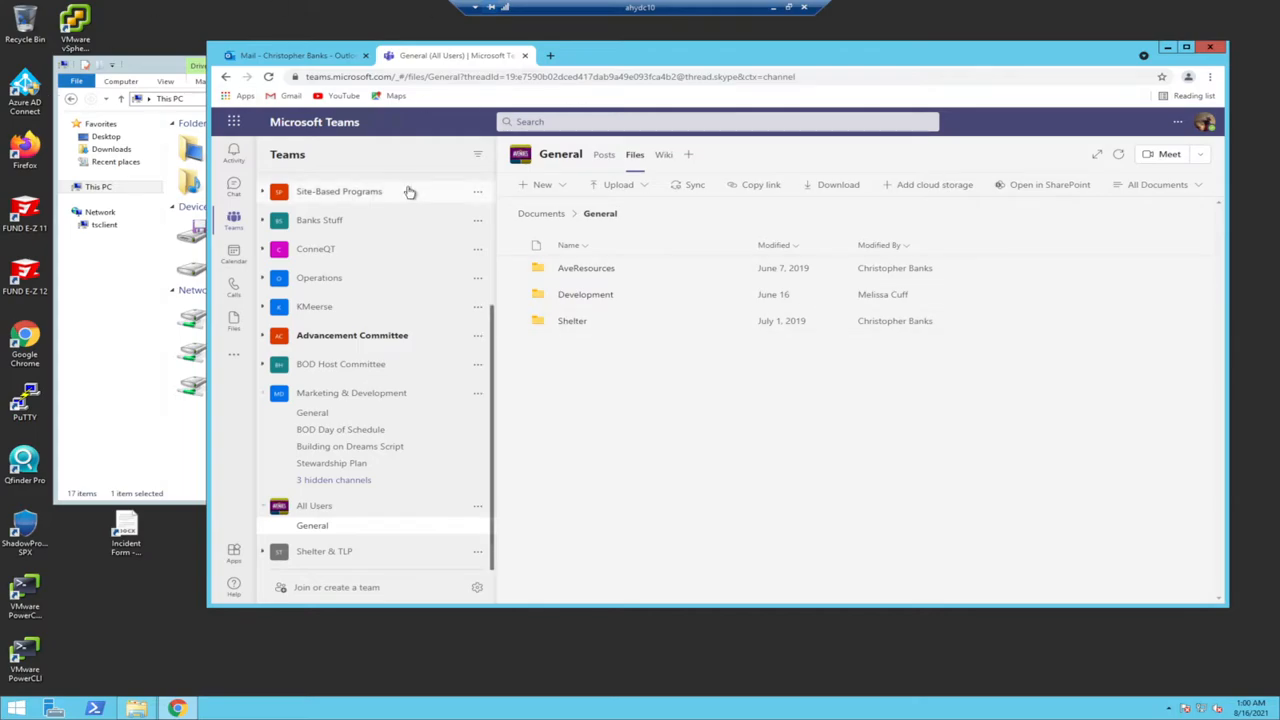
pyautogui.click(150, 68)
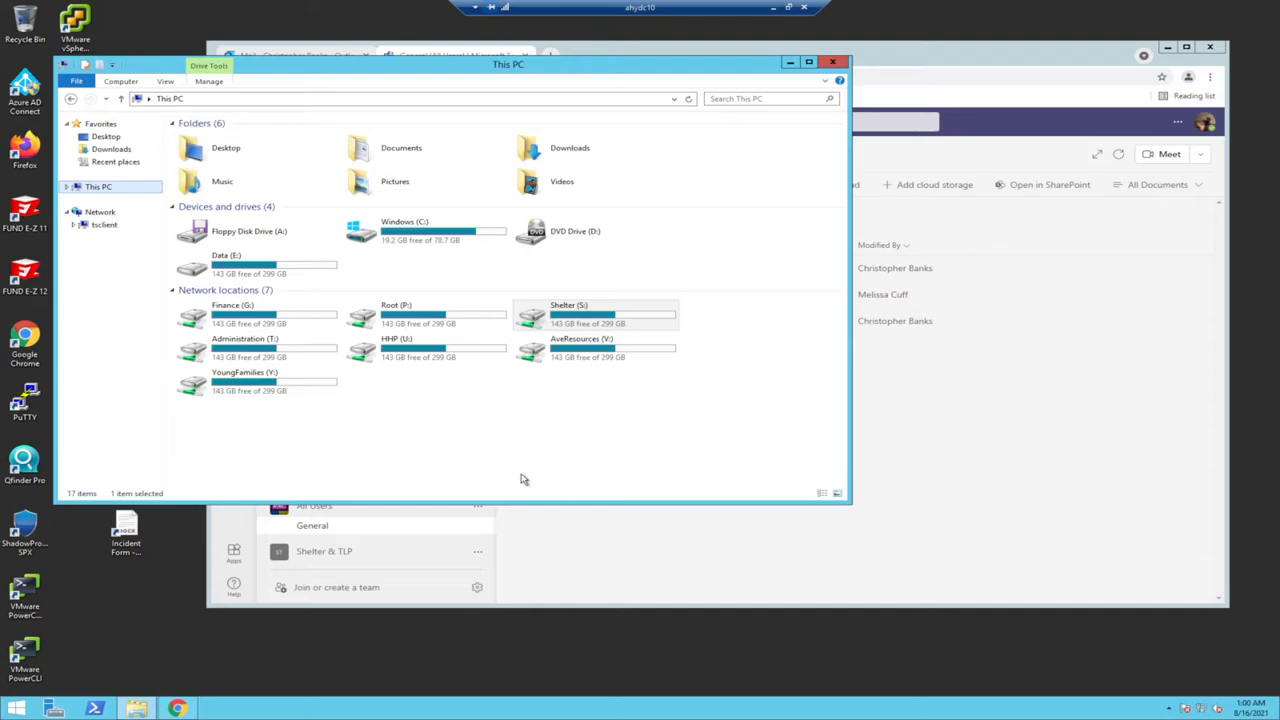
pyautogui.click(928, 64)
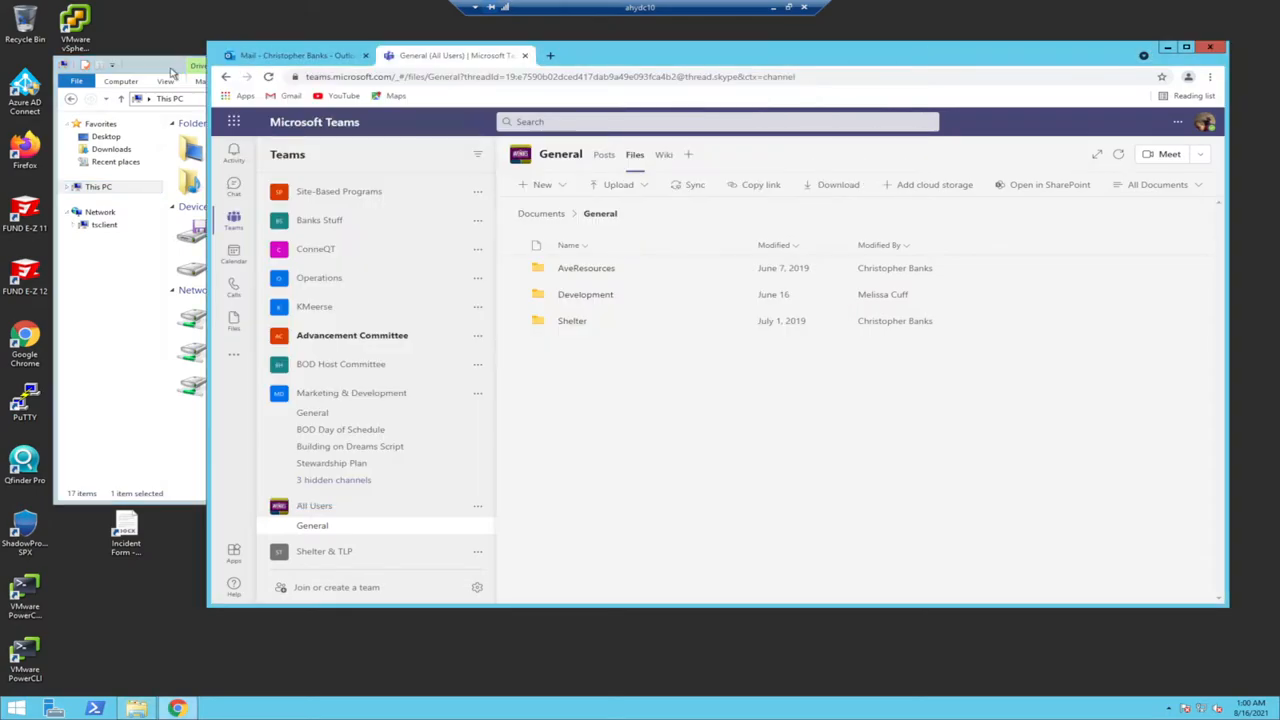
pyautogui.click(174, 74)
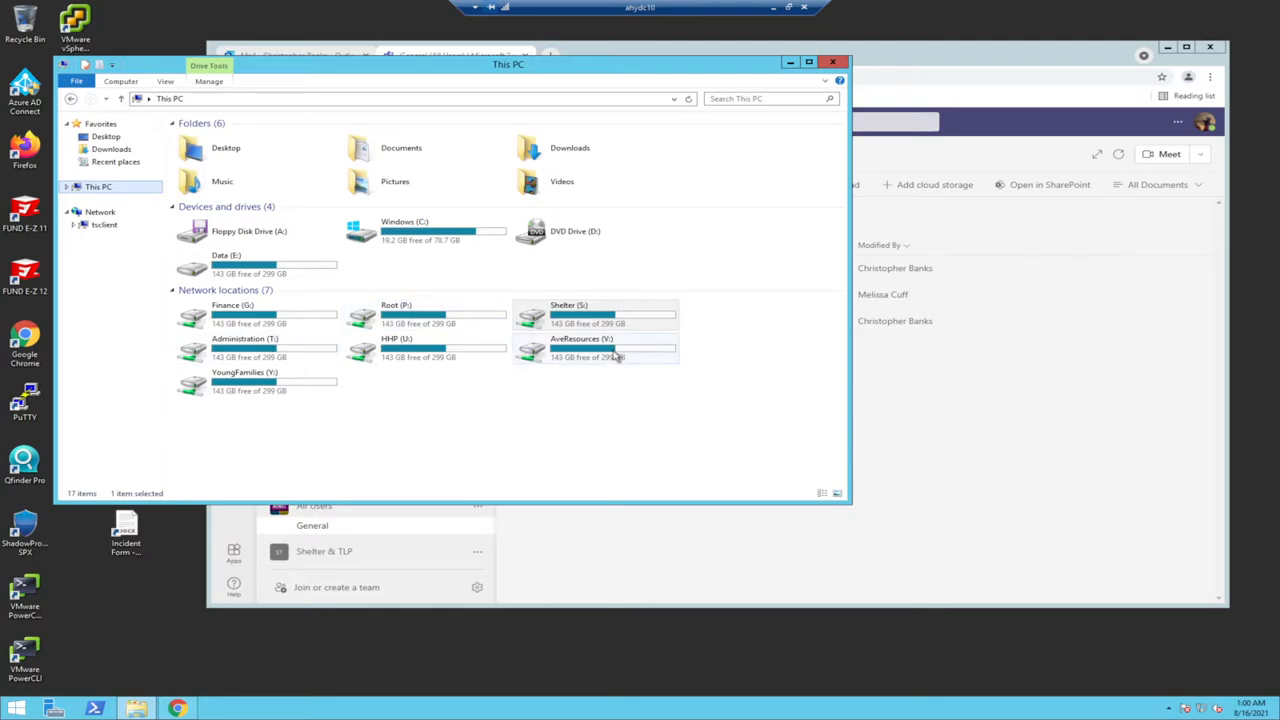
pyautogui.moveTo(617, 358)
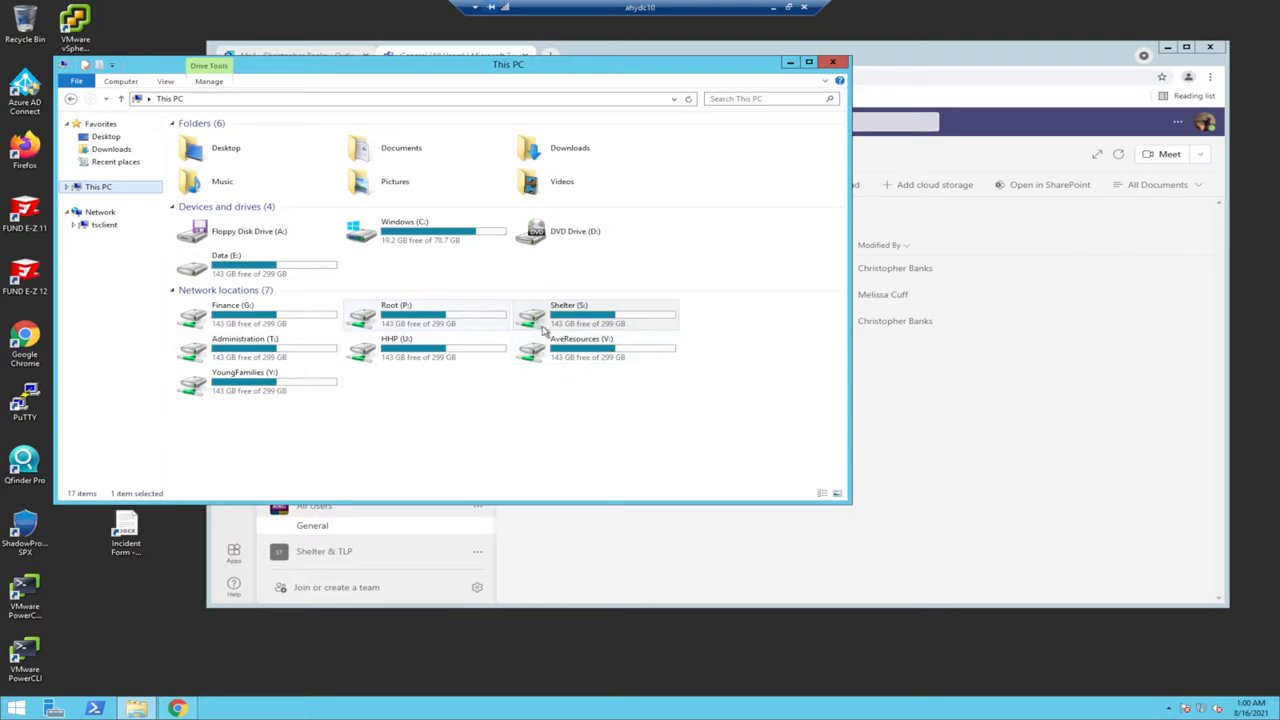
pyautogui.click(945, 51)
pyautogui.click(172, 73)
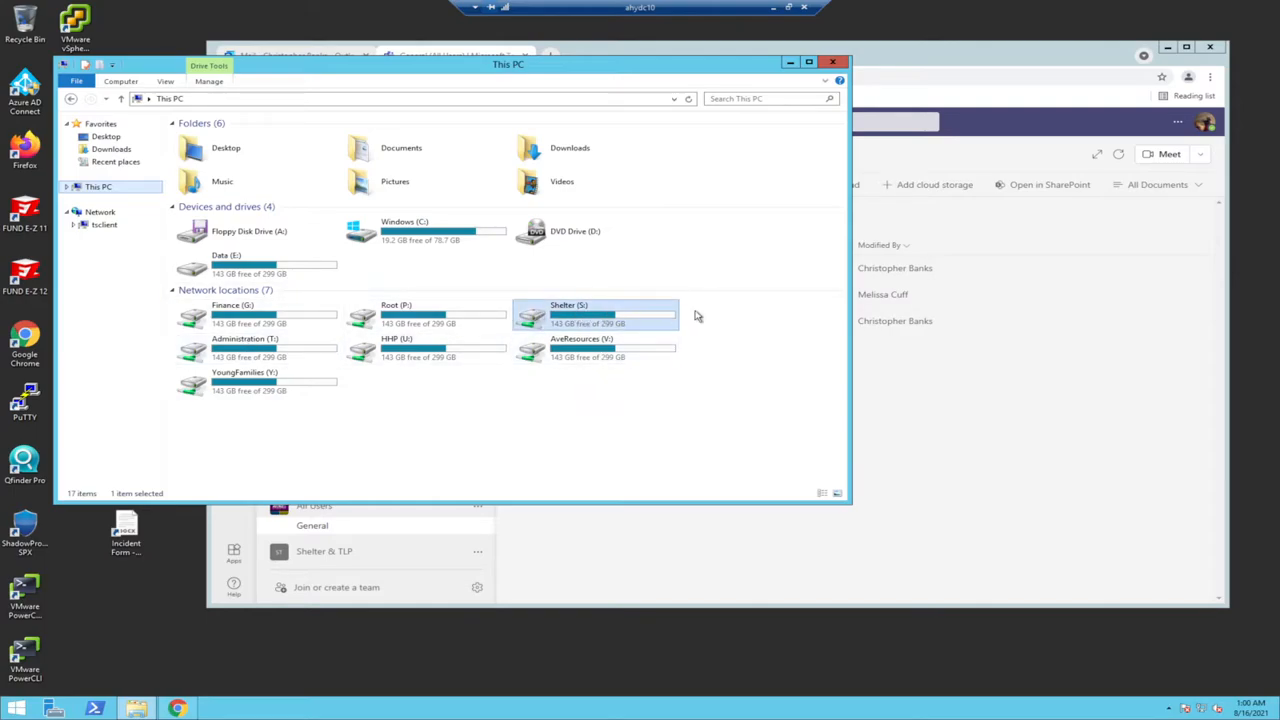
# Step: Look through the Shelter (S:) and AveResources (V:) network drives, returning to This PC after each one
pyautogui.doubleClick(603, 317)
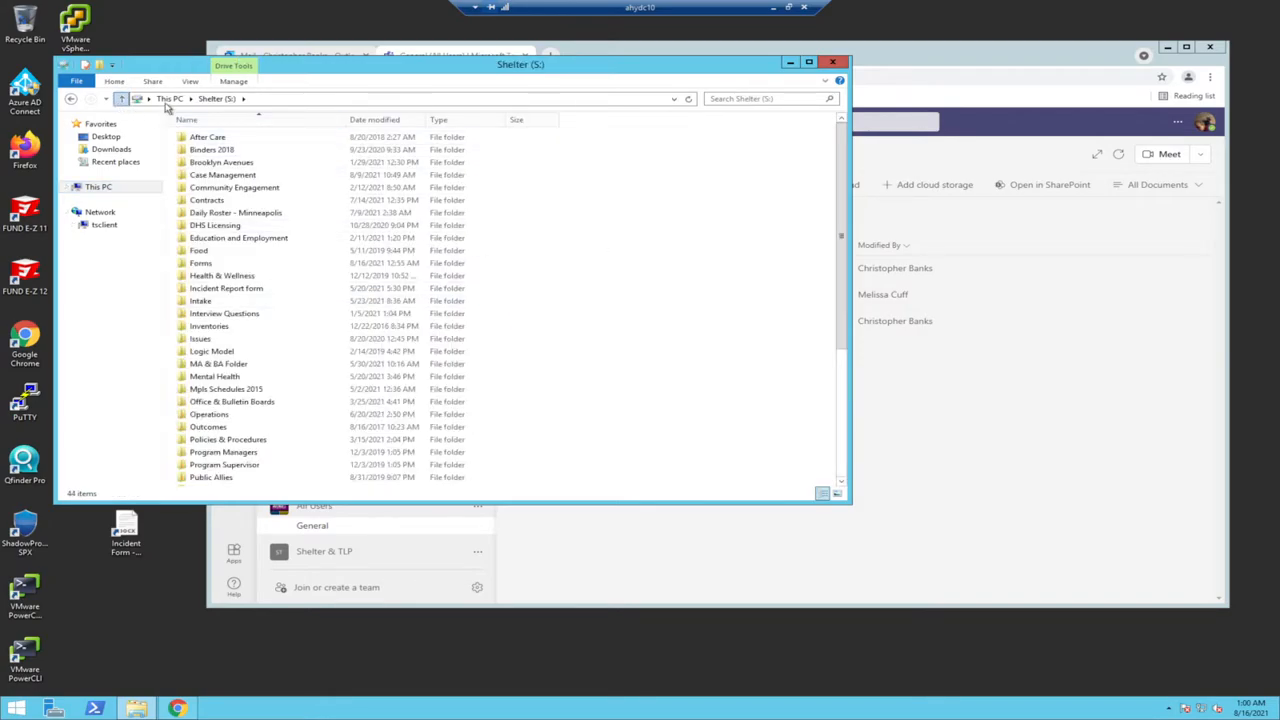
pyautogui.click(120, 98)
pyautogui.doubleClick(600, 349)
pyautogui.click(120, 98)
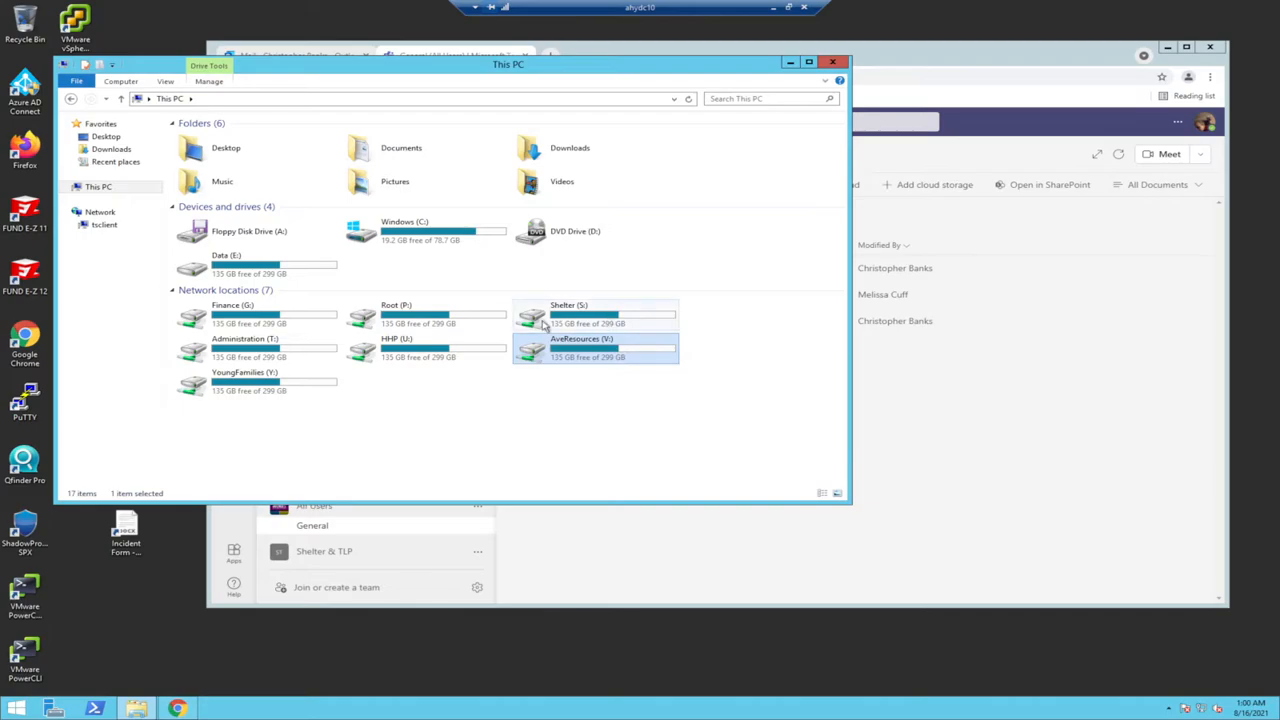
pyautogui.moveTo(350, 64); pyautogui.dragTo(318, 72)
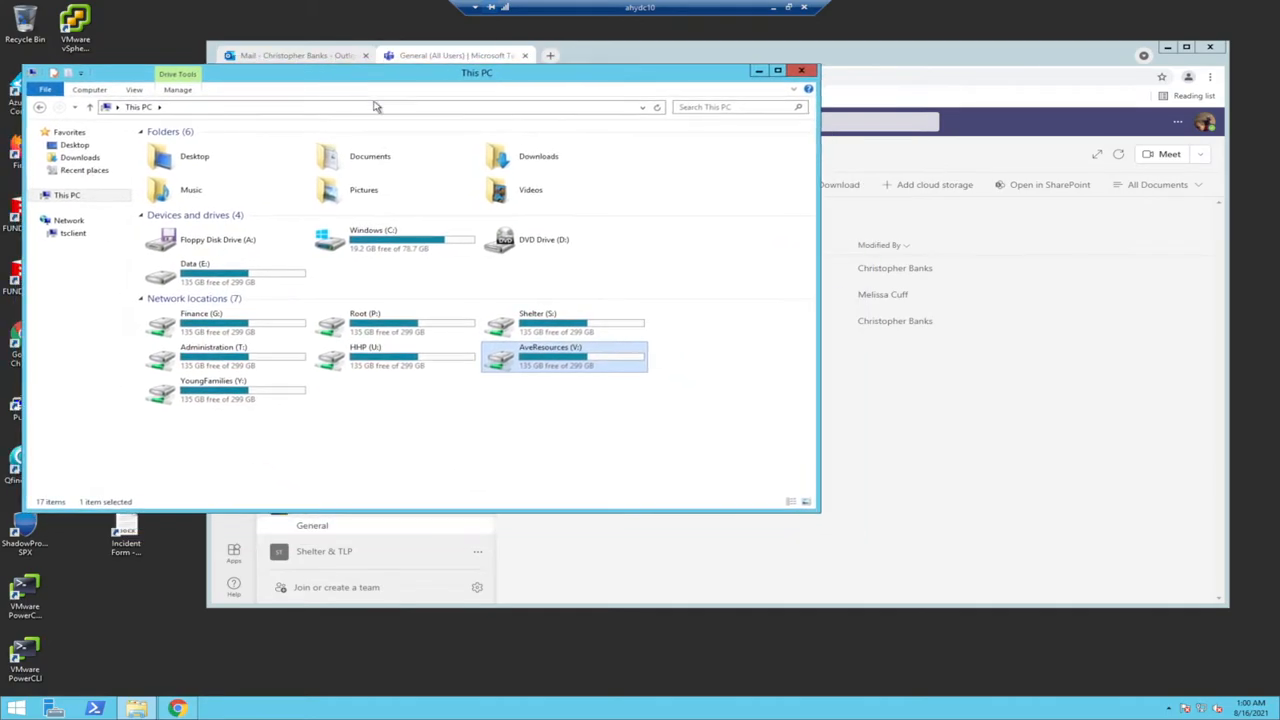
pyautogui.doubleClick(597, 327)
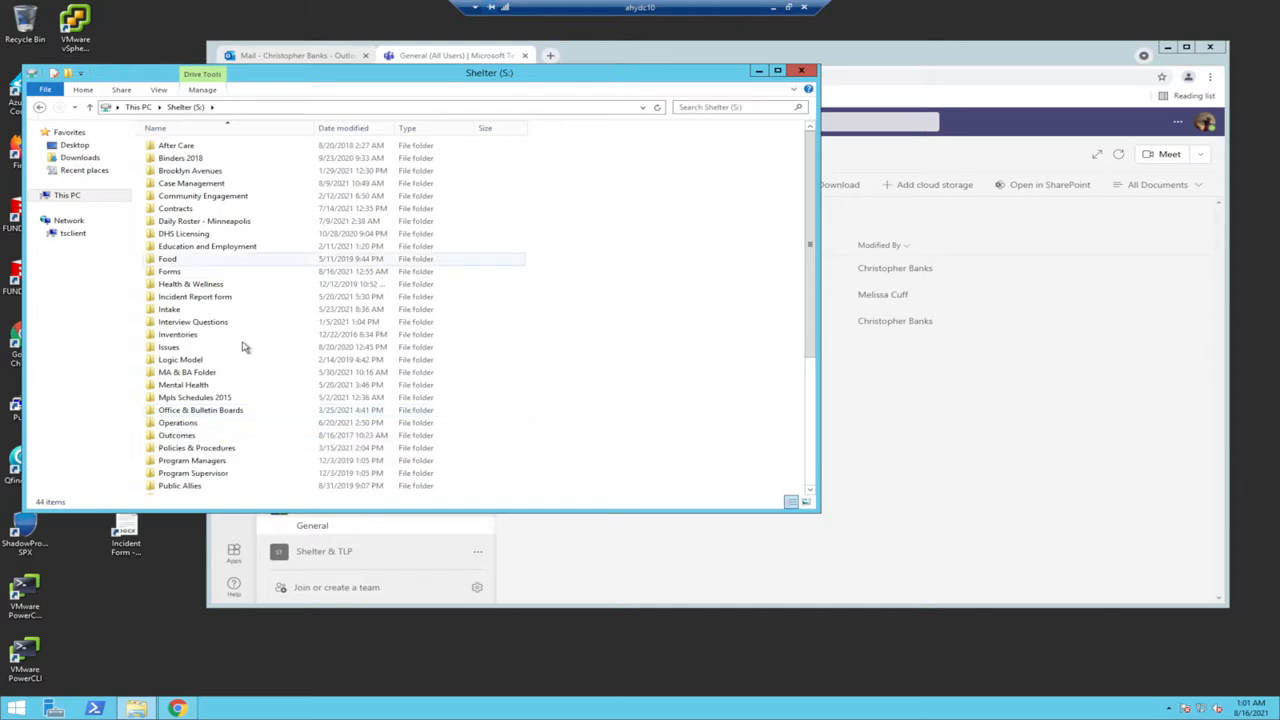
pyautogui.click(138, 107)
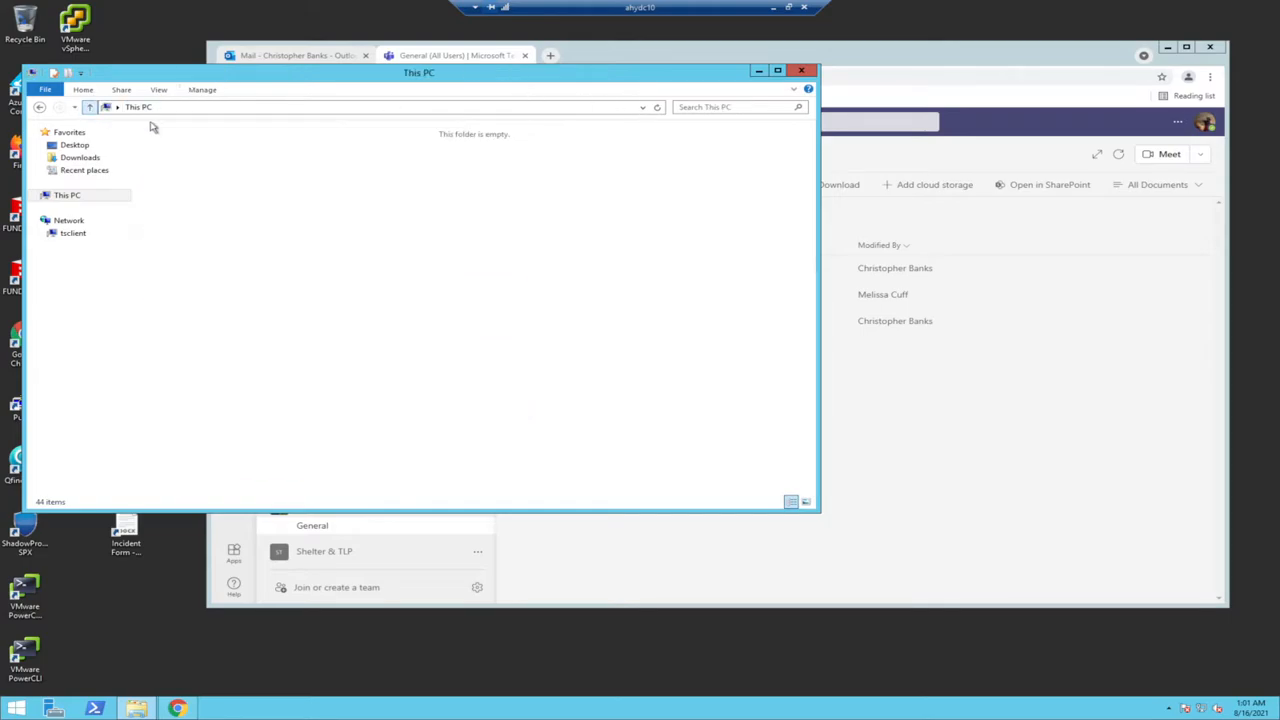
# Step: Switch back to Teams in the browser and review the full list of teams around All Users
pyautogui.click(900, 65)
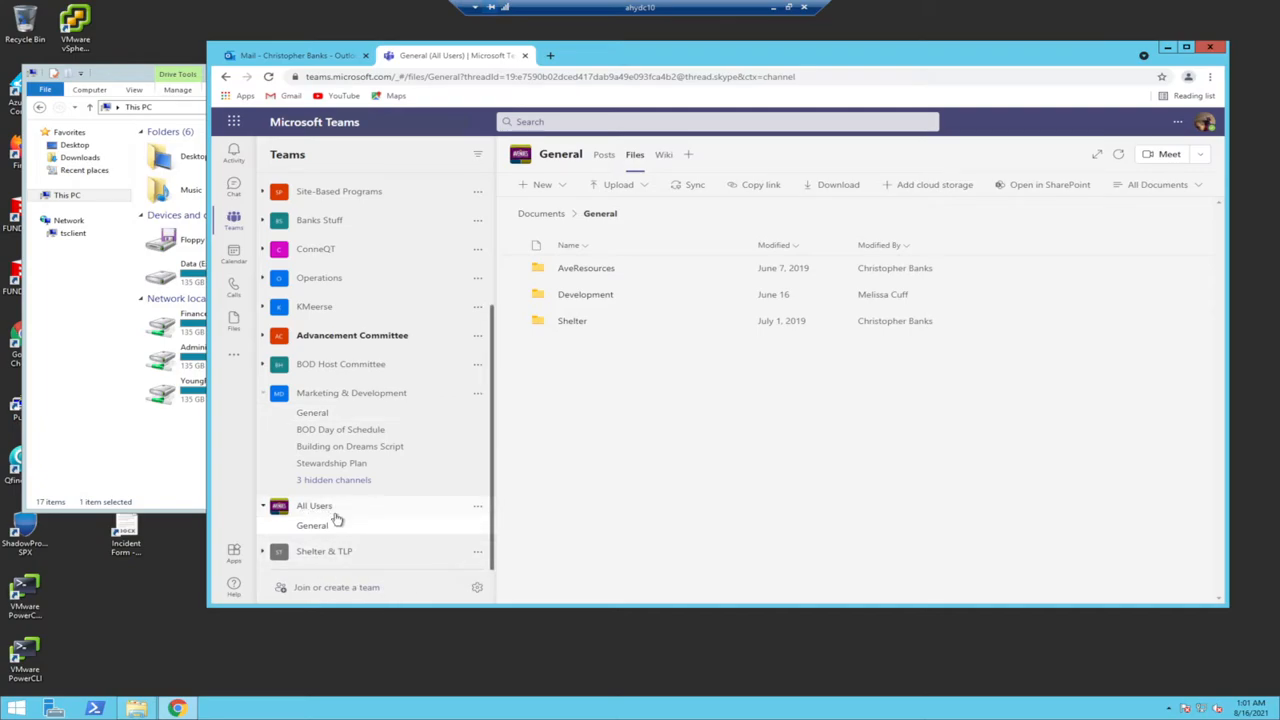
pyautogui.scroll(5, 409, 391)
pyautogui.scroll(-5, 412, 391)
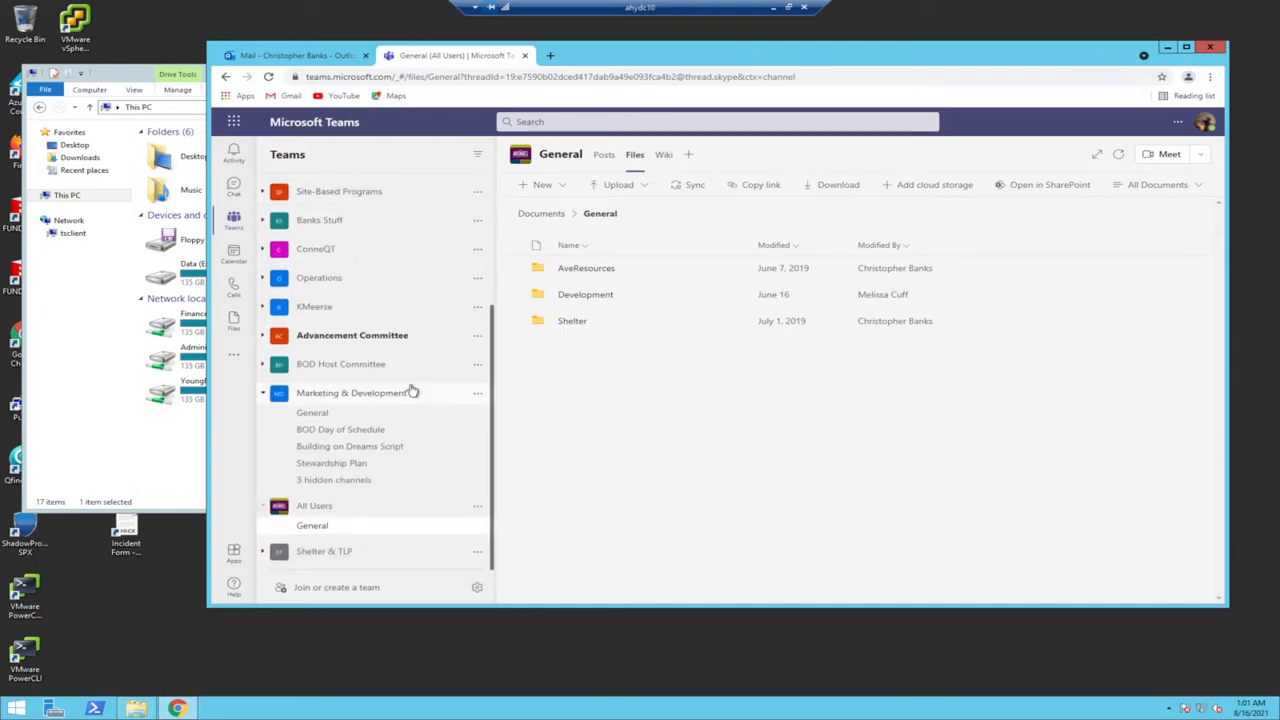
# Step: Compare the full list of teams in Teams with the network drives in File Explorer's This PC window
pyautogui.scroll(3, 277, 349)
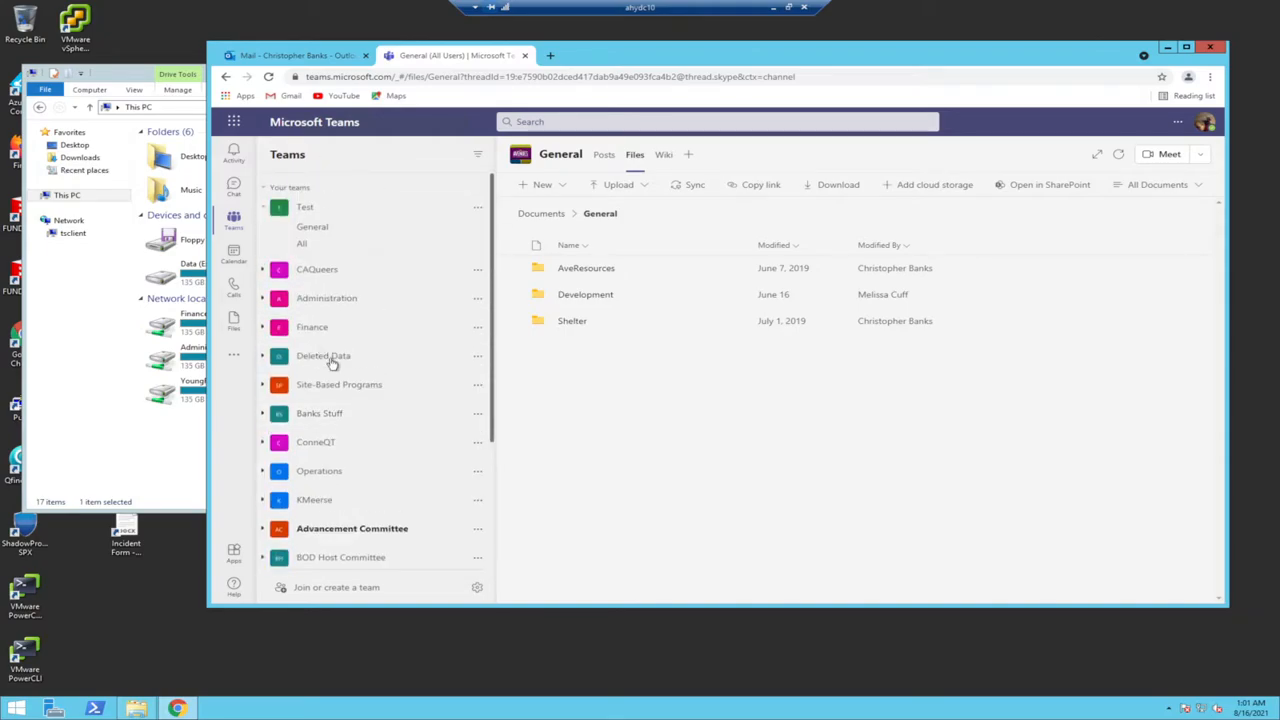
pyautogui.scroll(-3, 333, 366)
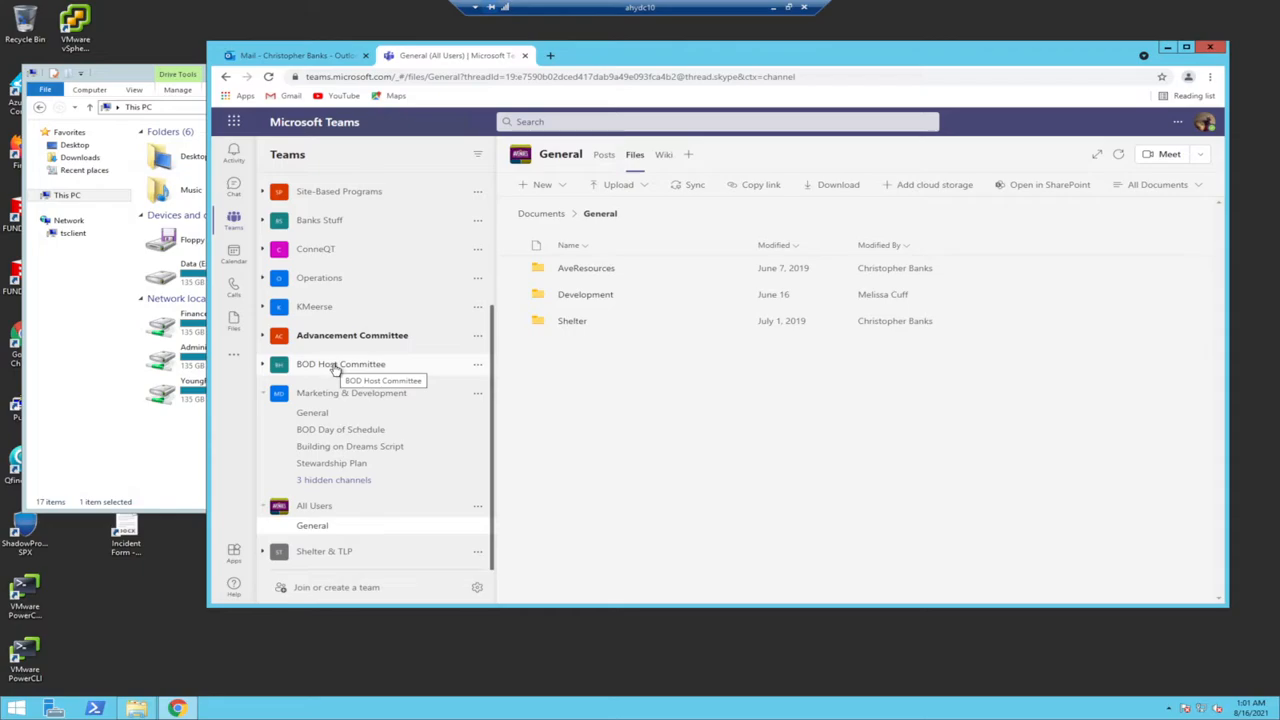
pyautogui.scroll(3, 325, 363)
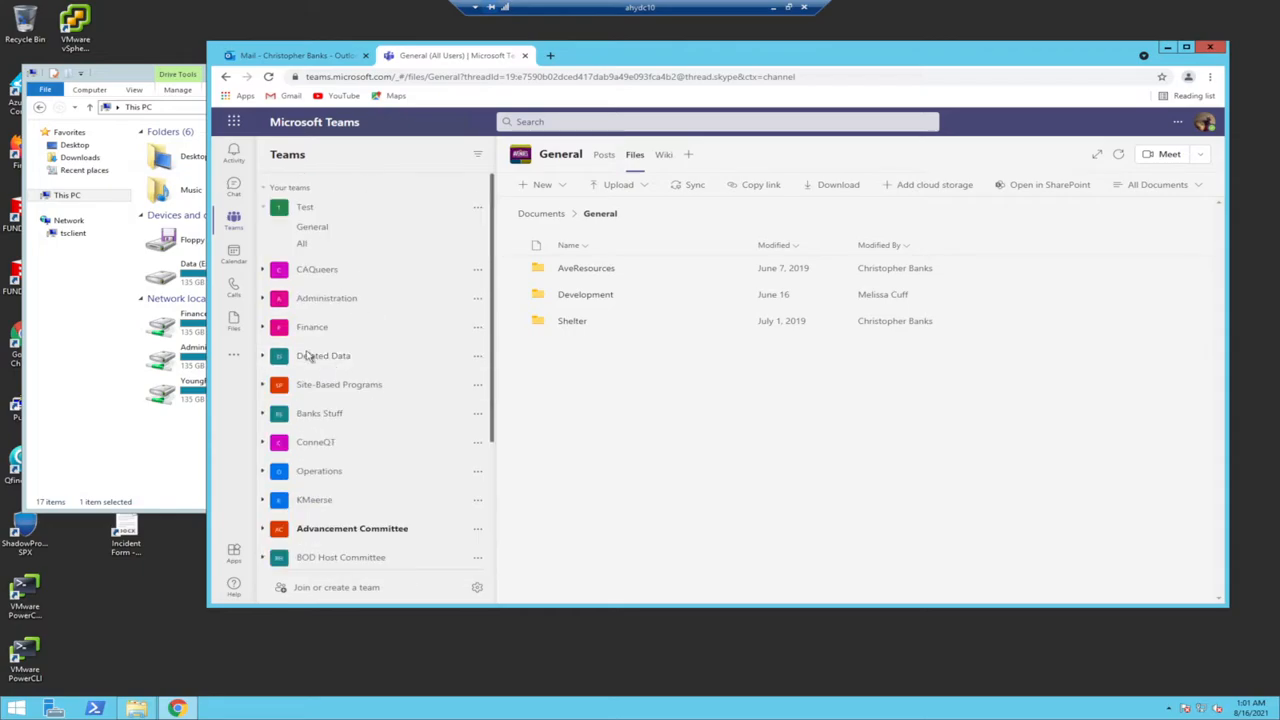
pyautogui.scroll(-3, 370, 292)
pyautogui.scroll(3, 370, 294)
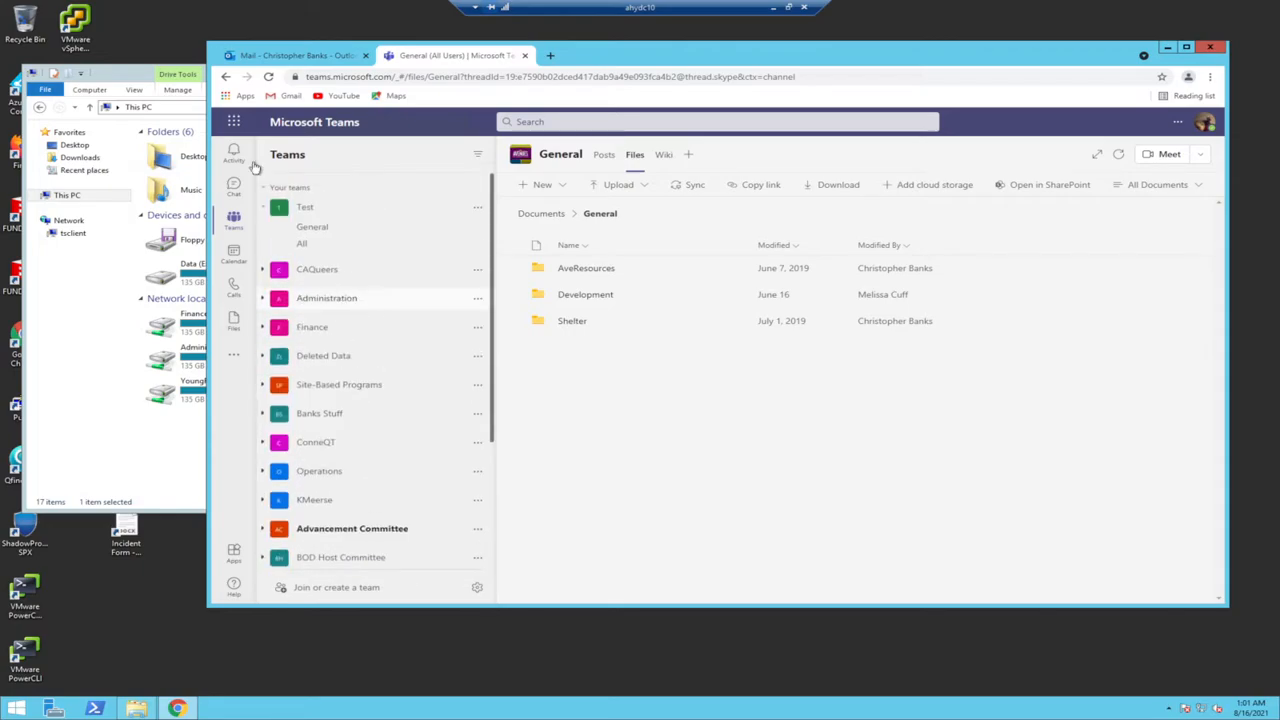
pyautogui.click(143, 79)
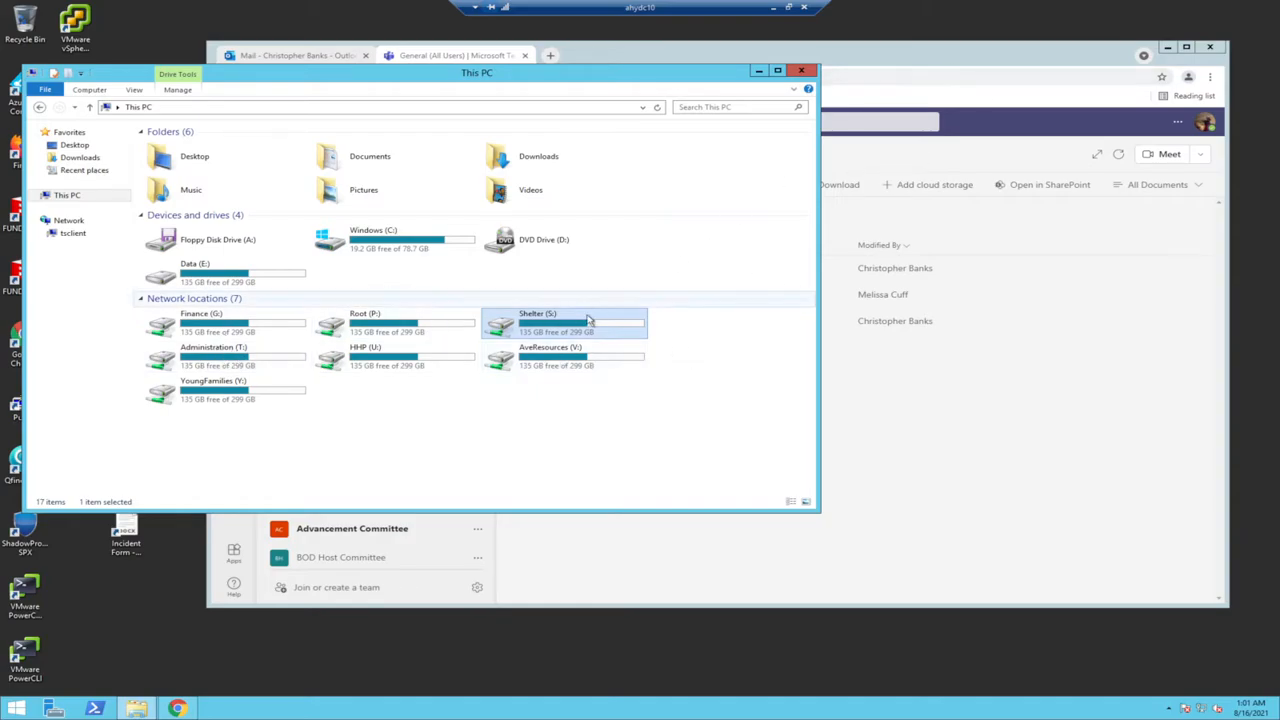
pyautogui.click(976, 94)
# Step: Collapse and reopen the All Users team, show its General channel and look through the channel's posts
pyautogui.scroll(-3, 351, 480)
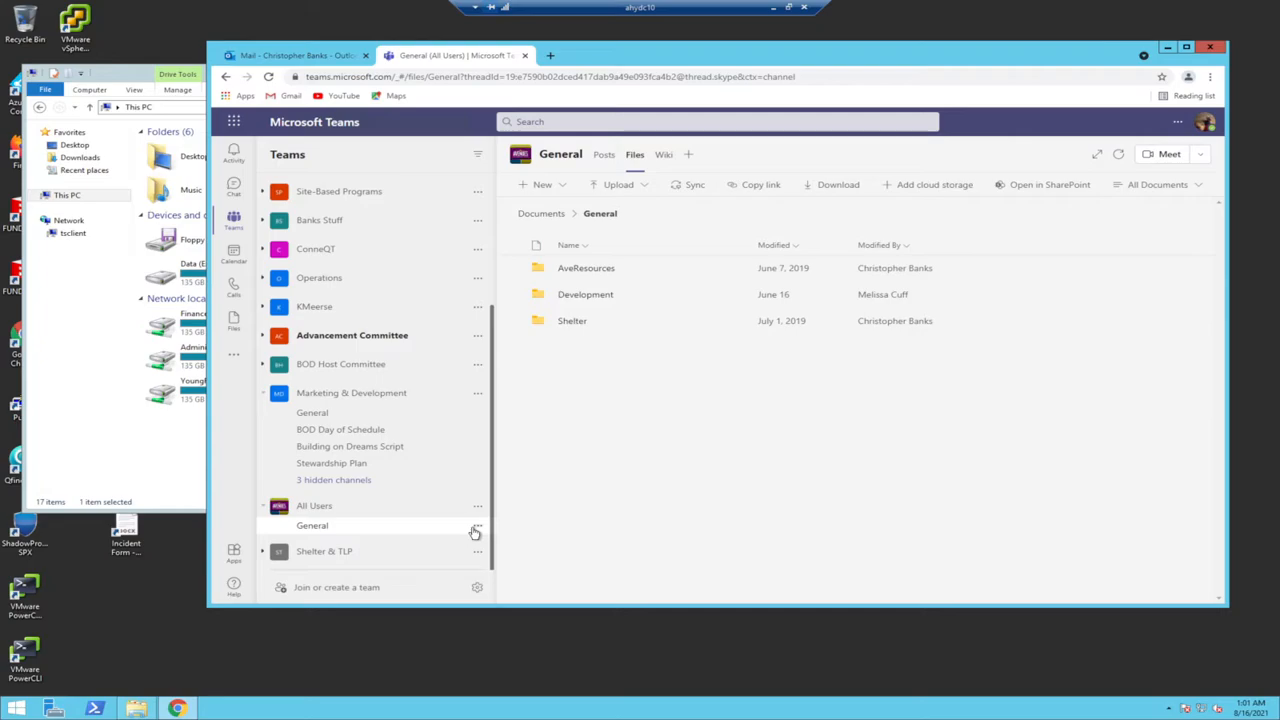
pyautogui.click(476, 528)
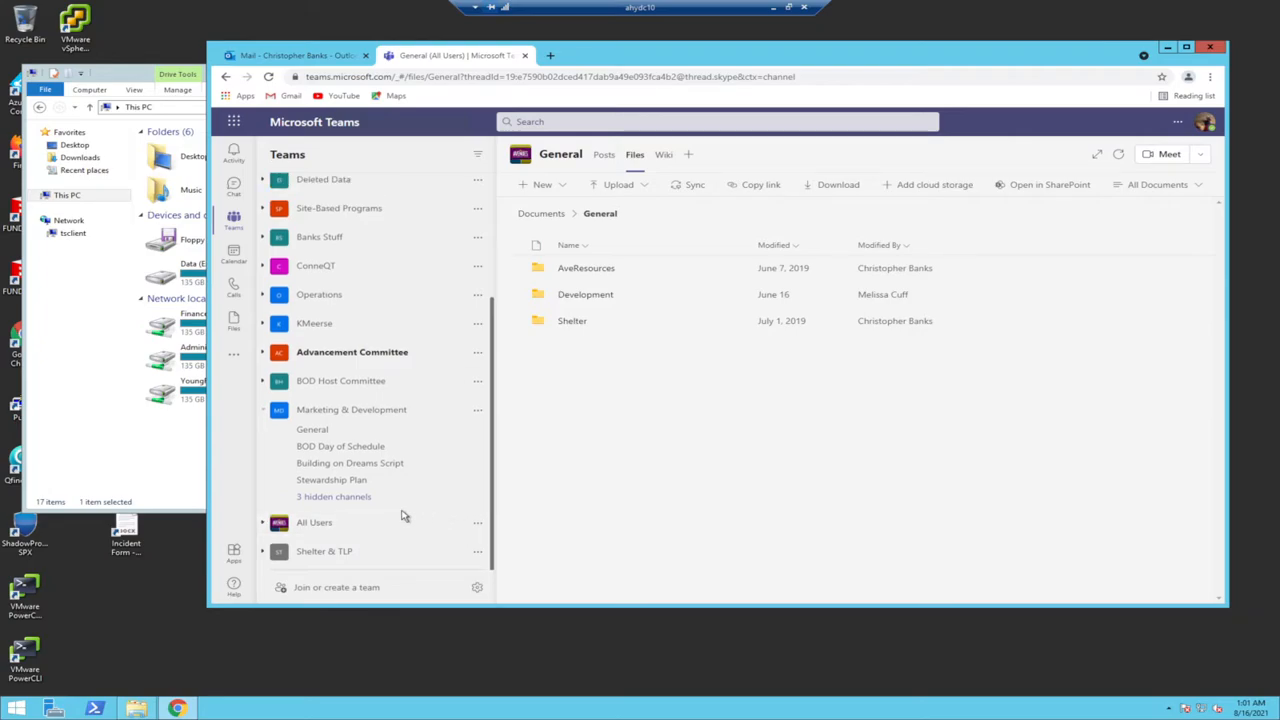
pyautogui.click(337, 531)
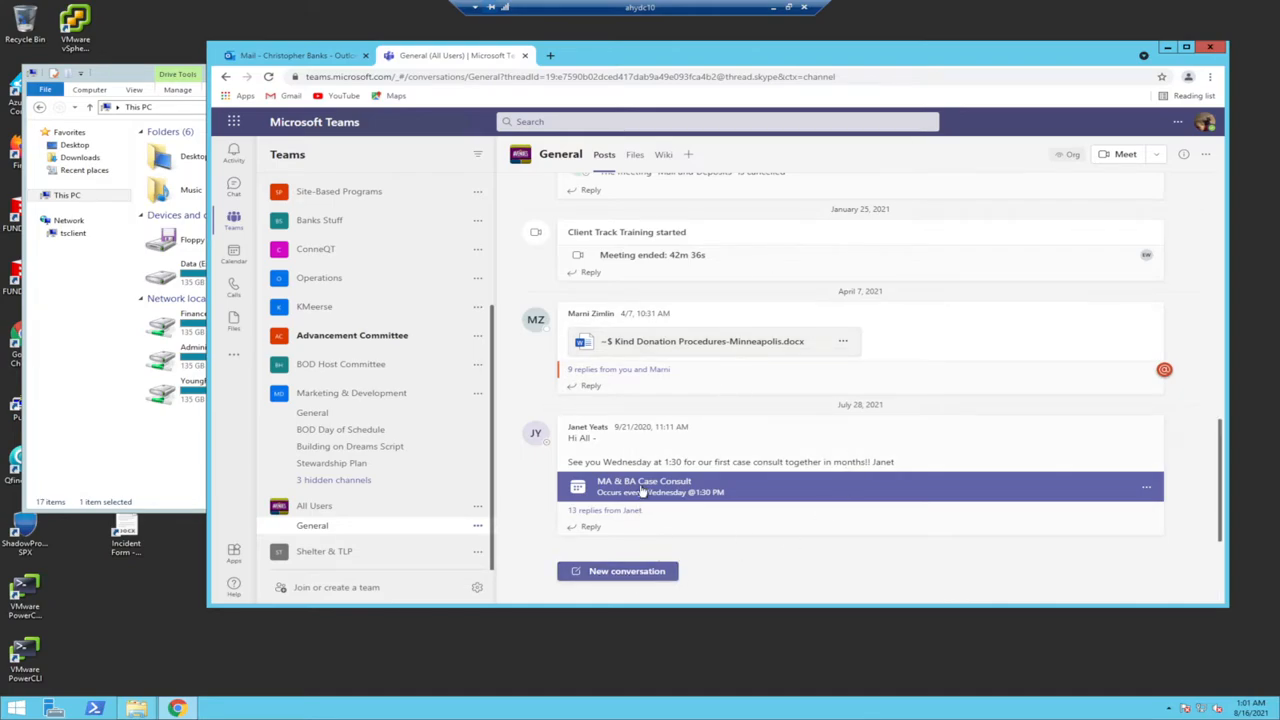
pyautogui.scroll(3, 680, 475)
pyautogui.scroll(2, 705, 311)
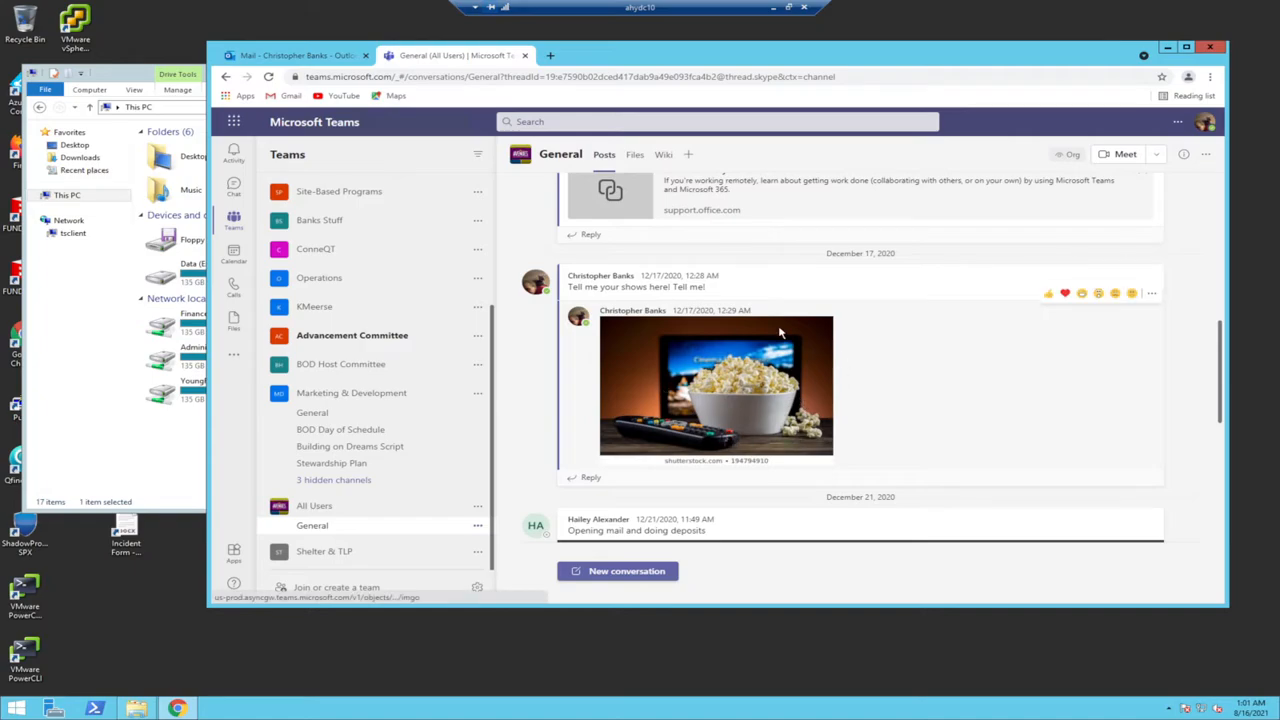
pyautogui.scroll(-5, 869, 400)
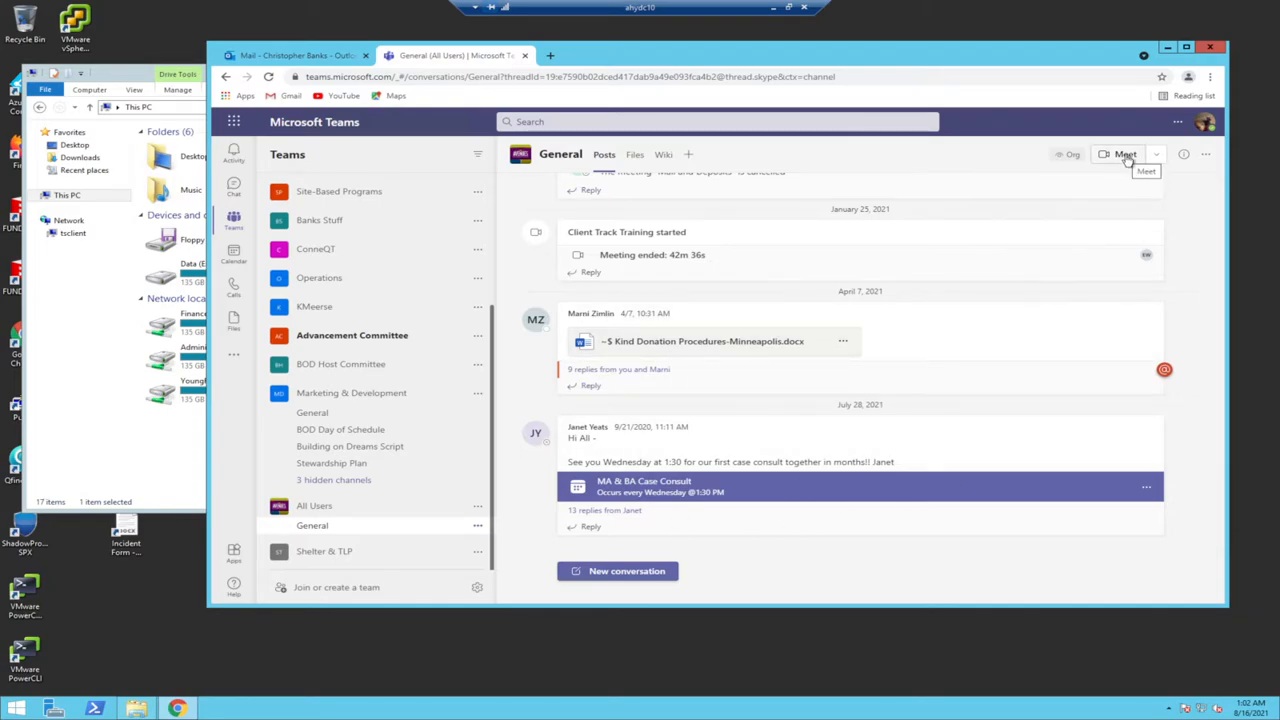
# Step: Show the files of the All Users team's General channel and open the Shelter folder
pyautogui.click(633, 156)
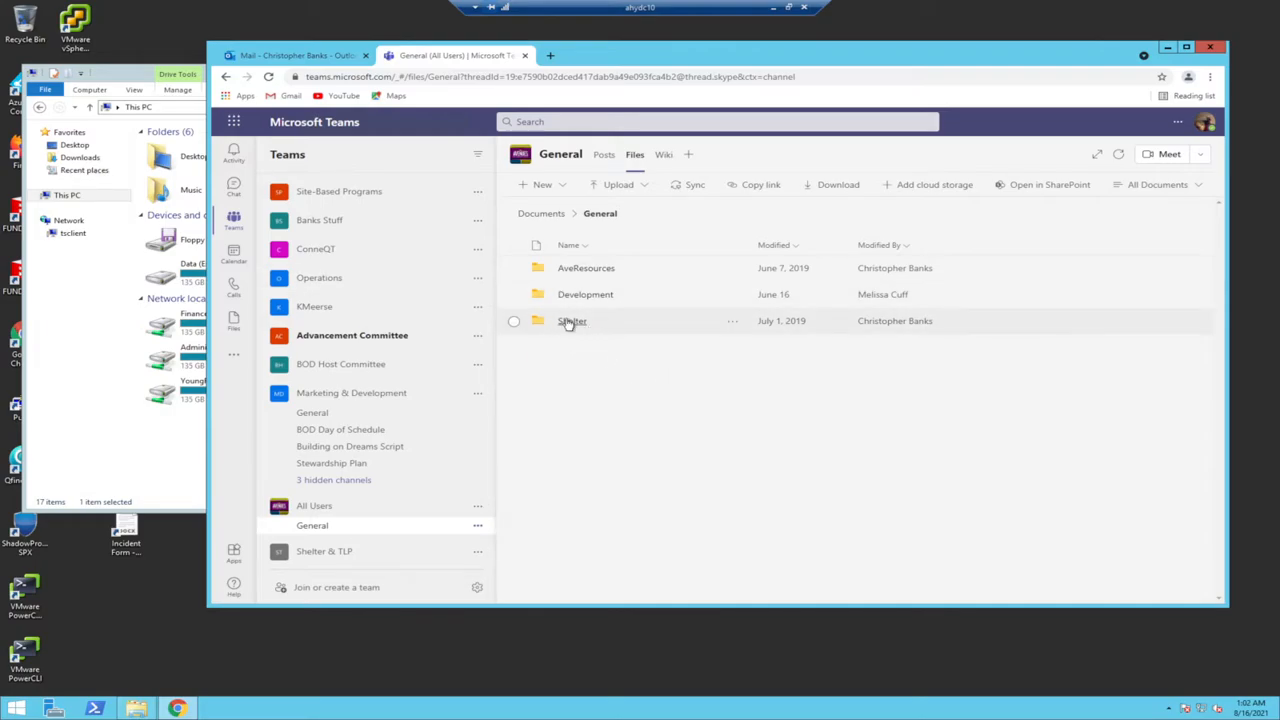
pyautogui.click(115, 74)
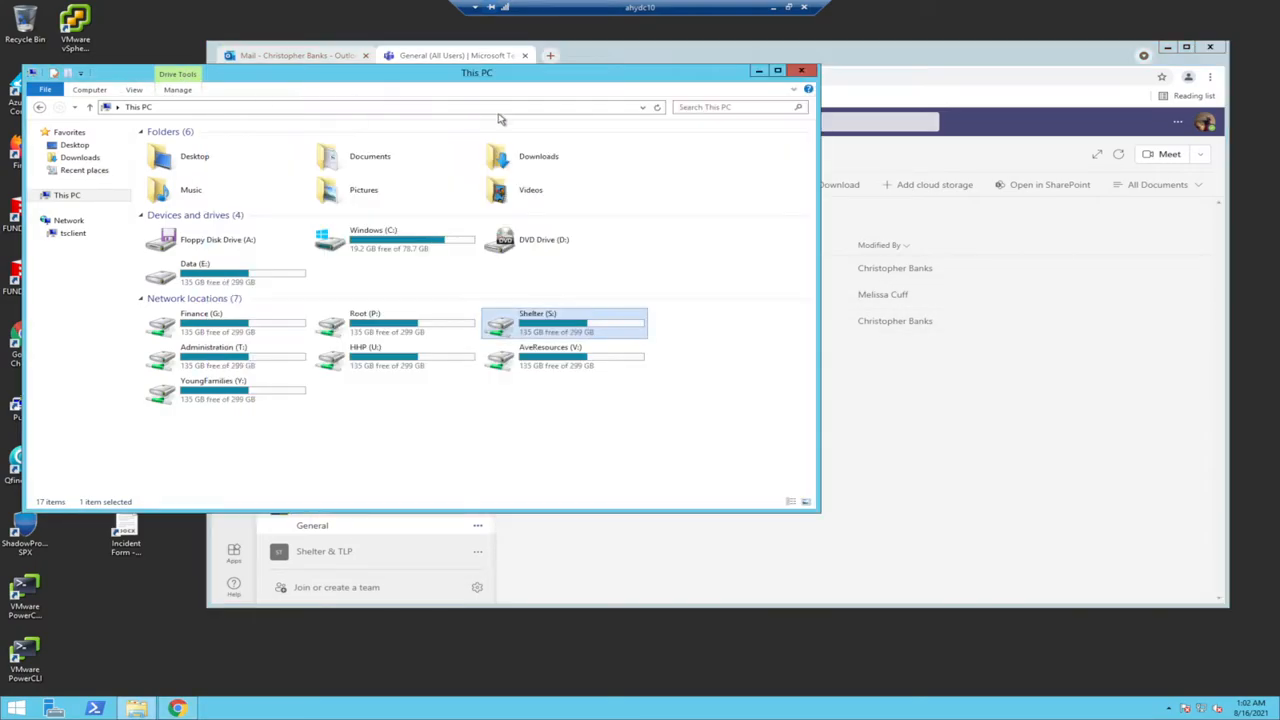
pyautogui.moveTo(591, 75); pyautogui.dragTo(571, 63)
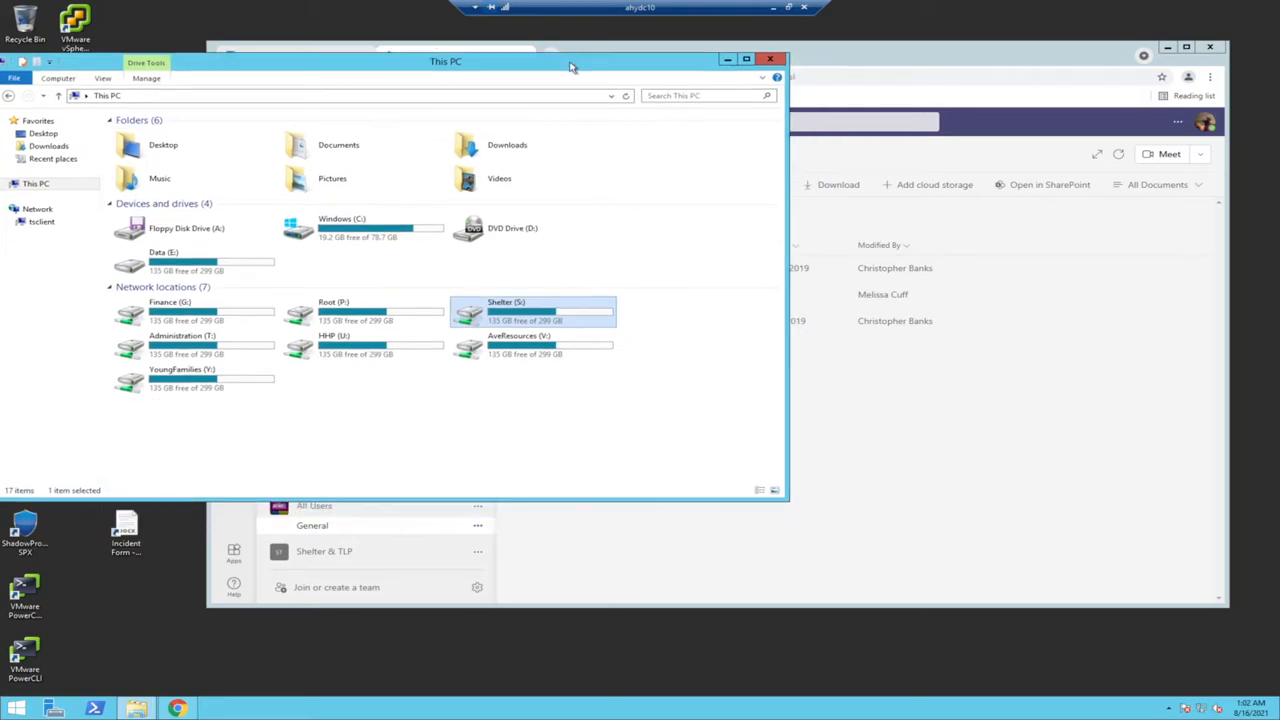
pyautogui.click(931, 66)
pyautogui.click(559, 329)
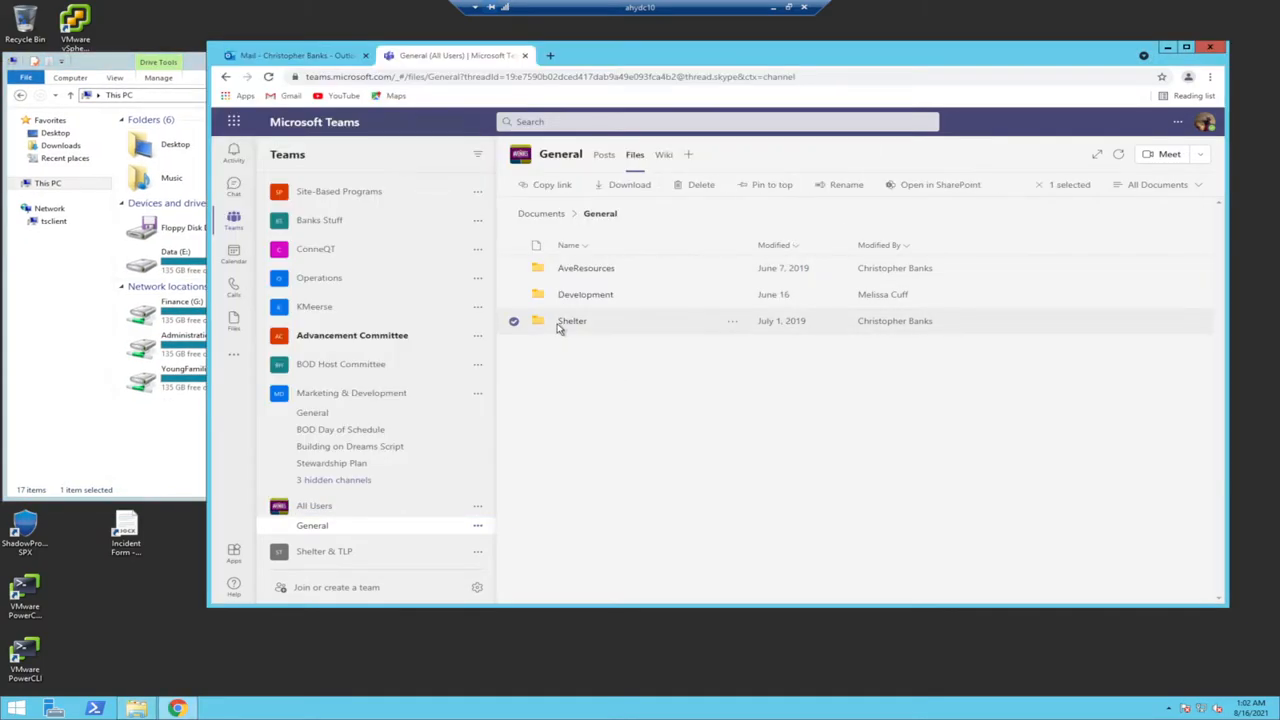
pyautogui.click(567, 322)
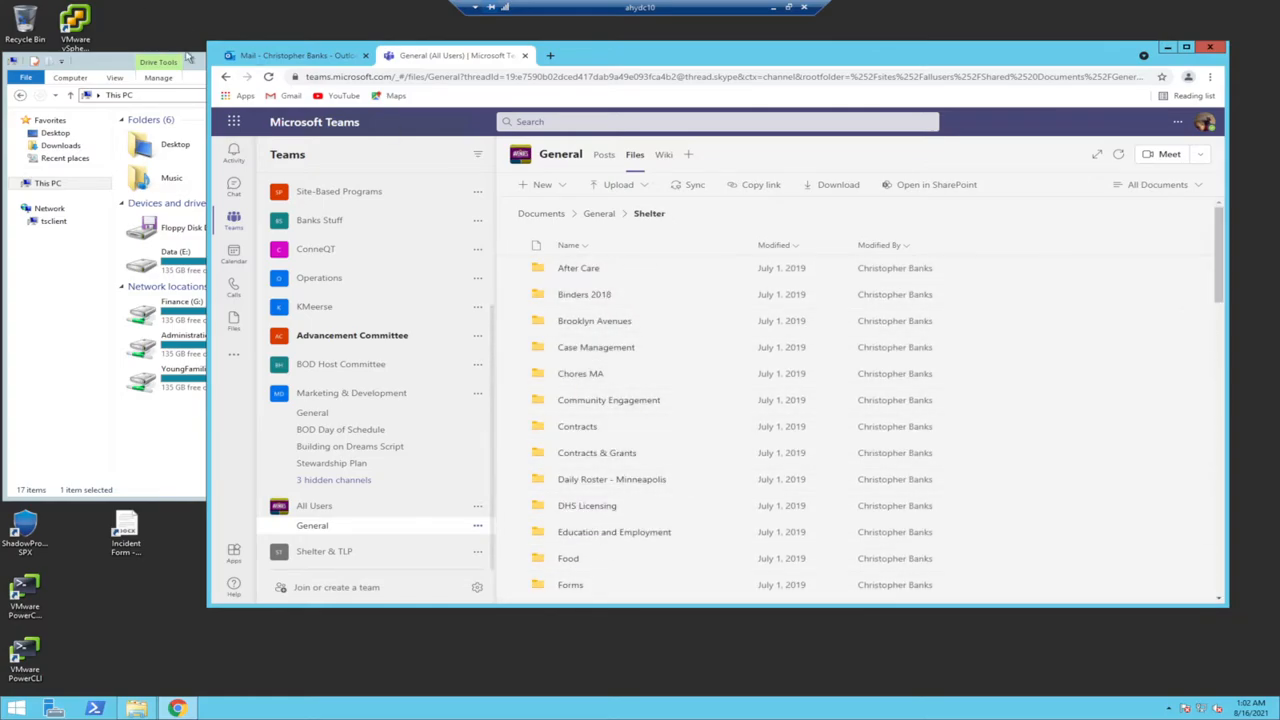
# Step: Open the Shelter (S:) network drive in File Explorer and compare its folders with the Shelter folder in Teams
pyautogui.click(112, 67)
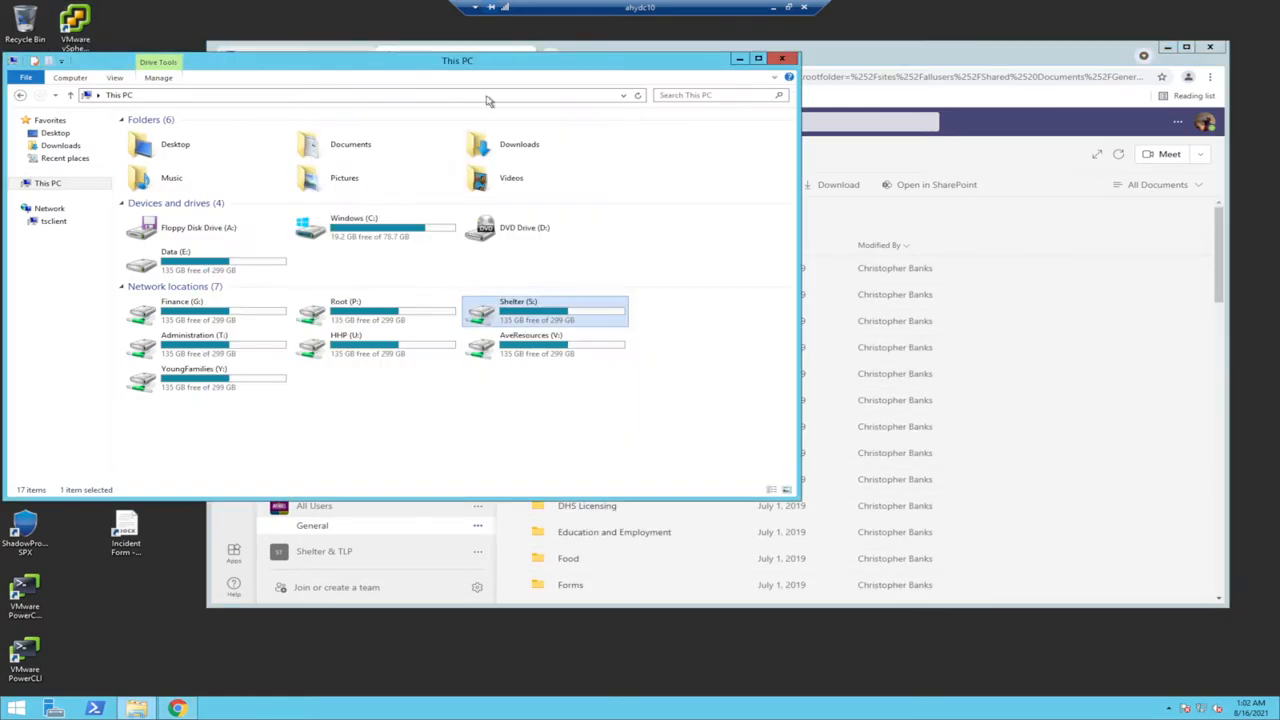
pyautogui.doubleClick(556, 314)
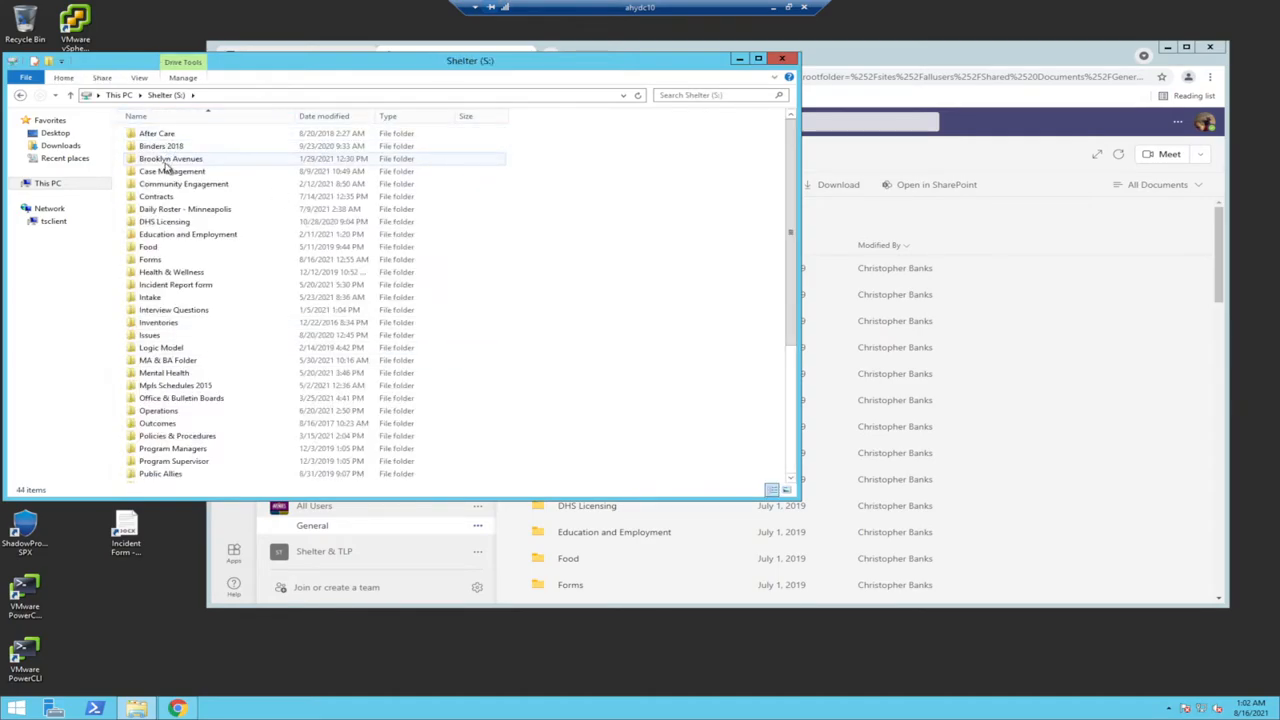
pyautogui.click(887, 62)
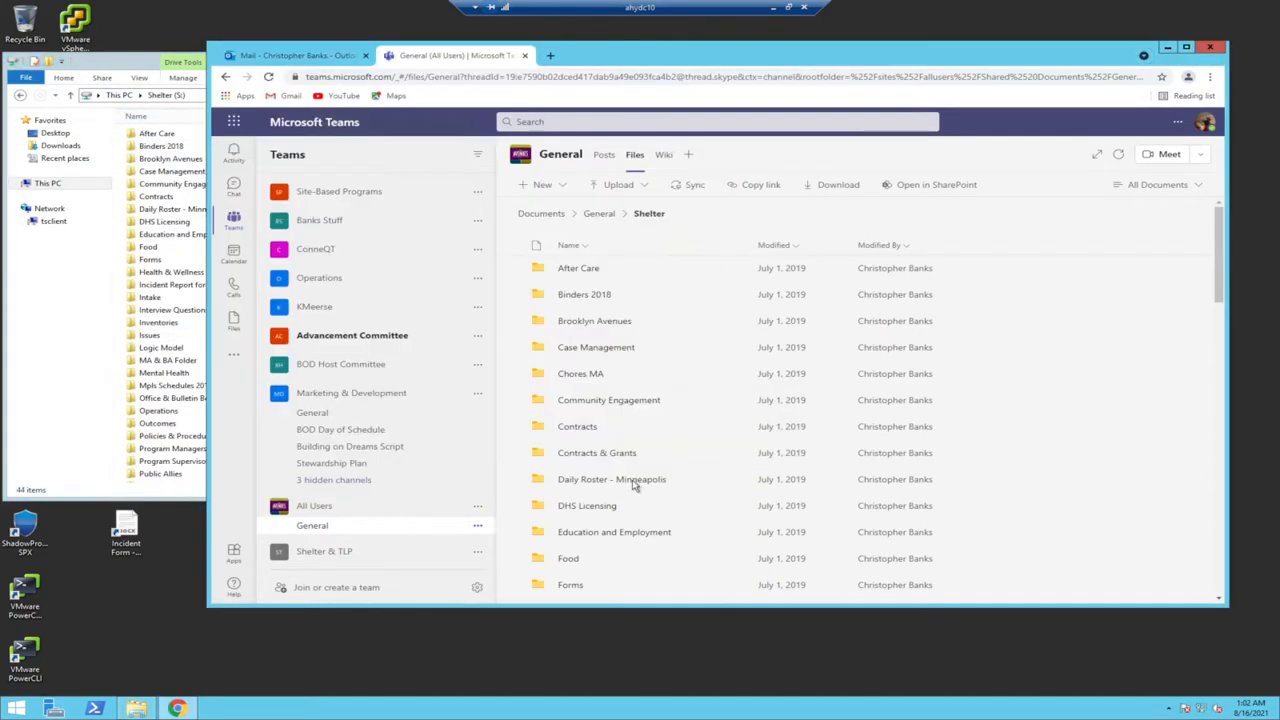
pyautogui.click(86, 62)
pyautogui.click(954, 60)
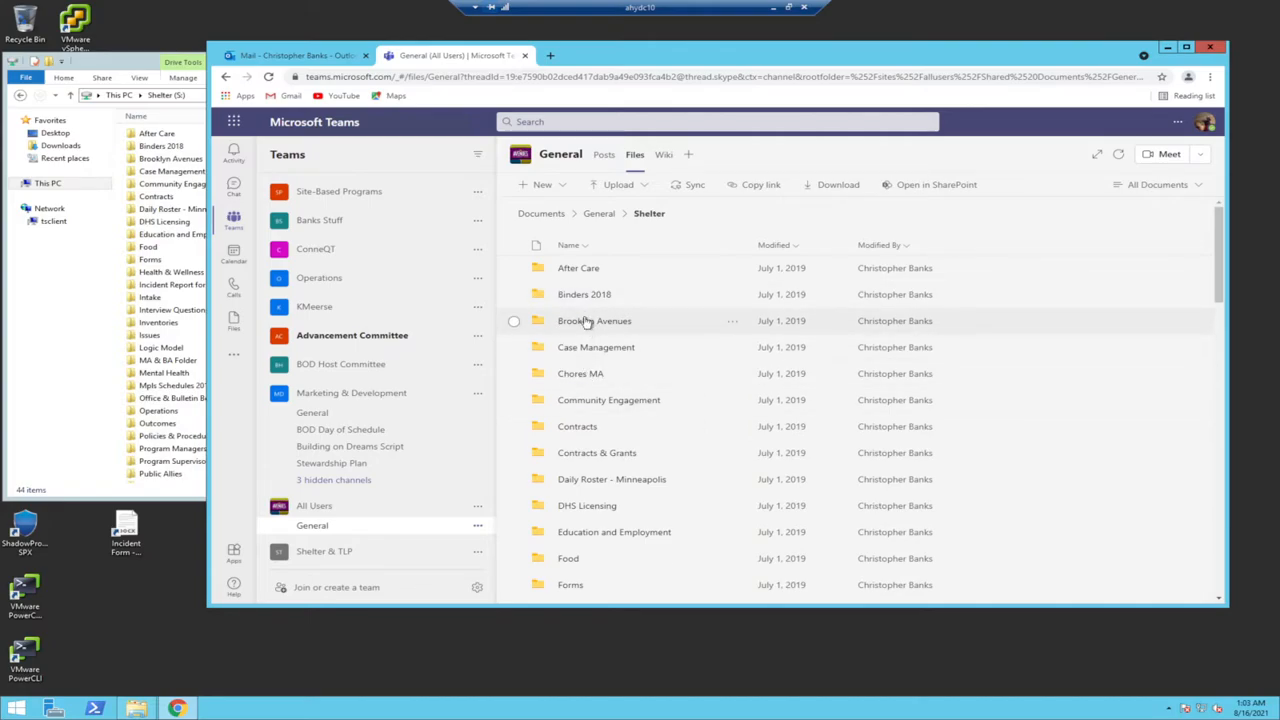
# Step: Look through the Brooklyn Avenues folder in Teams and return to the Shelter folder
pyautogui.click(757, 321)
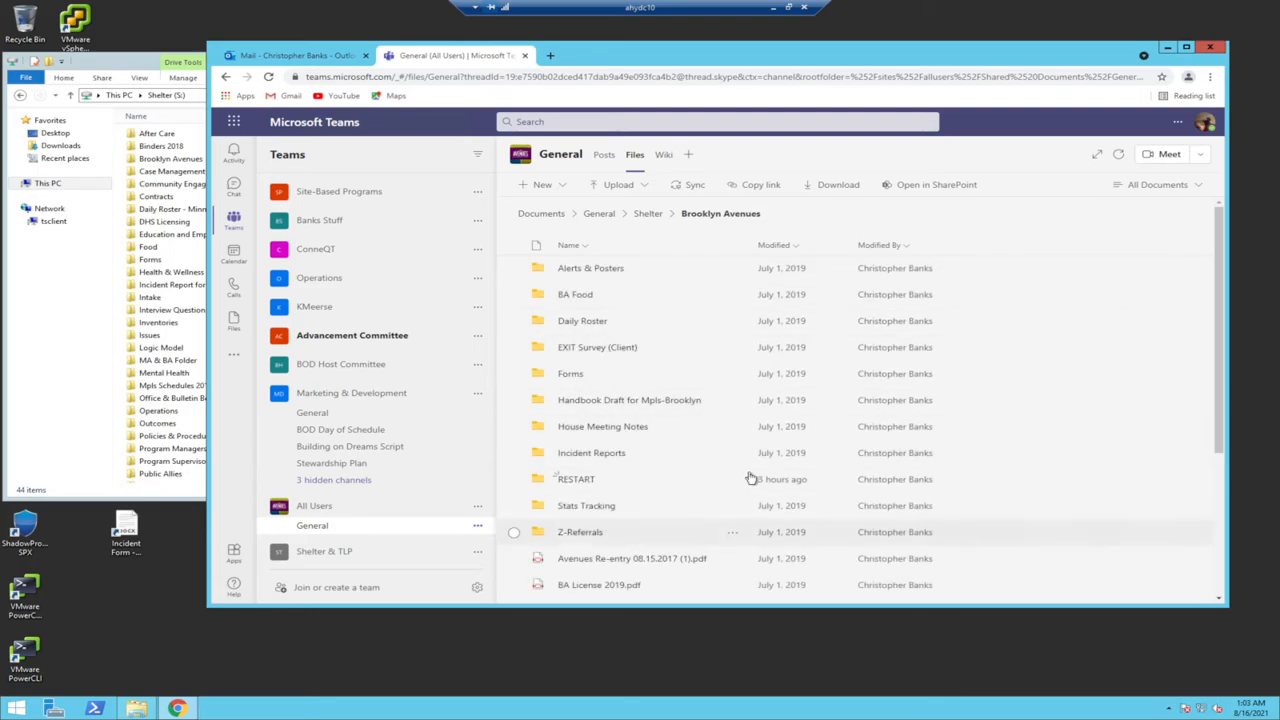
pyautogui.scroll(-2, 751, 477)
pyautogui.scroll(-1, 751, 477)
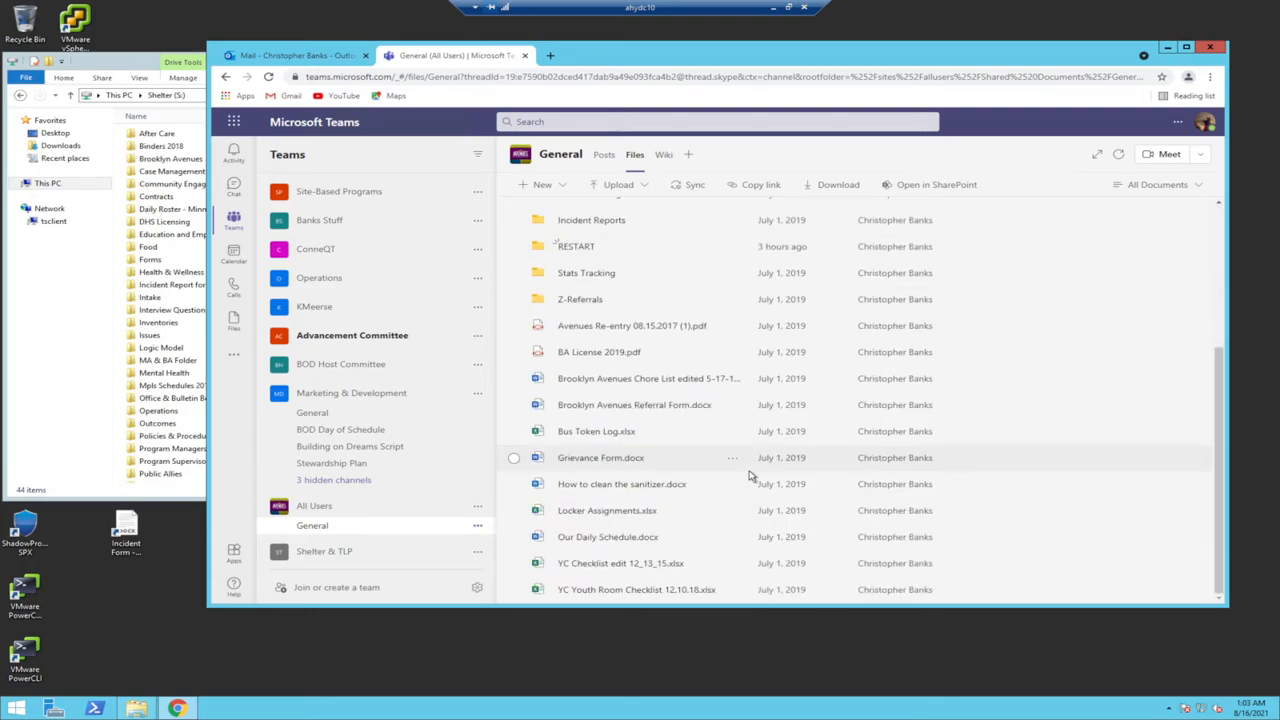
pyautogui.scroll(3, 649, 266)
pyautogui.scroll(-2, 517, 473)
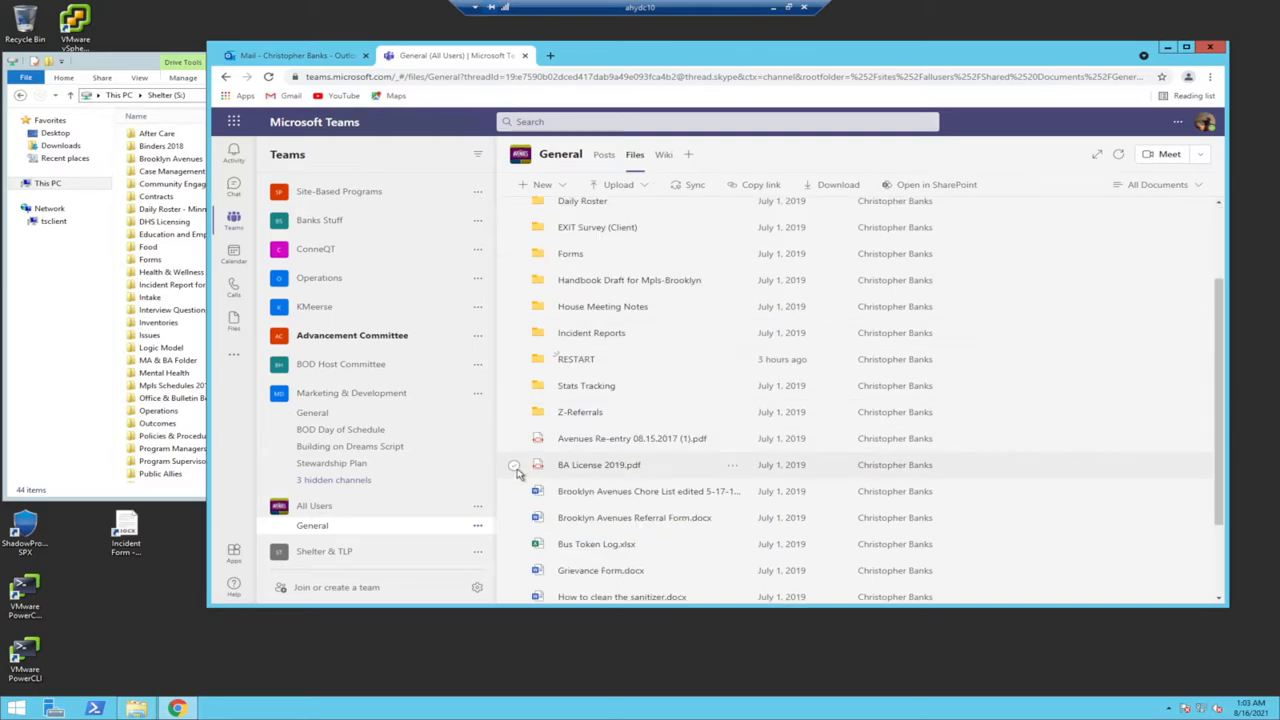
pyautogui.scroll(2, 740, 468)
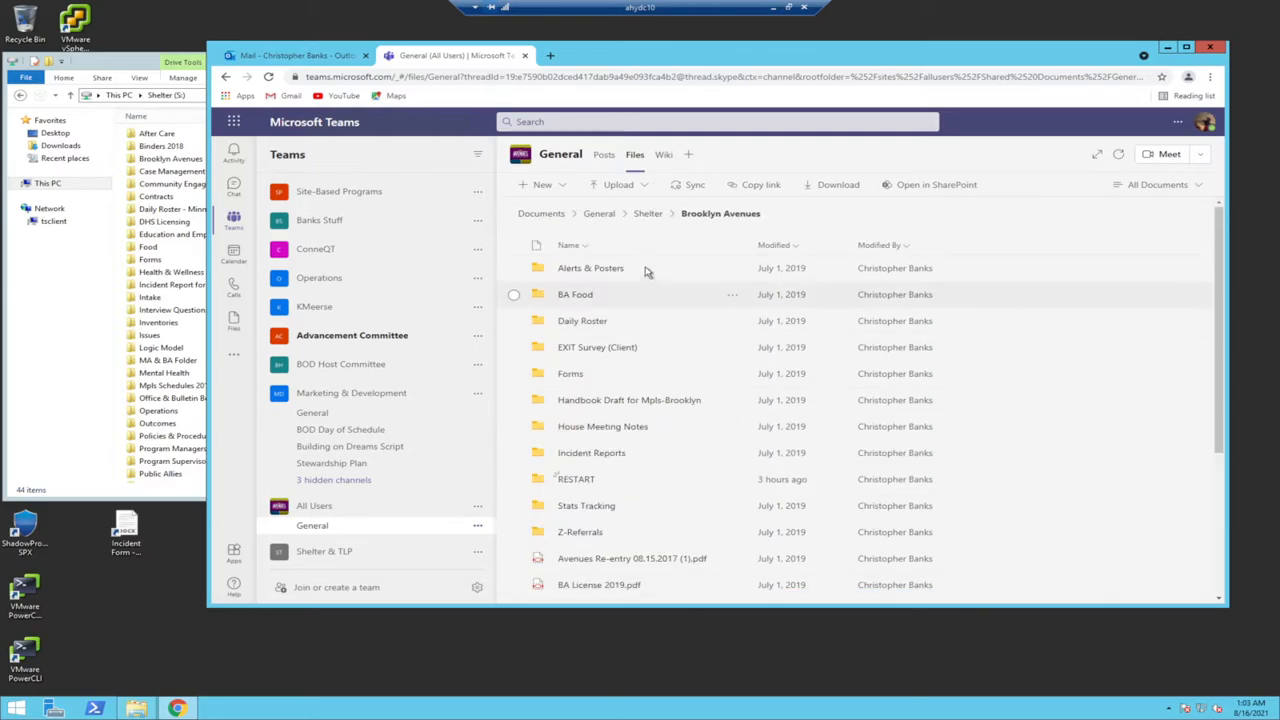
pyautogui.click(646, 213)
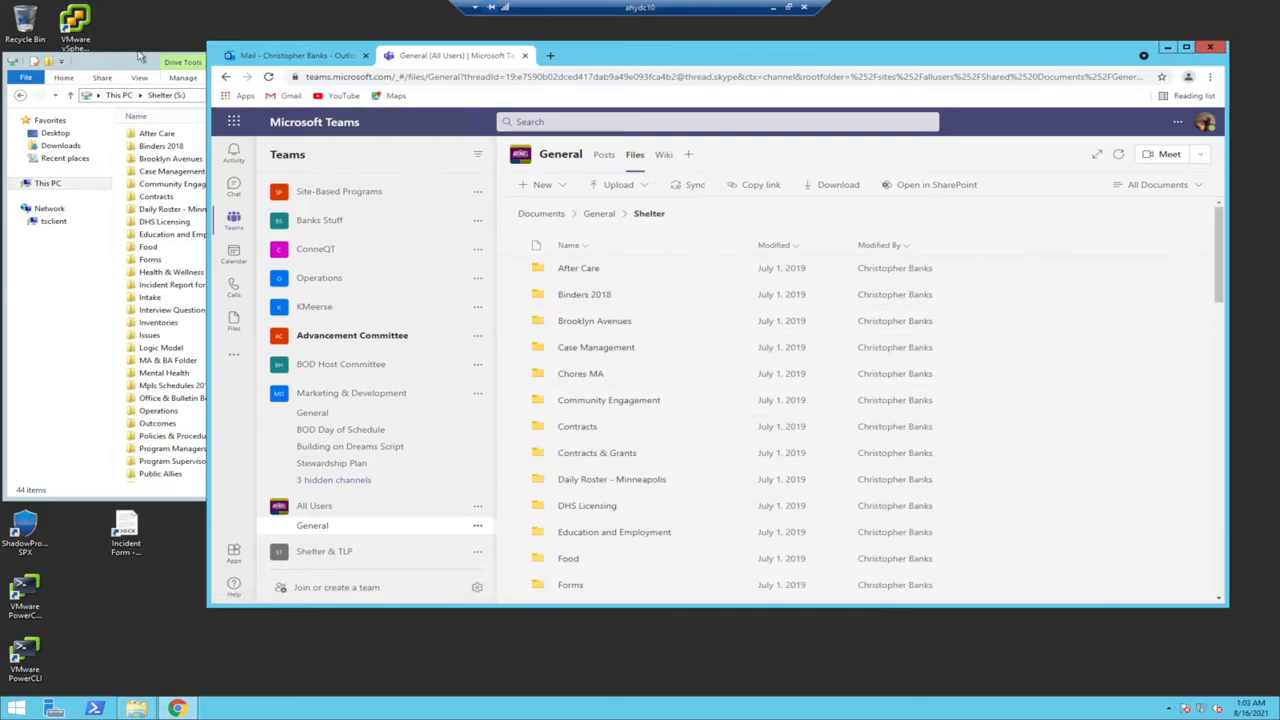
# Step: Switch to File Explorer, open the Forms folder on the Shelter (S:) drive and select the Incident Form document
pyautogui.click(126, 57)
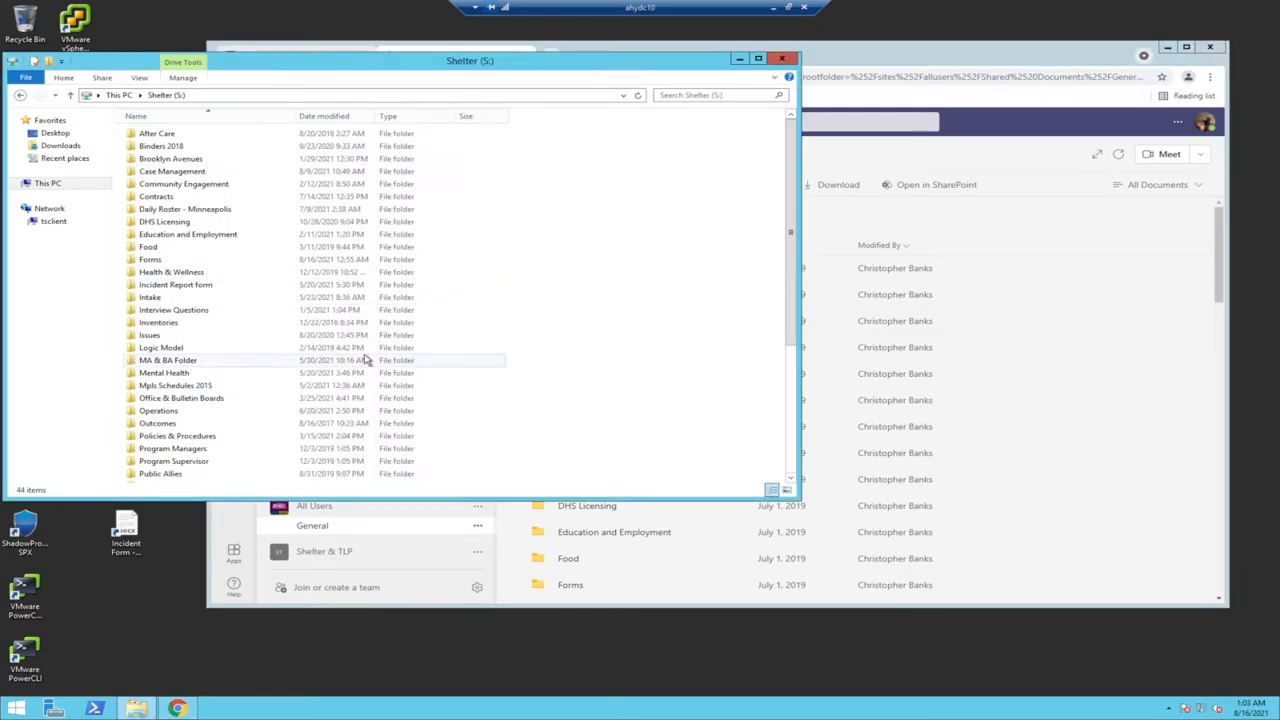
pyautogui.click(161, 260)
pyautogui.doubleClick(161, 260)
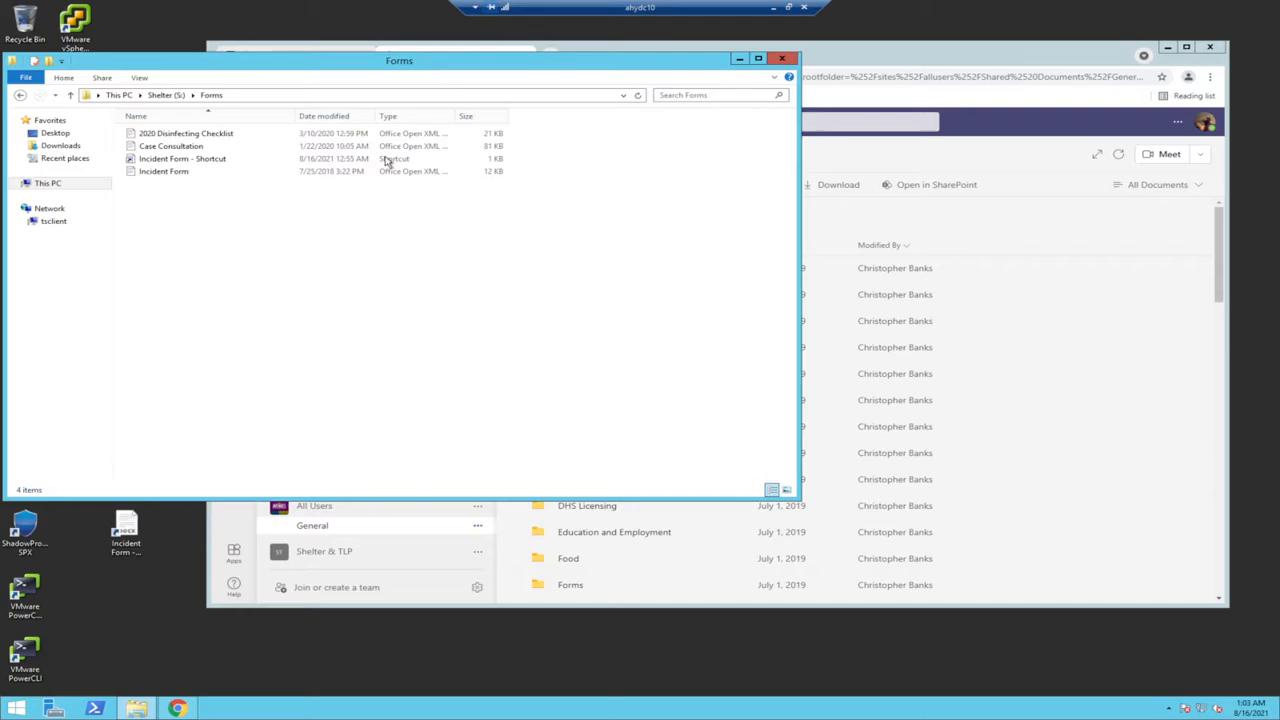
pyautogui.click(212, 162)
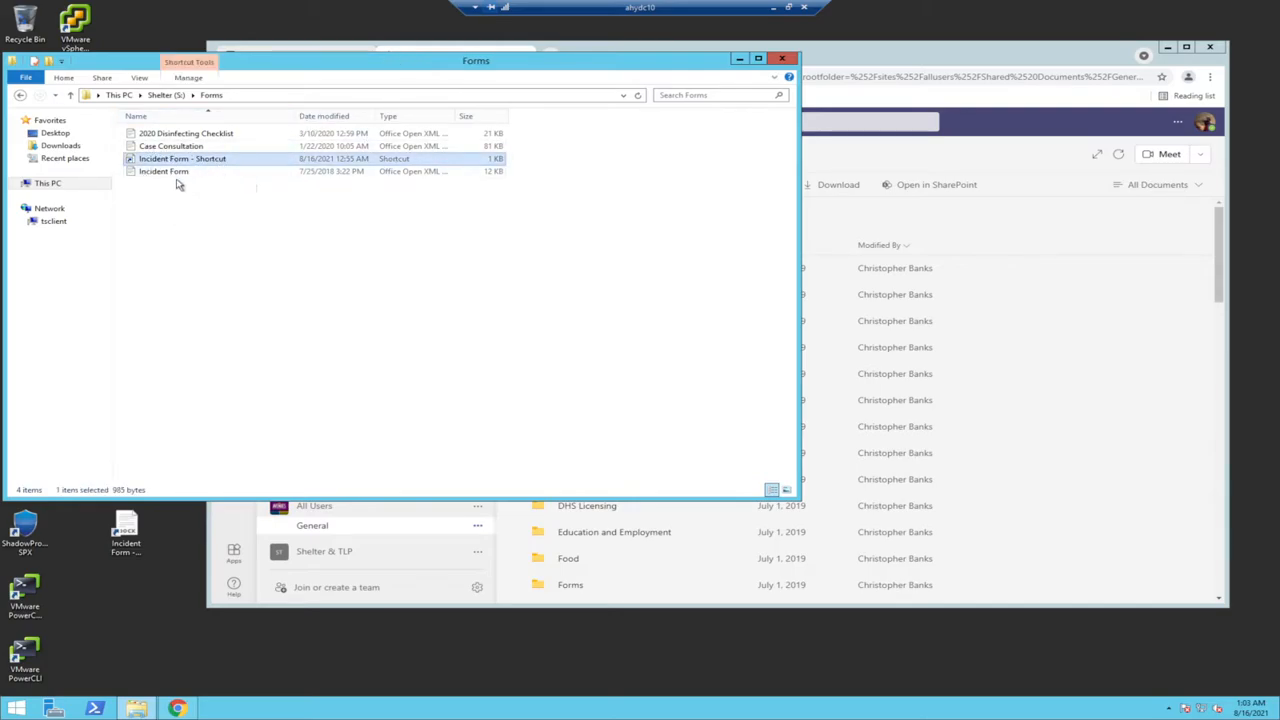
pyautogui.click(177, 174)
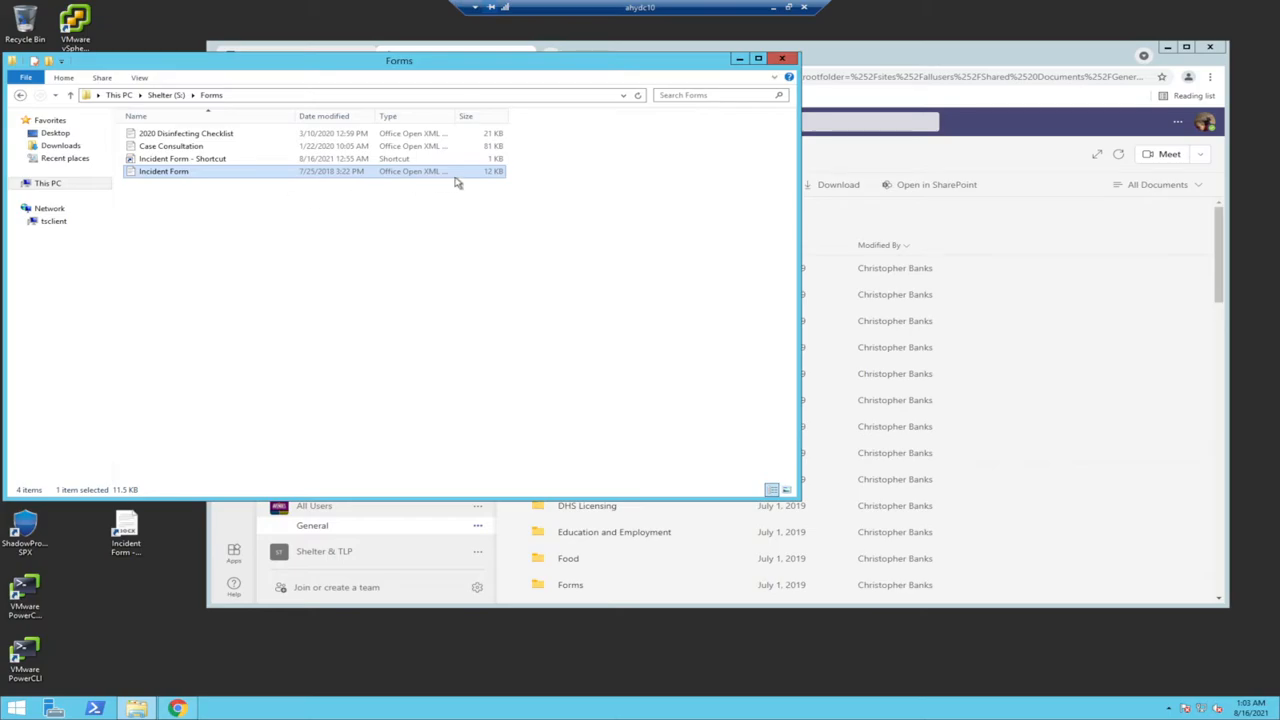
pyautogui.moveTo(216, 72); pyautogui.dragTo(410, 89)
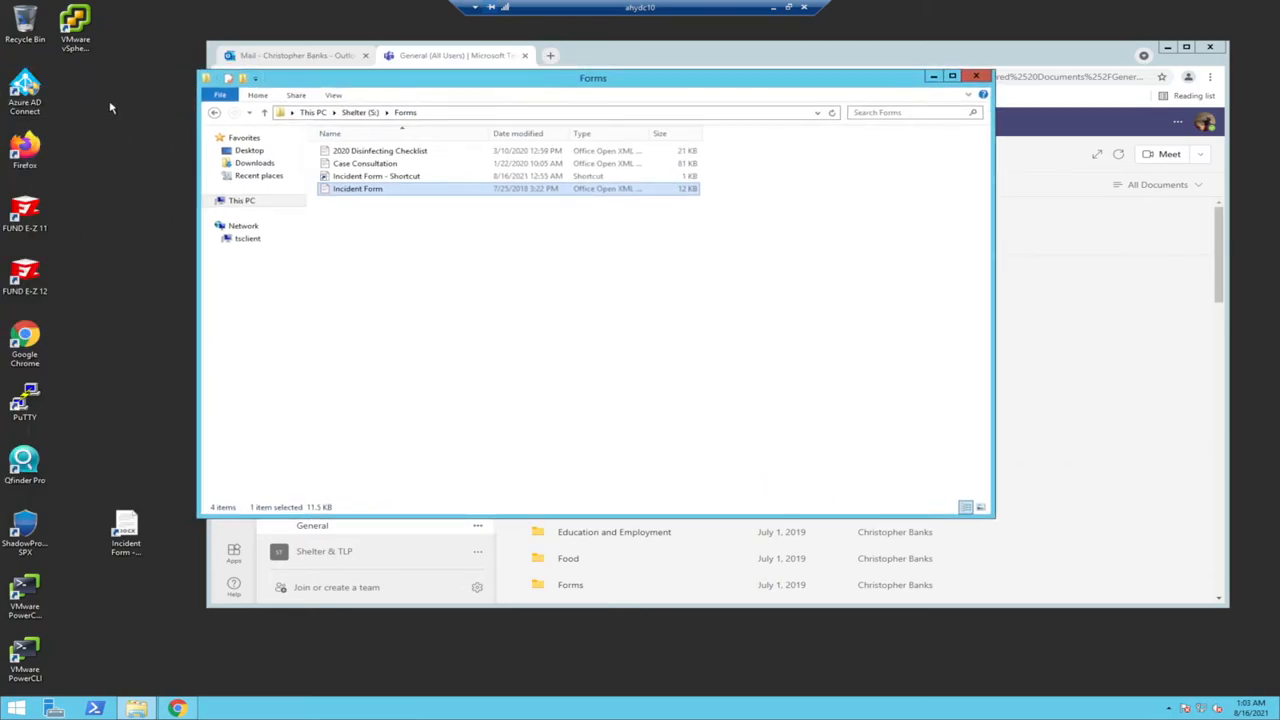
pyautogui.moveTo(655, 94); pyautogui.dragTo(470, 90)
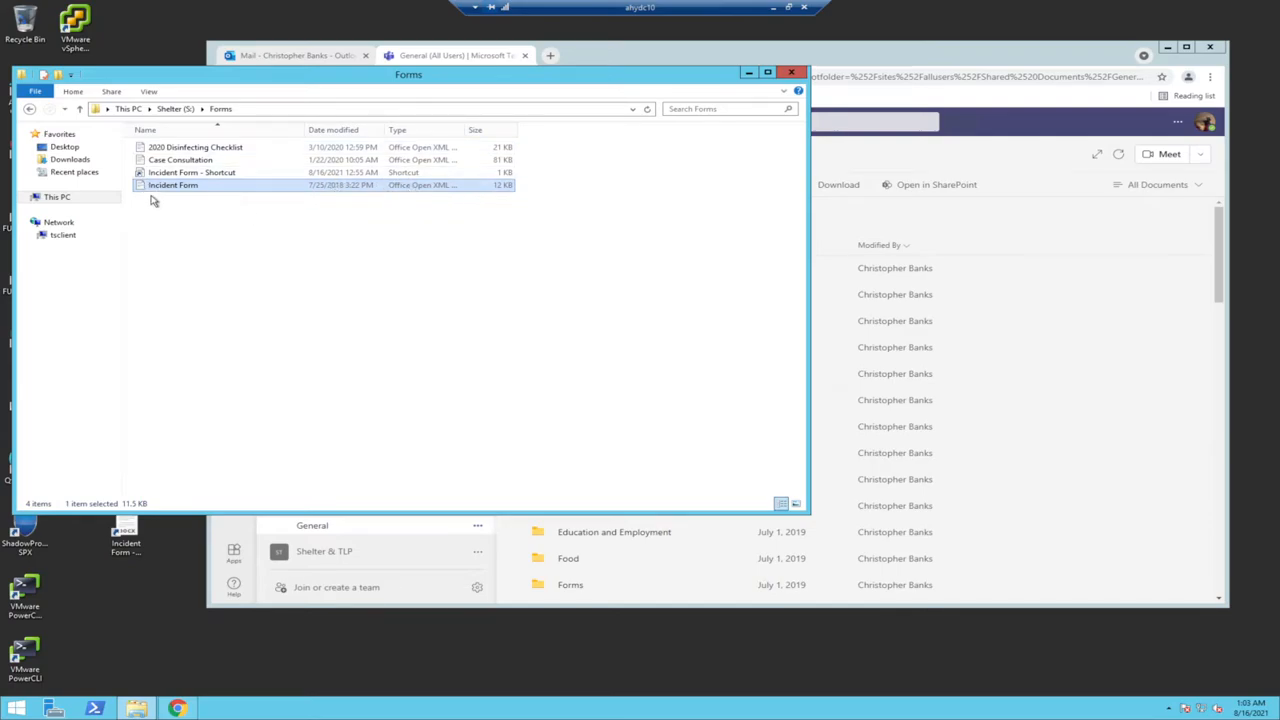
# Step: Switch back to Teams and open Incident Form.docx from the Forms folder inside Shelter
pyautogui.click(840, 65)
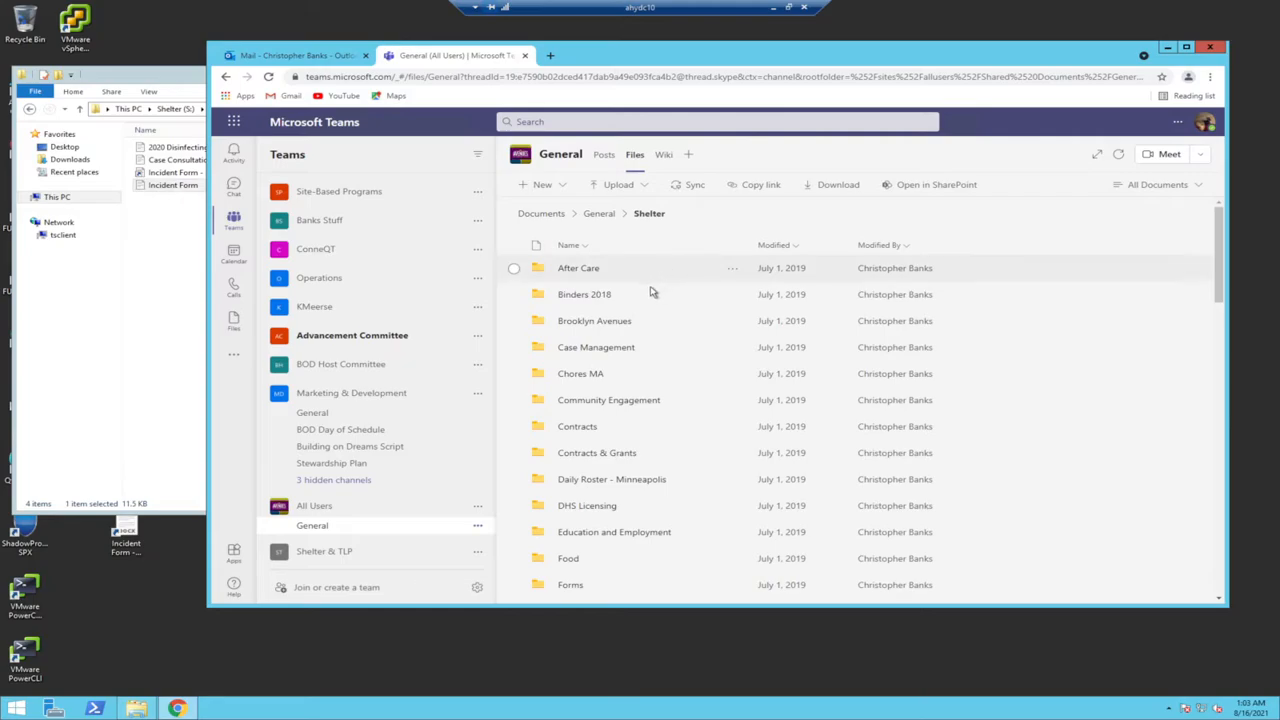
pyautogui.click(170, 70)
pyautogui.click(878, 61)
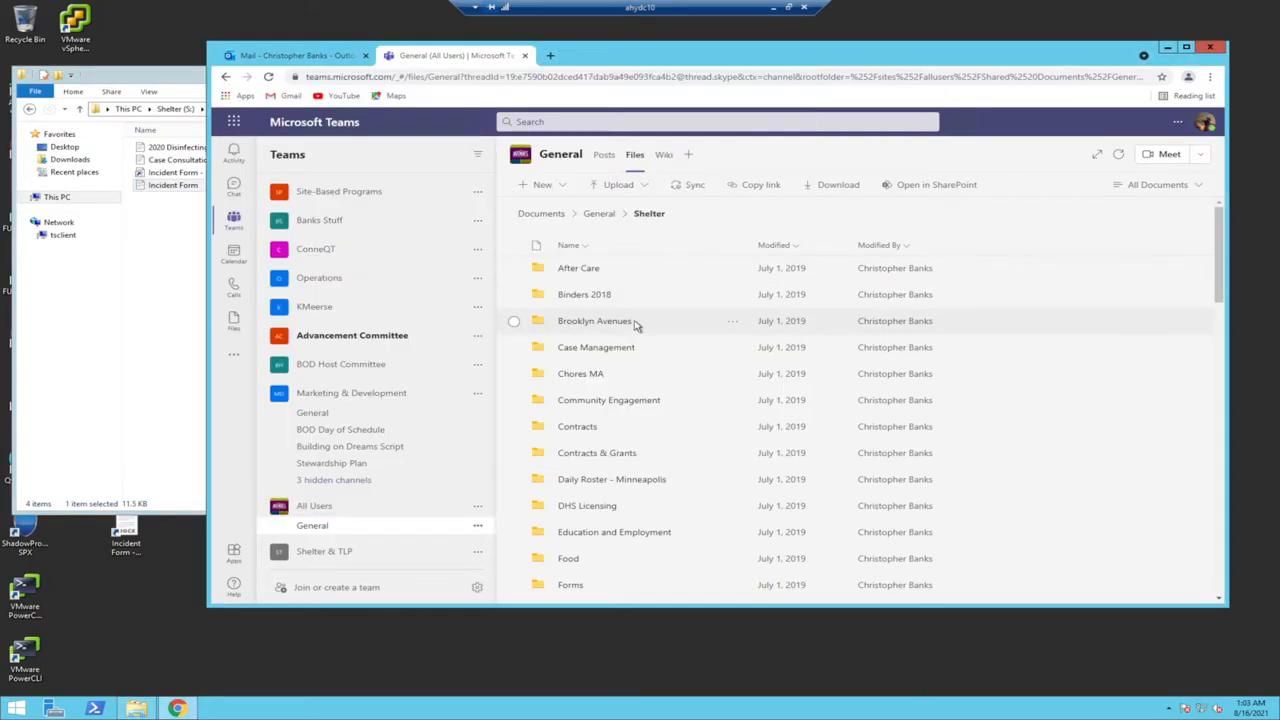
pyautogui.click(573, 588)
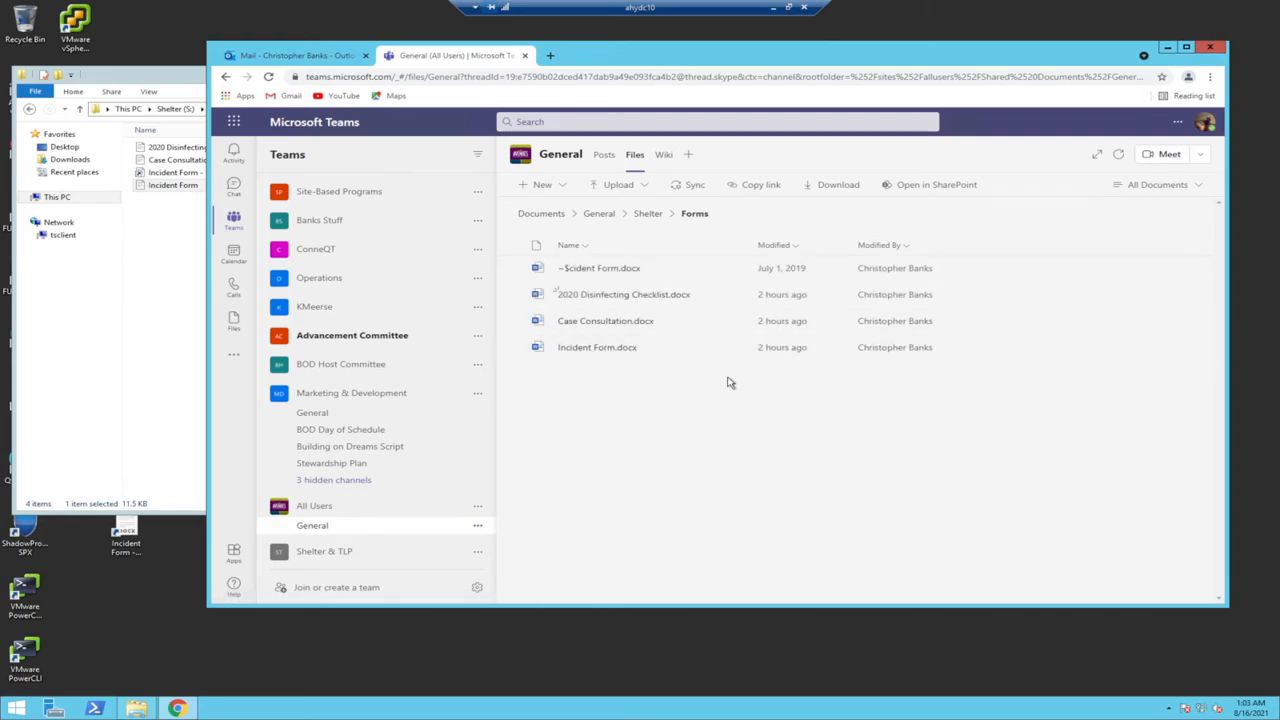
pyautogui.click(605, 355)
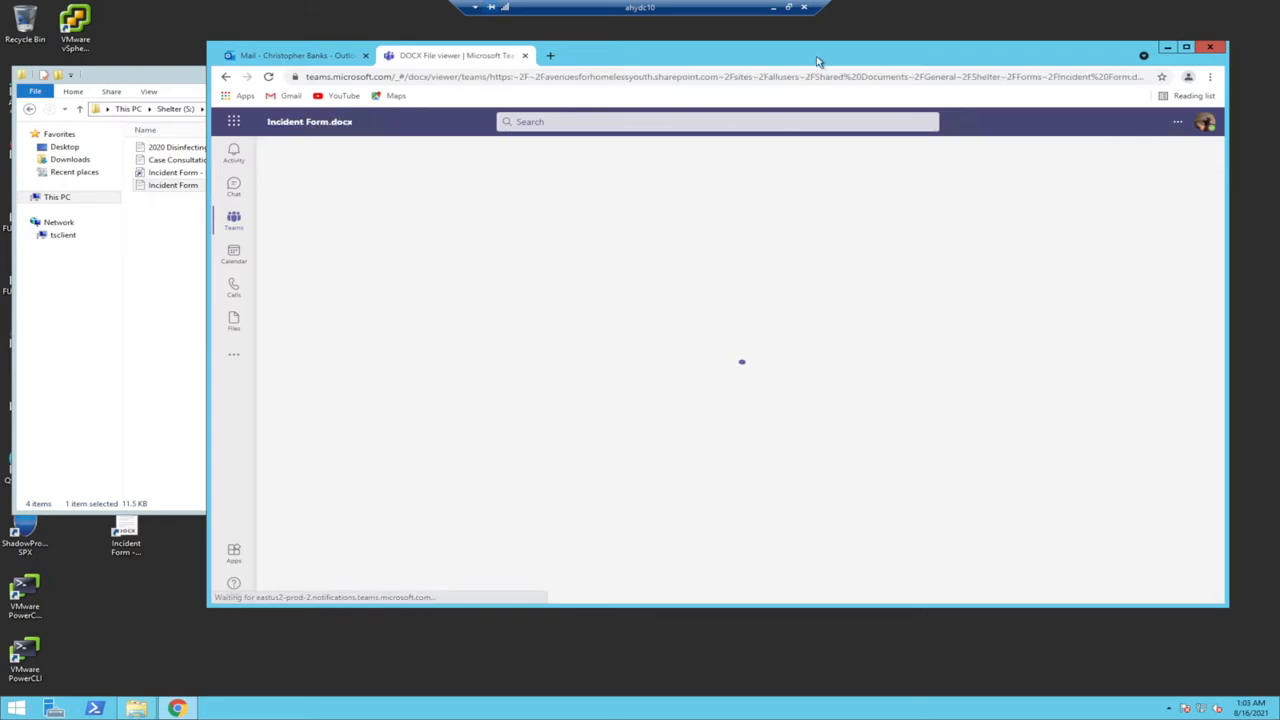
pyautogui.moveTo(801, 58); pyautogui.dragTo(749, 45)
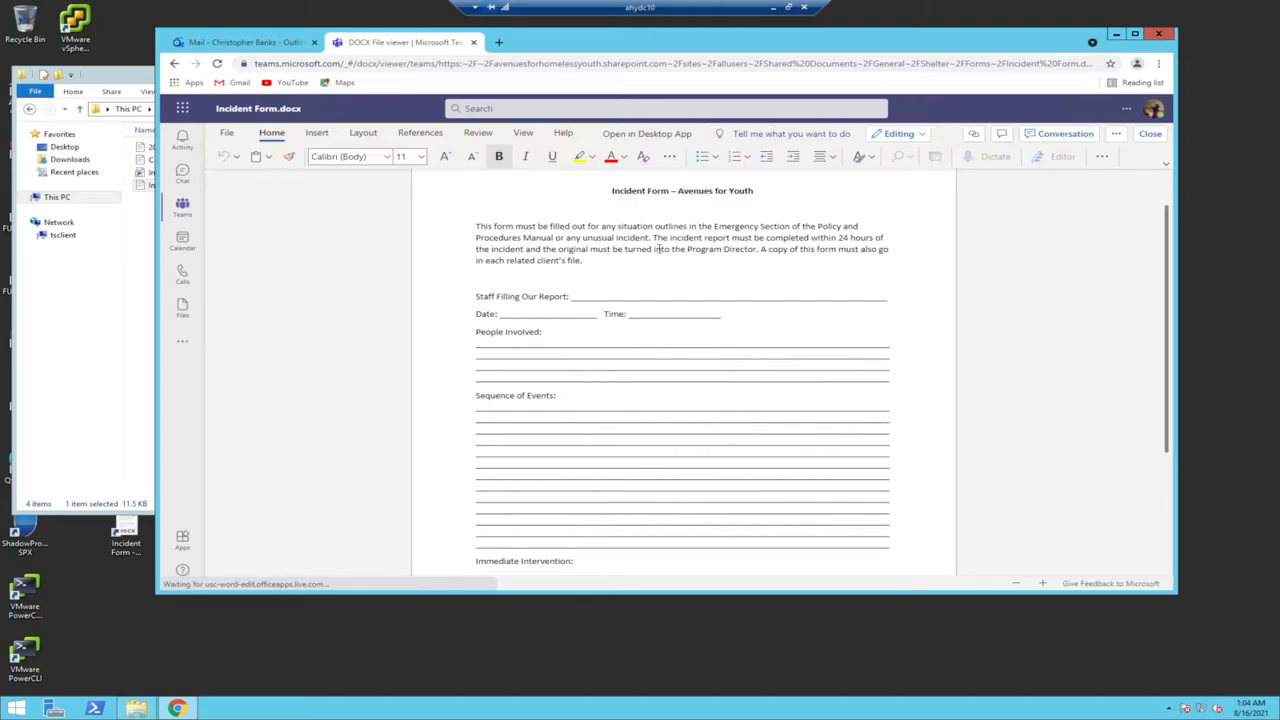
# Step: Leave the opened incident form and download Incident Form.docx from the Forms folder in Teams
pyautogui.click(597, 280)
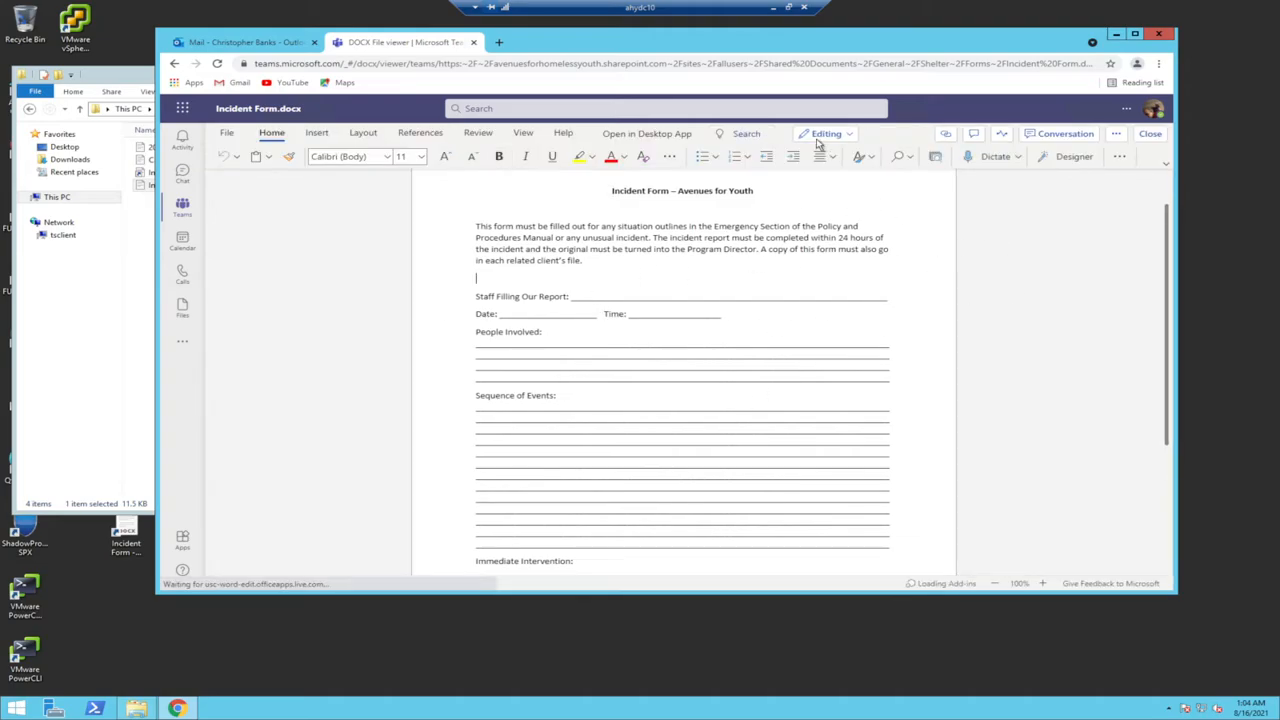
pyautogui.click(592, 296)
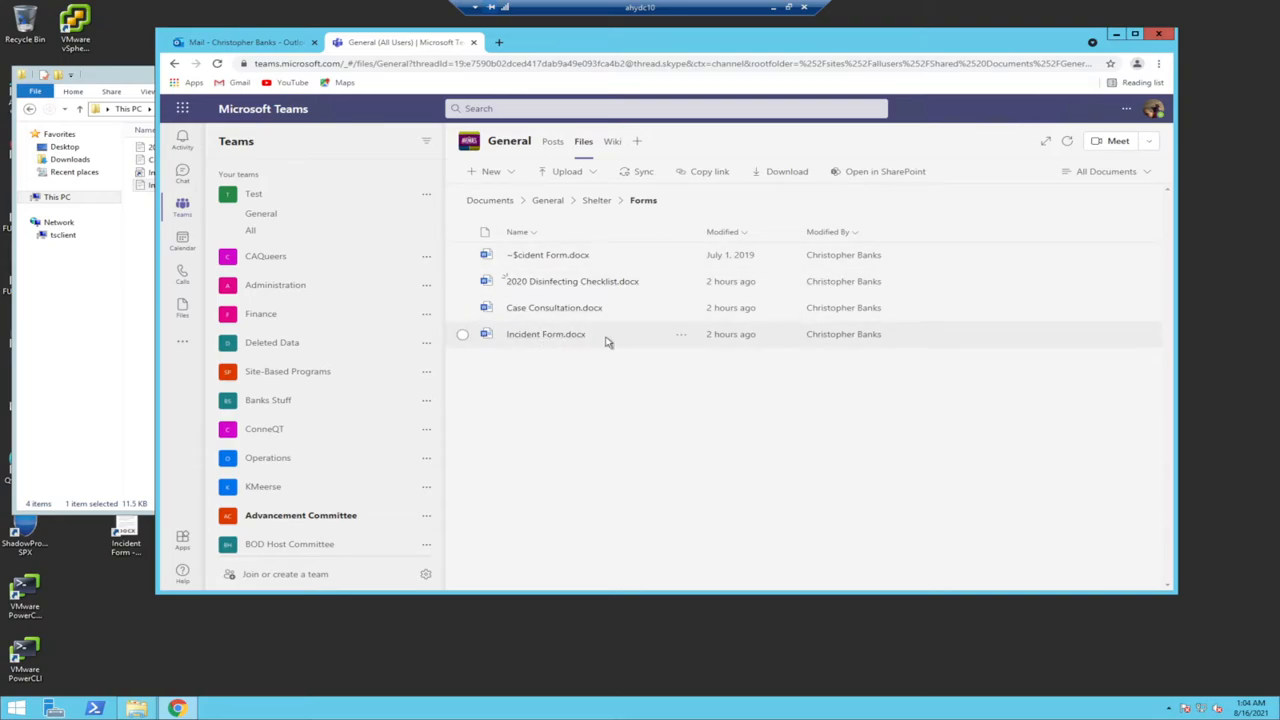
pyautogui.click(462, 335)
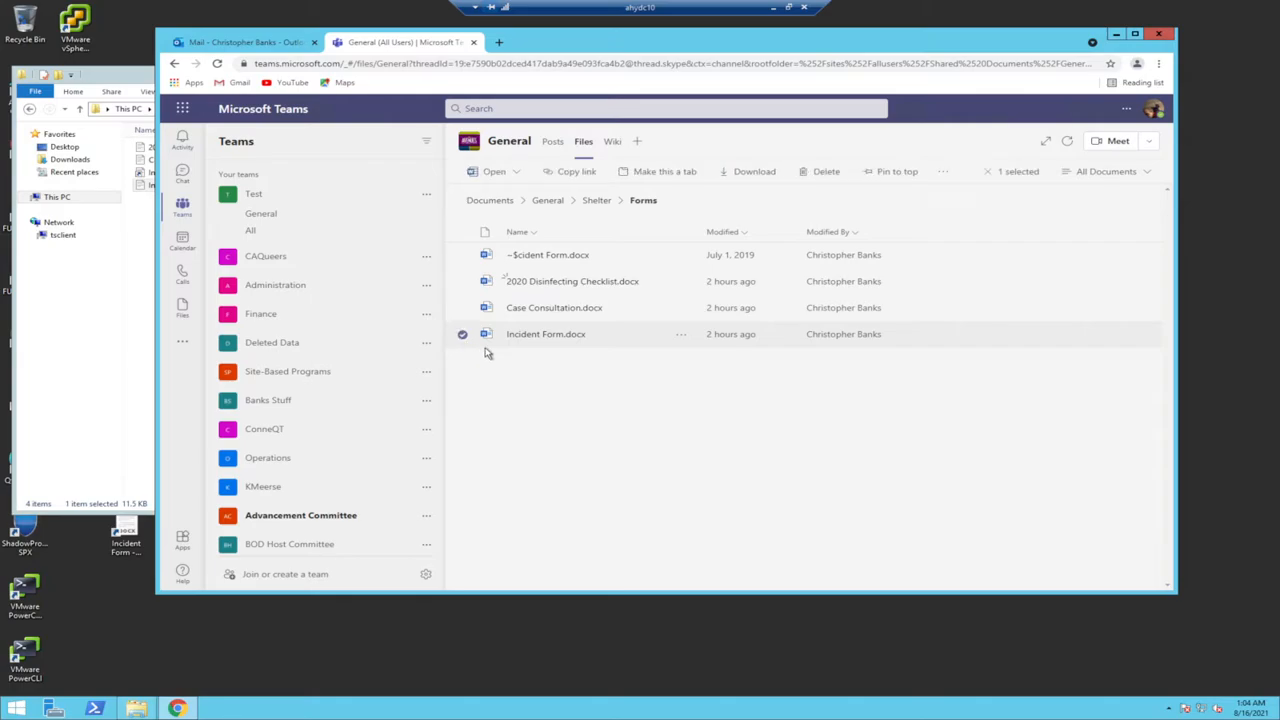
pyautogui.click(680, 342)
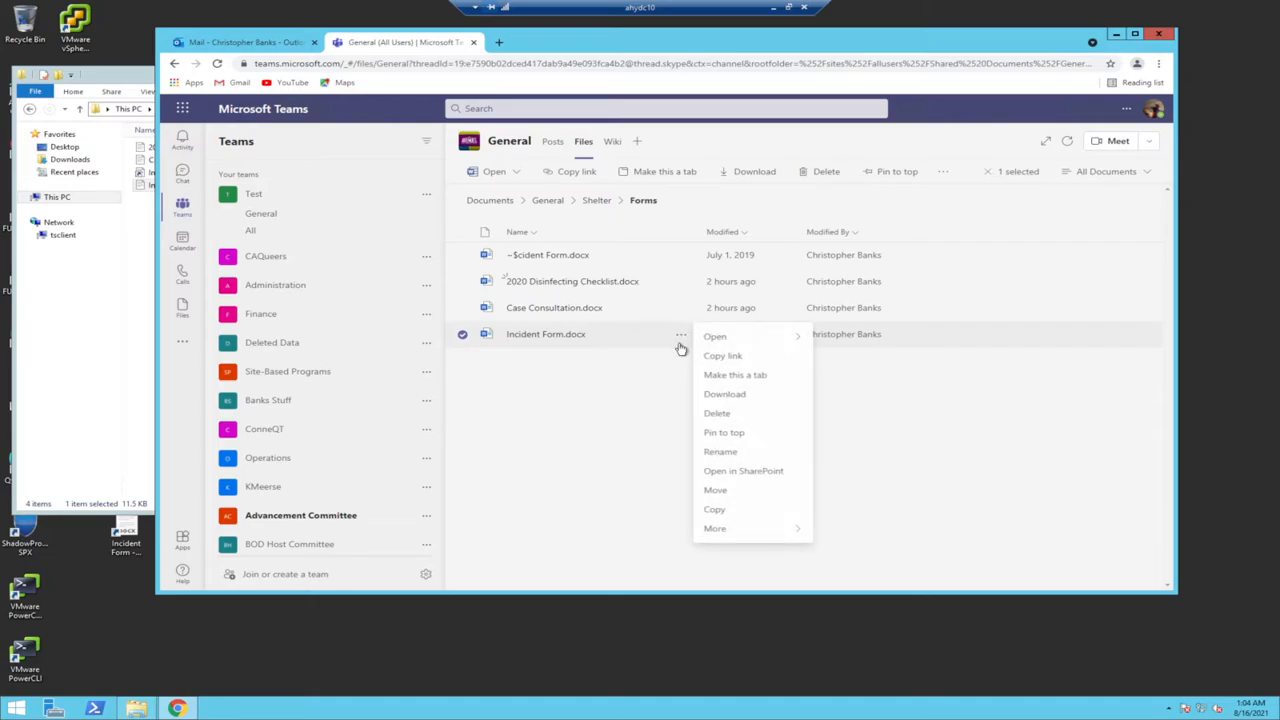
pyautogui.click(755, 397)
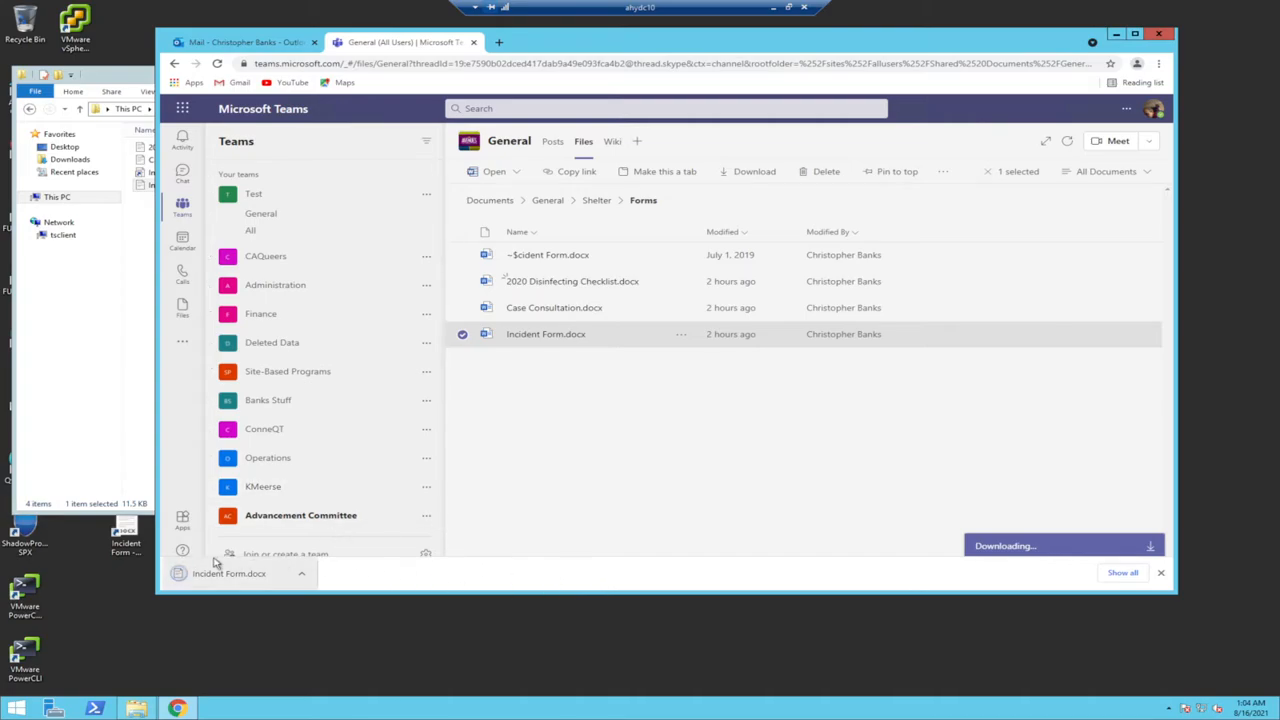
# Step: Show the downloaded Incident Form in the Downloads folder and open it in WordPad
pyautogui.click(302, 576)
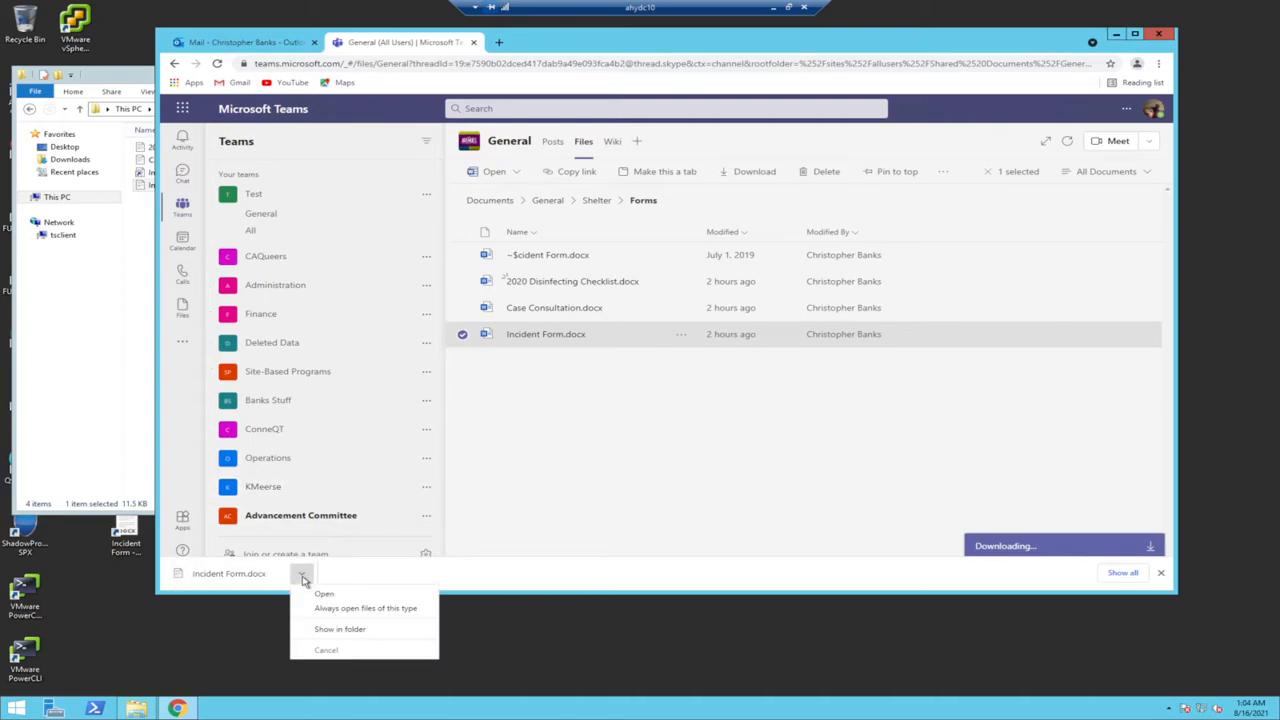
pyautogui.click(378, 628)
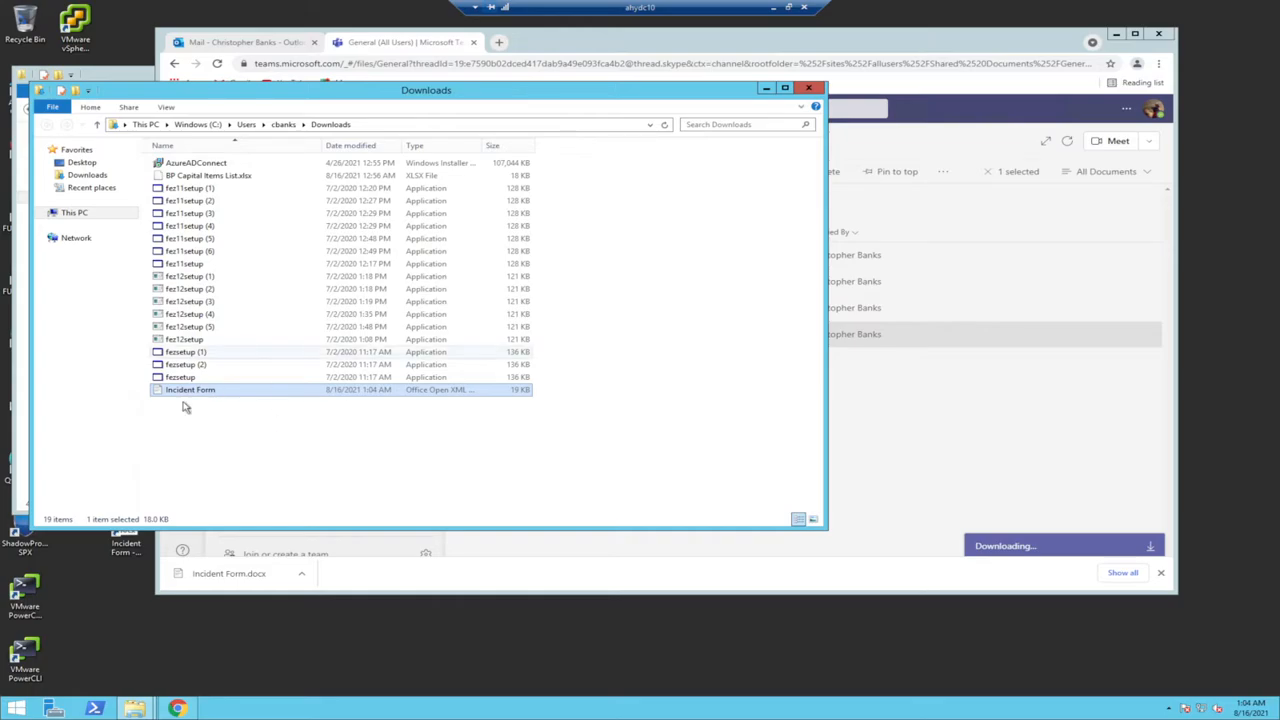
pyautogui.doubleClick(258, 389)
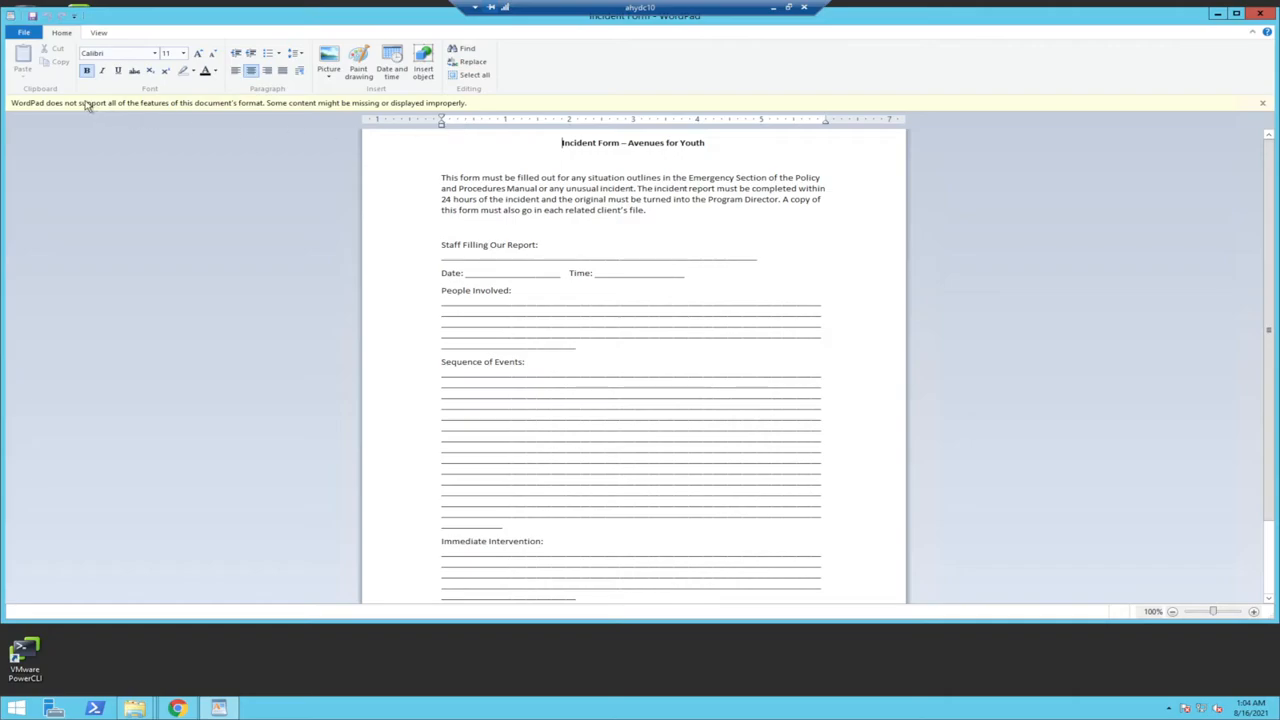
# Step: Fill the People Involved and Sequence of Events lines of the form with random placeholder text such as "hdsfkd k" and "defeklflef"
pyautogui.click(1063, 238)
pyautogui.click(518, 301)
pyautogui.write('hdsfkd k')
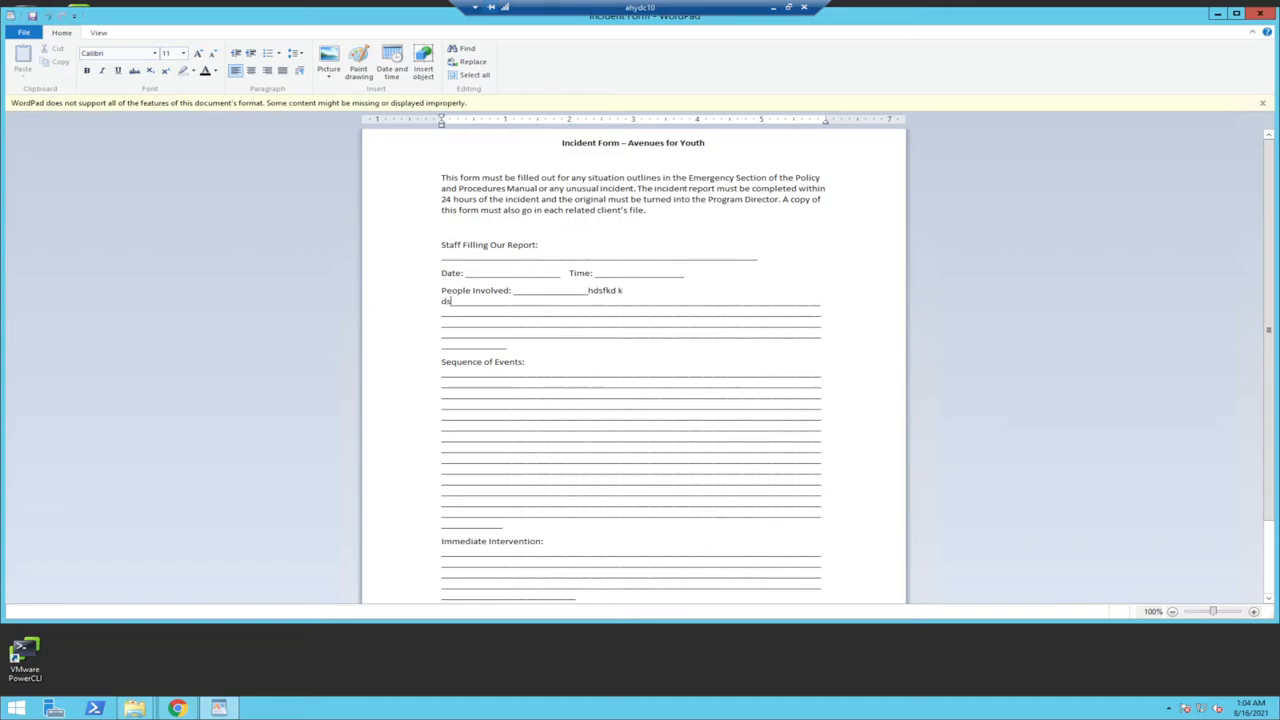
pyautogui.write(' ds\\vdfsnv')
pyautogui.press('Tab')
pyautogui.write('q')
pyautogui.write('lfndslnfds')
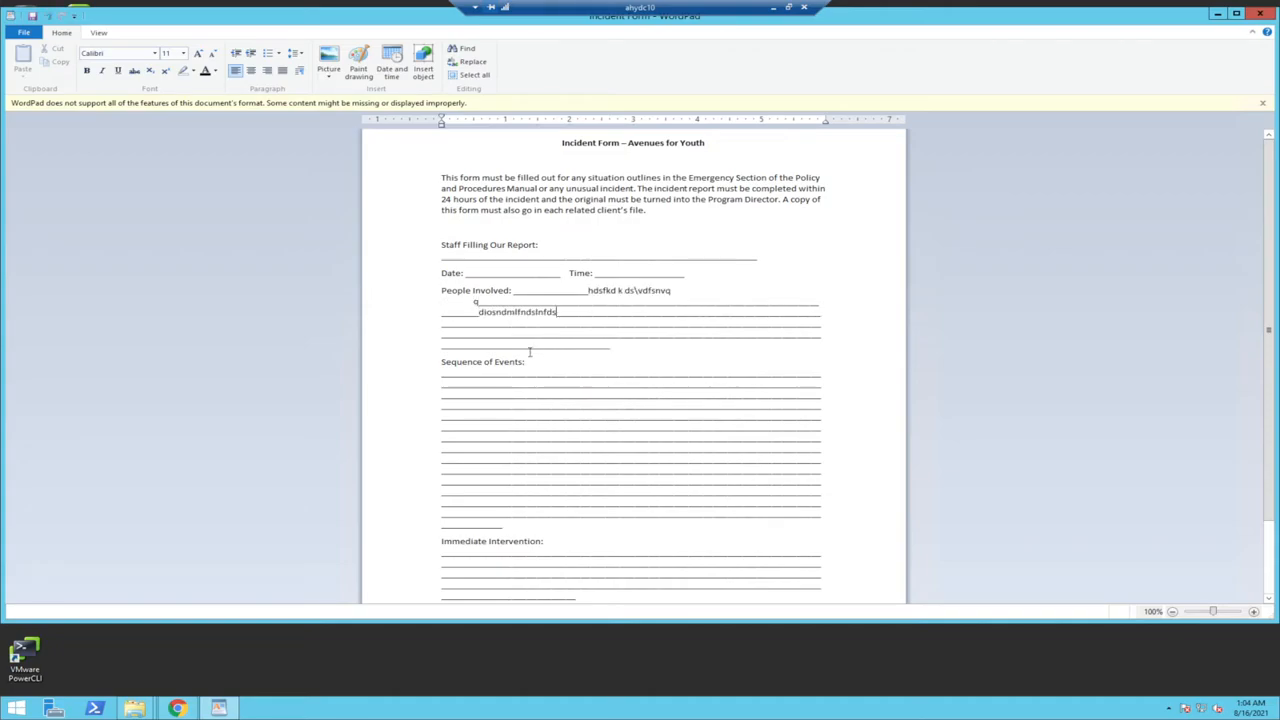
pyautogui.click(508, 374)
pyautogui.write('defeklflef')
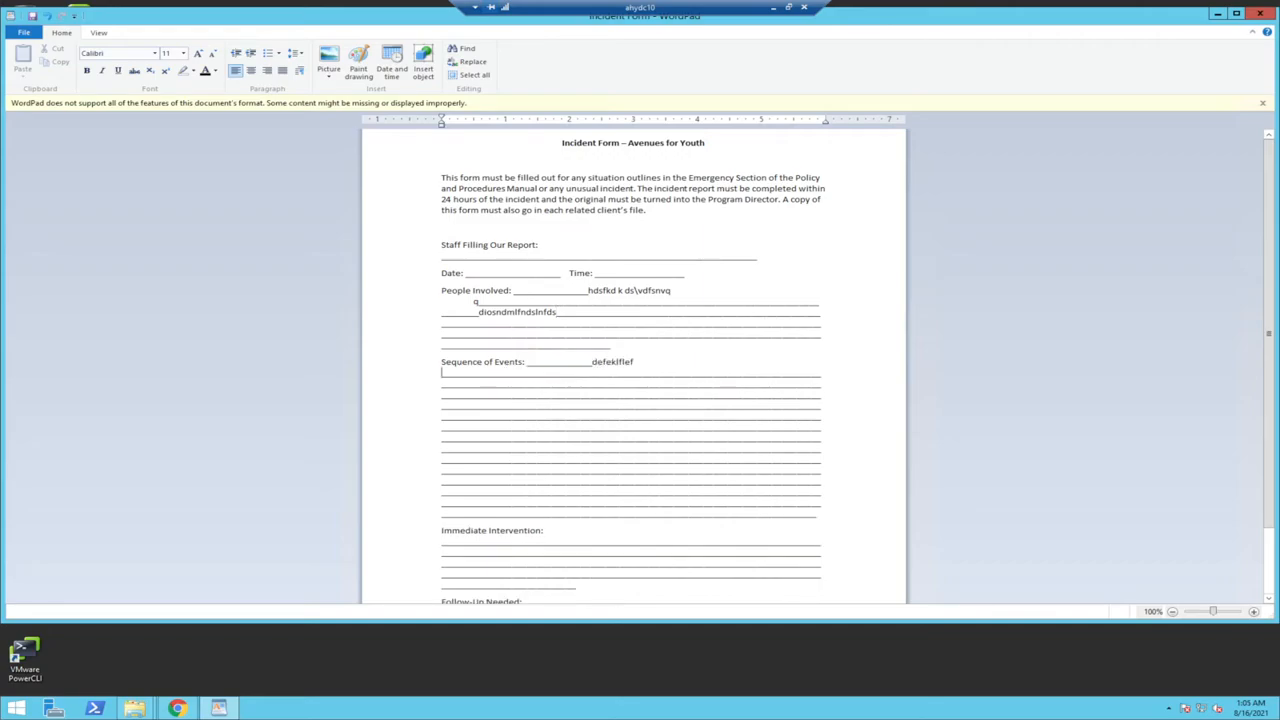
# Step: Close the incident form and save the changes to the original file despite possible content loss
pyautogui.click(1259, 14)
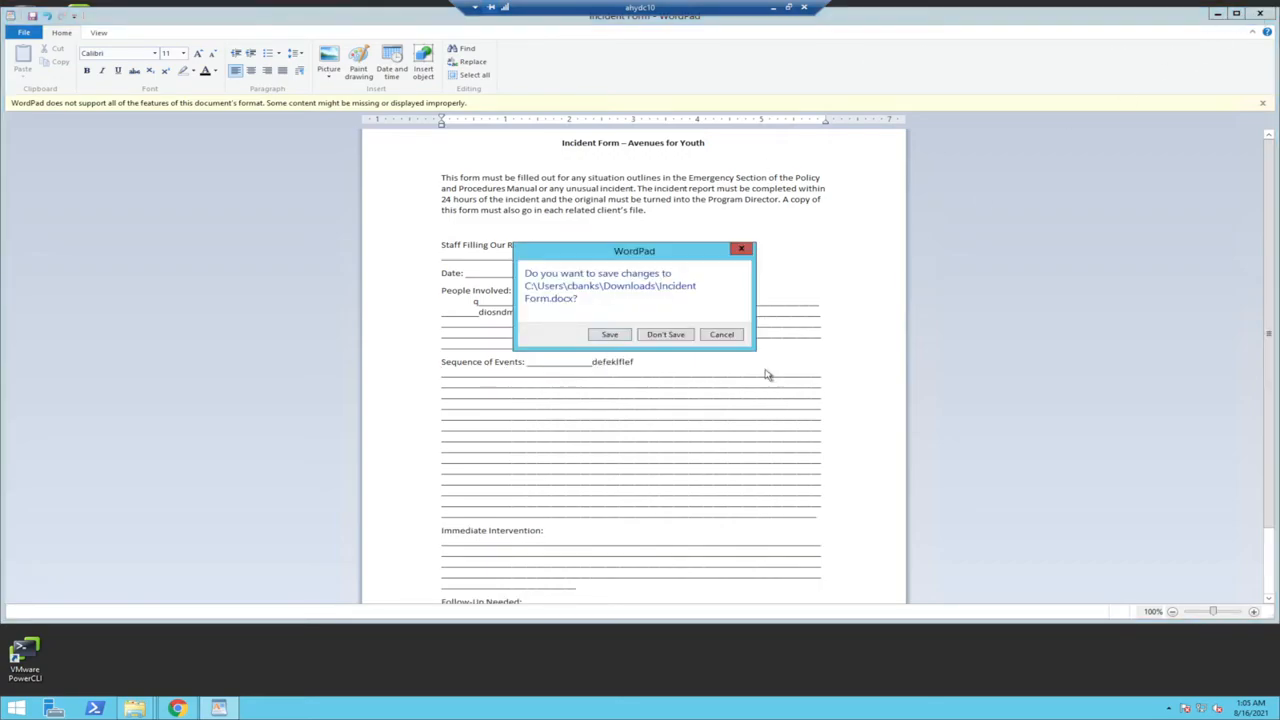
pyautogui.click(606, 335)
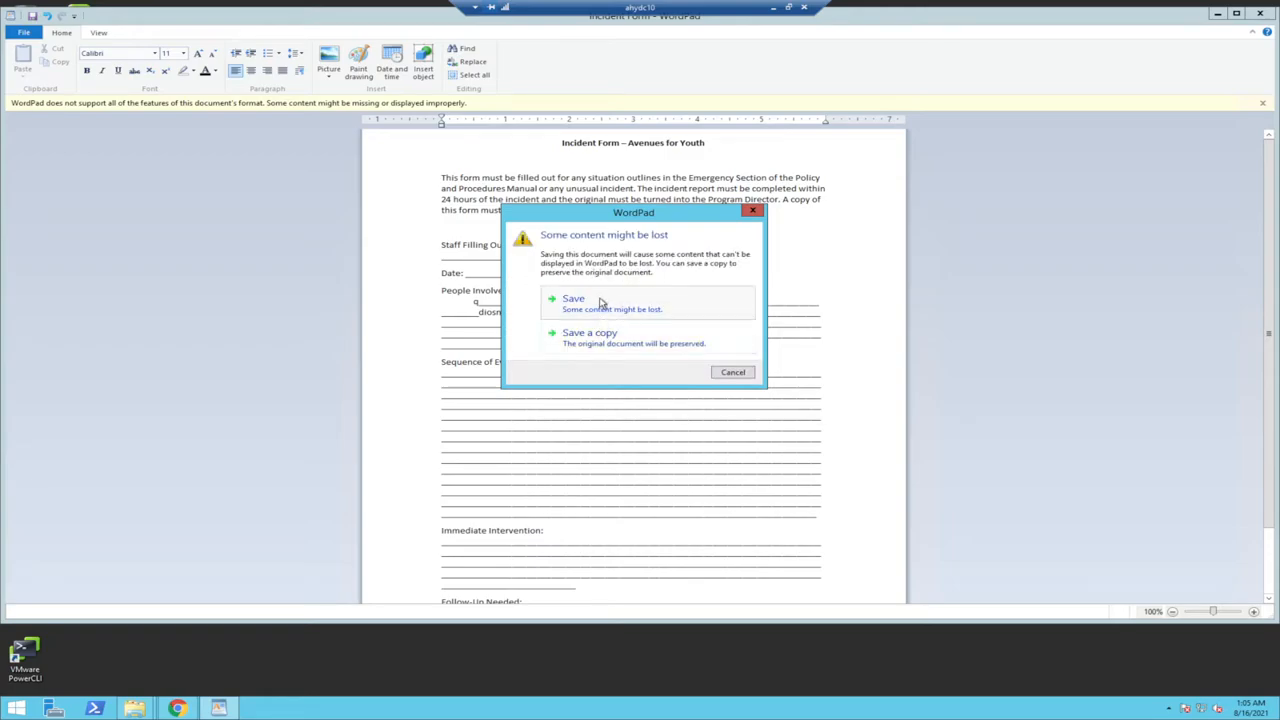
pyautogui.click(601, 302)
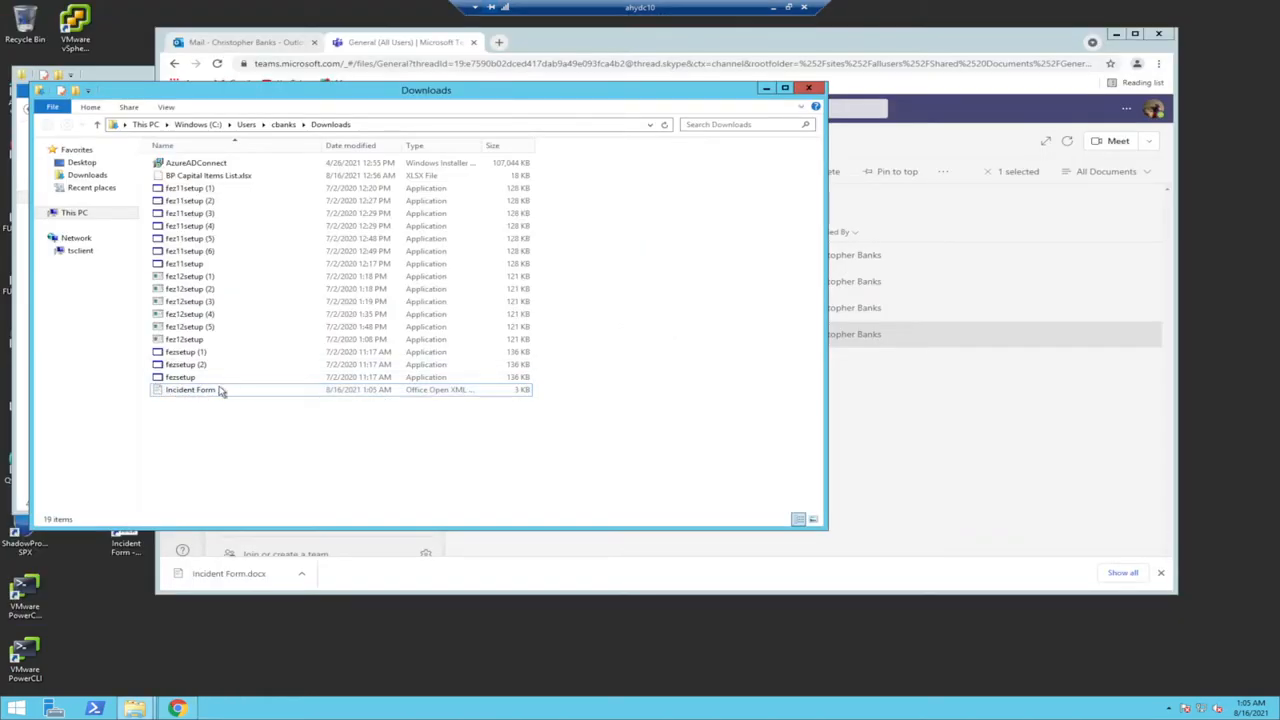
# Step: Bring the Teams browser window forward and move it aside to uncover the file names in the Downloads folder
pyautogui.click(951, 48)
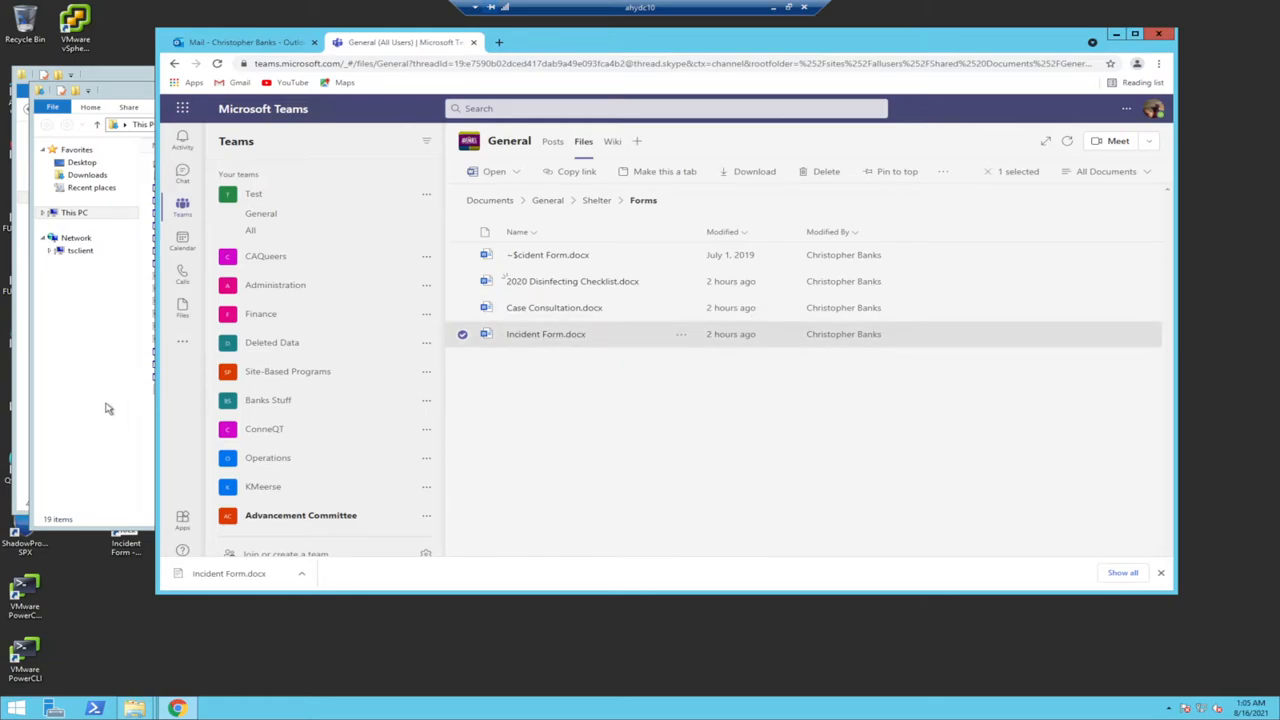
pyautogui.moveTo(626, 48); pyautogui.dragTo(710, 48)
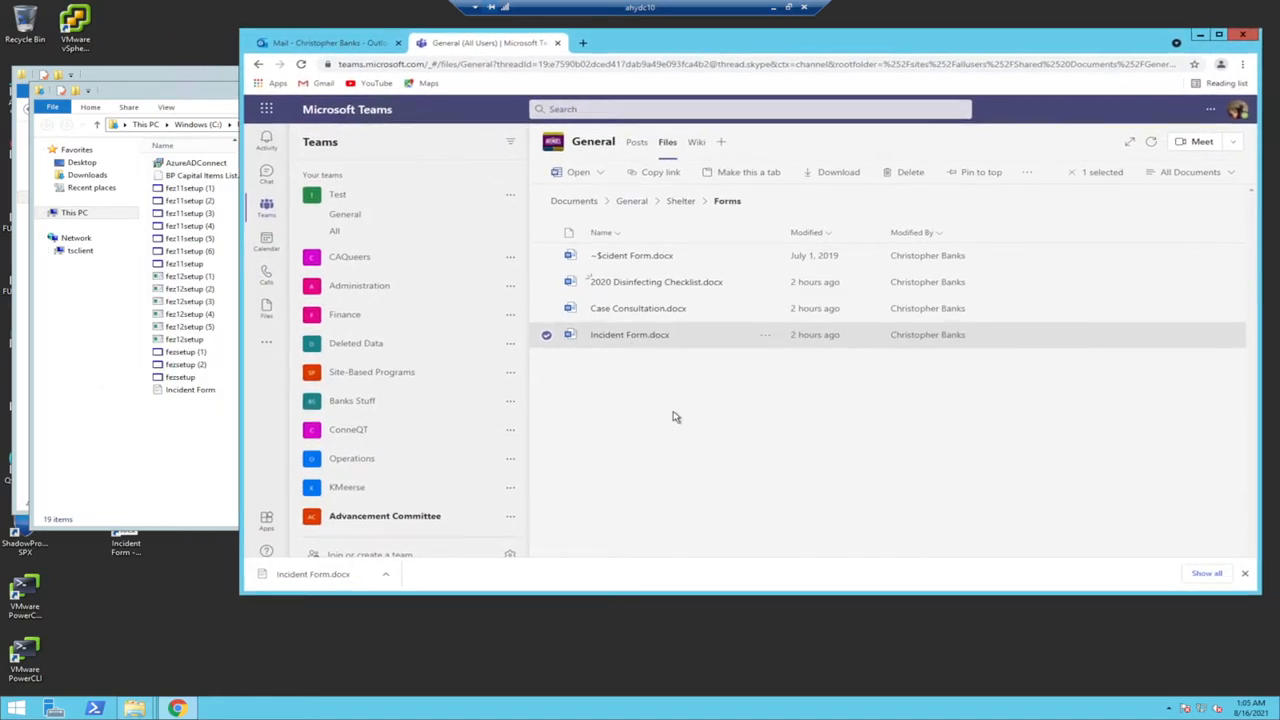
pyautogui.click(182, 389)
pyautogui.click(998, 50)
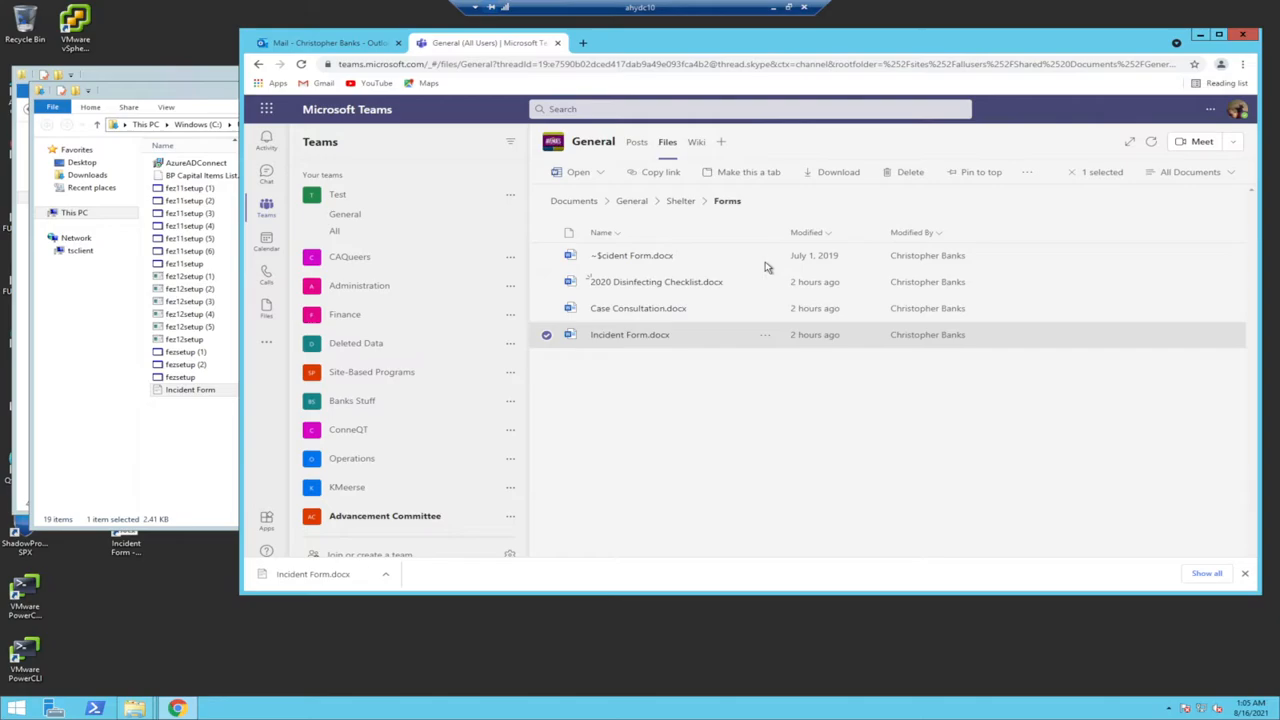
# Step: Reopen the edited Incident Form from the Downloads folder, review its entries and close it
pyautogui.click(208, 410)
pyautogui.doubleClick(212, 391)
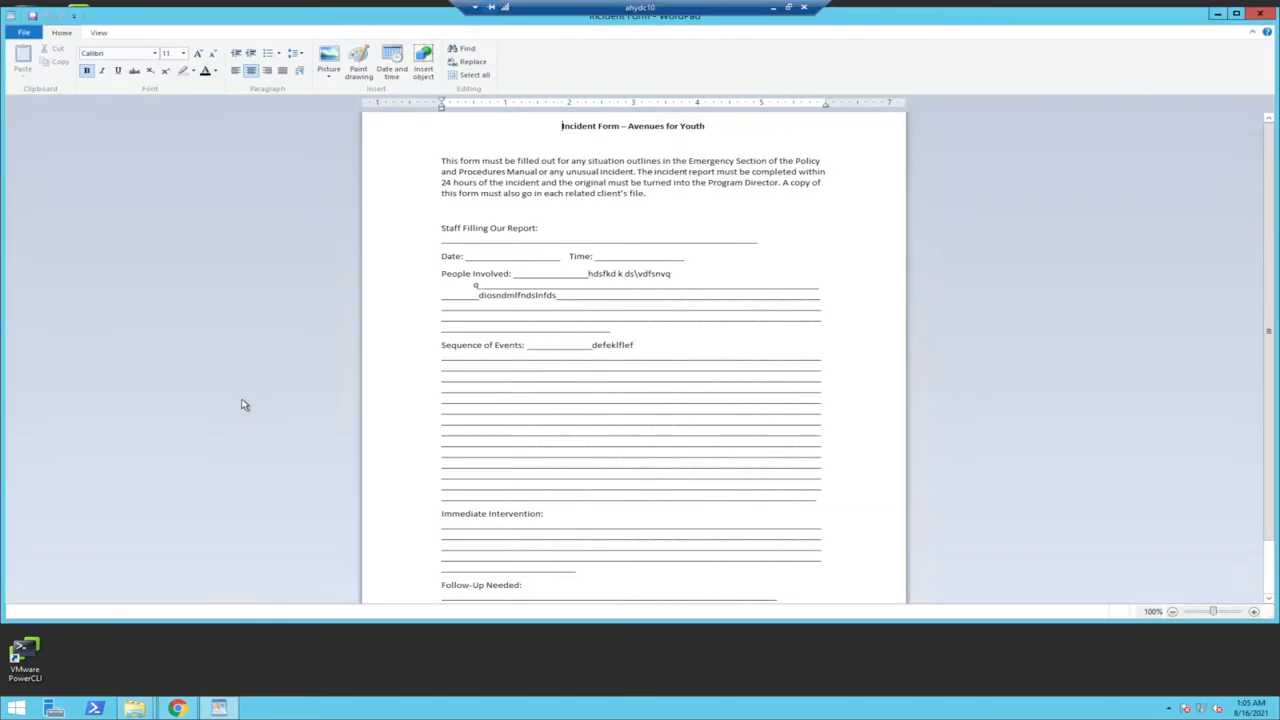
pyautogui.click(1260, 13)
# Step: Rename the Incident Form file in the Downloads folder to "Incident Form 81621"
pyautogui.rightClick(213, 392)
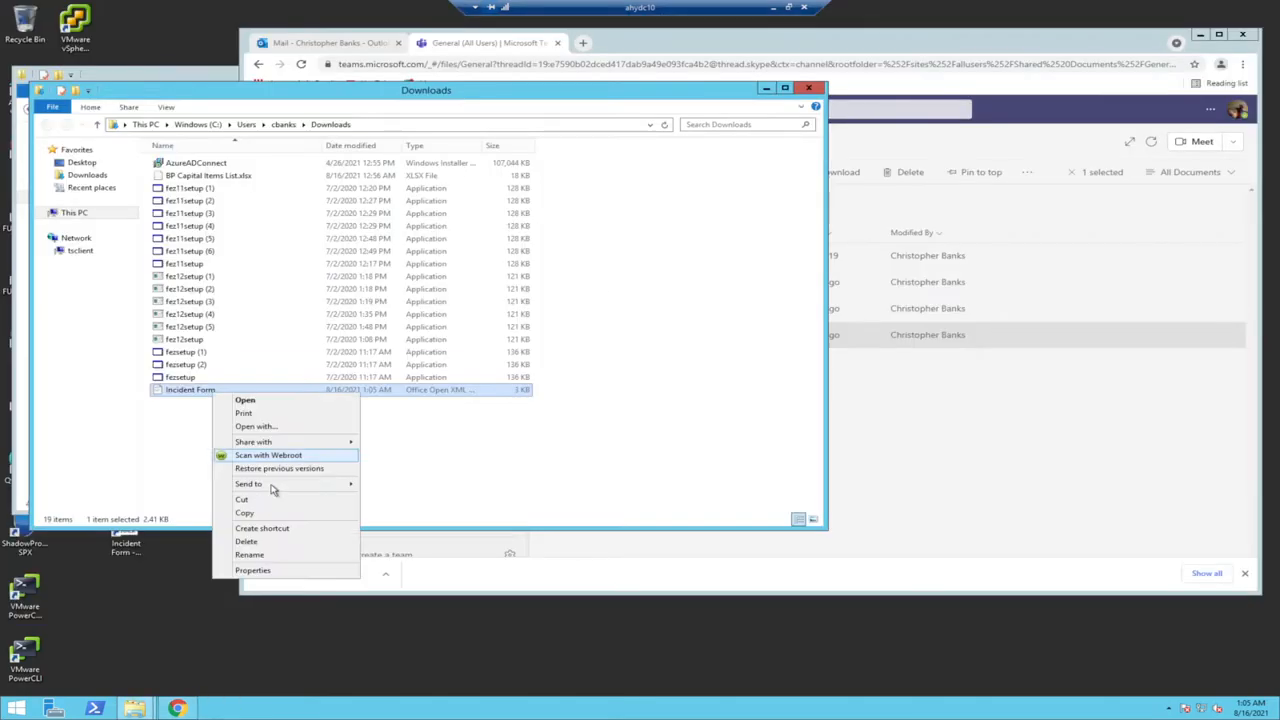
pyautogui.click(250, 555)
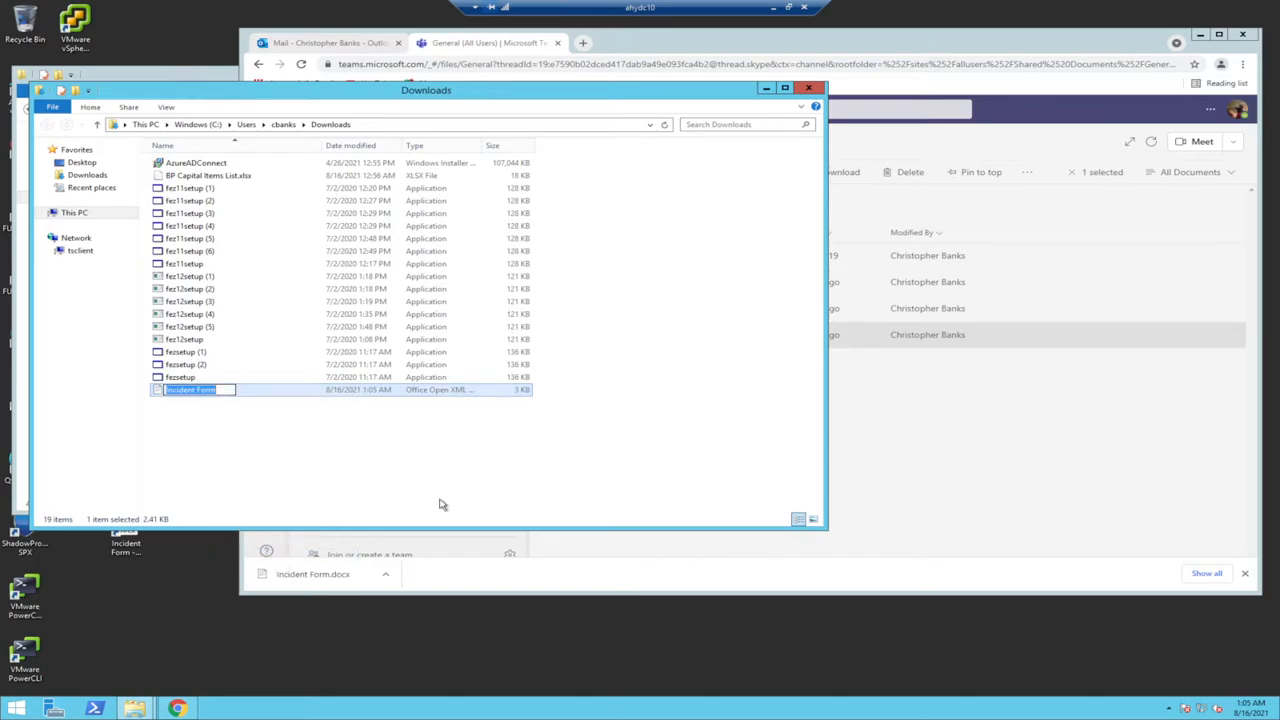
pyautogui.press('End')
pyautogui.write('816')
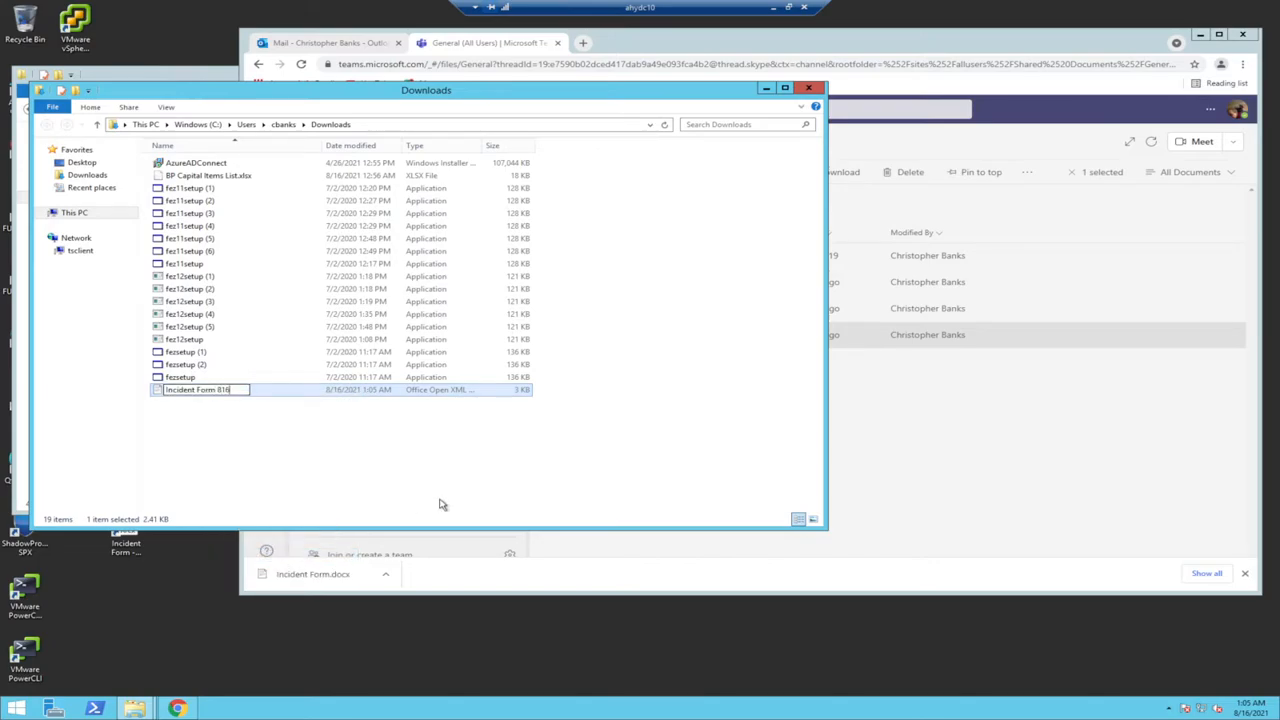
pyautogui.write('21')
pyautogui.click(446, 501)
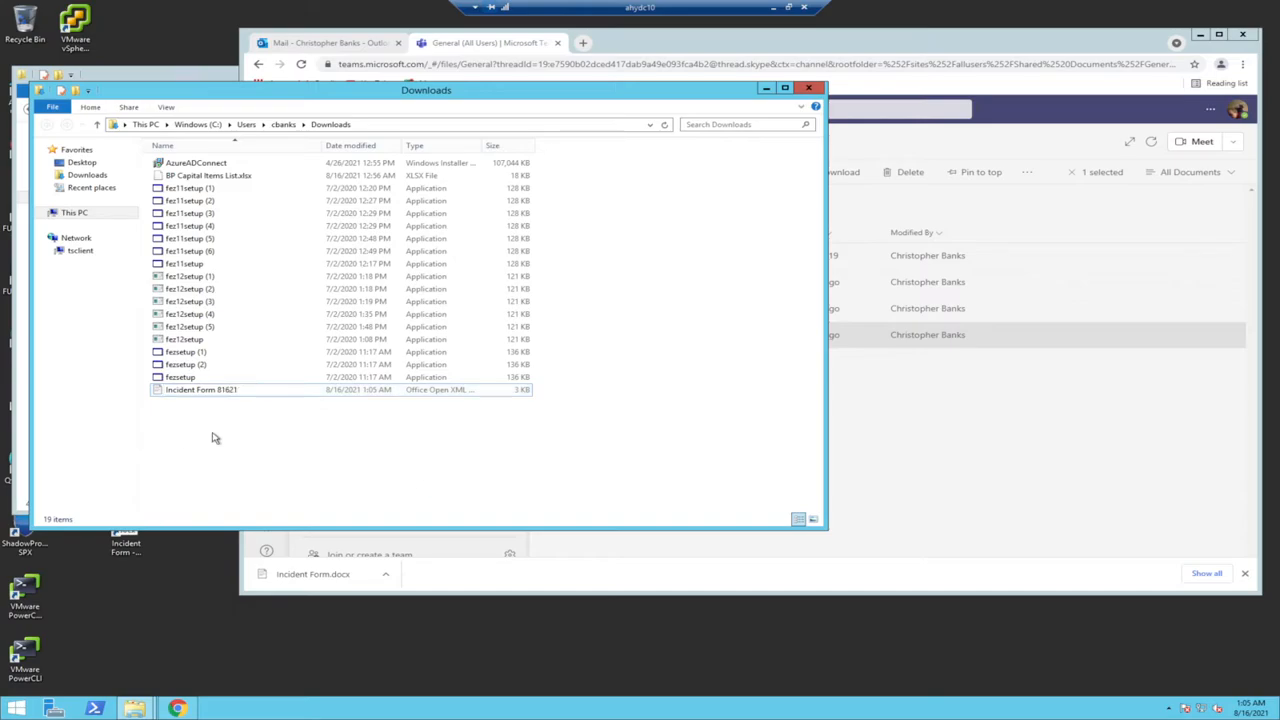
# Step: Upload Incident Form 81621 from the Downloads folder into the Shelter Forms folder in Teams and show the upload status
pyautogui.moveTo(685, 92); pyautogui.dragTo(711, 135)
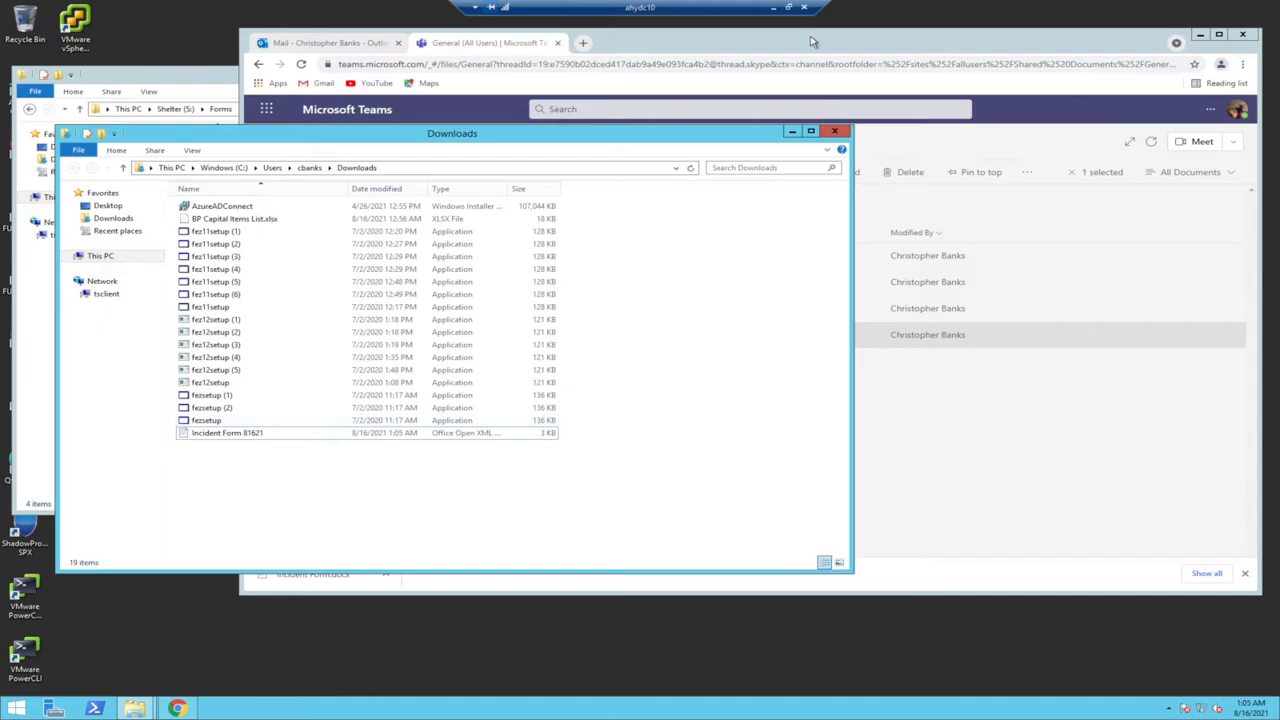
pyautogui.click(857, 389)
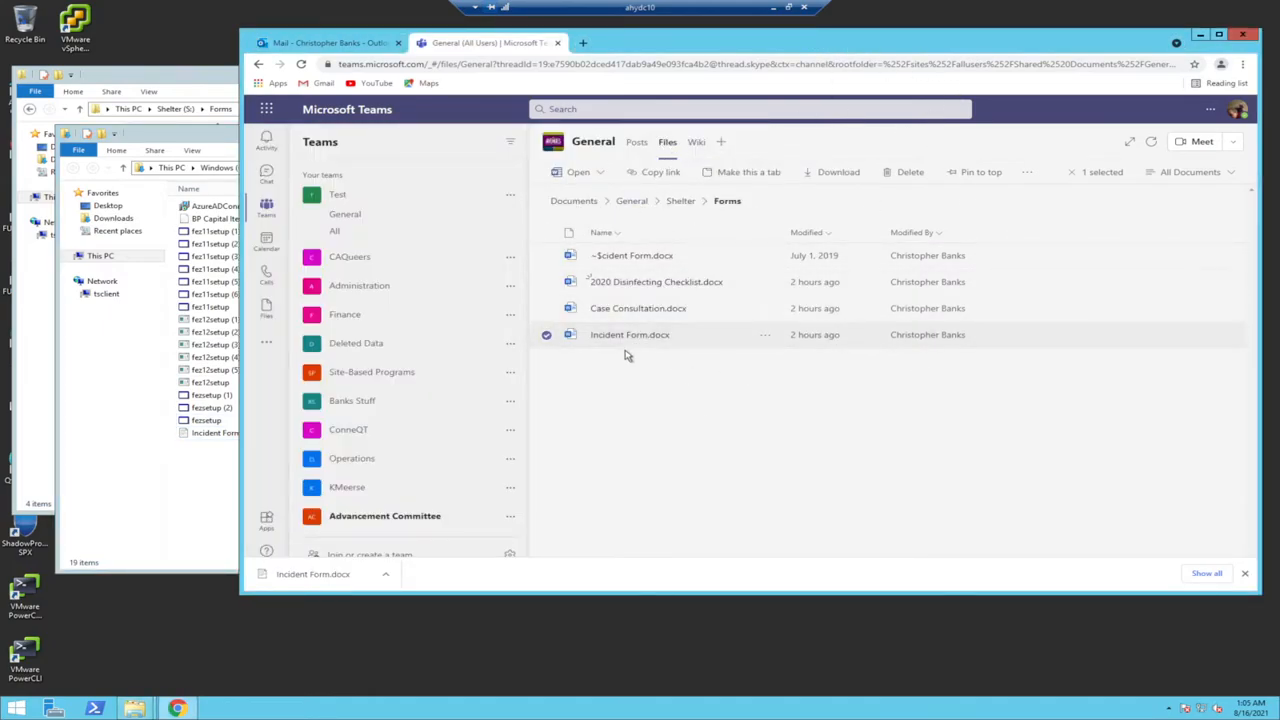
pyautogui.click(546, 335)
pyautogui.click(176, 140)
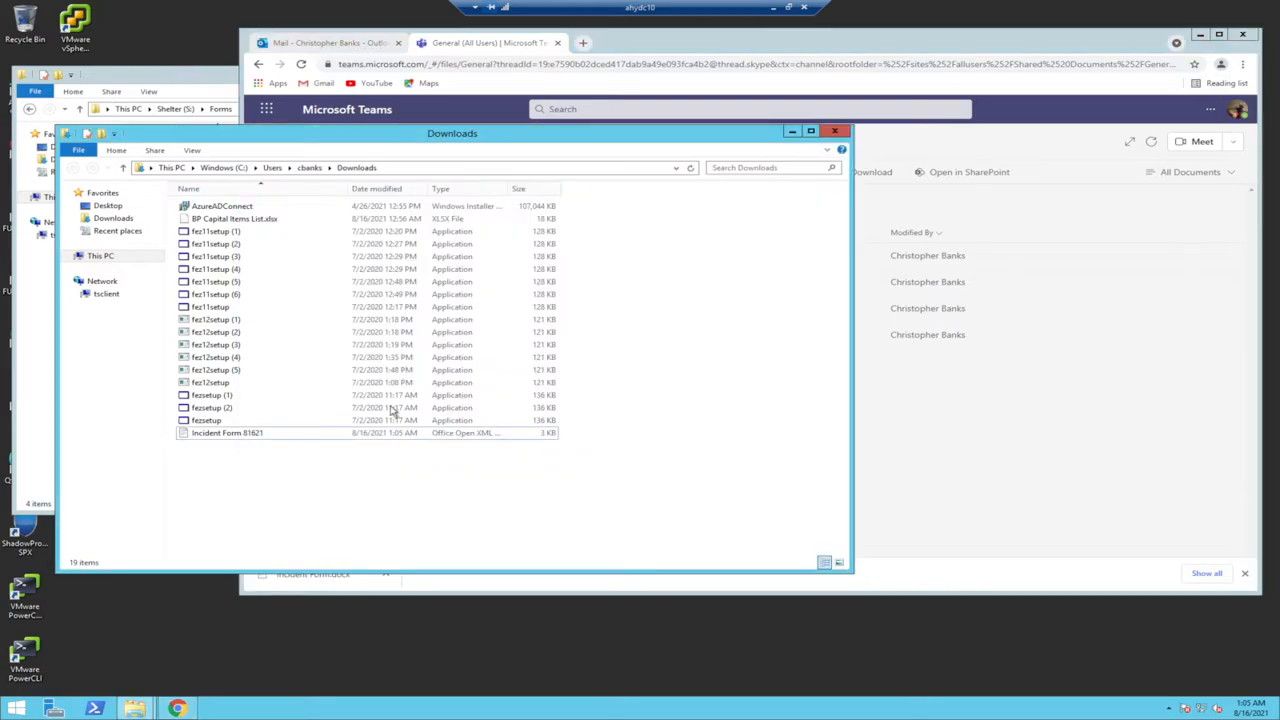
pyautogui.click(235, 433)
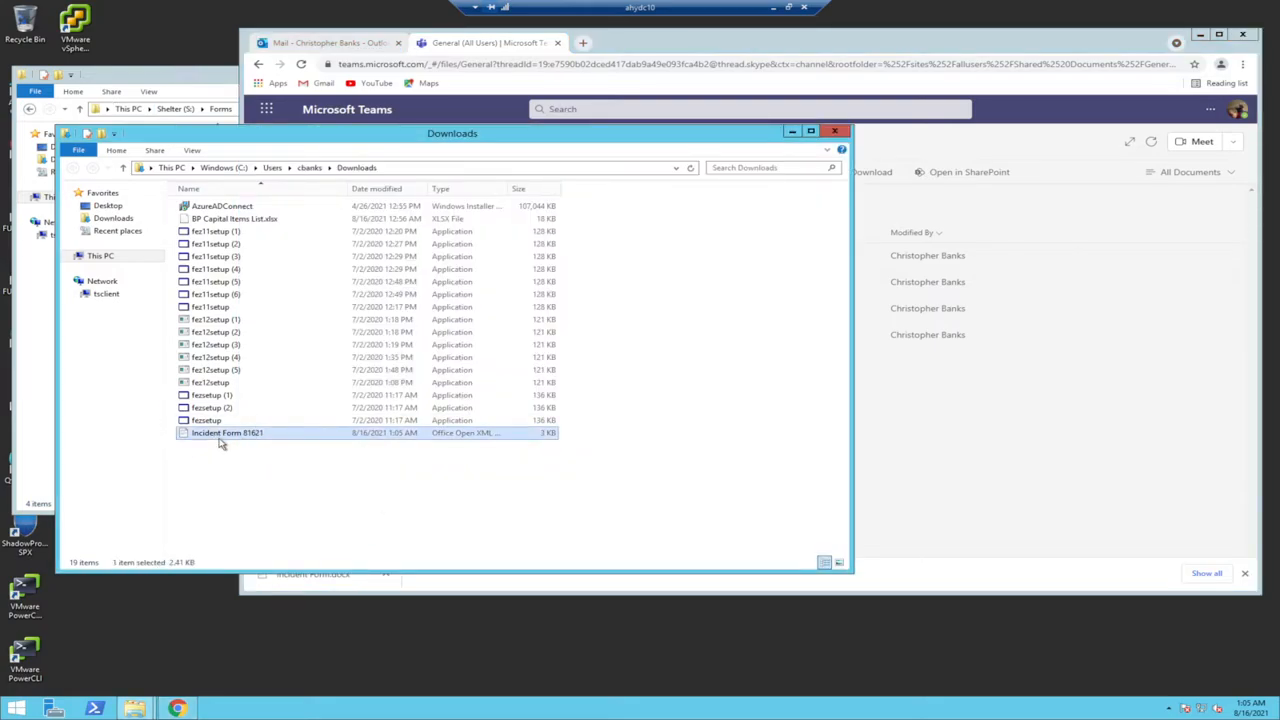
pyautogui.moveTo(228, 438); pyautogui.dragTo(1007, 492)
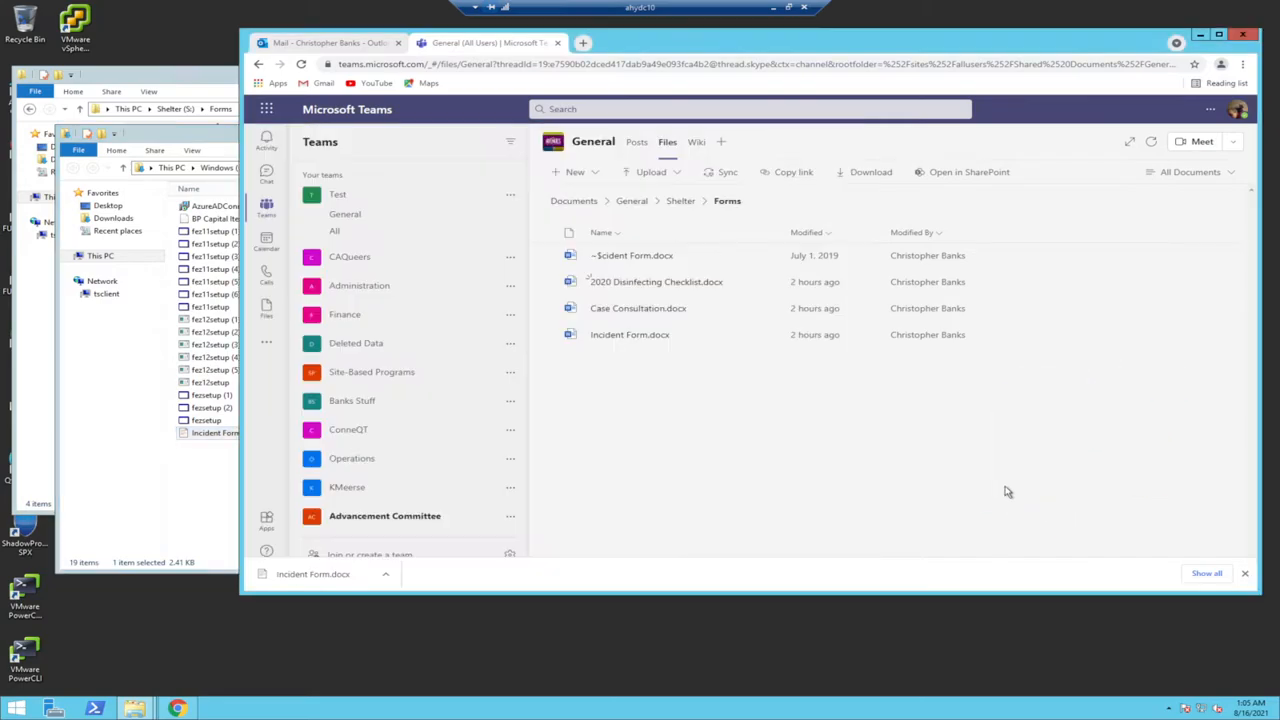
pyautogui.click(1090, 182)
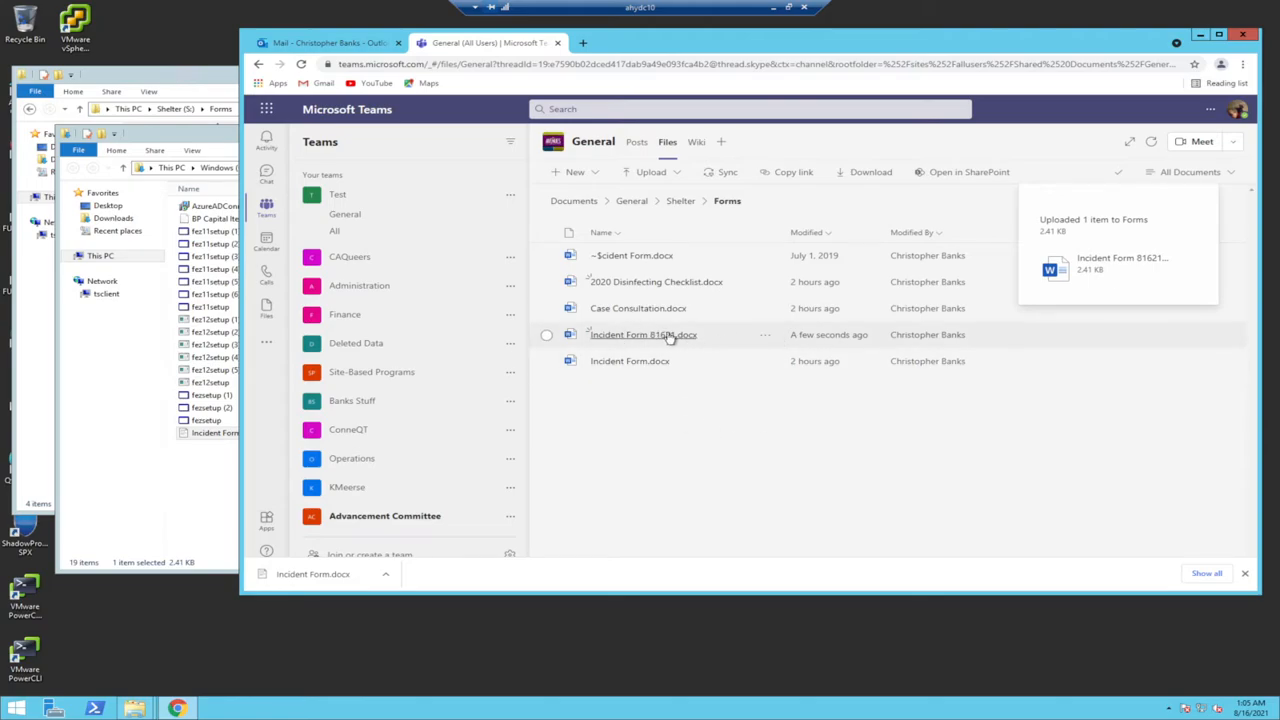
# Step: Move Incident Form 81621 from the Forms folder to the Shelter > Temp folder in the All Users team's General channel
pyautogui.click(547, 336)
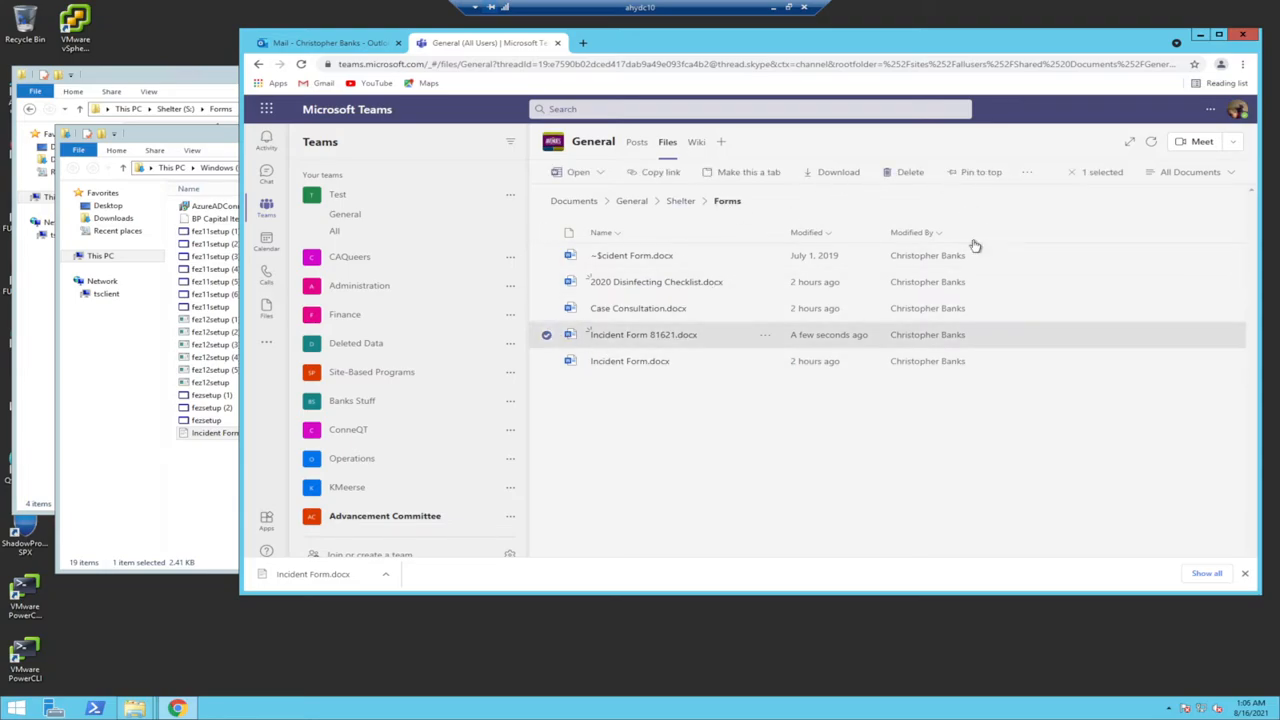
pyautogui.click(762, 336)
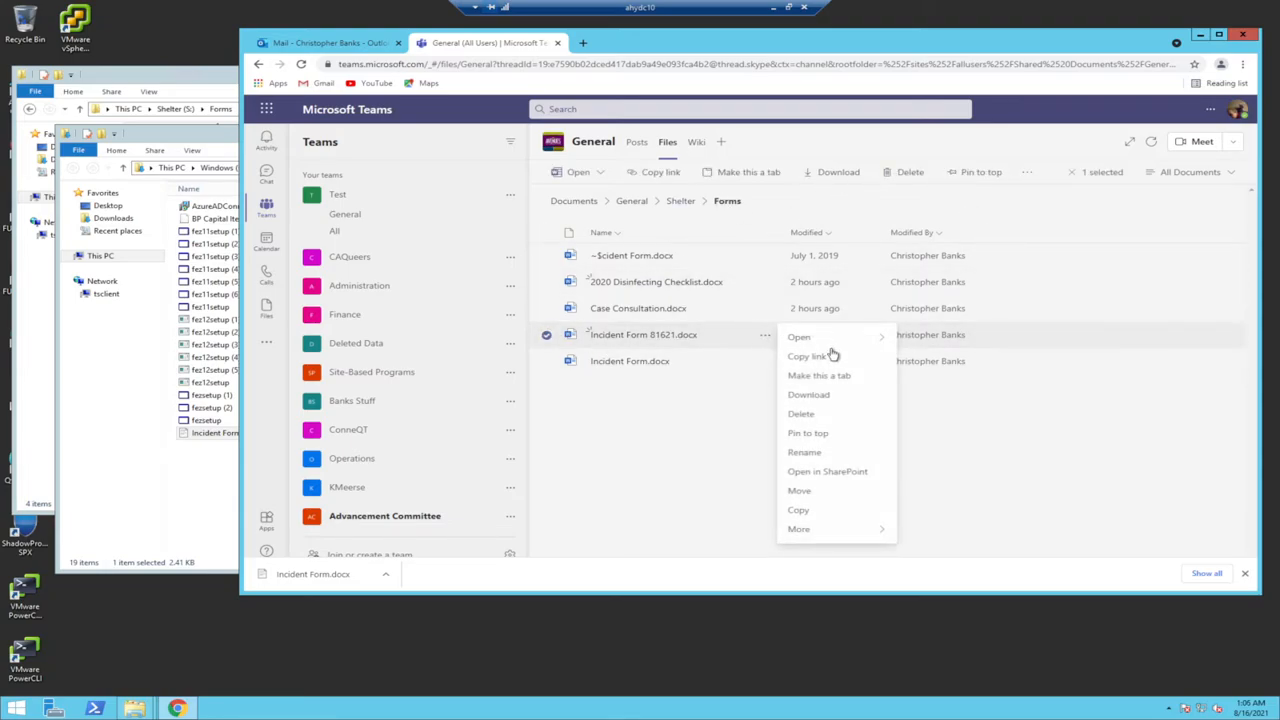
pyautogui.click(800, 492)
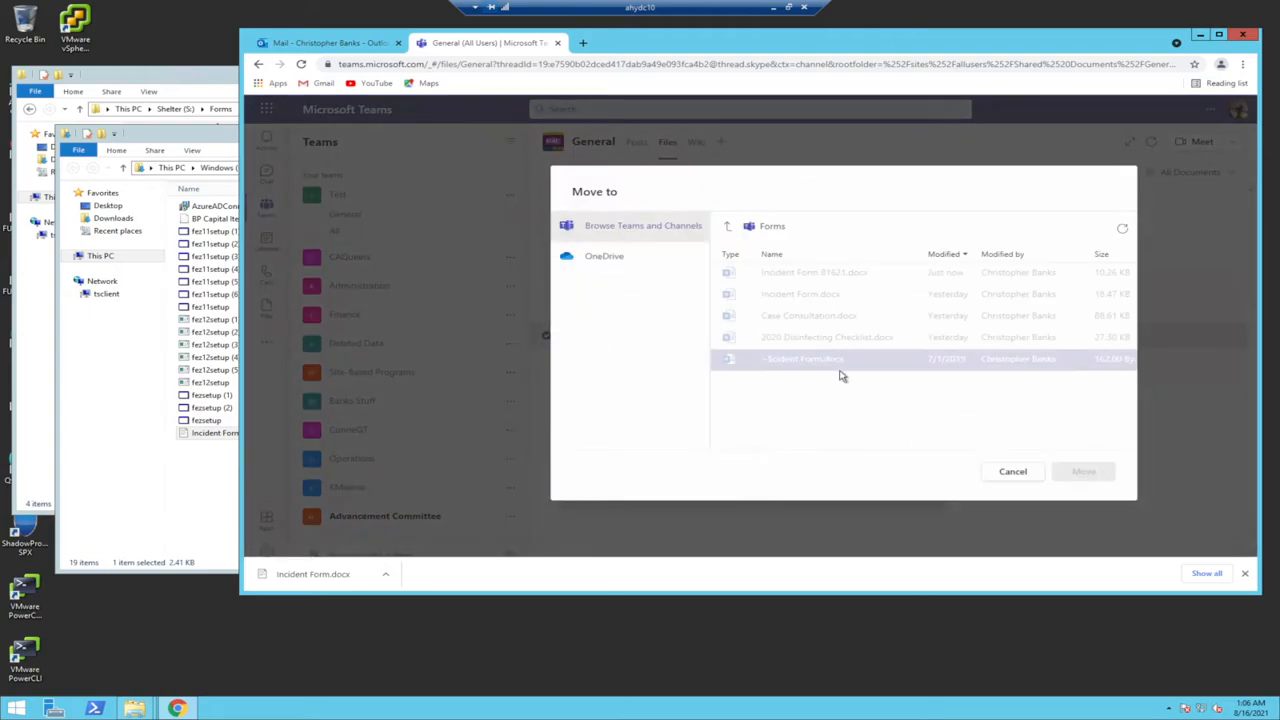
pyautogui.click(729, 229)
pyautogui.click(722, 228)
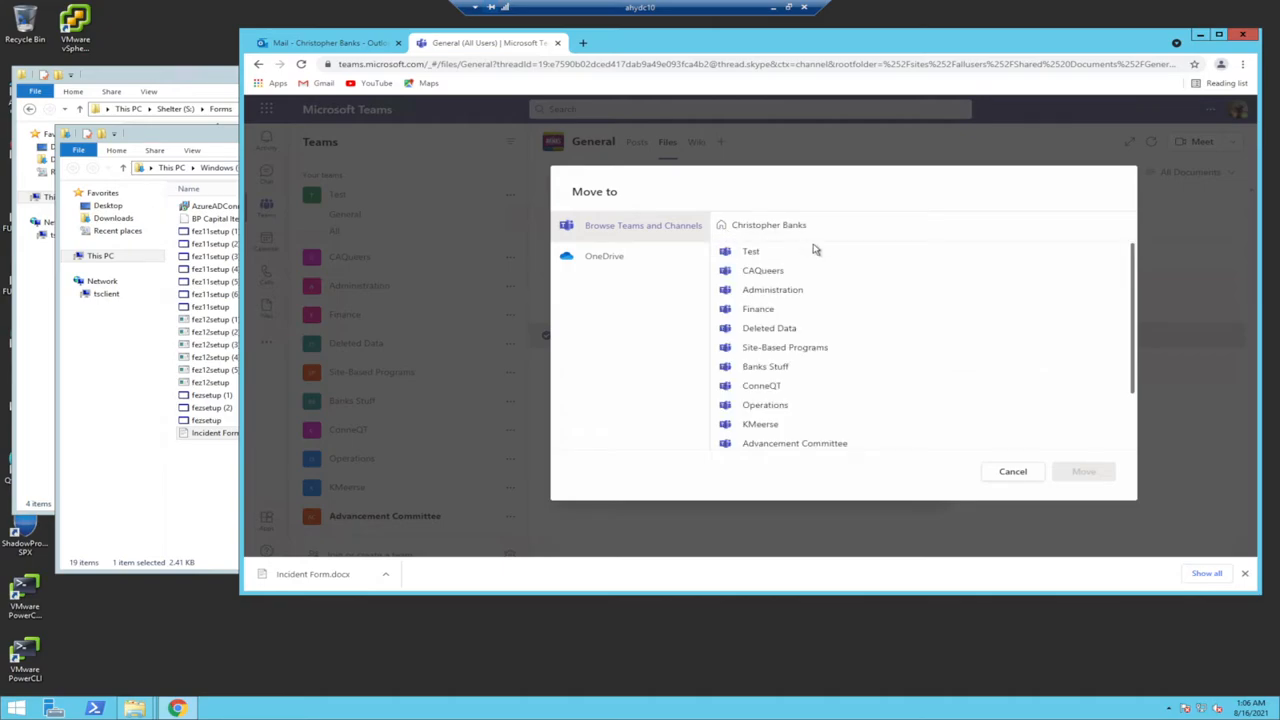
pyautogui.scroll(-2, 797, 428)
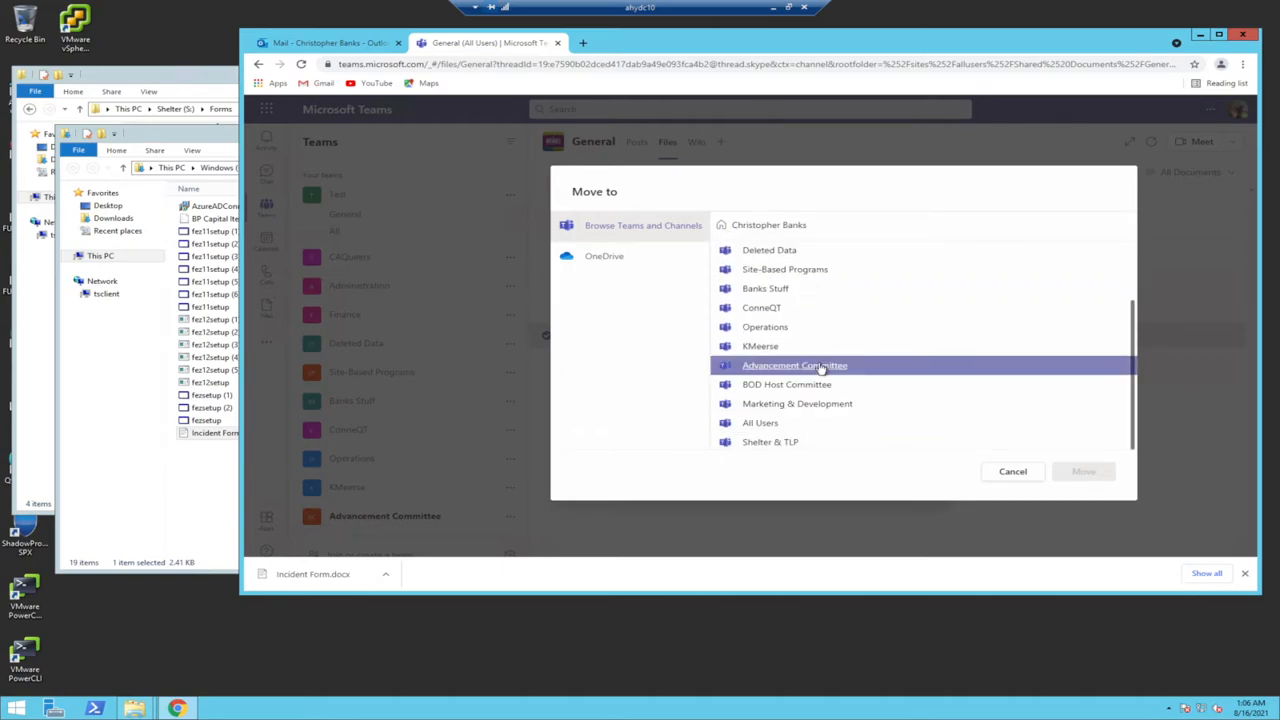
pyautogui.click(760, 423)
pyautogui.click(749, 258)
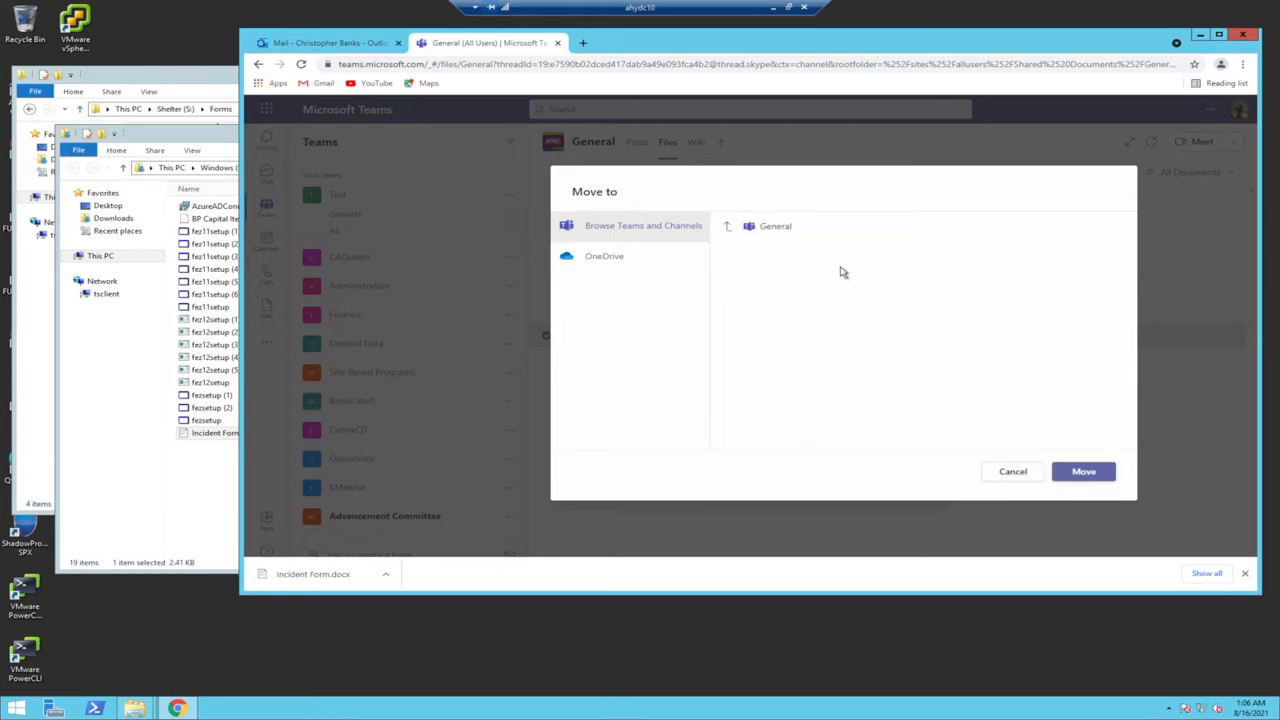
pyautogui.click(775, 298)
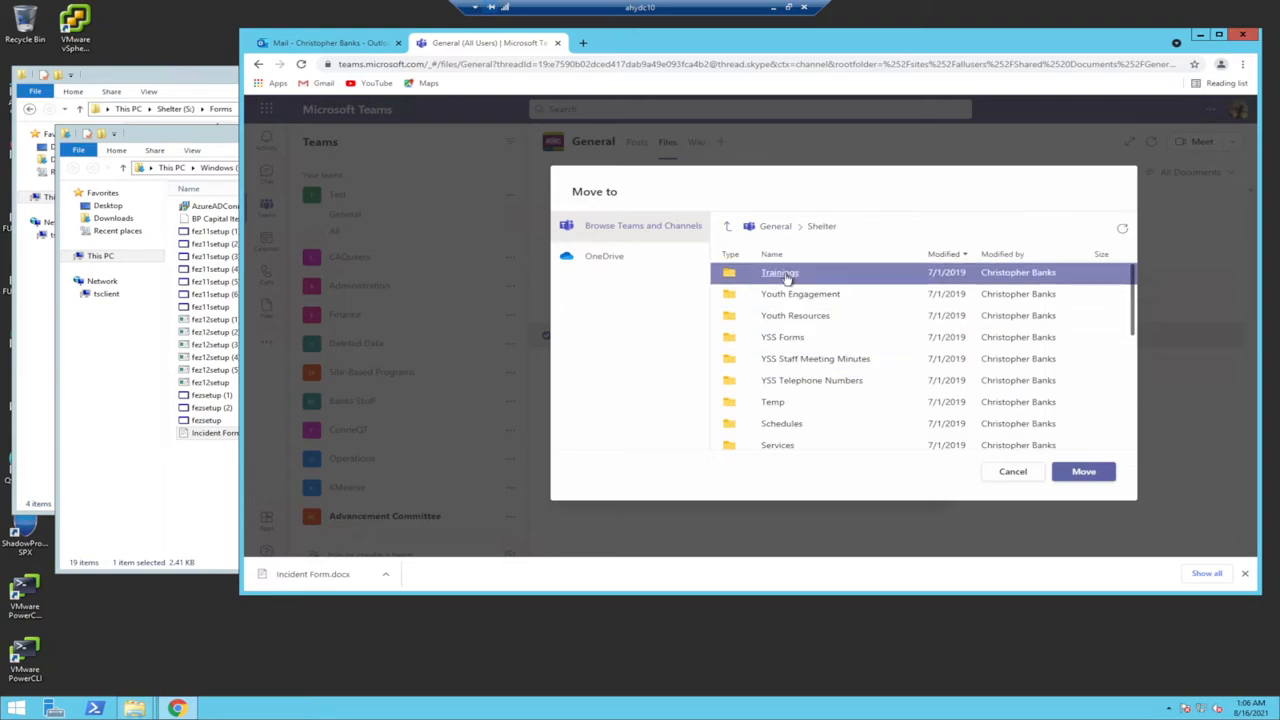
pyautogui.click(772, 404)
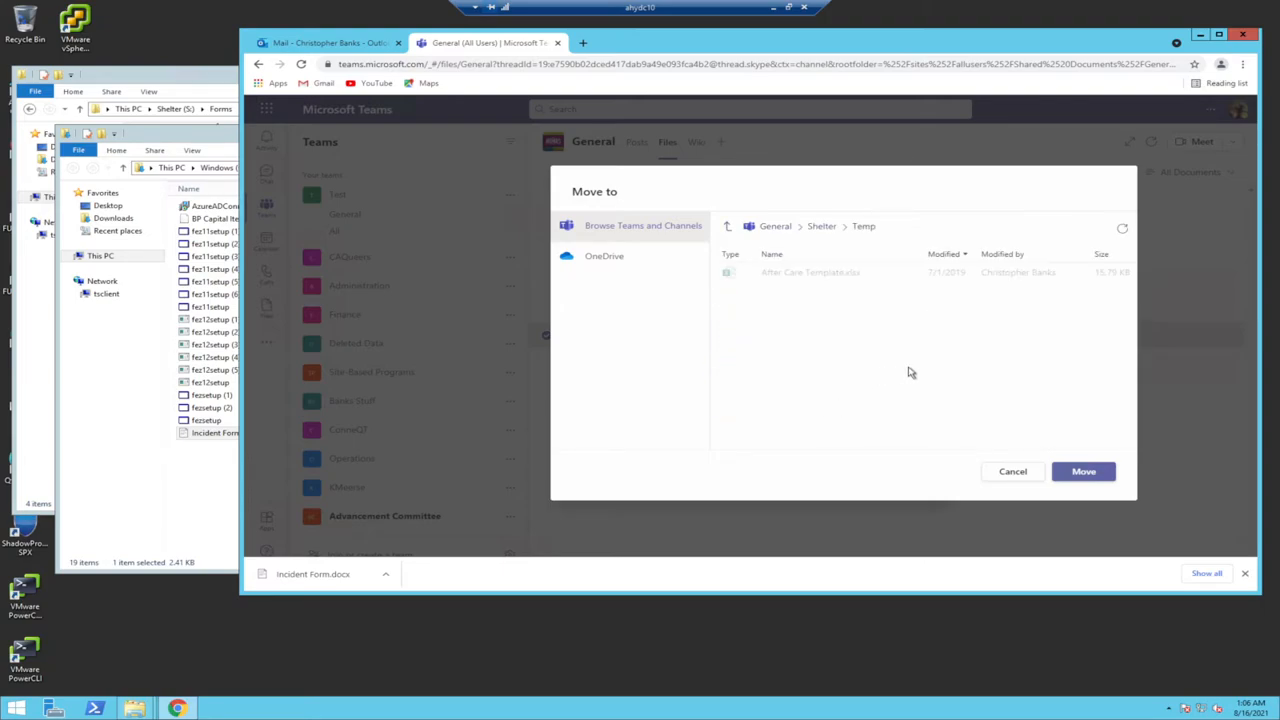
pyautogui.click(1083, 472)
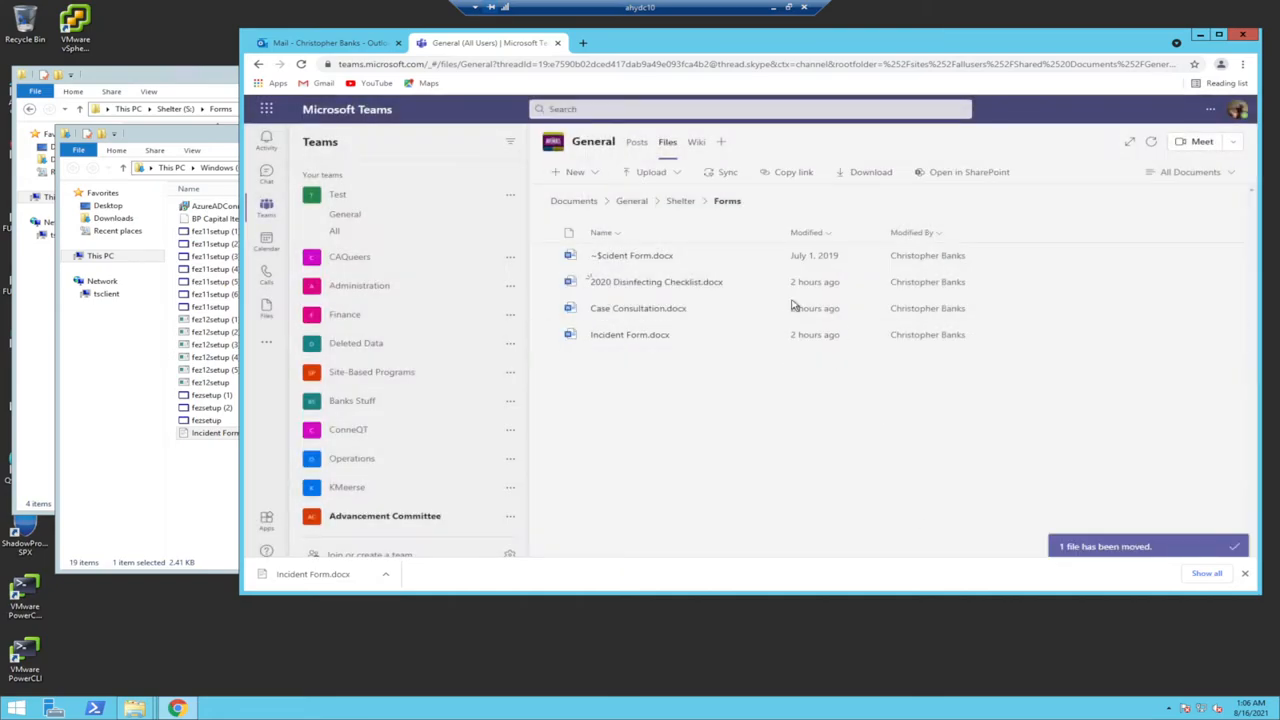
# Step: Go up to the Shelter folder and open its Temp subfolder
pyautogui.click(684, 203)
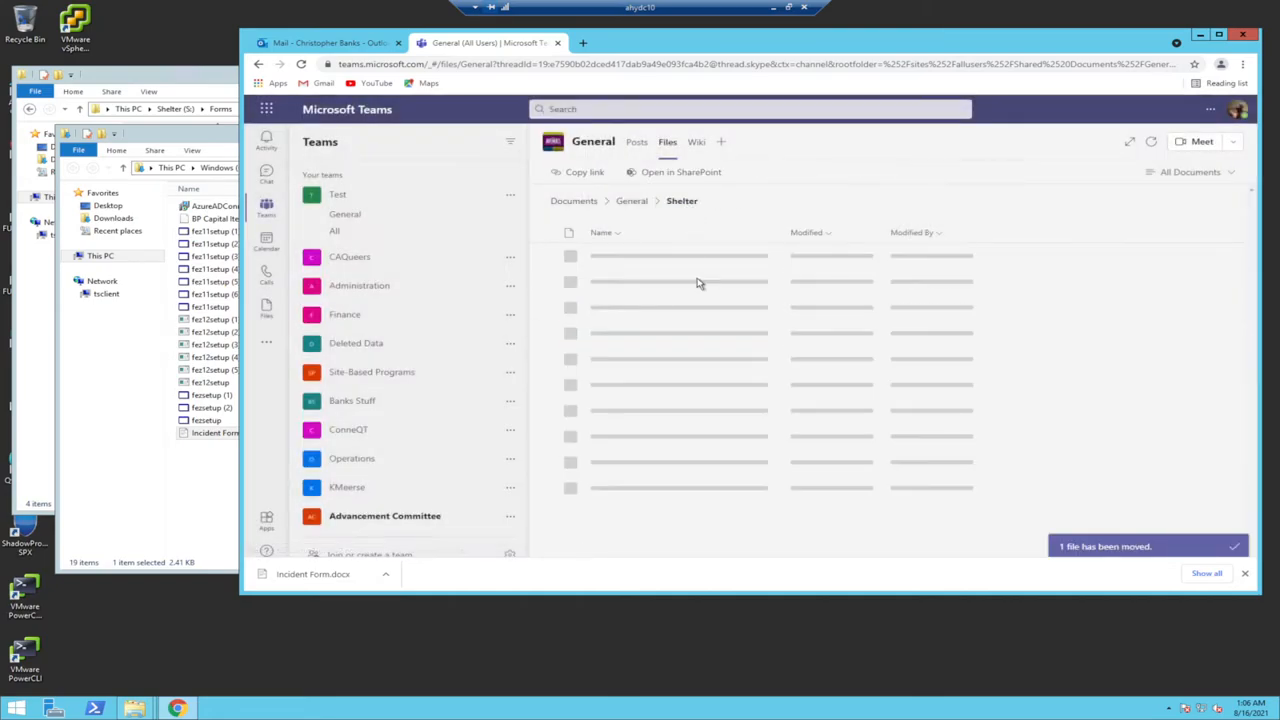
pyautogui.scroll(-5, 705, 400)
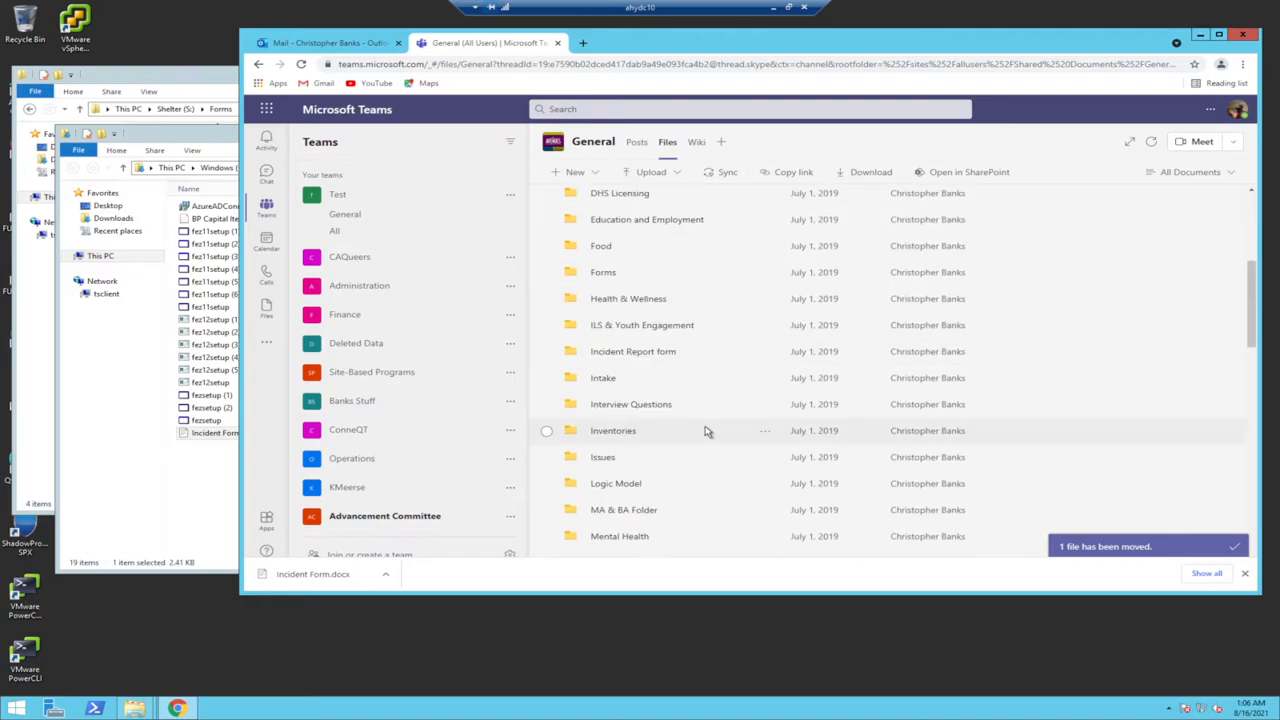
pyautogui.scroll(-3, 710, 423)
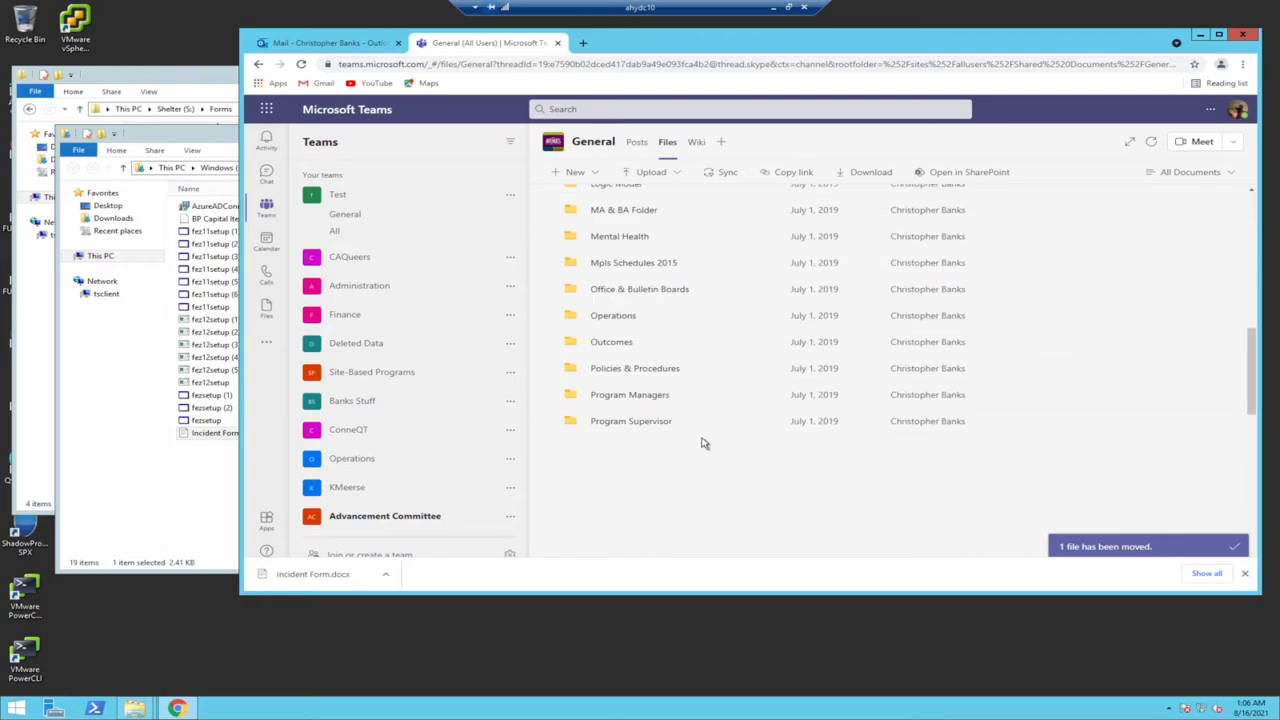
pyautogui.scroll(-2, 676, 405)
pyautogui.scroll(-4, 694, 471)
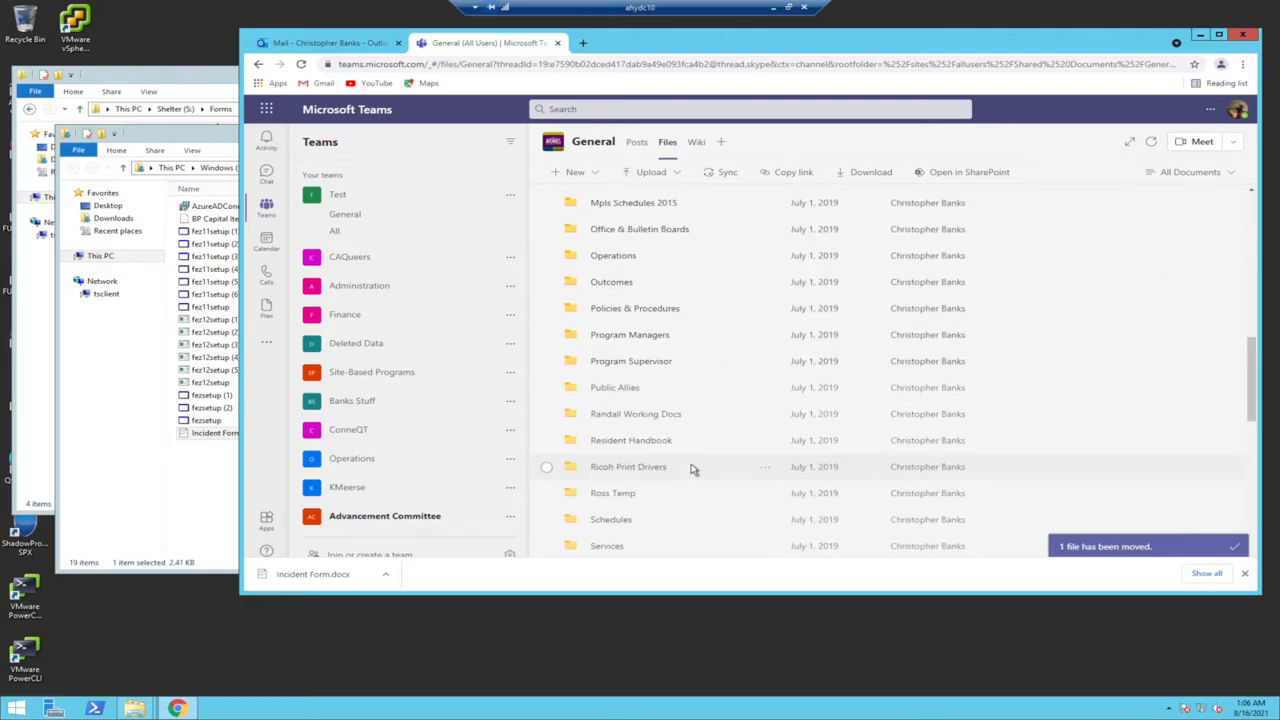
pyautogui.click(606, 456)
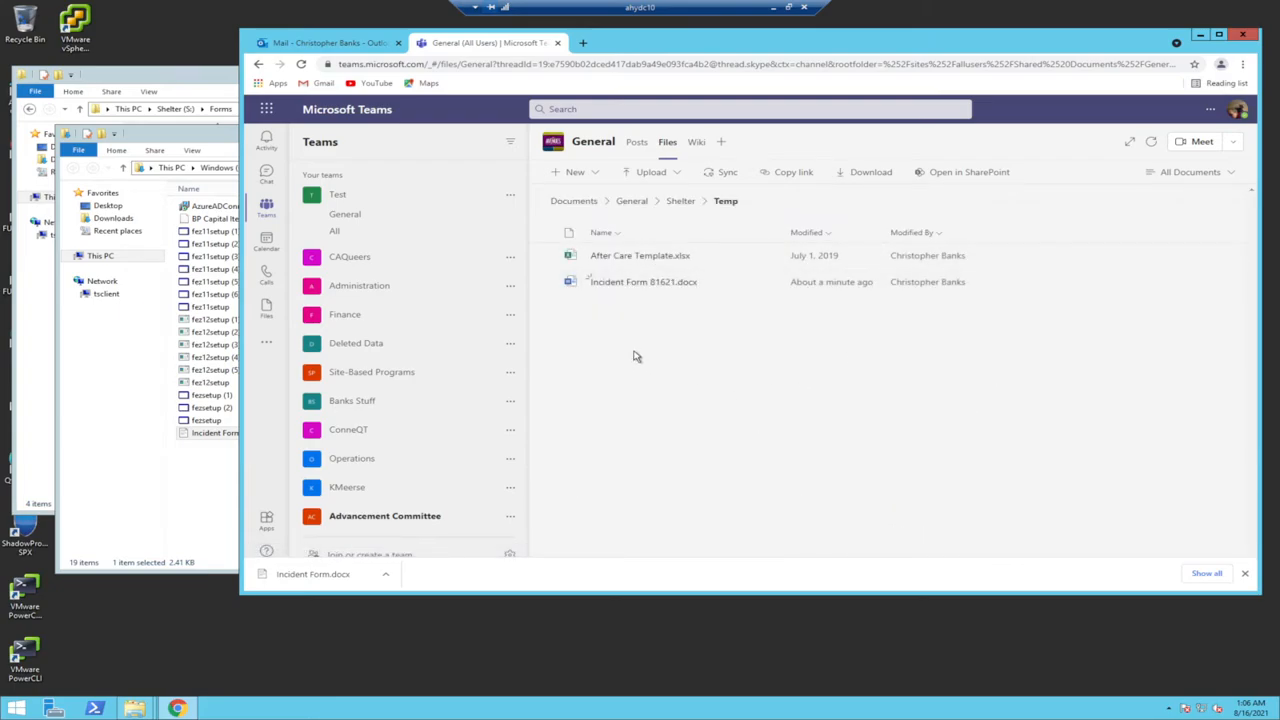
# Step: Review the contents of Incident Form 81621 and close it, and show the Microsoft 365 app list in Outlook before returning to Teams
pyautogui.click(654, 283)
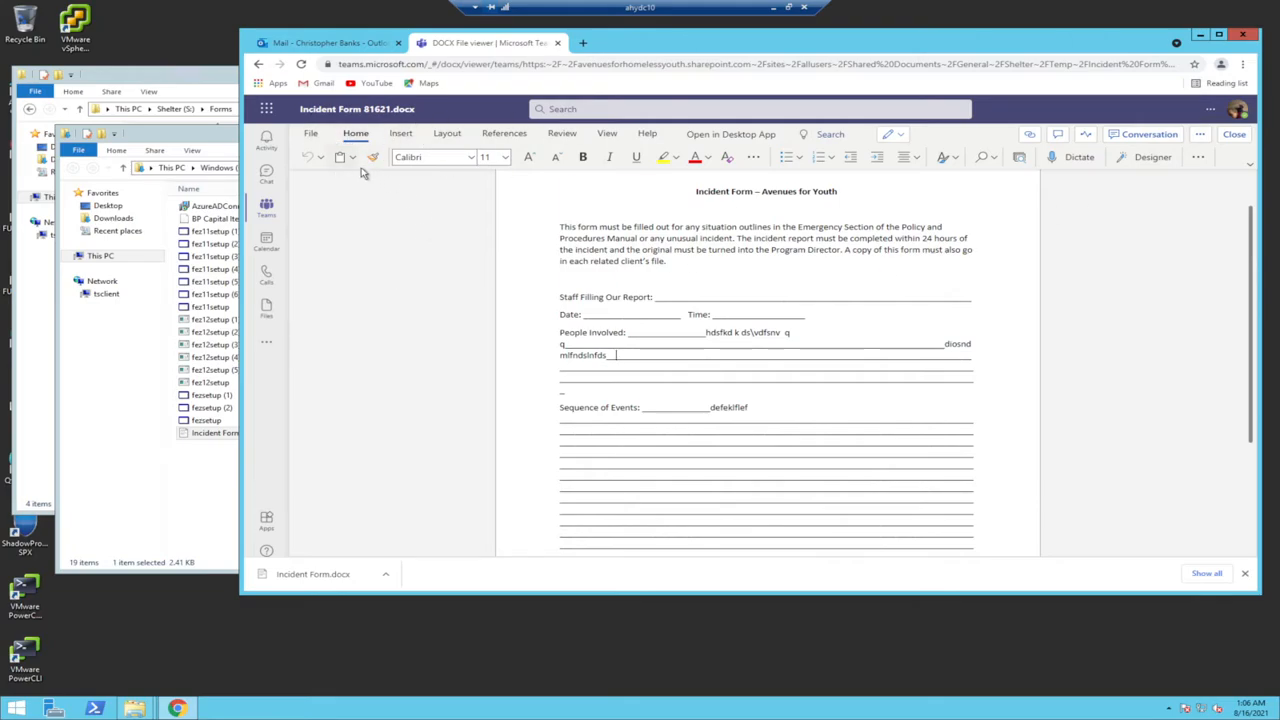
pyautogui.click(1234, 134)
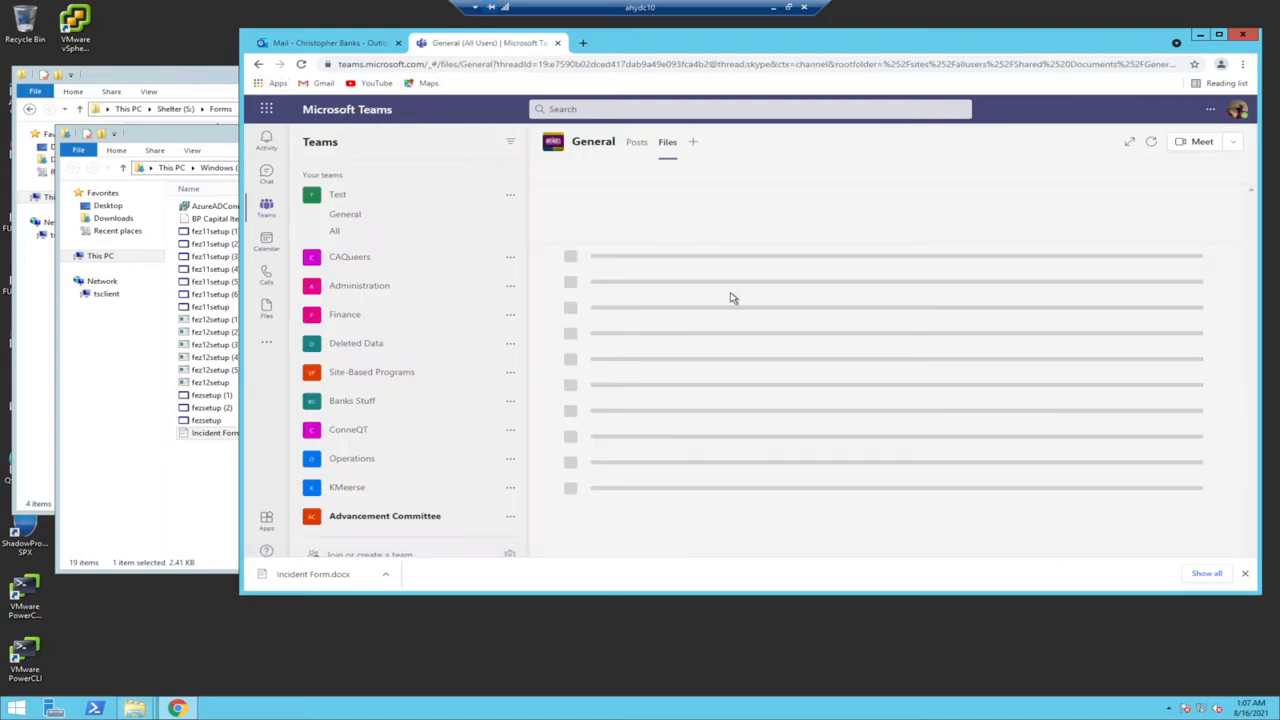
pyautogui.click(308, 44)
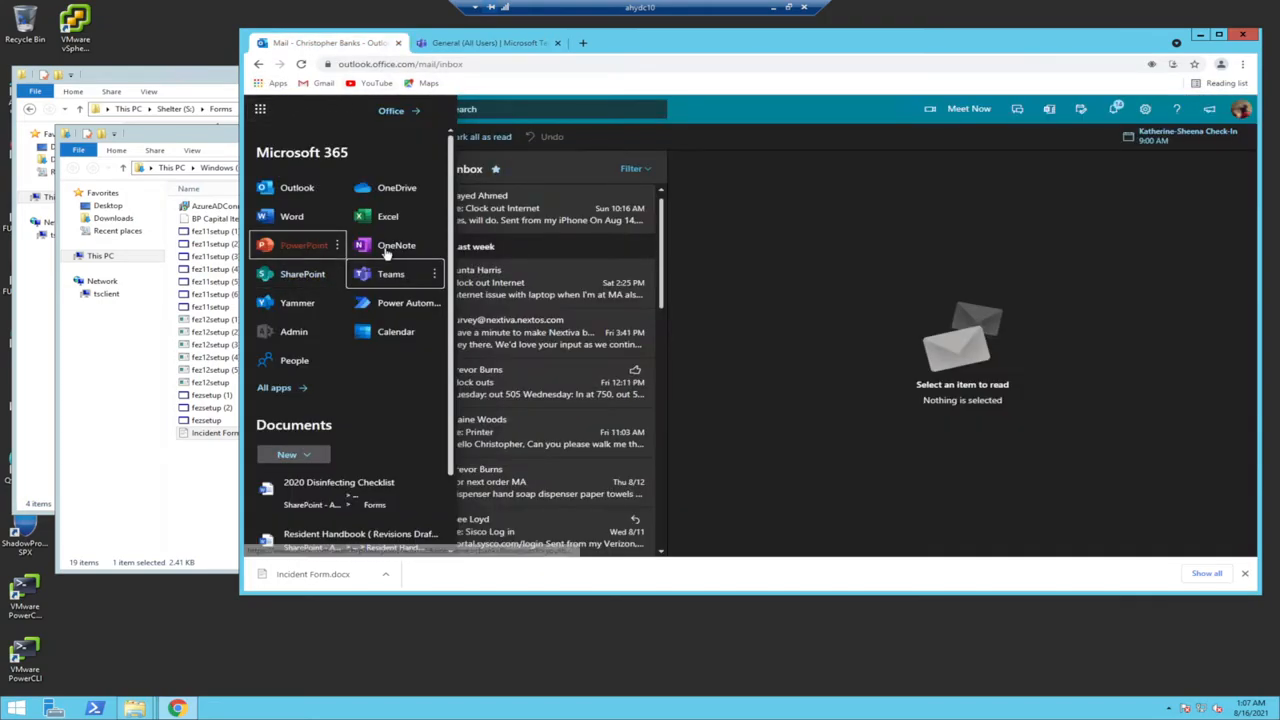
pyautogui.click(488, 46)
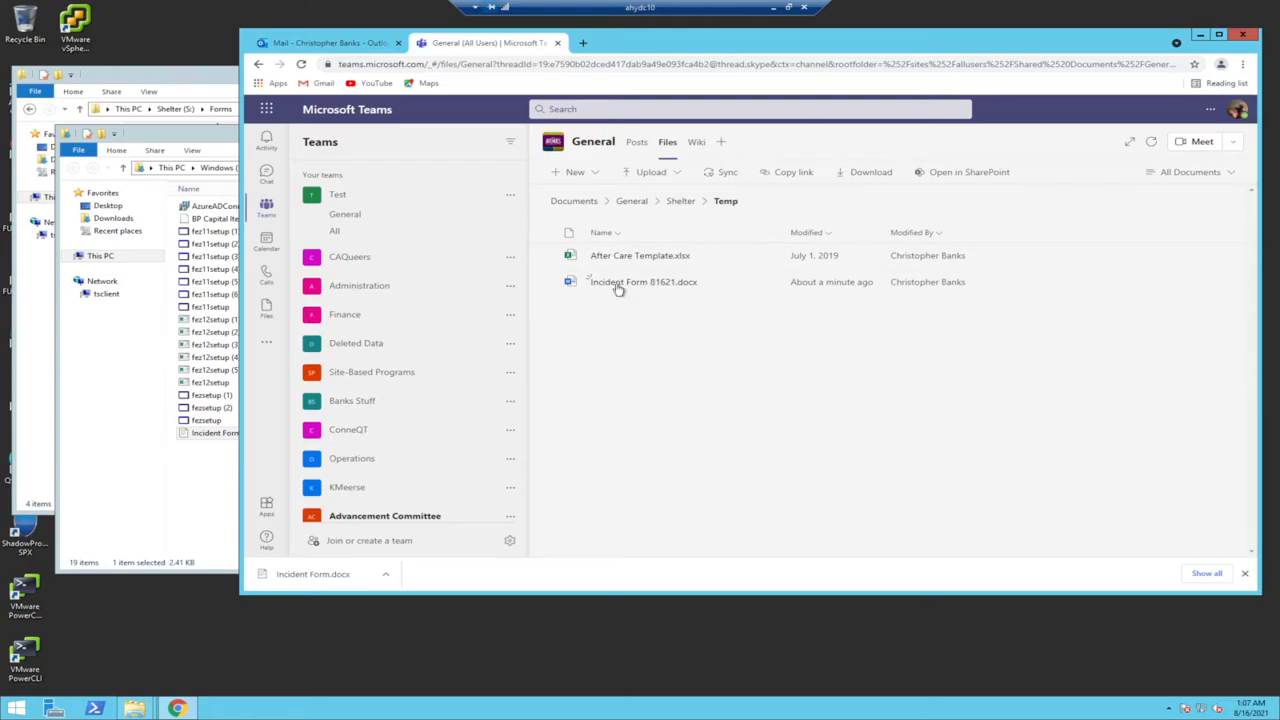
# Step: Delete Incident Form 81621 from the Temp folder, sending it to the site Recycle Bin
pyautogui.click(546, 282)
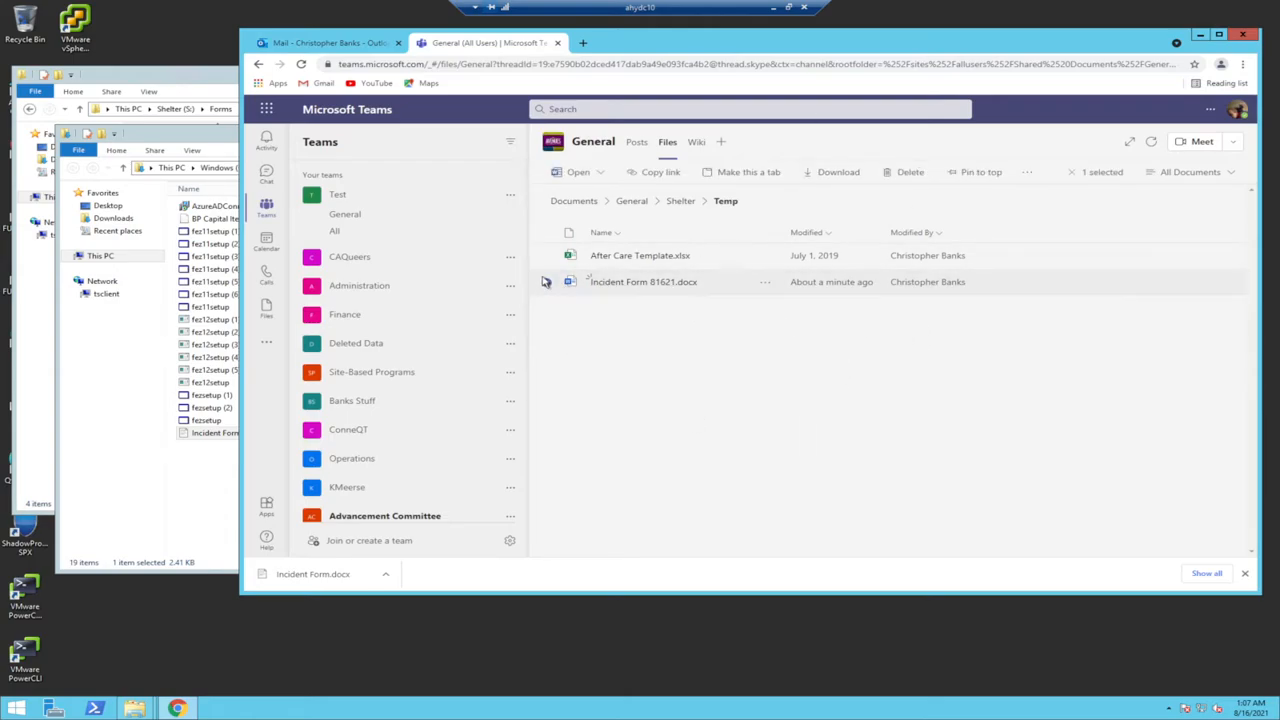
pyautogui.click(764, 290)
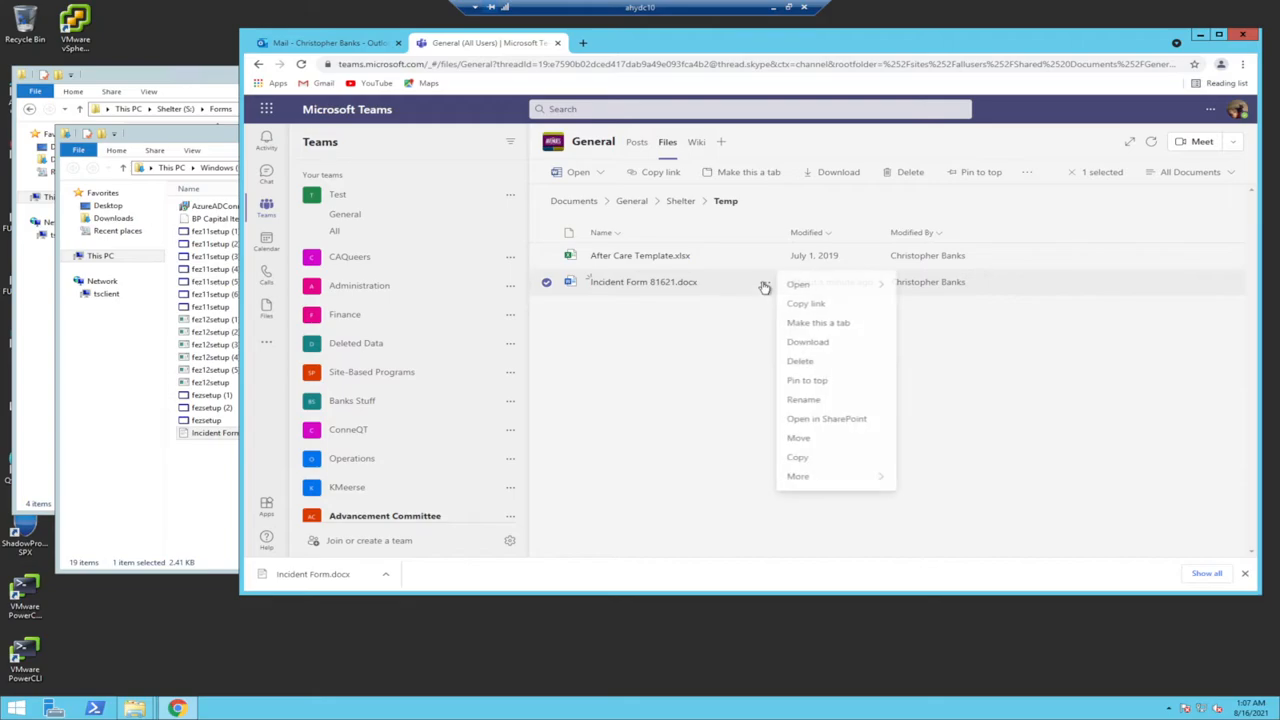
pyautogui.click(805, 362)
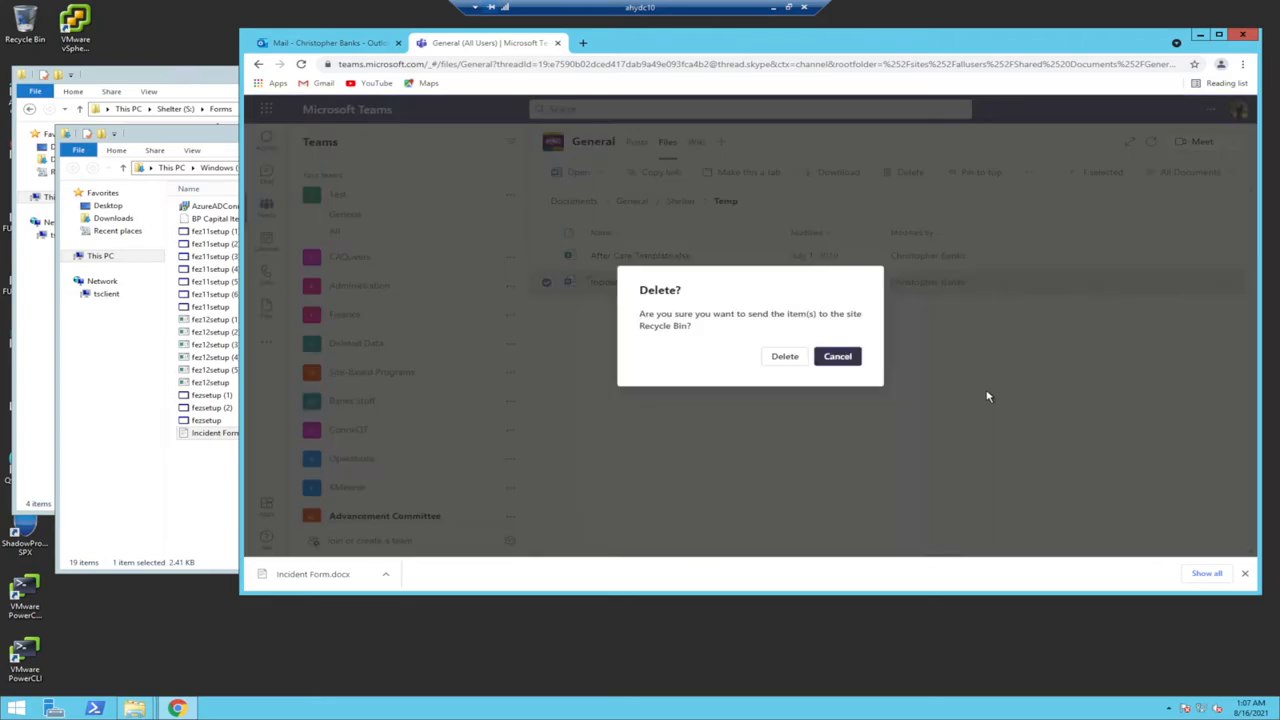
pyautogui.click(785, 356)
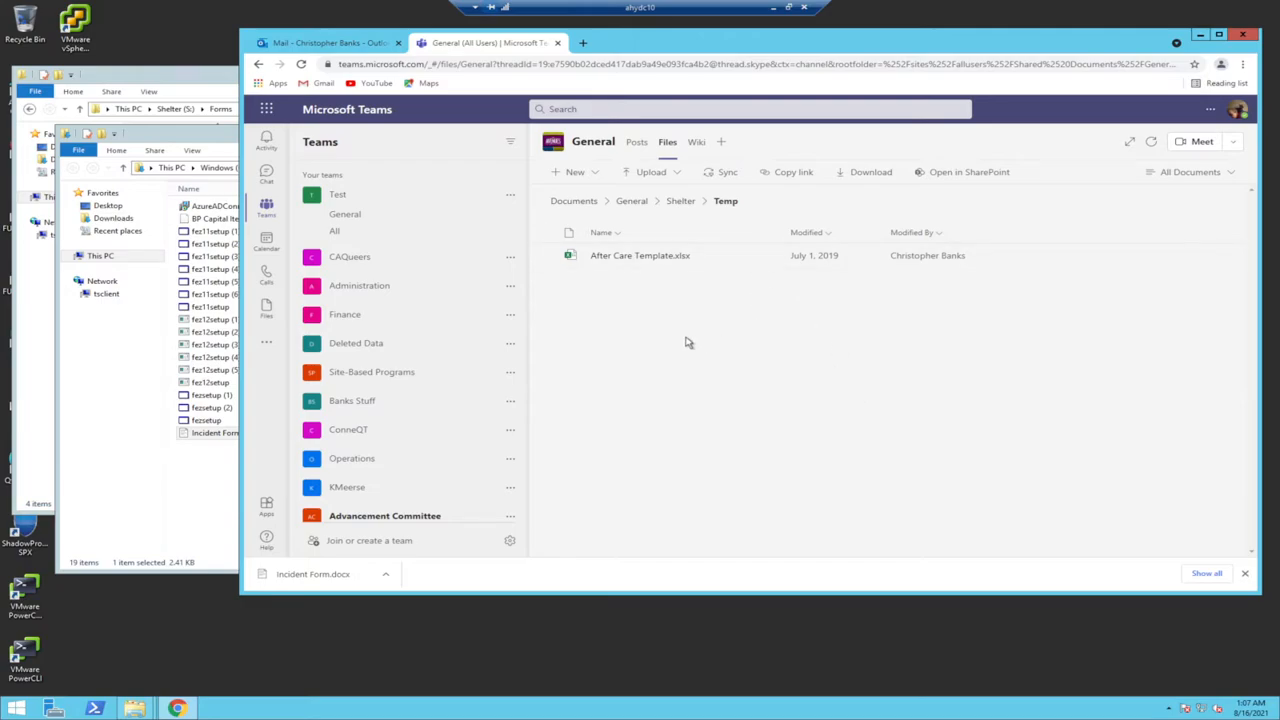
# Step: Upload the file behind the "Incident Form - Shortcut" on the Desktop into the Temp folder
pyautogui.click(648, 172)
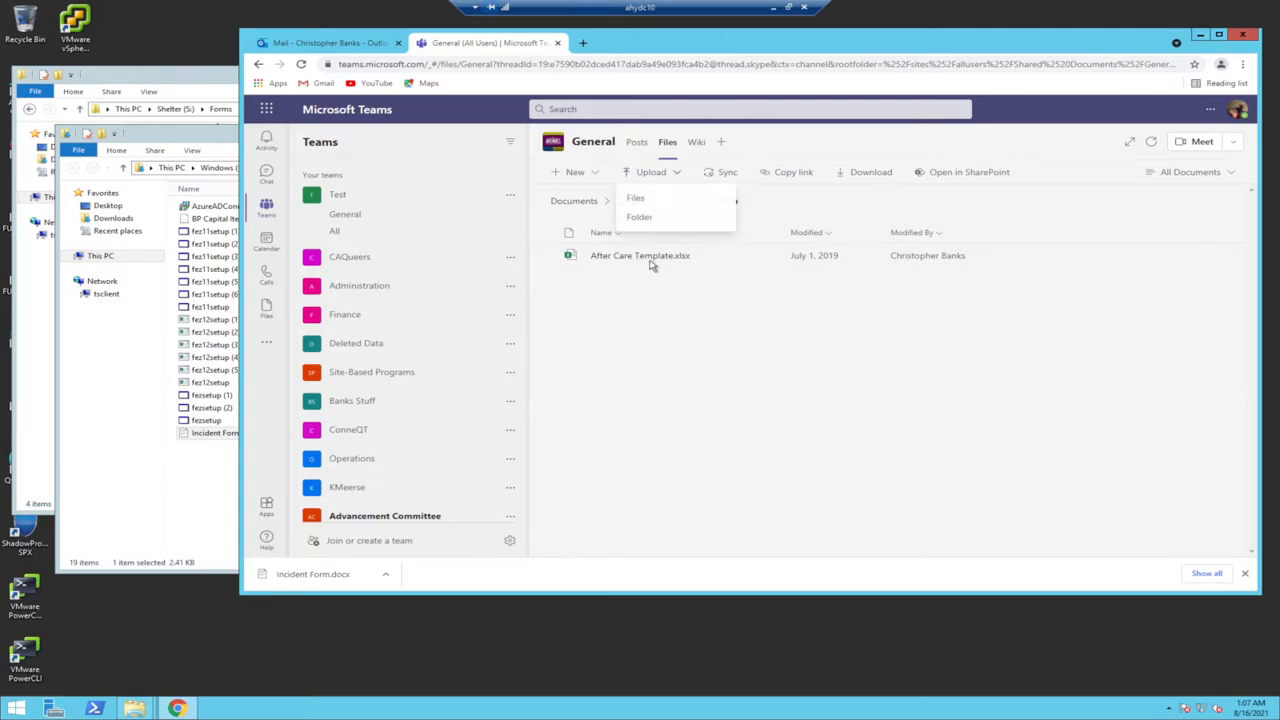
pyautogui.click(635, 198)
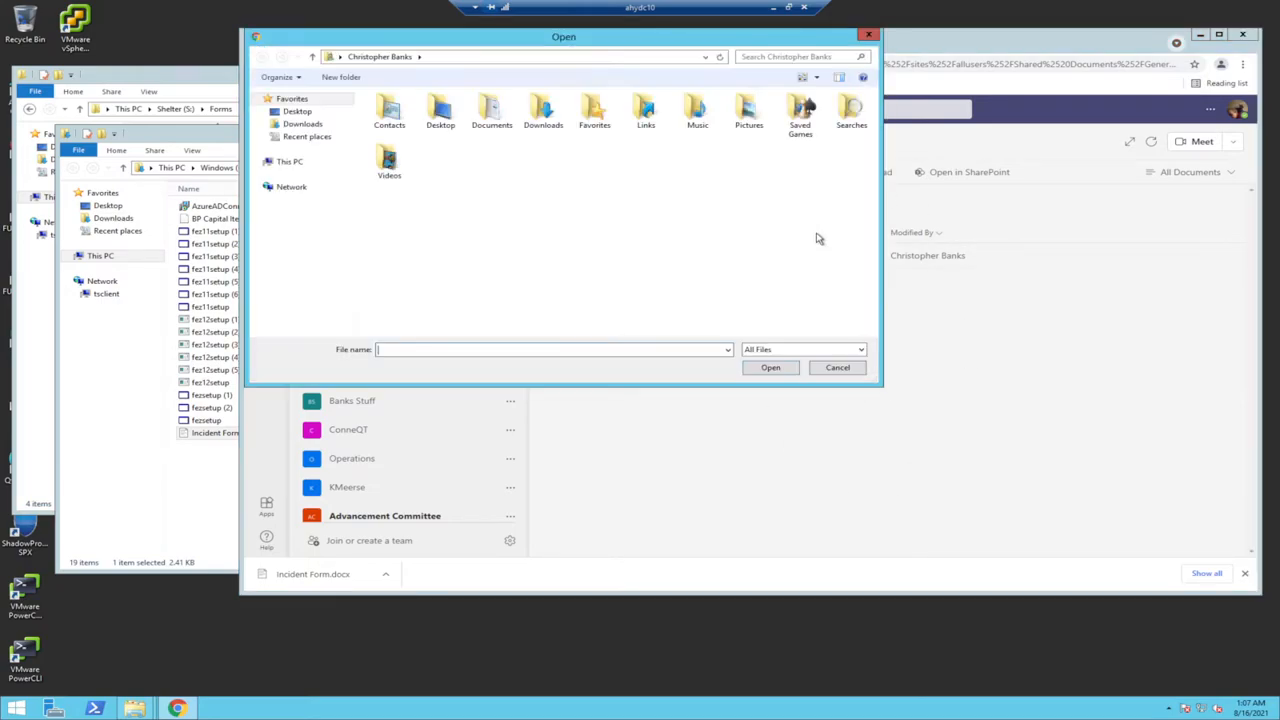
pyautogui.moveTo(520, 40); pyautogui.dragTo(611, 41)
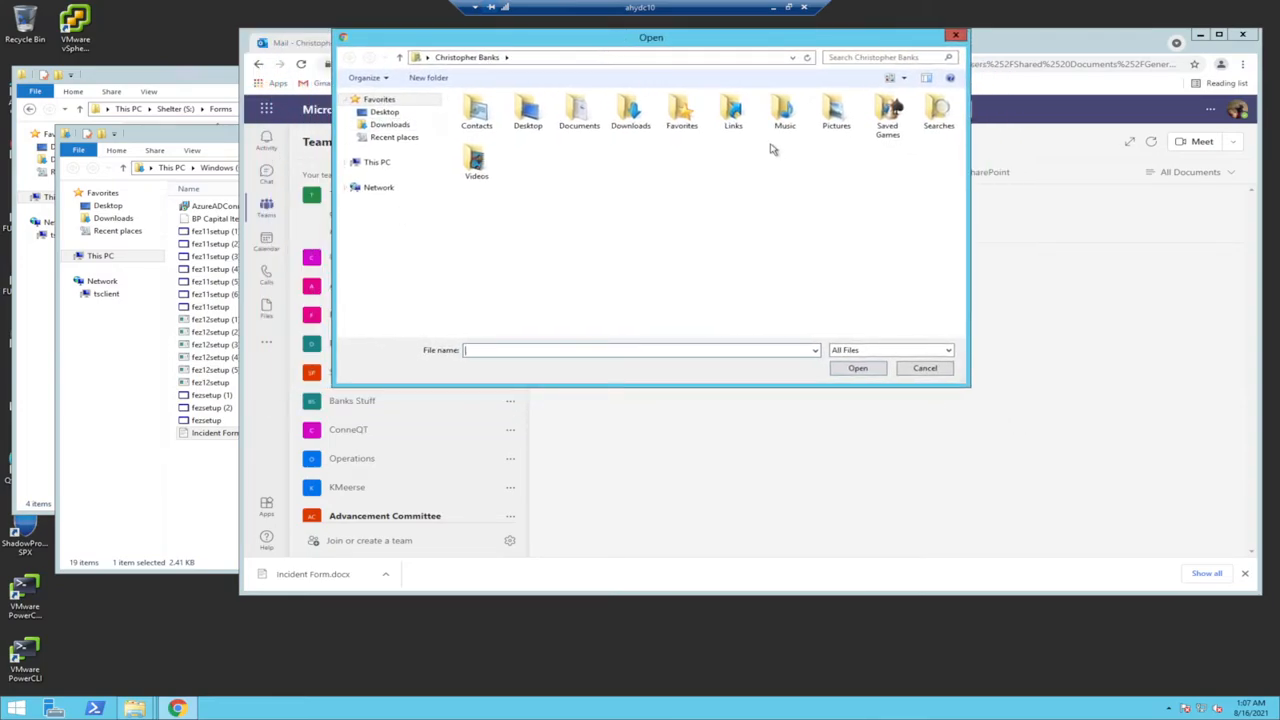
pyautogui.doubleClick(527, 112)
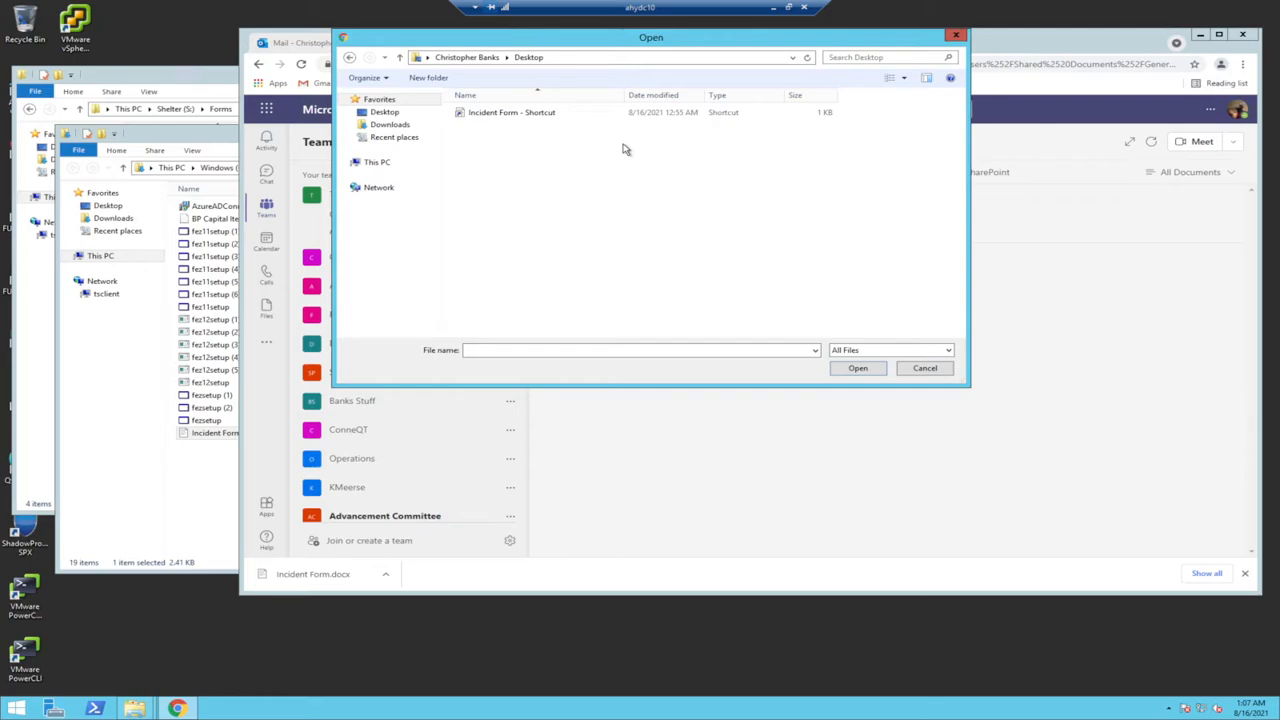
pyautogui.click(495, 115)
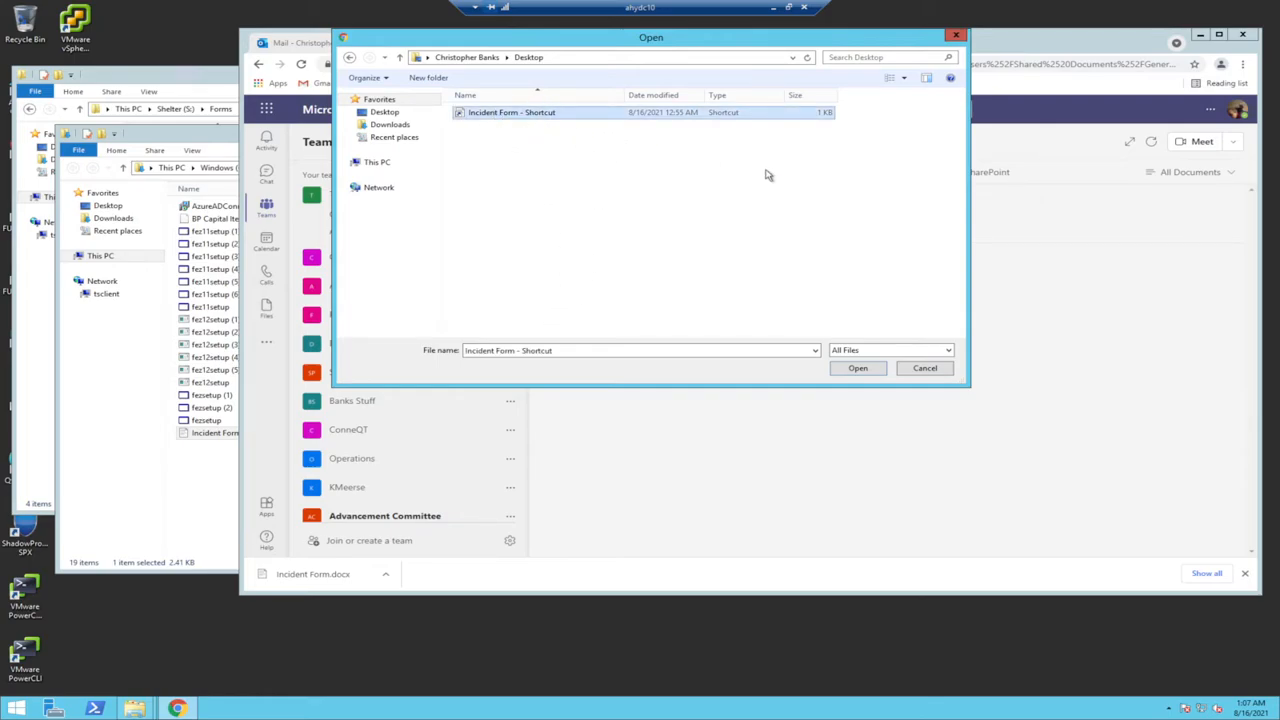
pyautogui.click(858, 368)
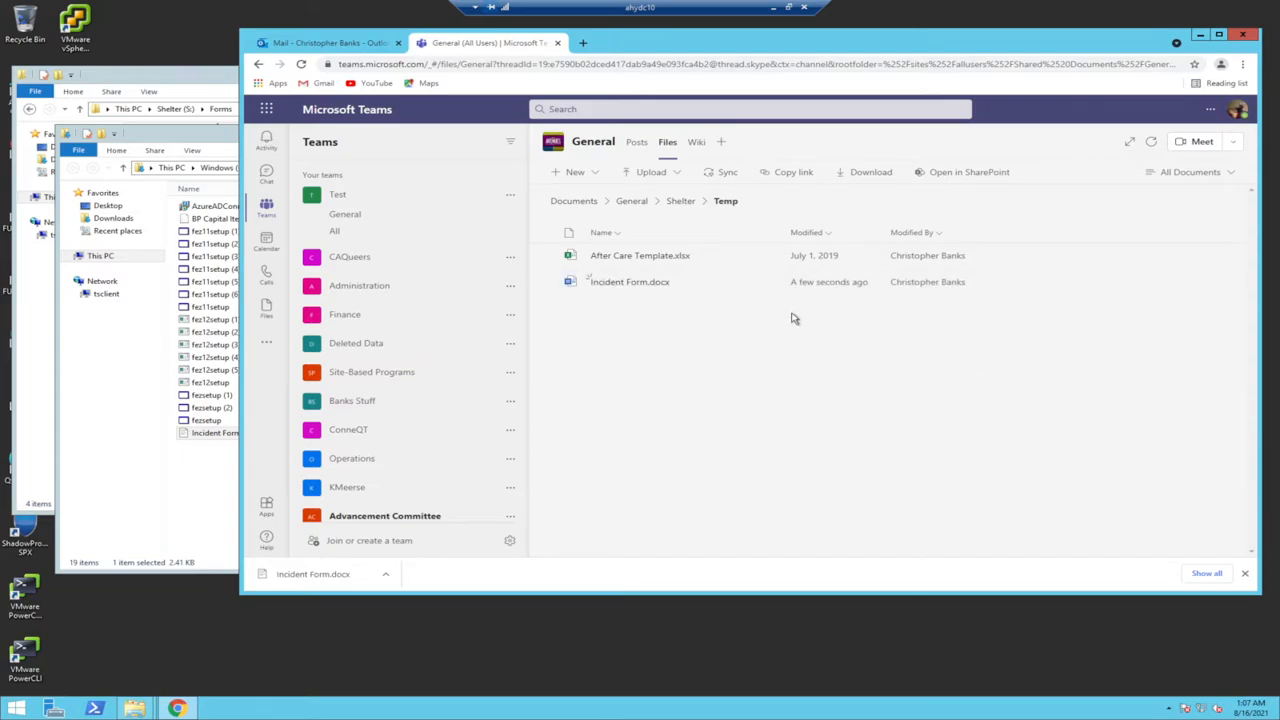
# Step: Show the actions available for the uploaded Incident Form.docx and leave it deselected
pyautogui.click(546, 283)
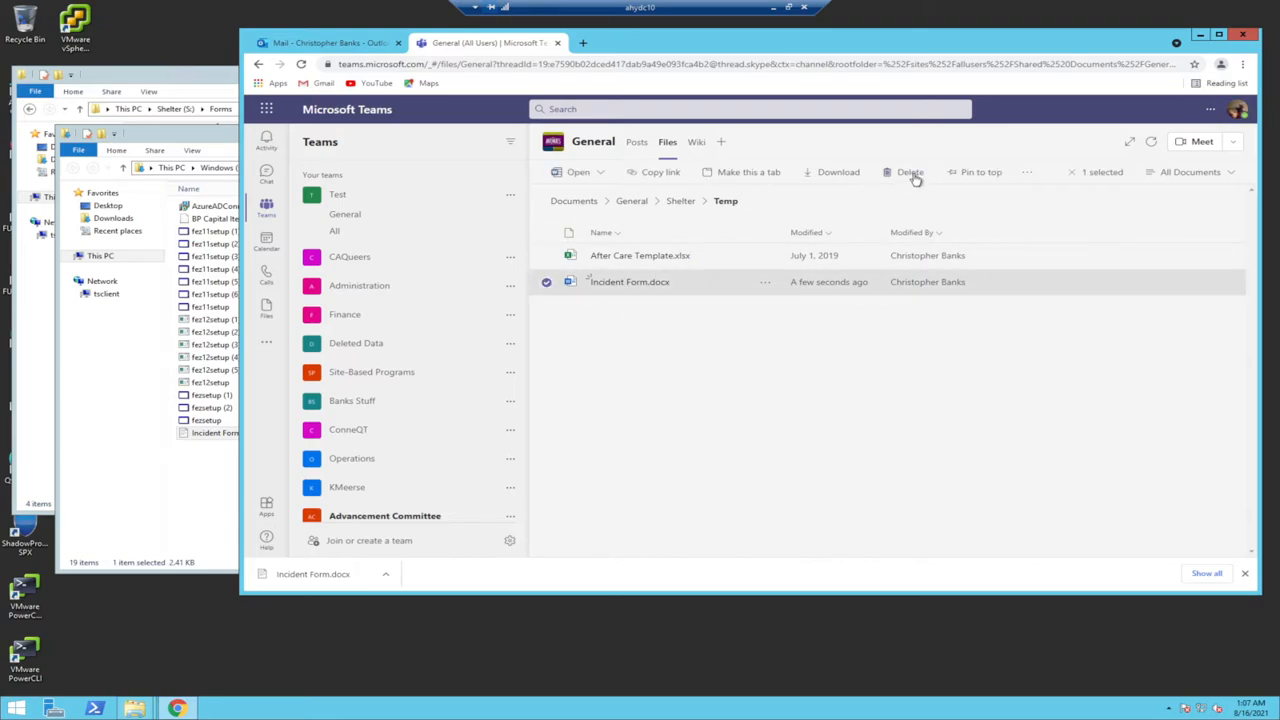
pyautogui.click(694, 369)
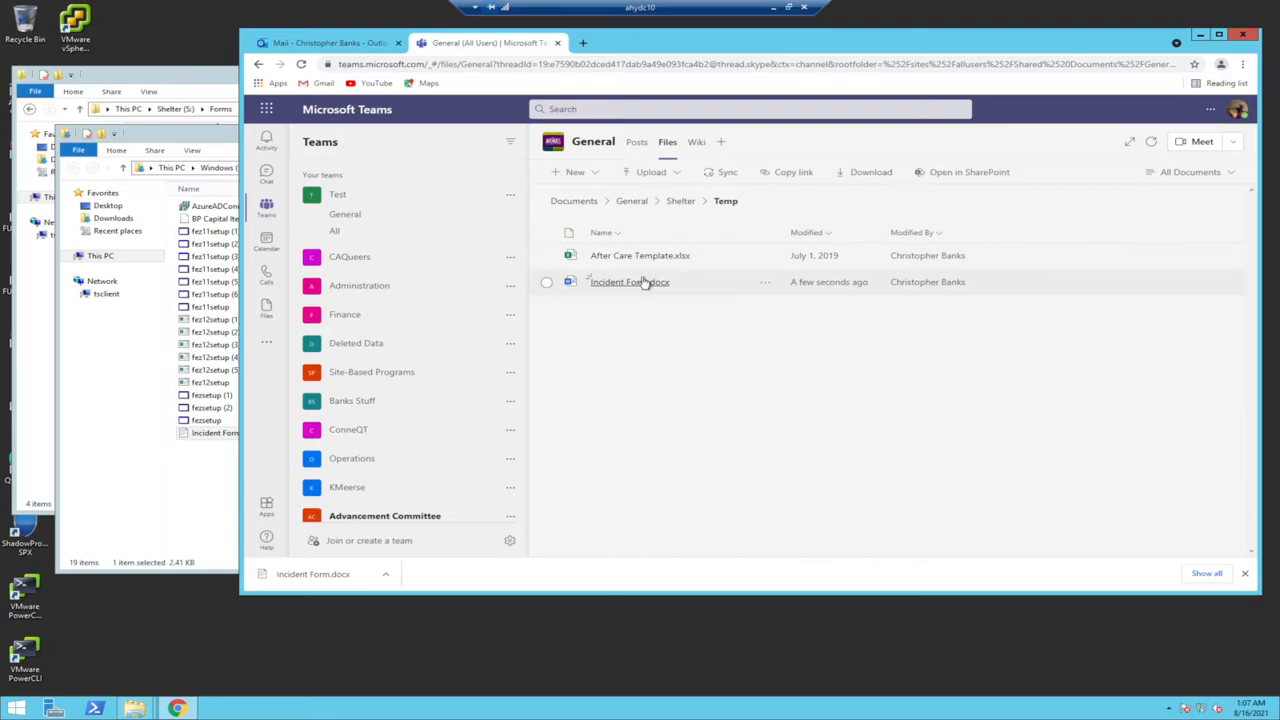
pyautogui.click(764, 285)
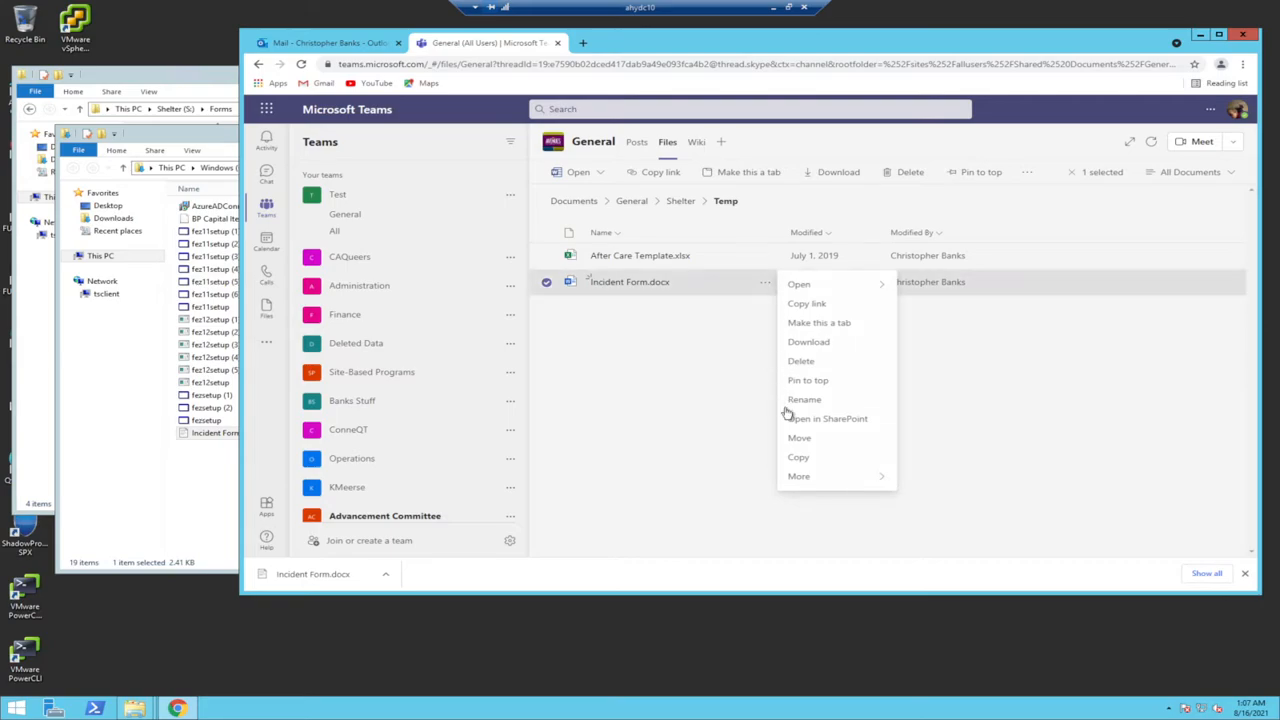
pyautogui.click(686, 360)
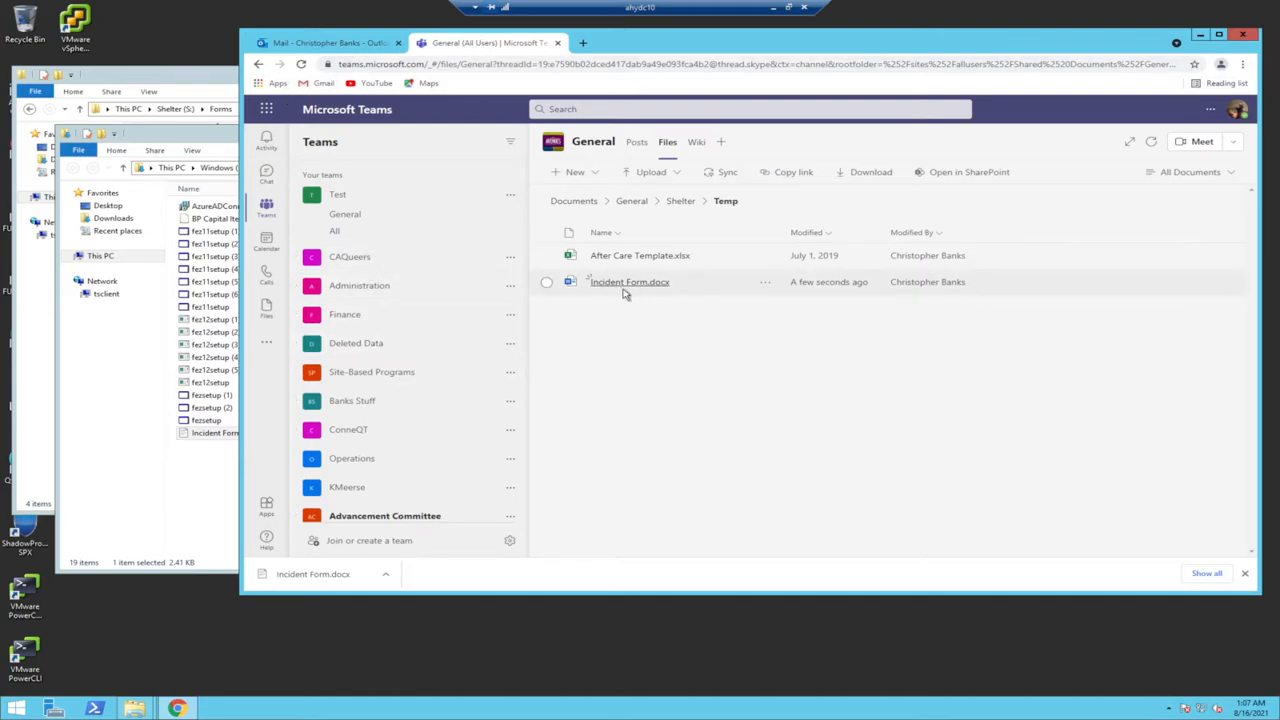
# Step: Copy the Microsoft Teams link to Incident Form.docx in the Temp folder
pyautogui.click(766, 285)
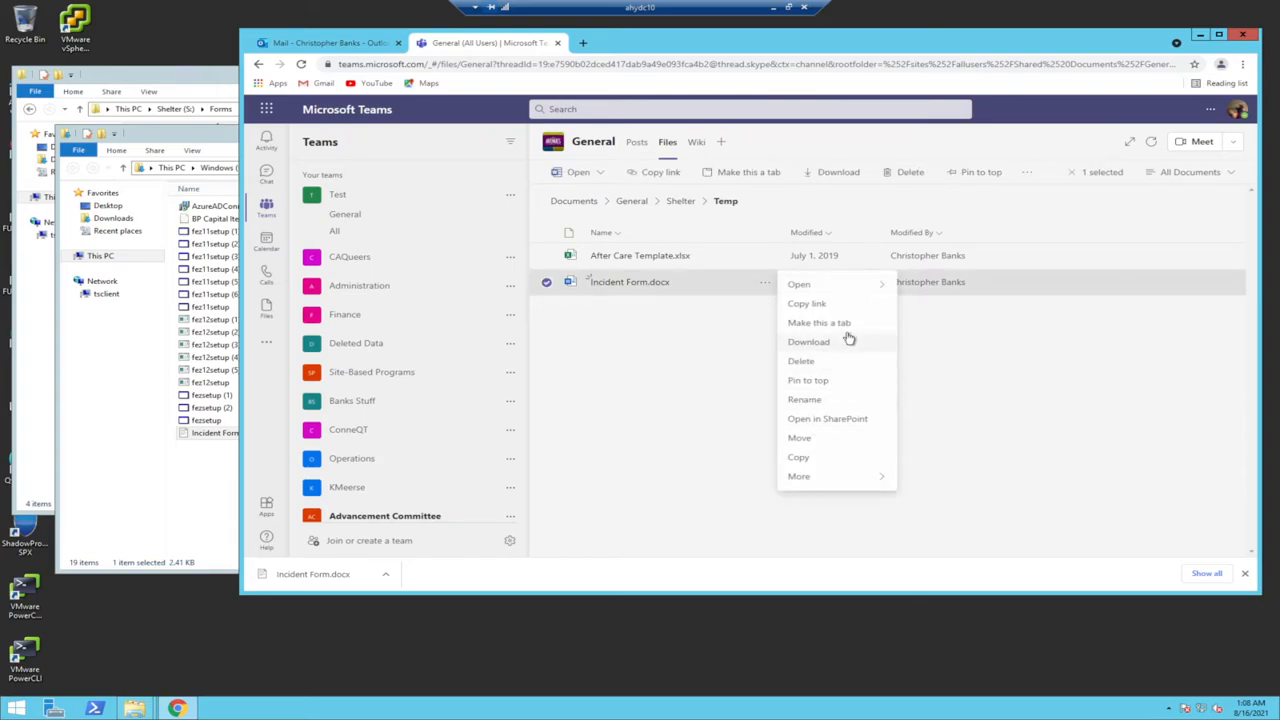
pyautogui.click(816, 305)
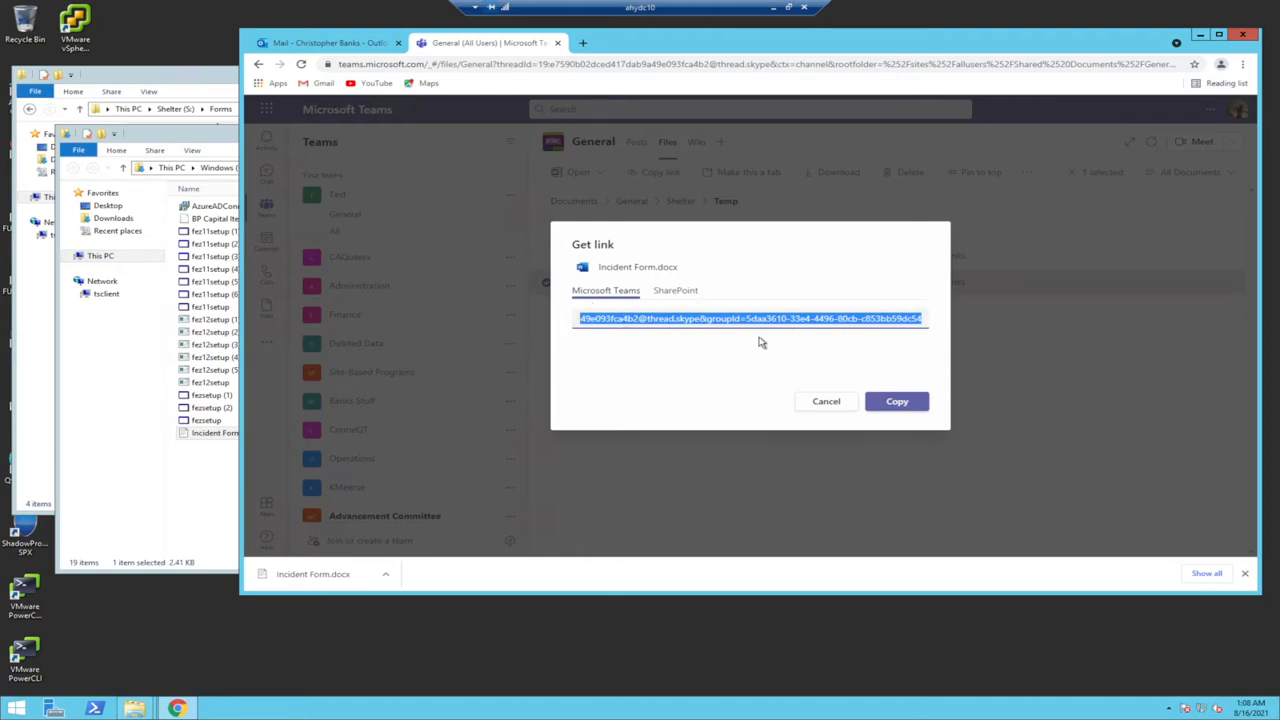
pyautogui.click(896, 404)
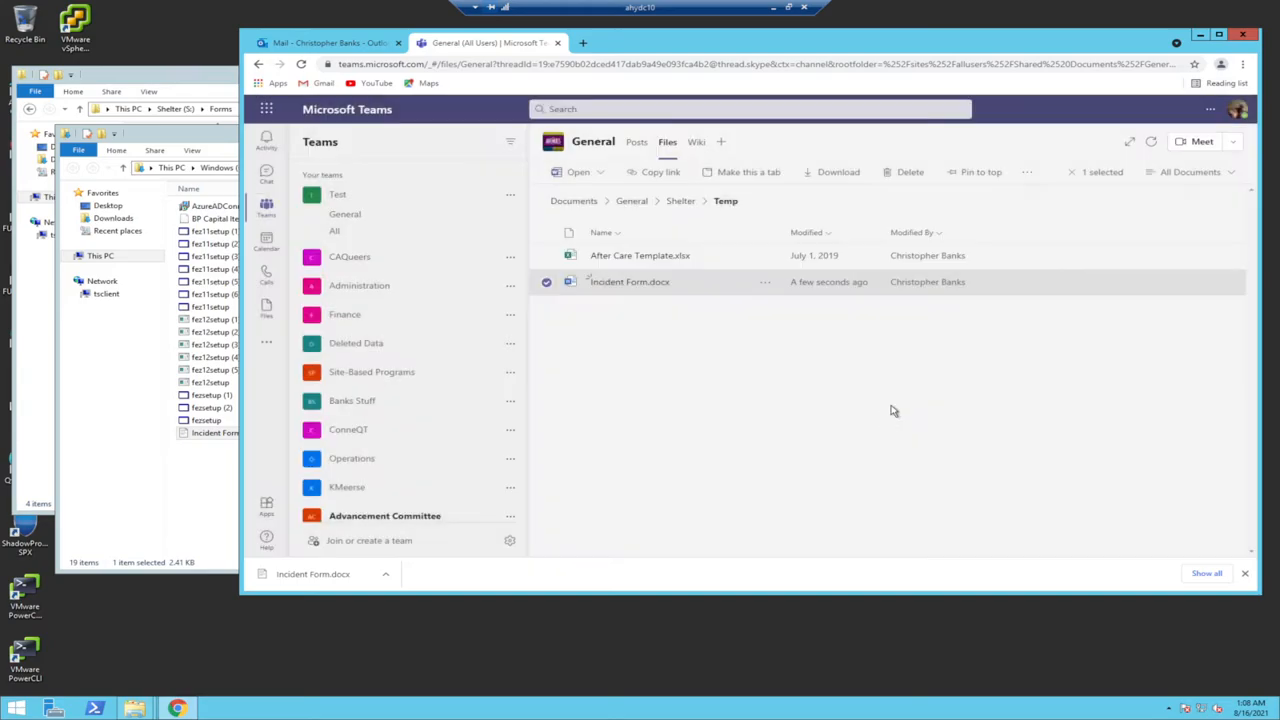
# Step: Switch to Outlook, start a new email message and paste the copied Incident Form.docx link into its body
pyautogui.click(335, 43)
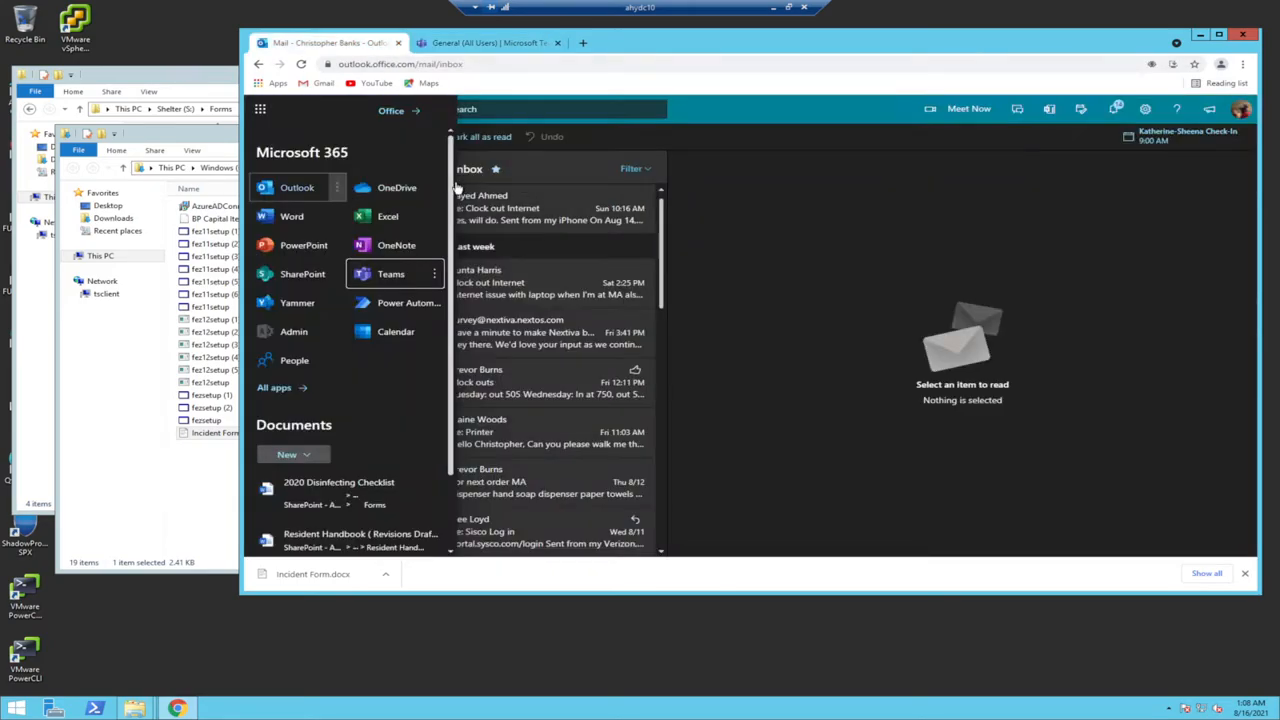
pyautogui.click(259, 109)
pyautogui.click(335, 140)
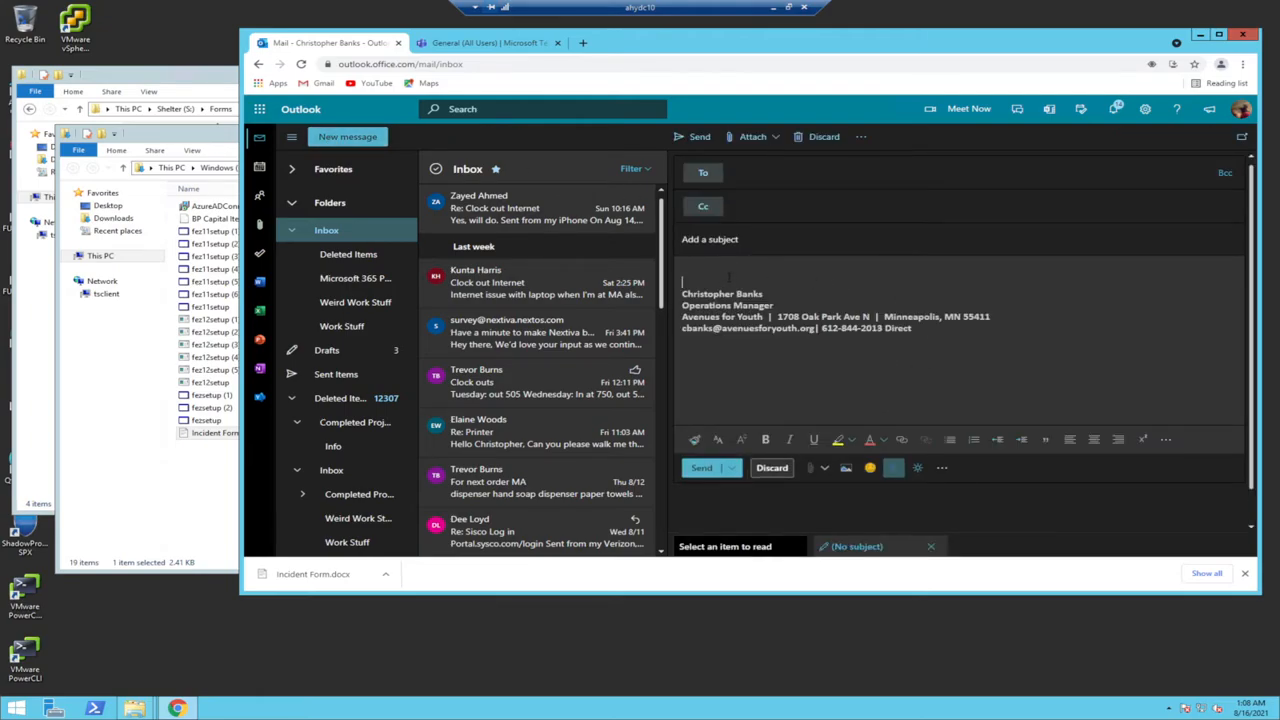
pyautogui.hotkey('ctrl', 'v')
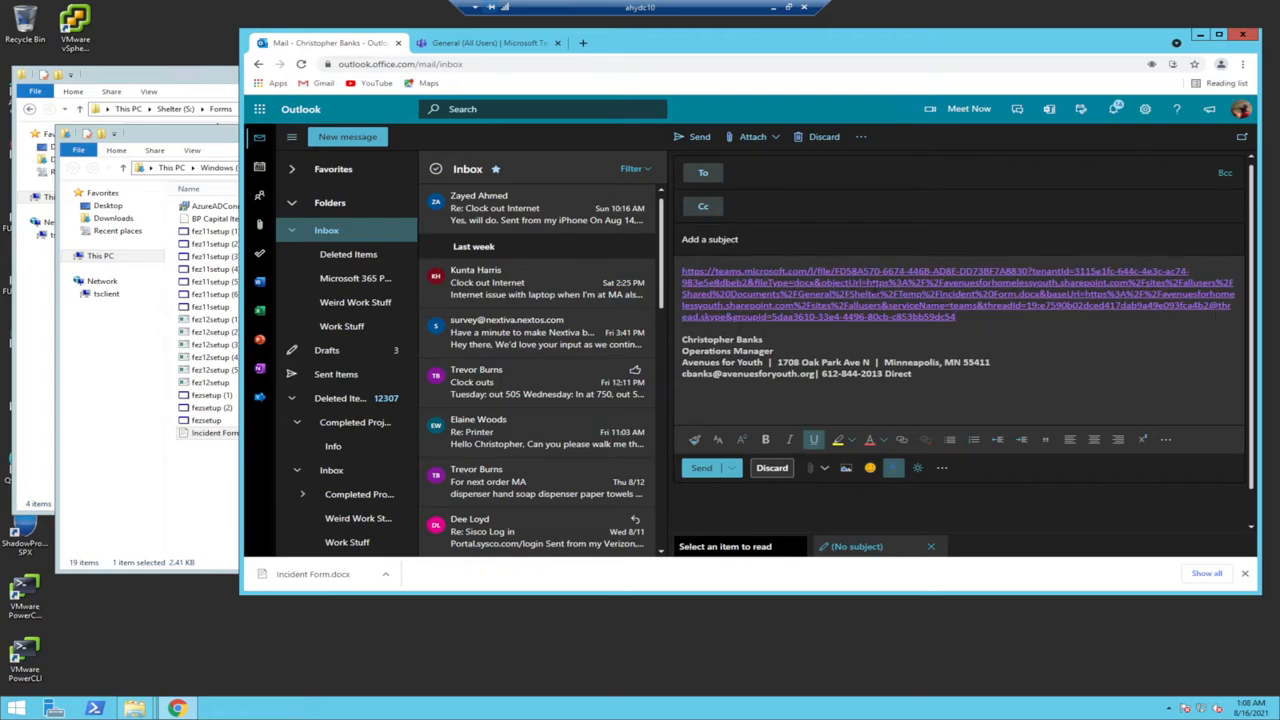
# Step: Open the copied link in a new browser tab with the Teams web app, view Incident Form.docx and close the tab
pyautogui.click(582, 43)
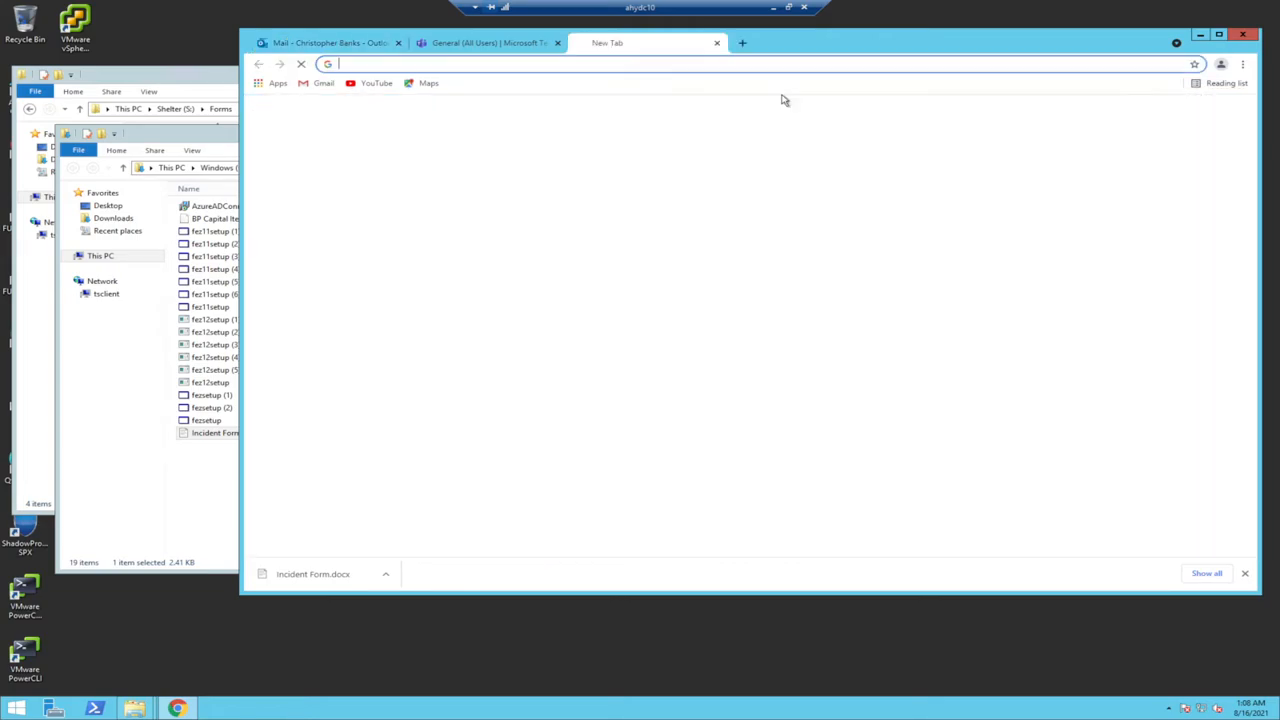
pyautogui.hotkey('ctrl', 'v')
pyautogui.press('Return')
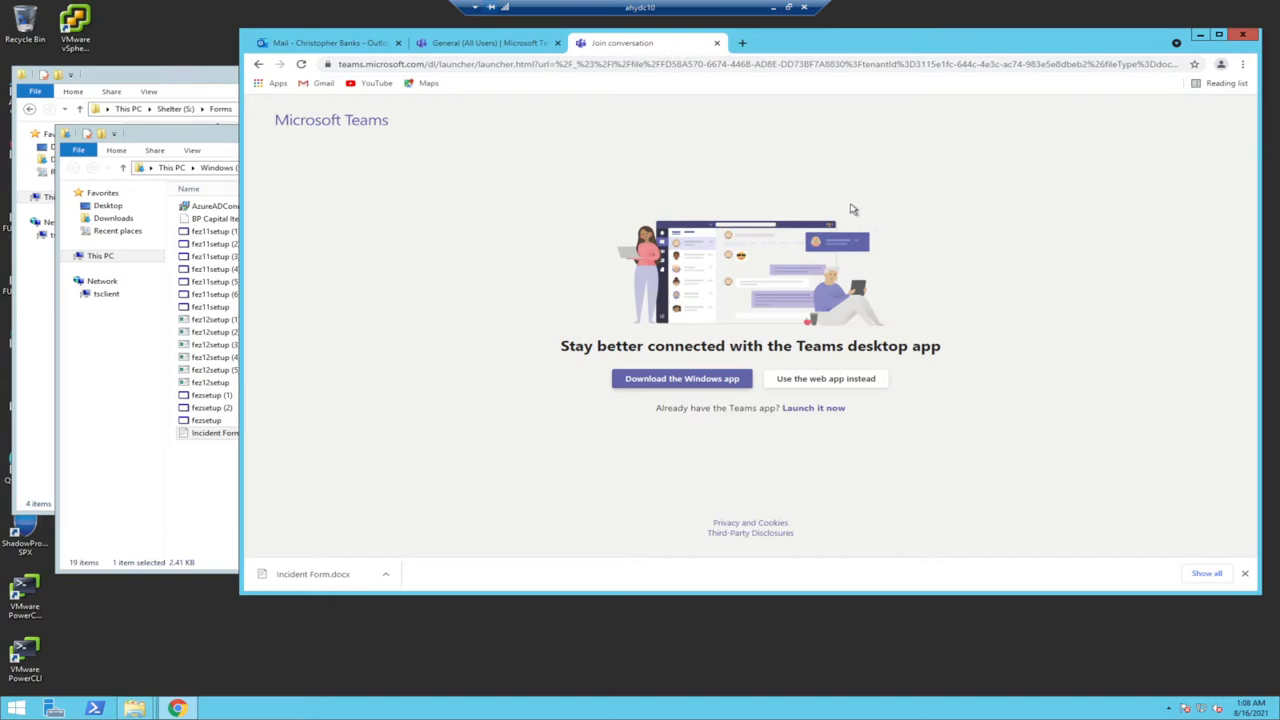
pyautogui.click(864, 386)
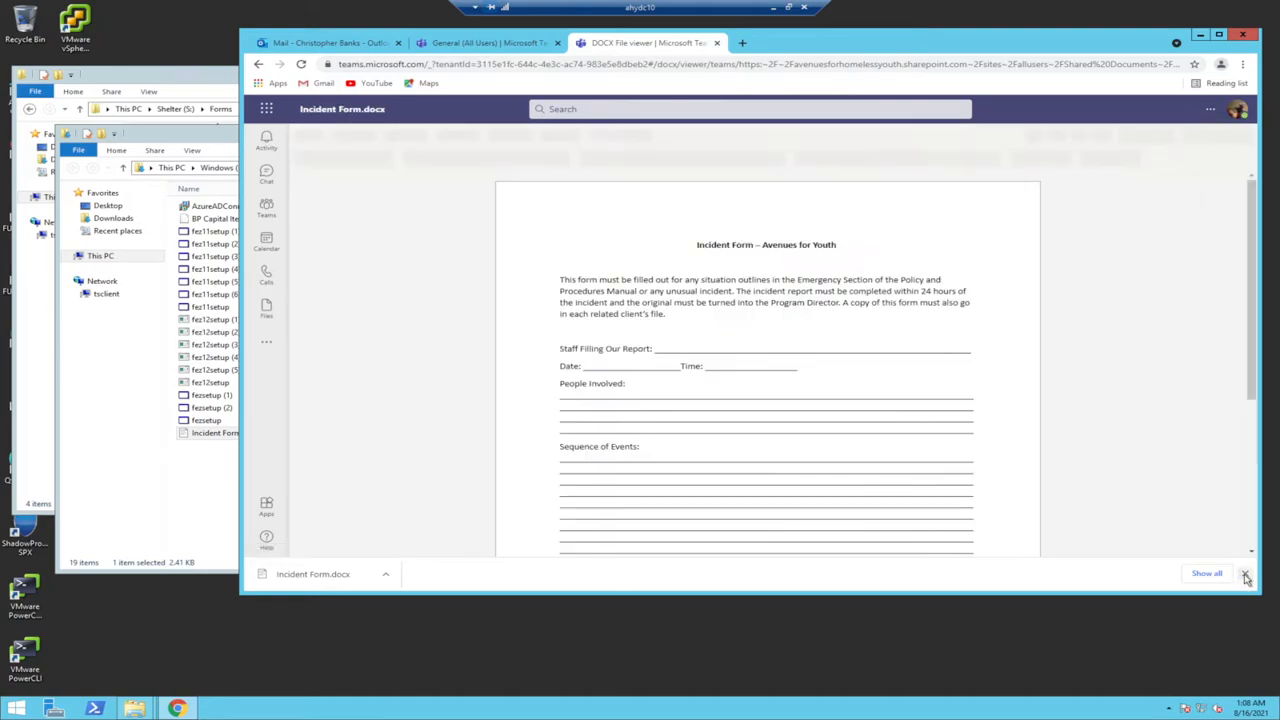
pyautogui.click(1245, 577)
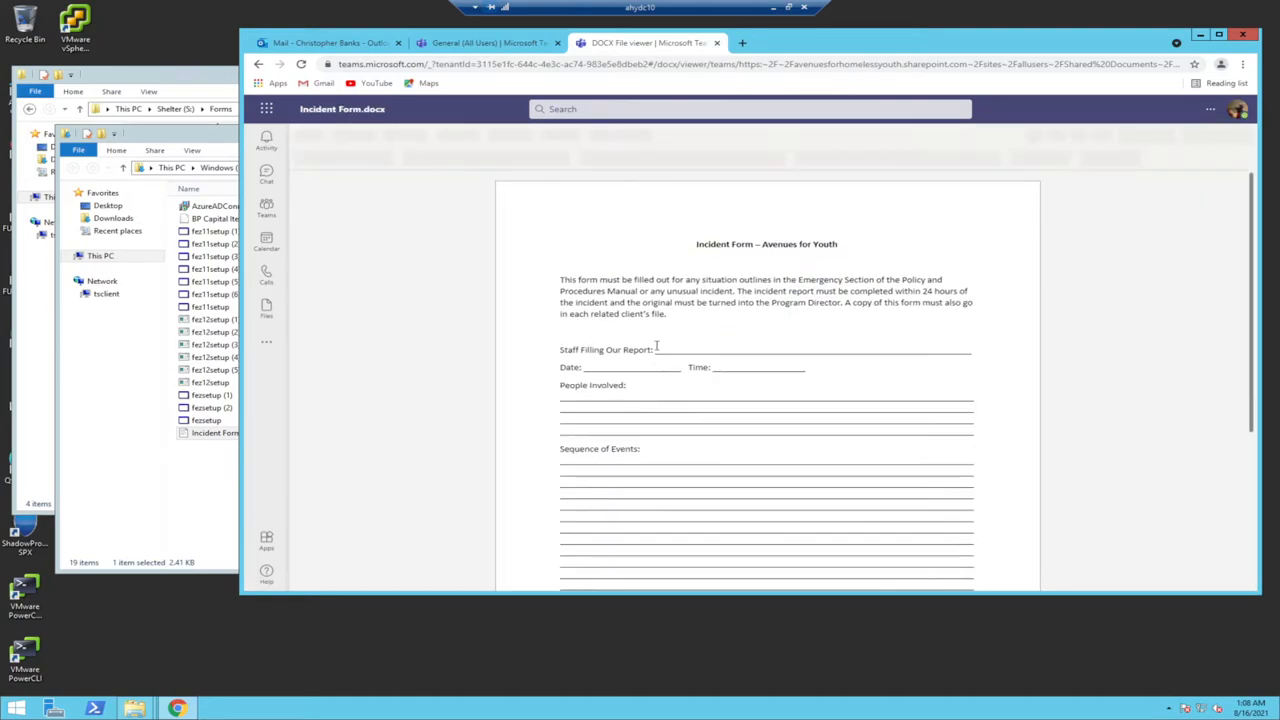
pyautogui.click(598, 386)
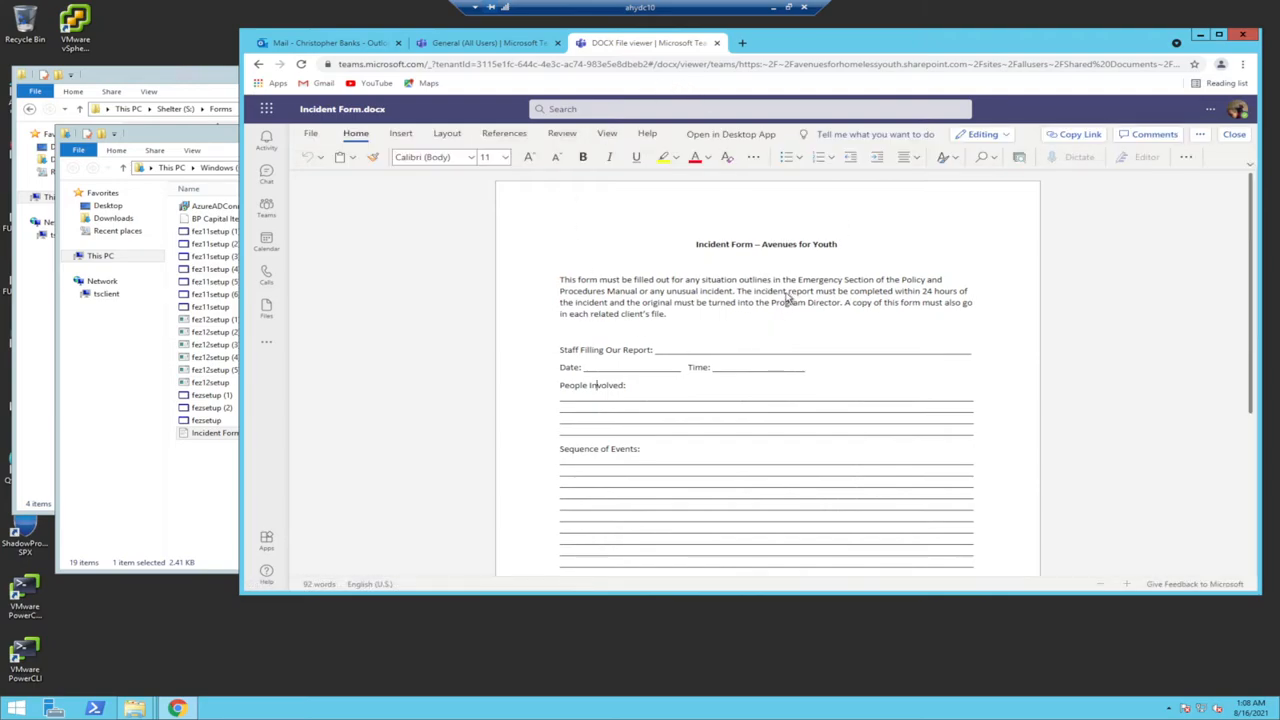
pyautogui.click(716, 43)
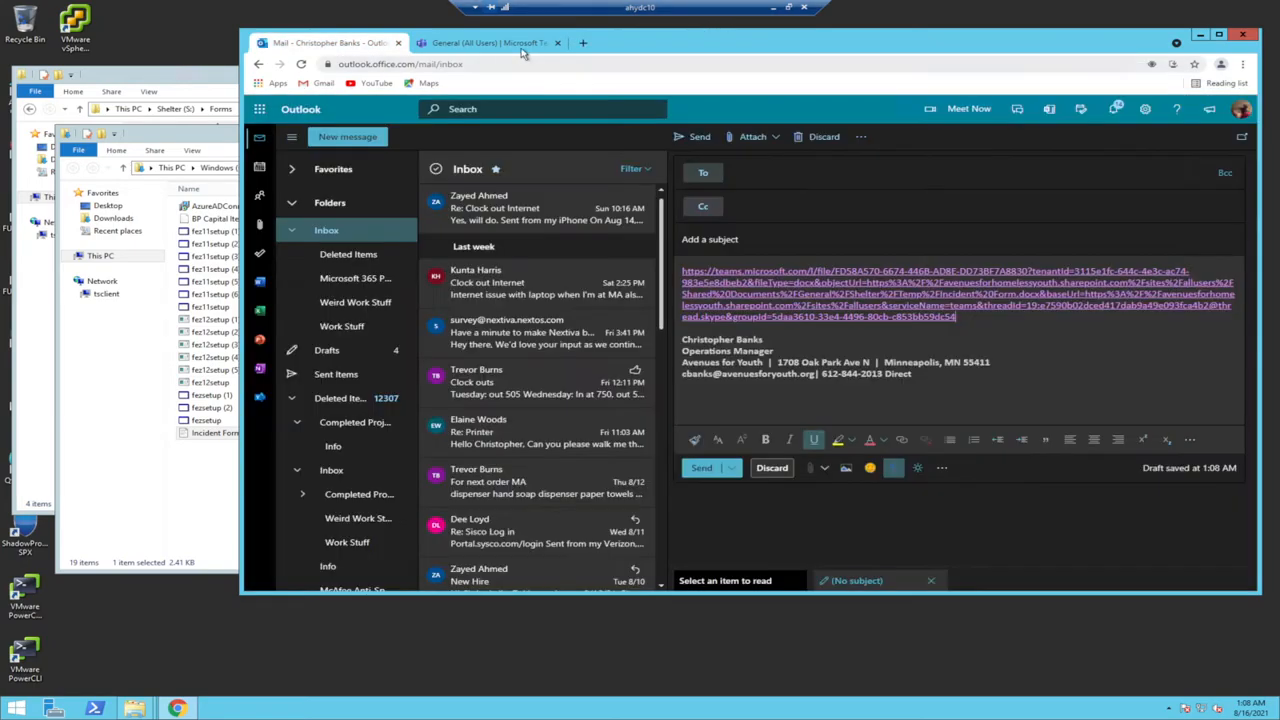
# Step: Return to Teams, show the actions for Incident Form.docx in the Temp folder and leave the file deselected
pyautogui.click(455, 45)
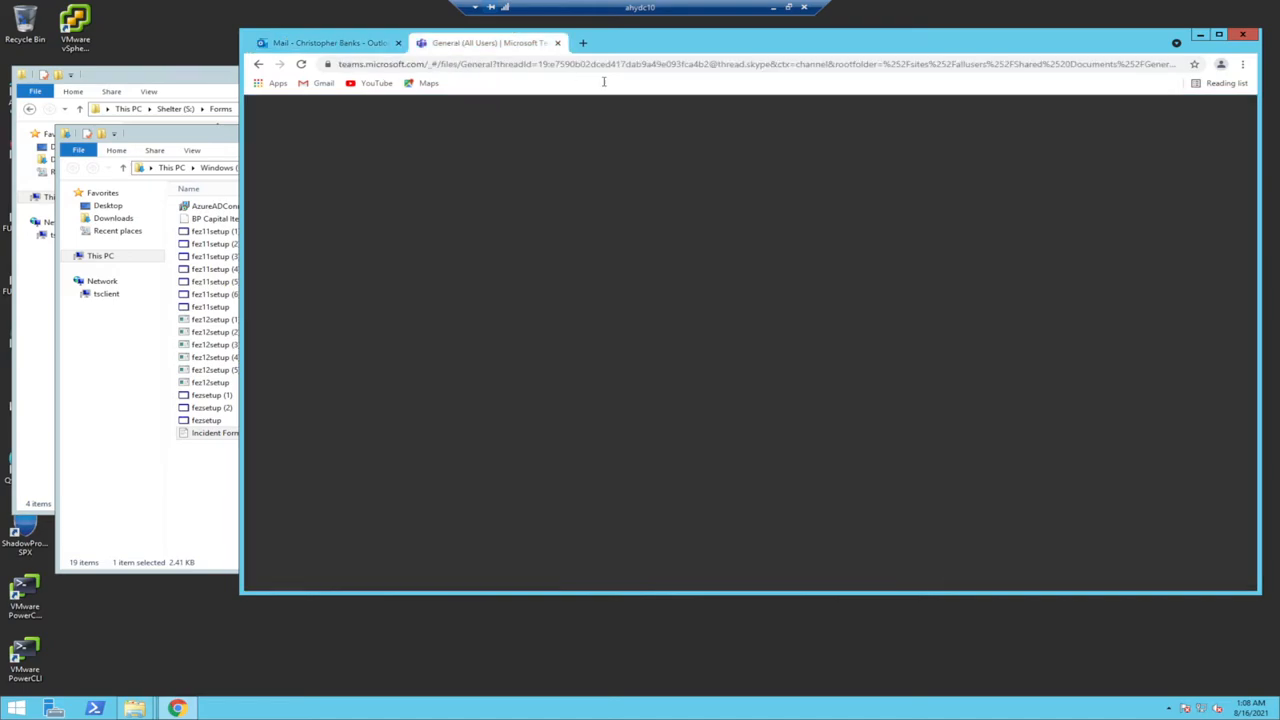
pyautogui.click(766, 285)
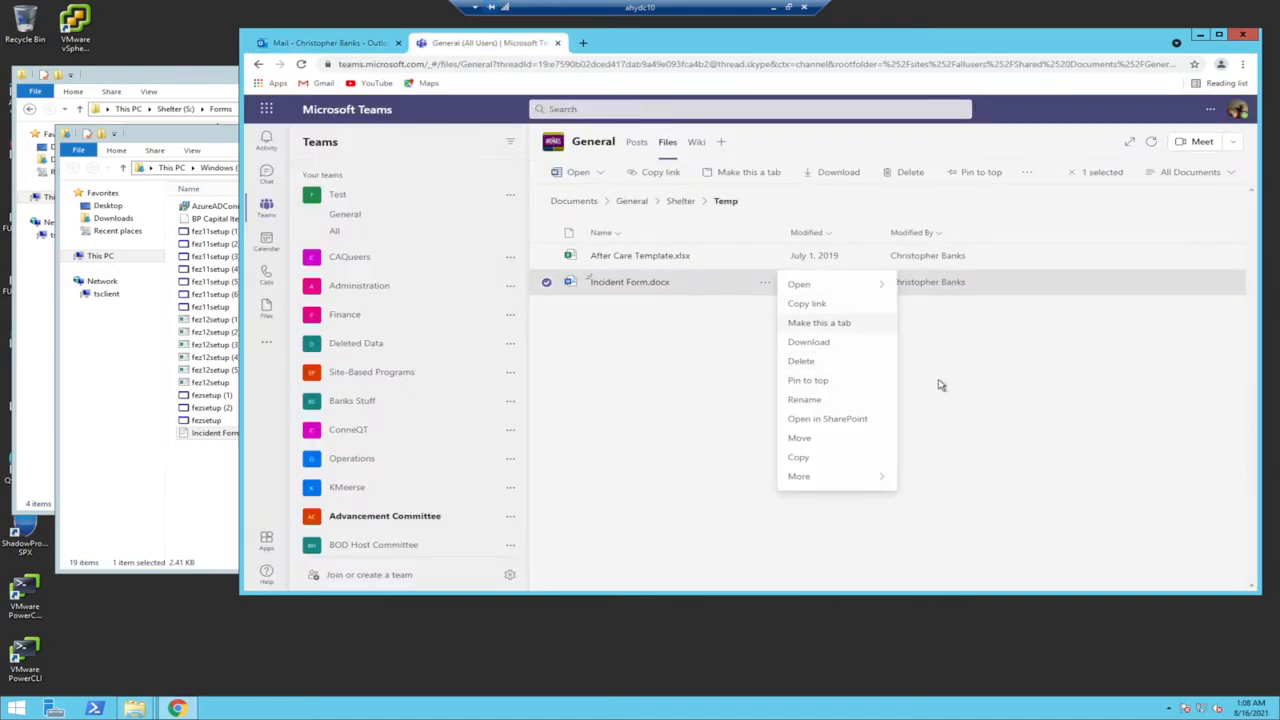
pyautogui.click(722, 515)
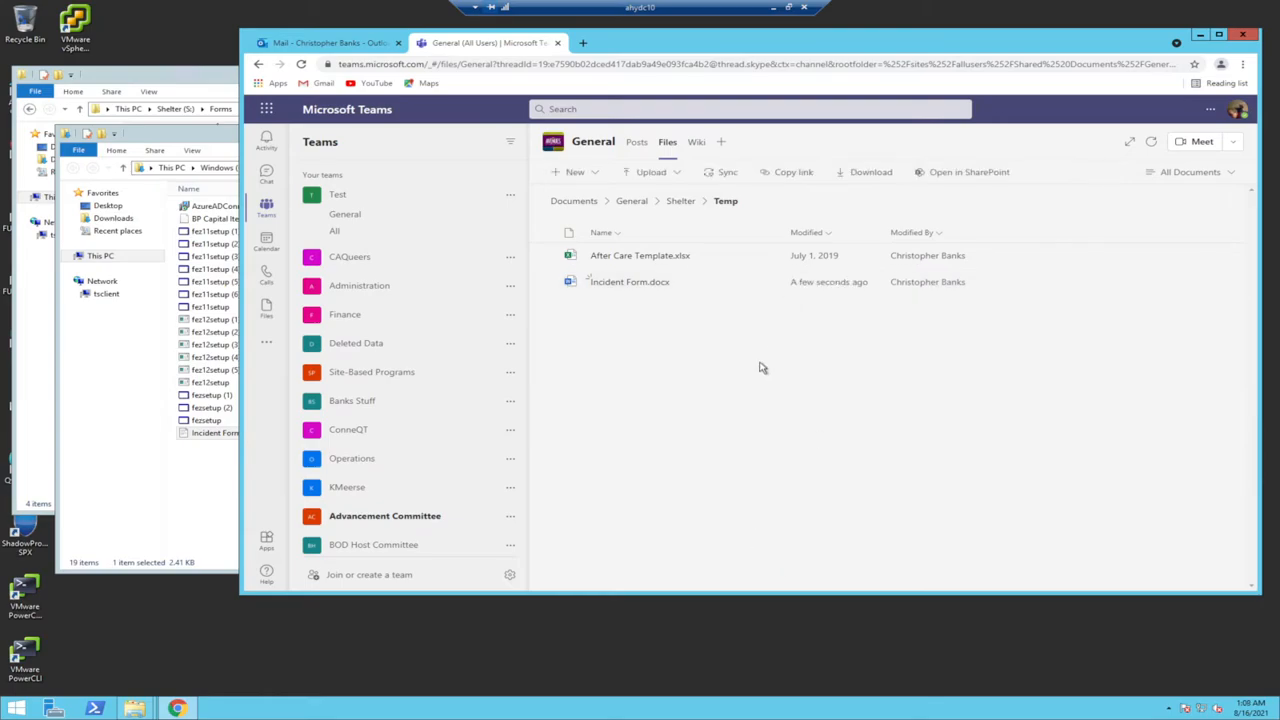
pyautogui.click(636, 141)
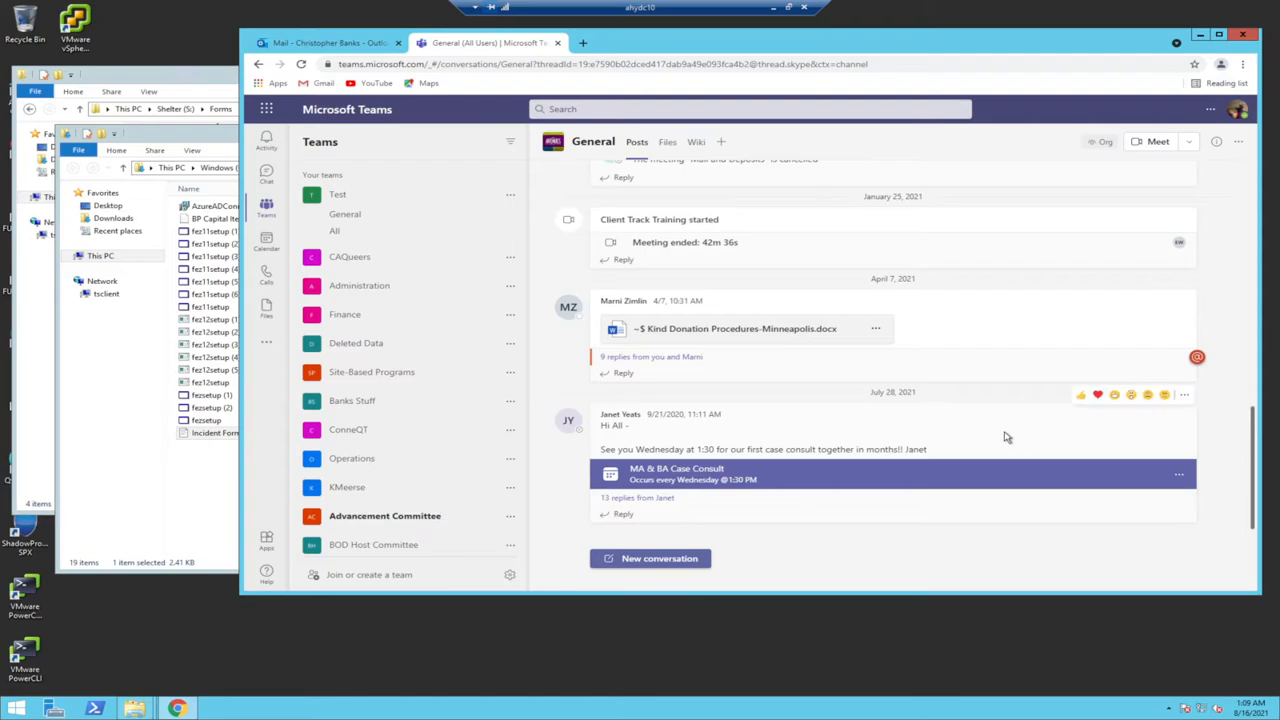
pyautogui.click(651, 560)
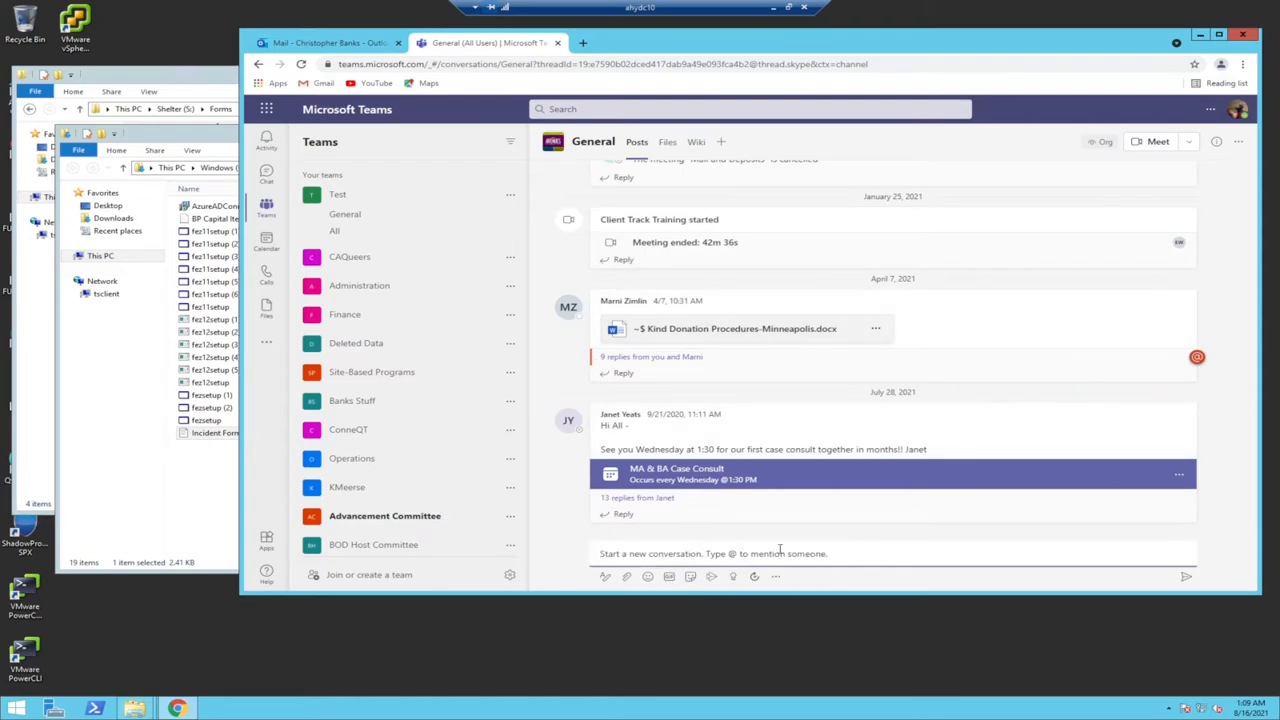
pyautogui.write('@')
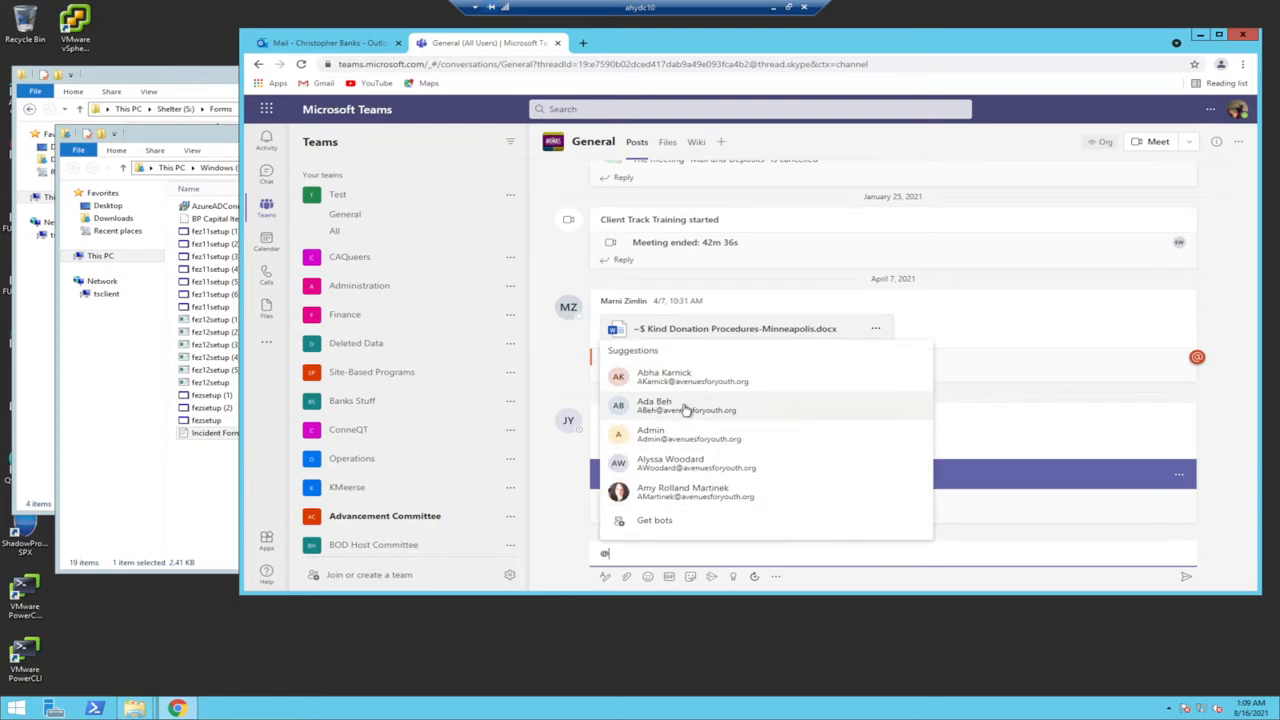
pyautogui.click(704, 380)
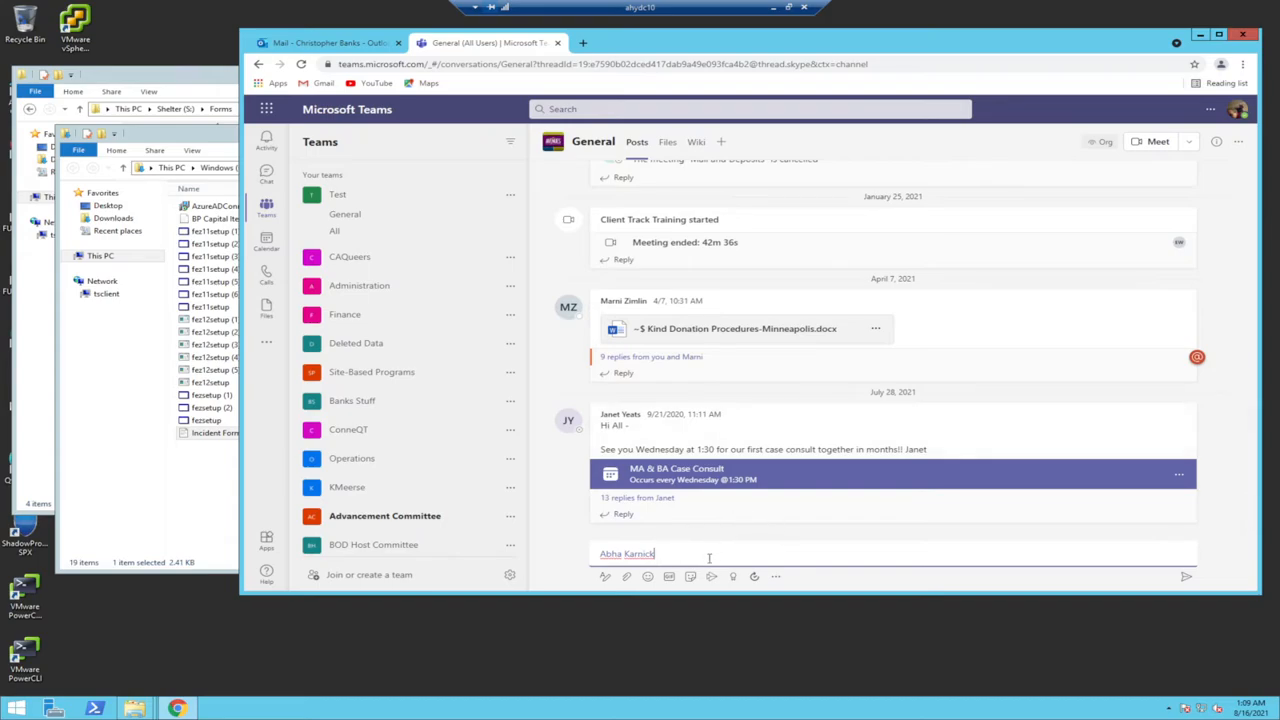
pyautogui.press('BackSpace')
pyautogui.press('BackSpace')
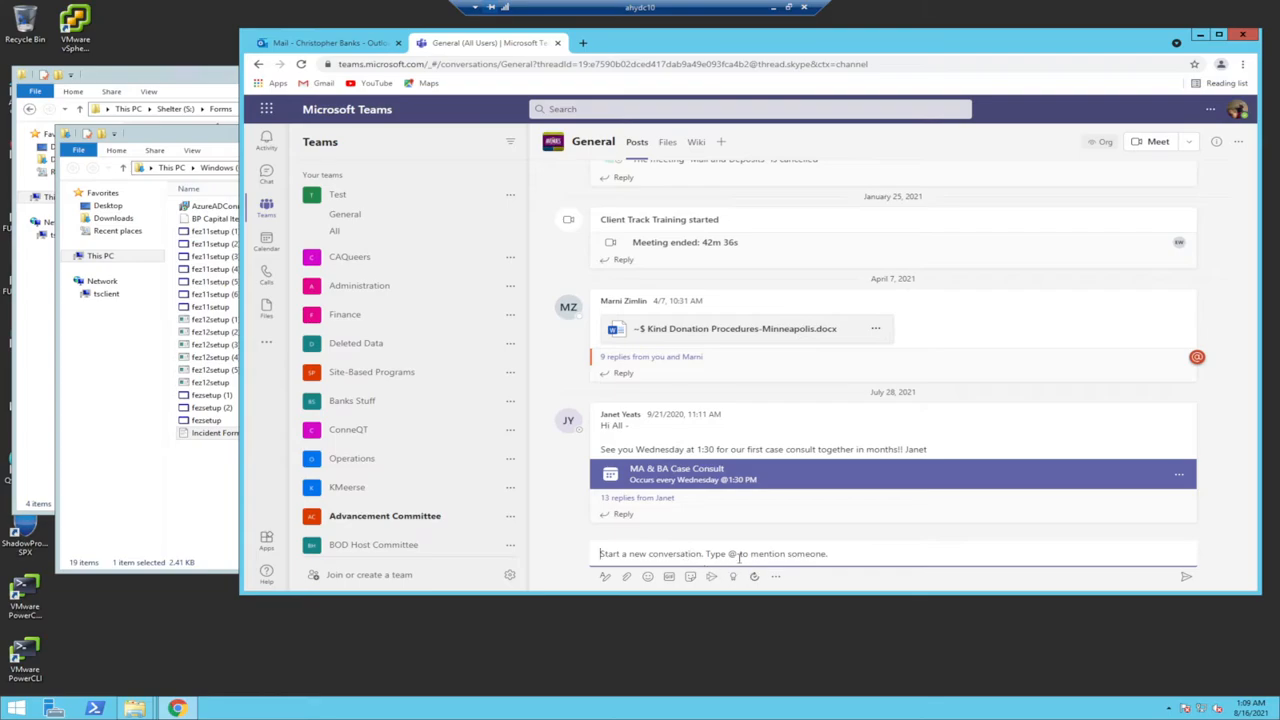
# Step: Post the copied Incident Form.docx link to the General channel, open the document from the post and close it
pyautogui.hotkey('ctrl', 'v')
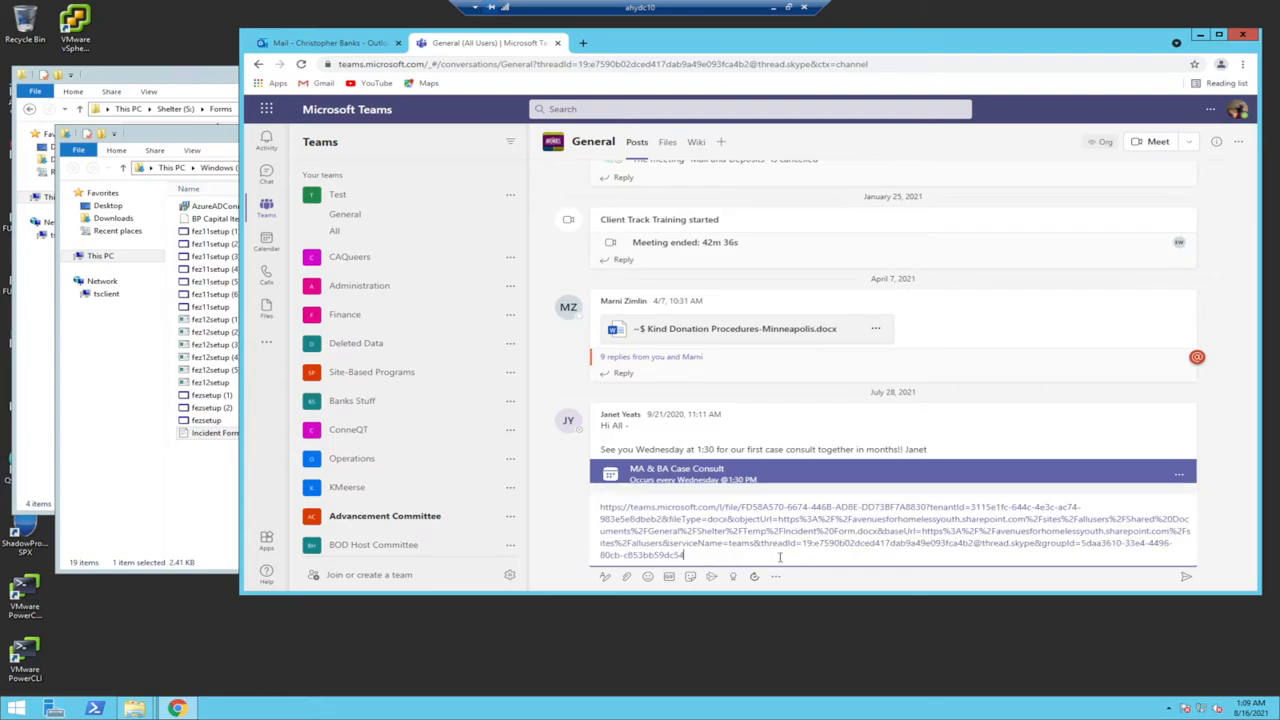
pyautogui.click(1184, 575)
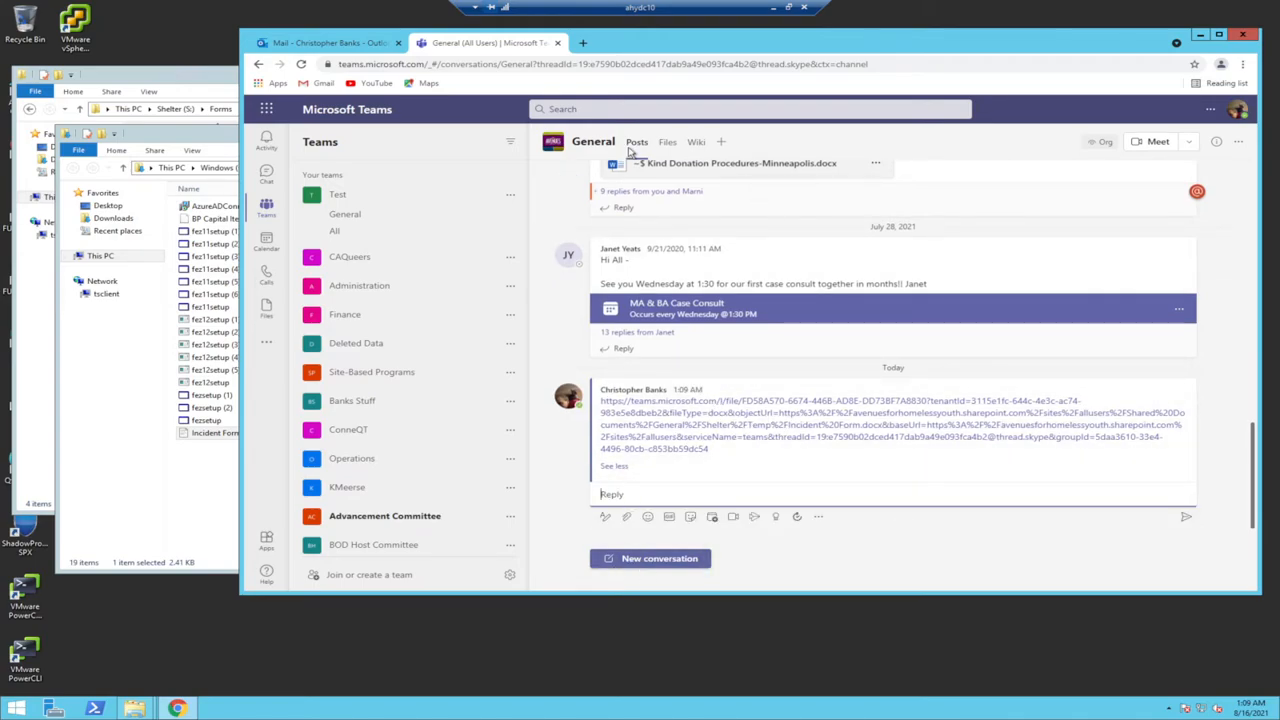
pyautogui.click(805, 424)
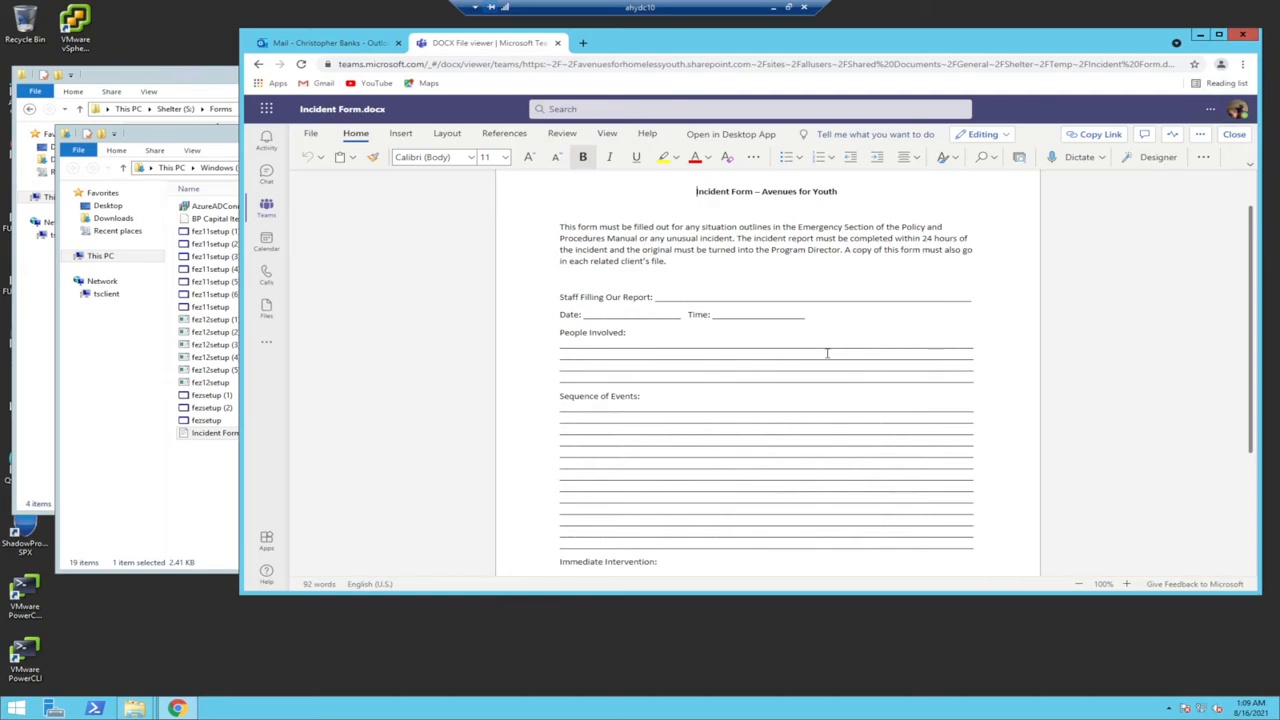
pyautogui.click(1230, 131)
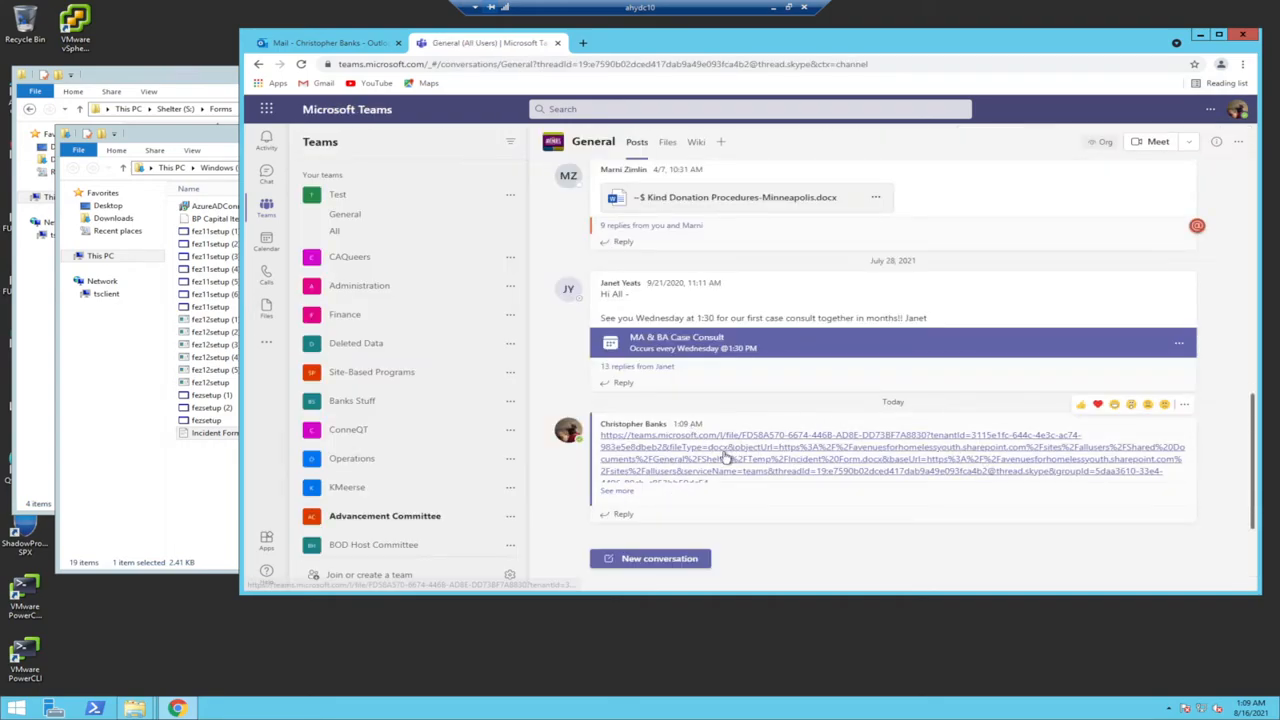
# Step: Delete the posted link message from the General channel and look back through the earlier posts
pyautogui.click(1186, 403)
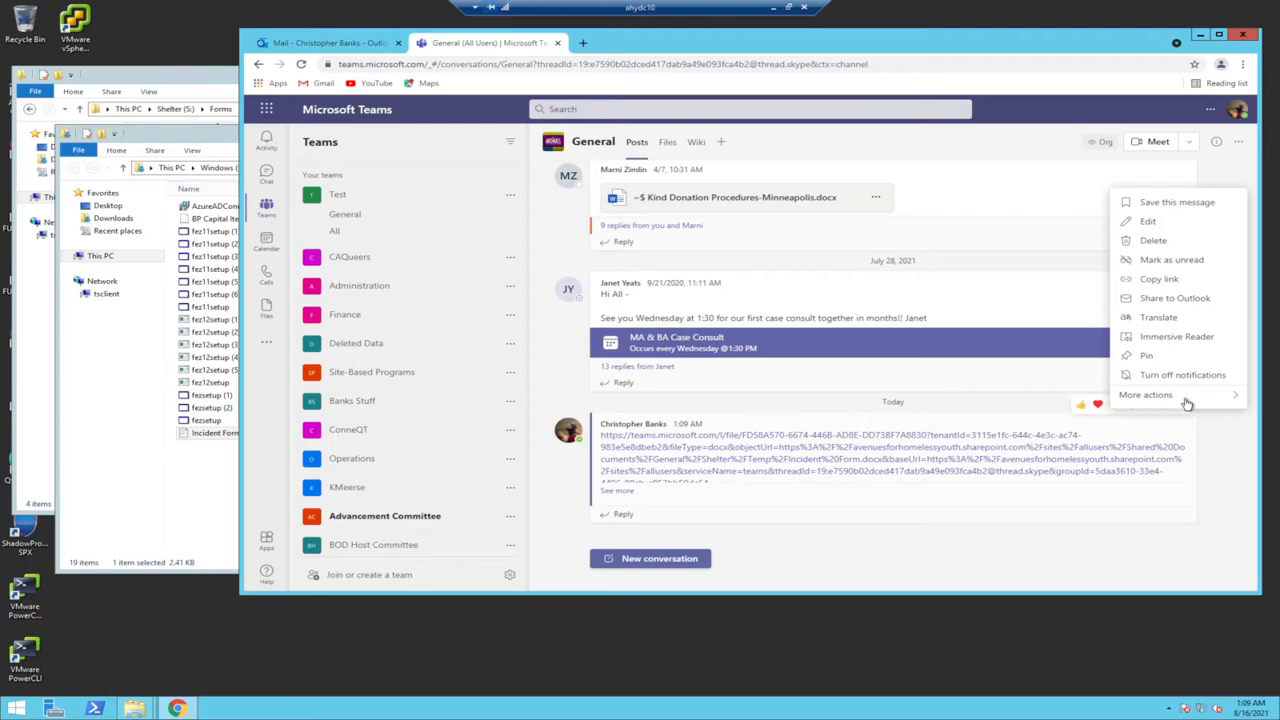
pyautogui.click(1158, 243)
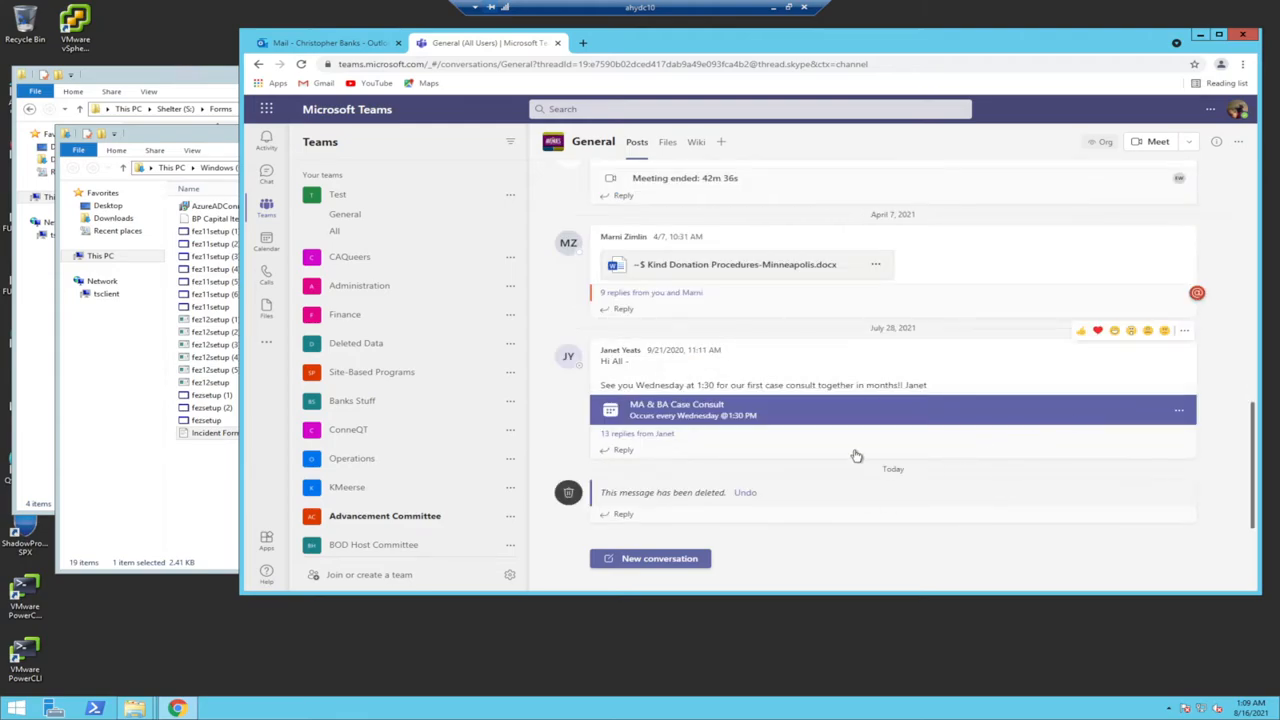
pyautogui.scroll(15, 765, 490)
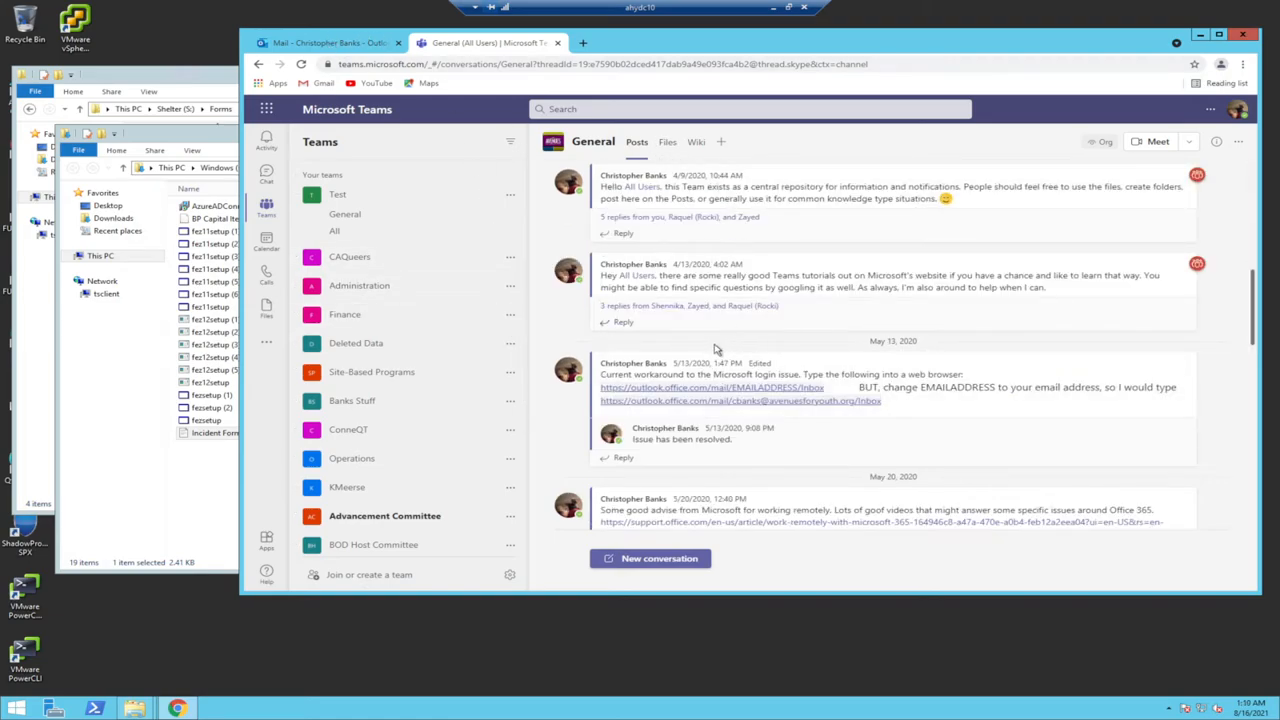
# Step: Show the General channel's files, and open the management page of the Banks Stuff team to view its members
pyautogui.click(665, 144)
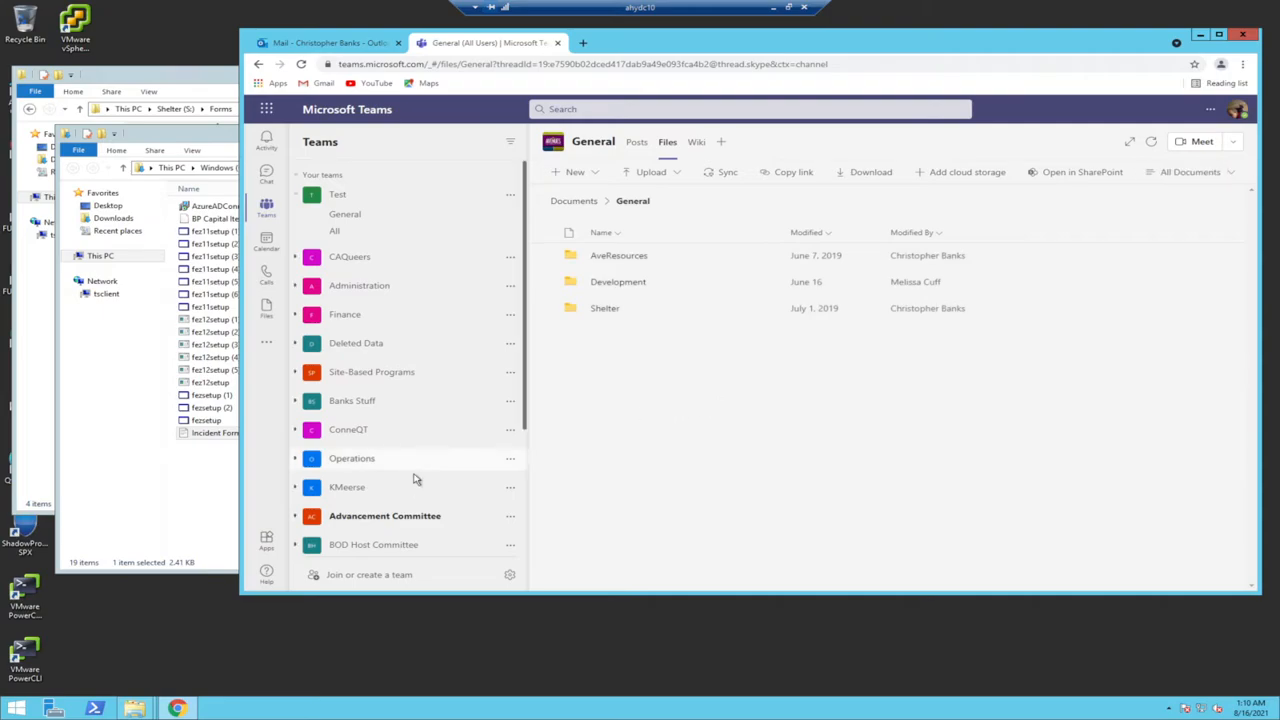
pyautogui.scroll(-4, 416, 479)
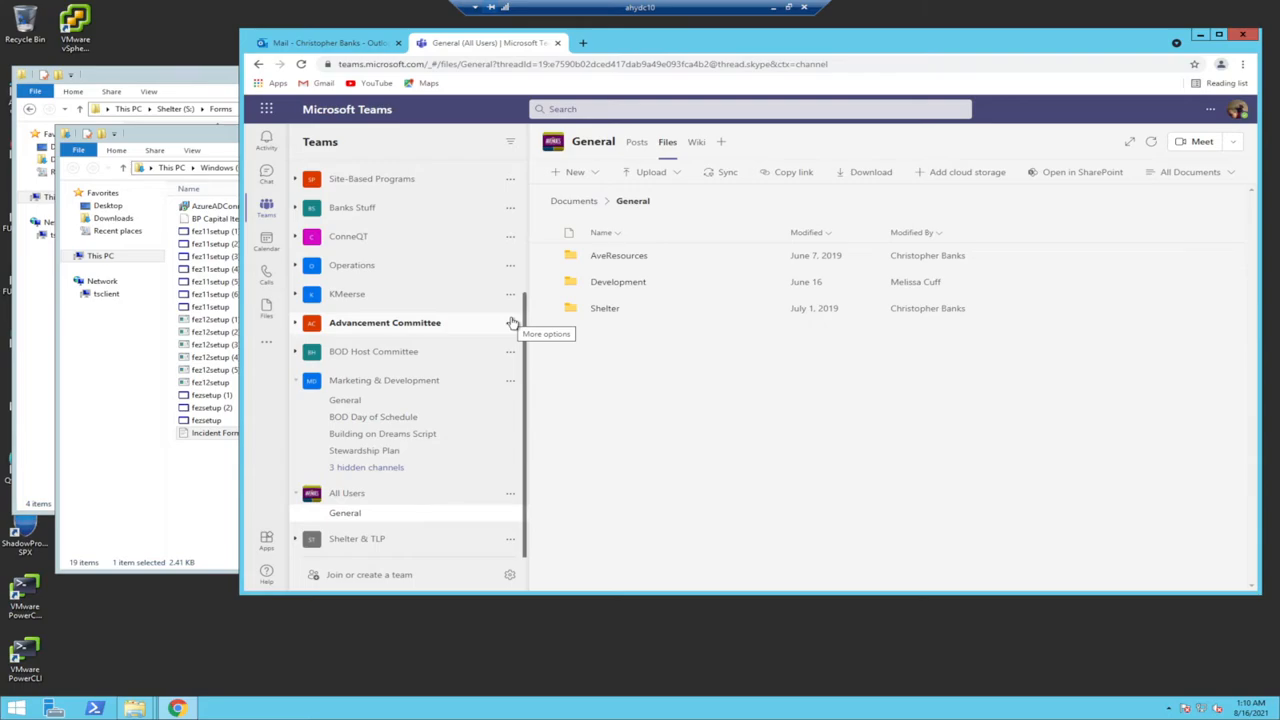
pyautogui.click(510, 210)
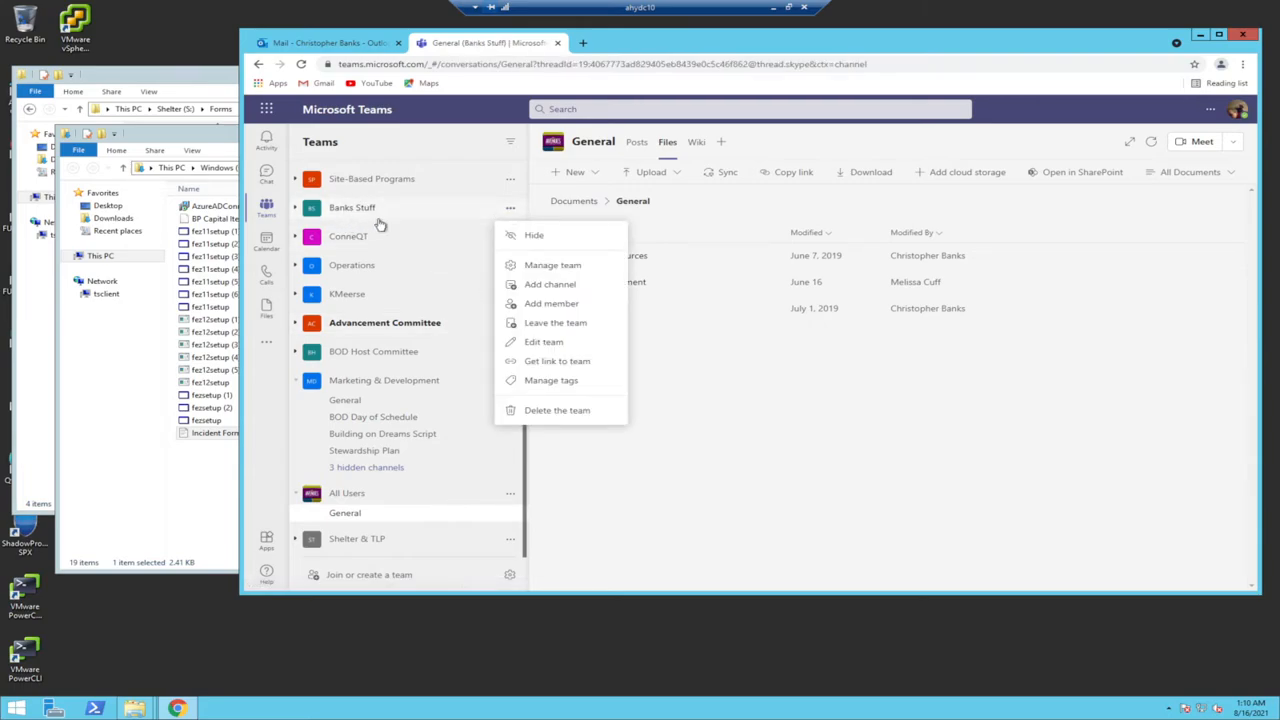
pyautogui.click(372, 214)
pyautogui.click(510, 210)
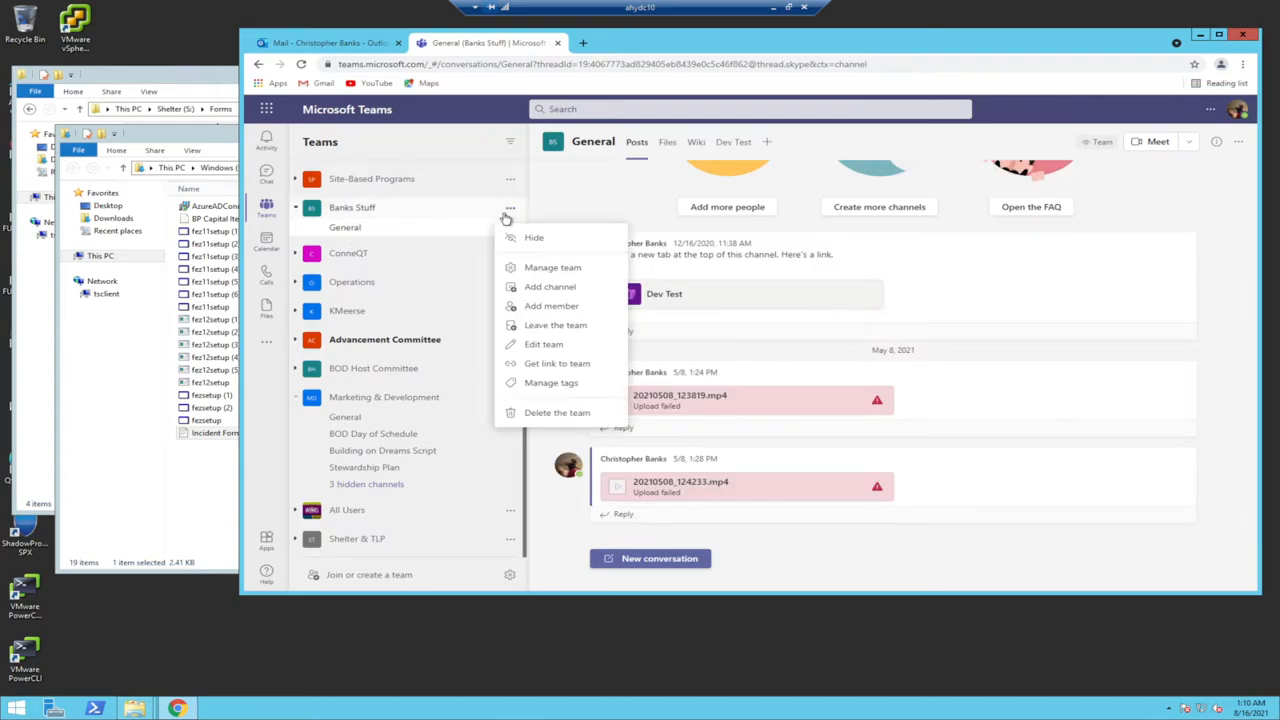
pyautogui.click(552, 270)
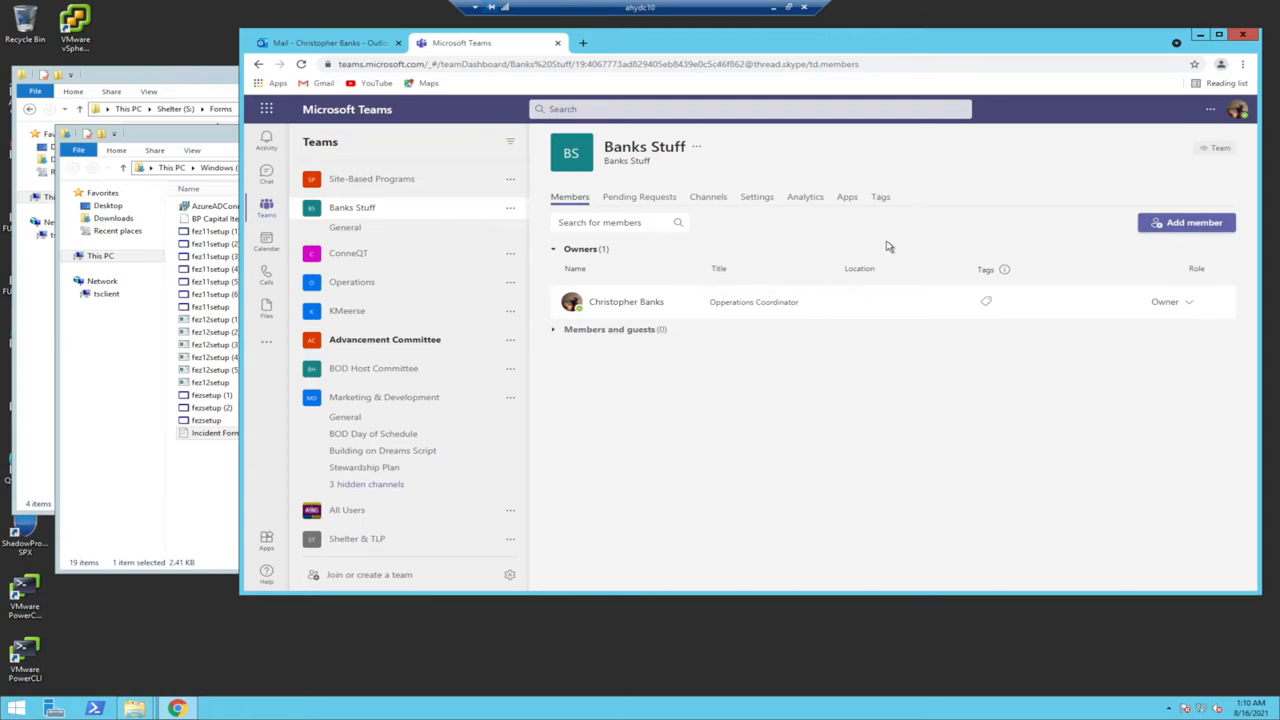
# Step: Show the options of the Banks Stuff team's General channel, and look through that channel's files
pyautogui.click(511, 230)
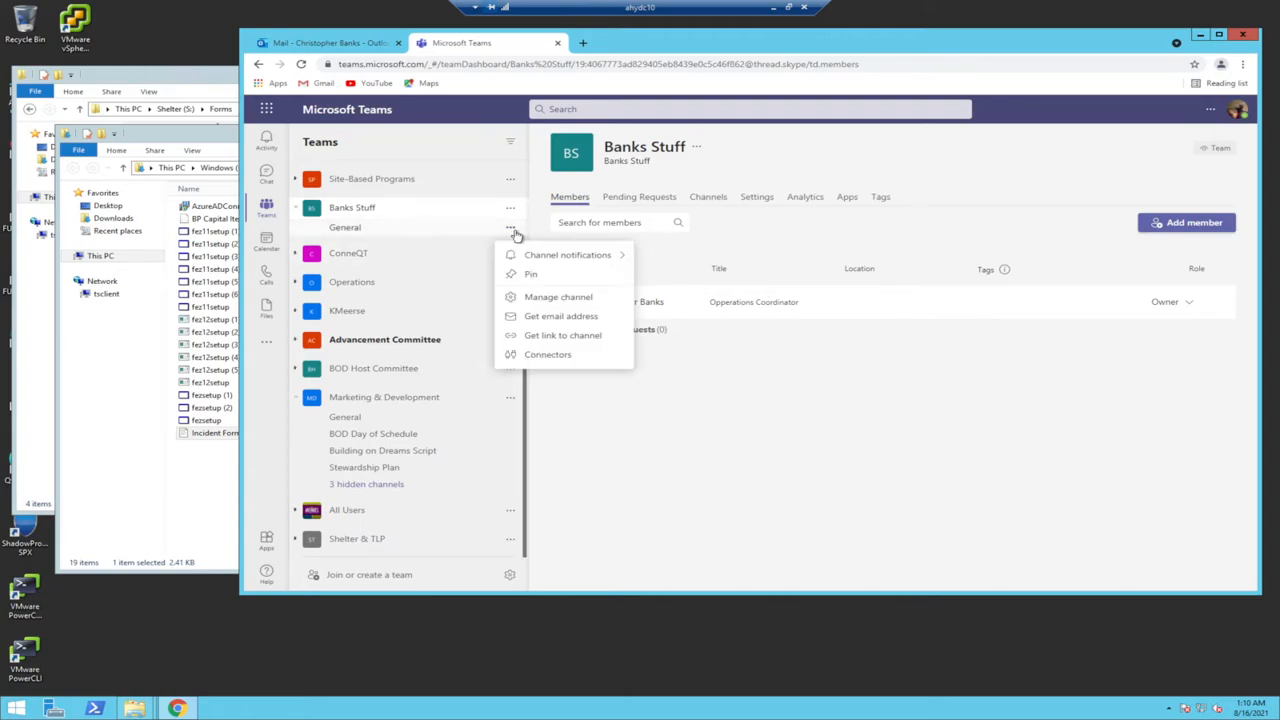
pyautogui.click(511, 231)
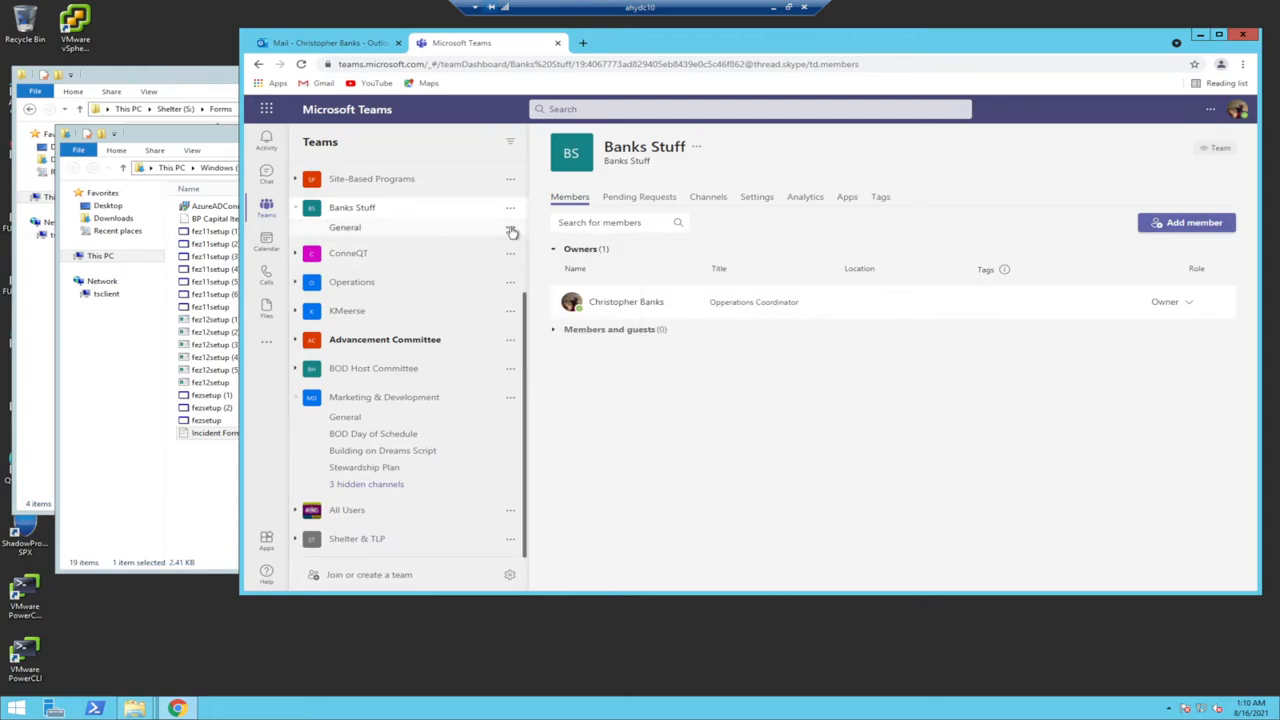
pyautogui.click(429, 231)
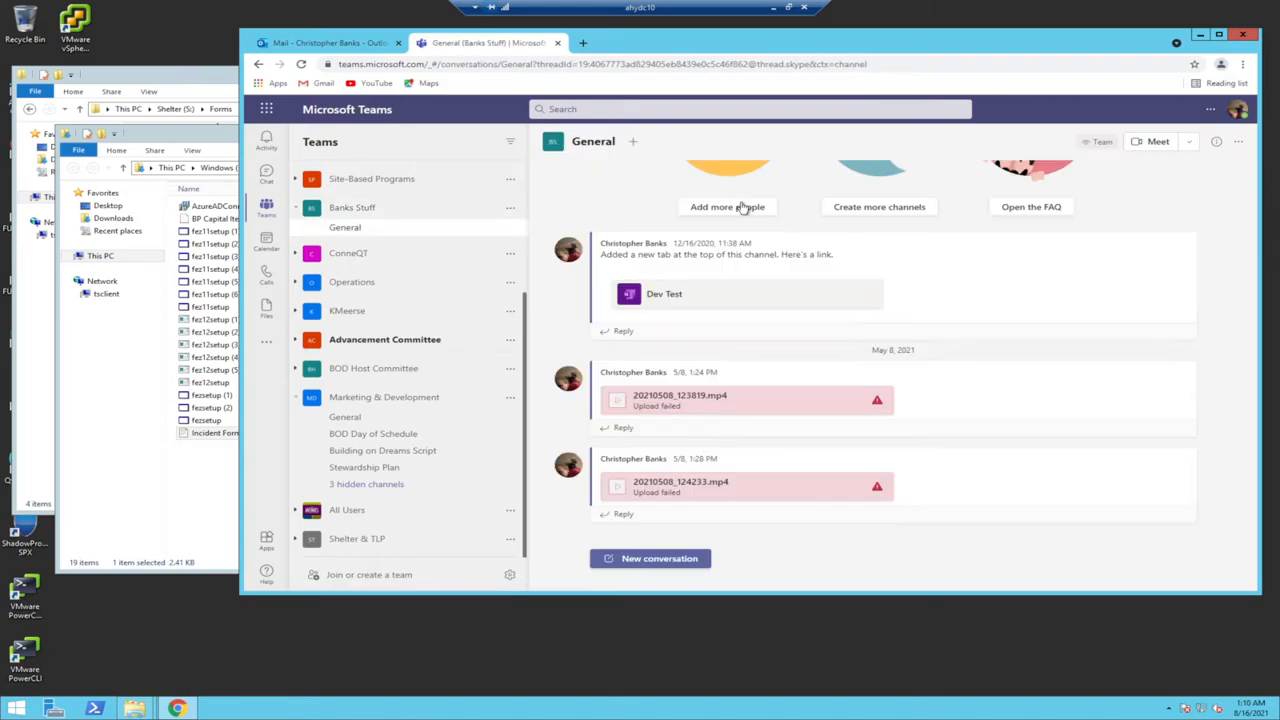
pyautogui.click(667, 142)
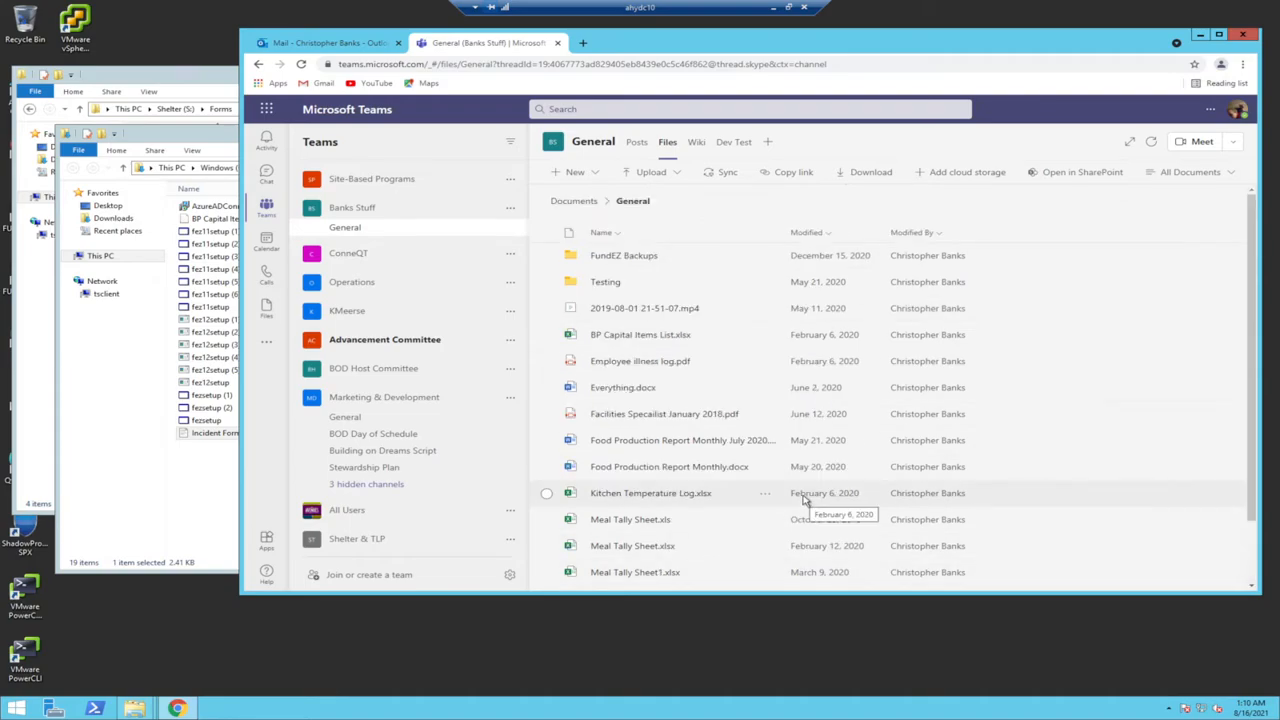
pyautogui.scroll(-1, 805, 500)
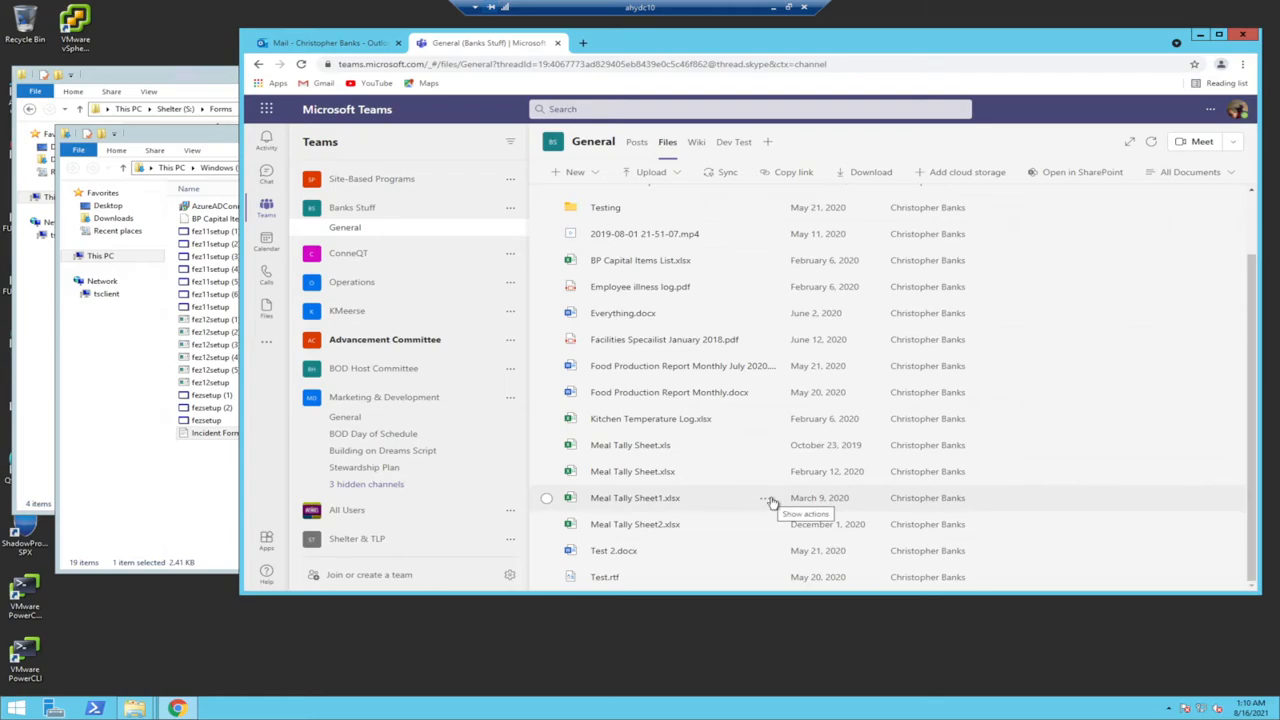
pyautogui.scroll(1, 701, 489)
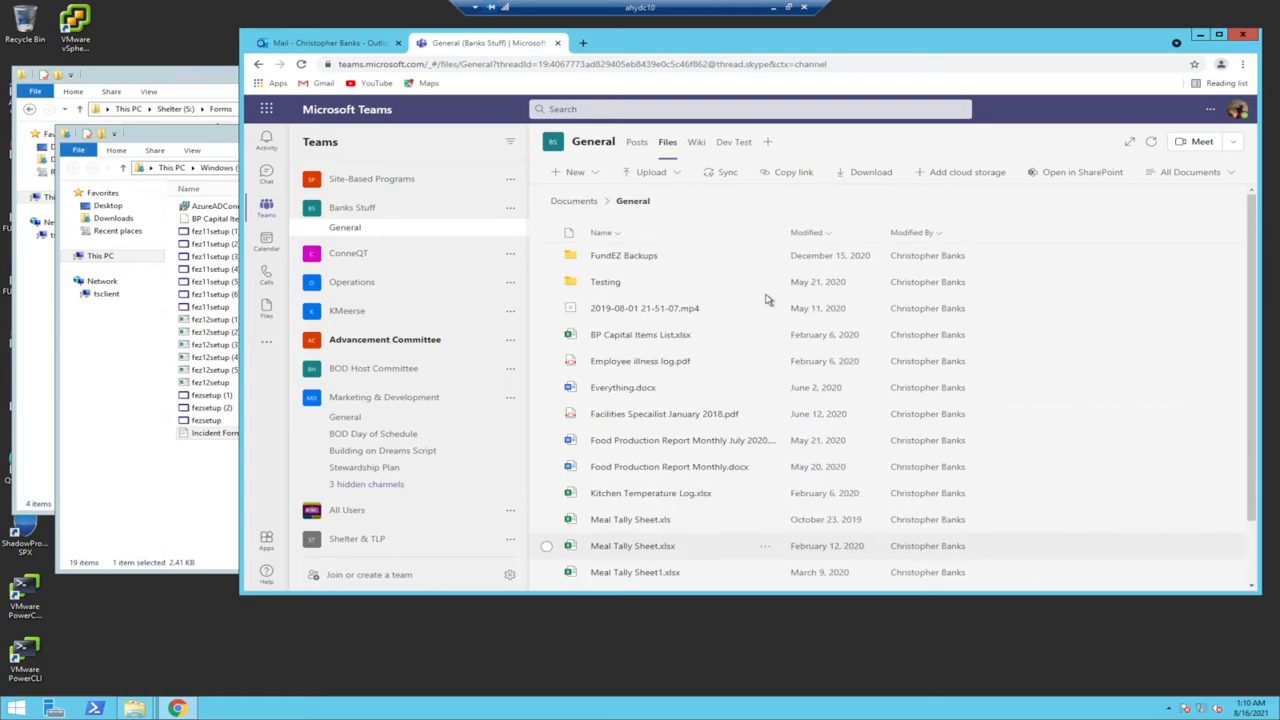
# Step: Create a private team from scratch with the name Test Team
pyautogui.click(358, 576)
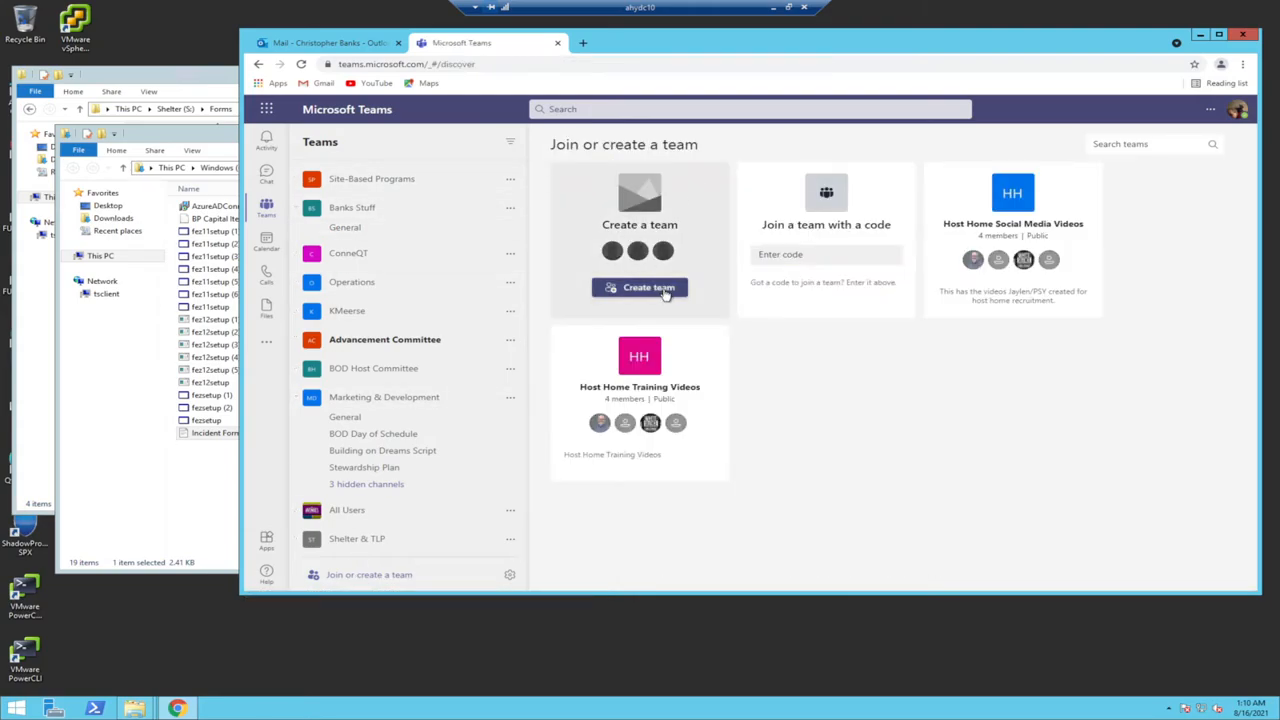
pyautogui.click(664, 292)
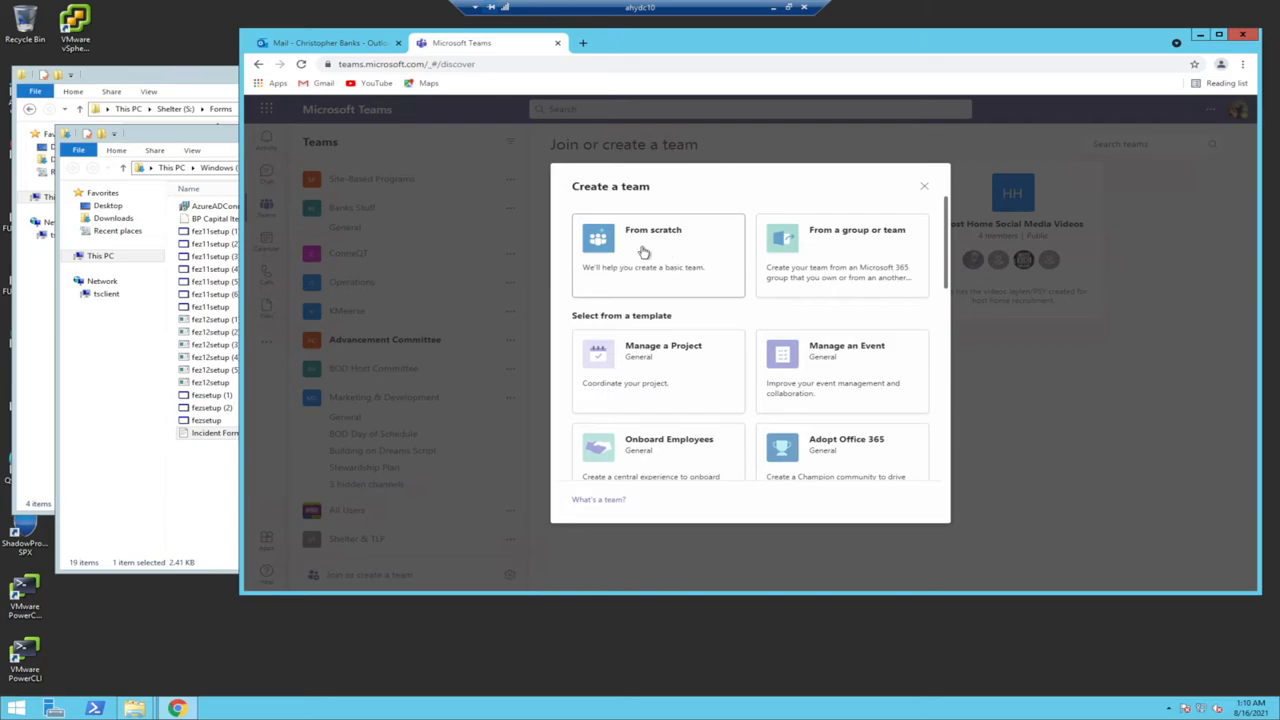
pyautogui.click(644, 253)
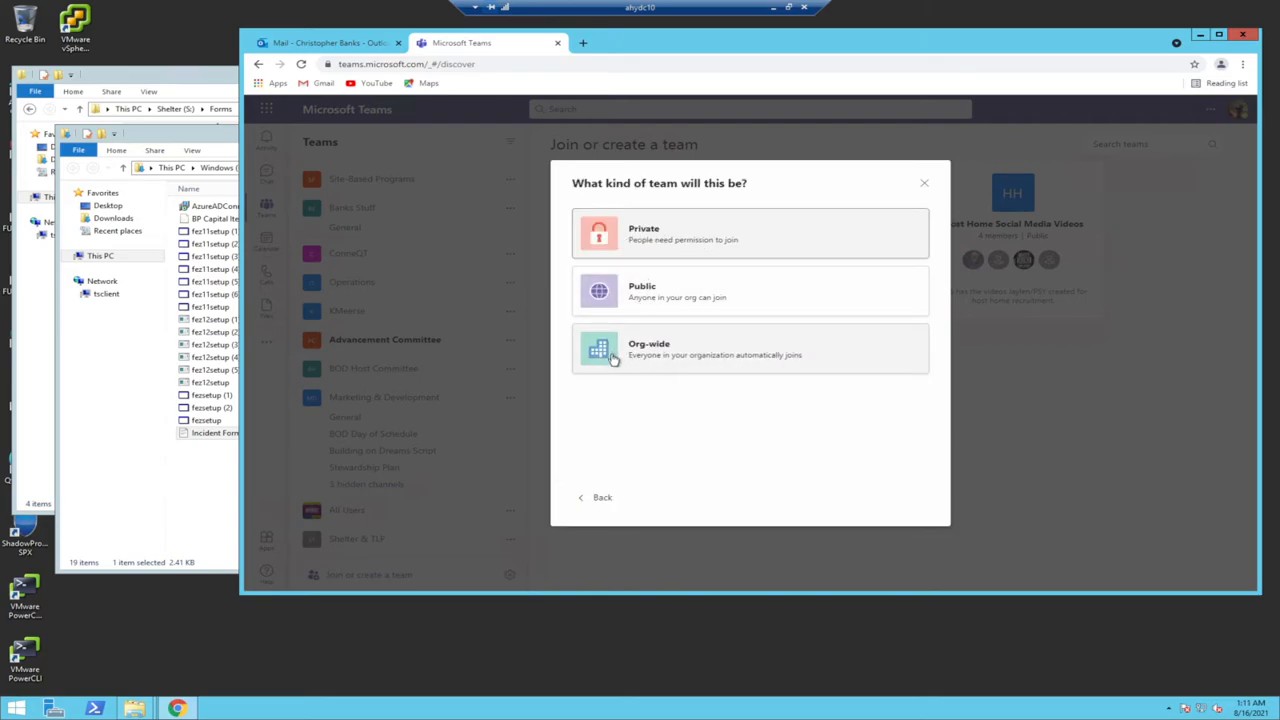
pyautogui.click(663, 240)
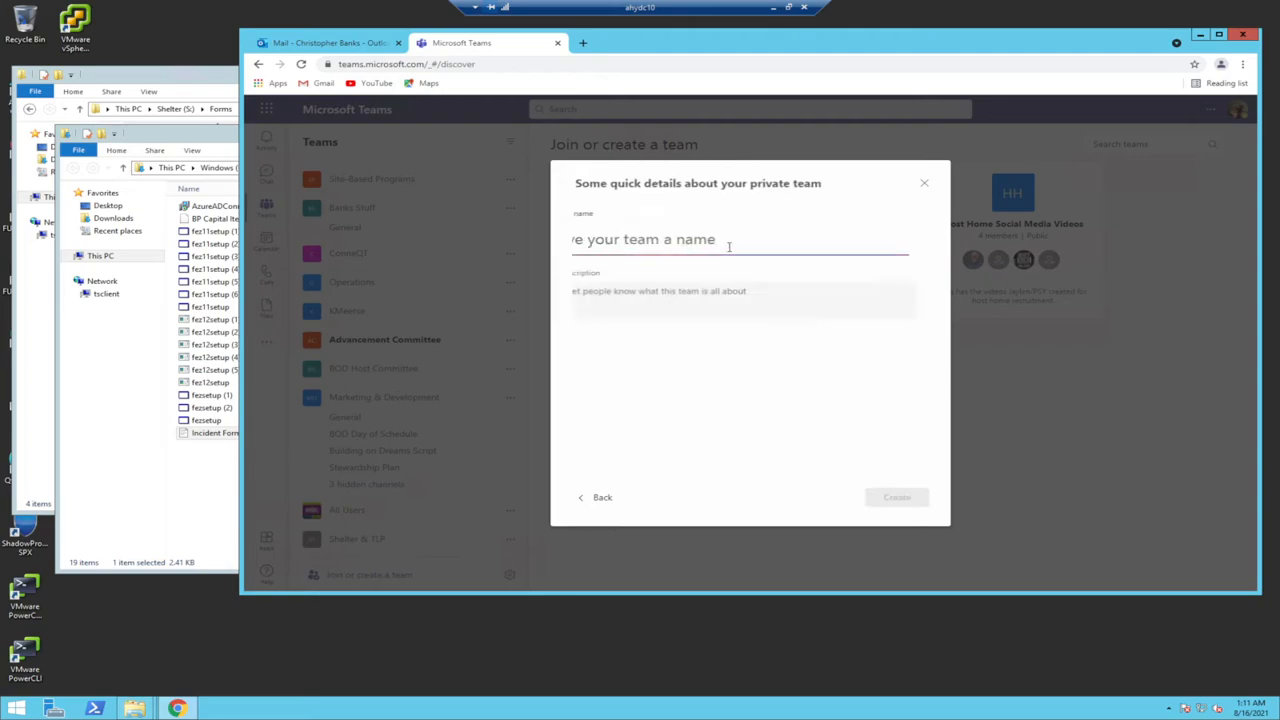
pyautogui.write('T')
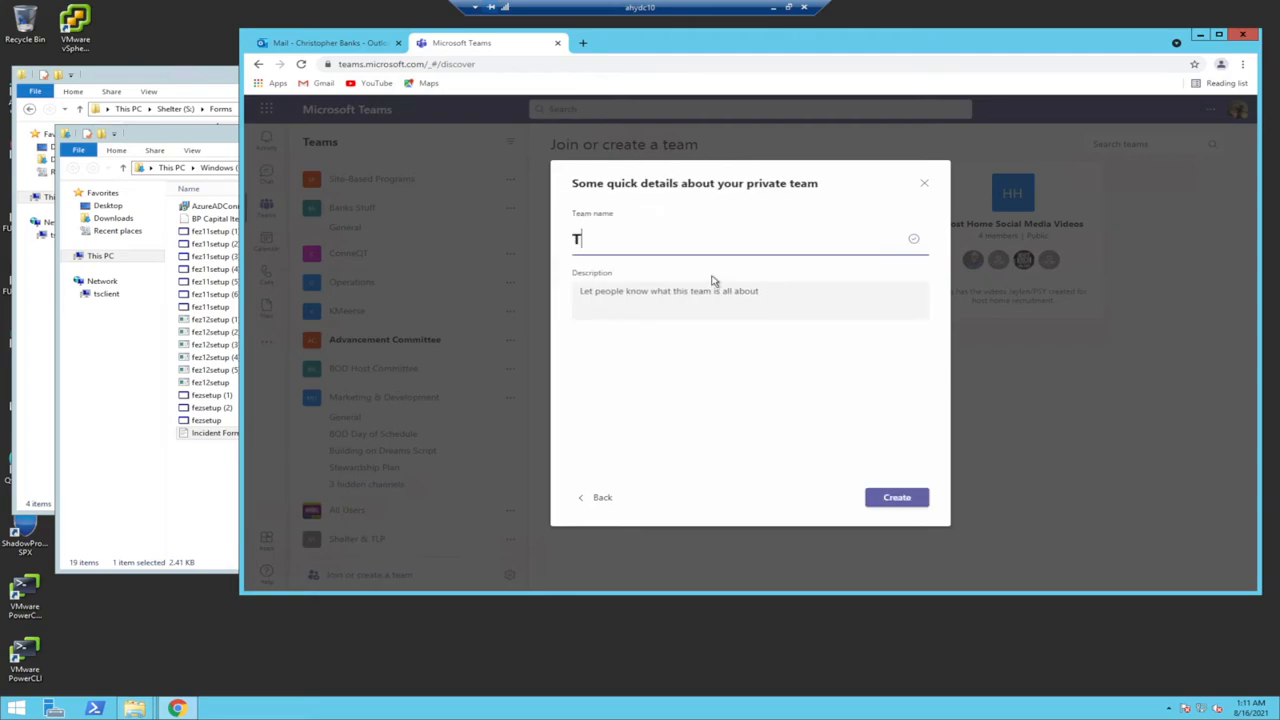
pyautogui.write('est Team')
pyautogui.click(898, 499)
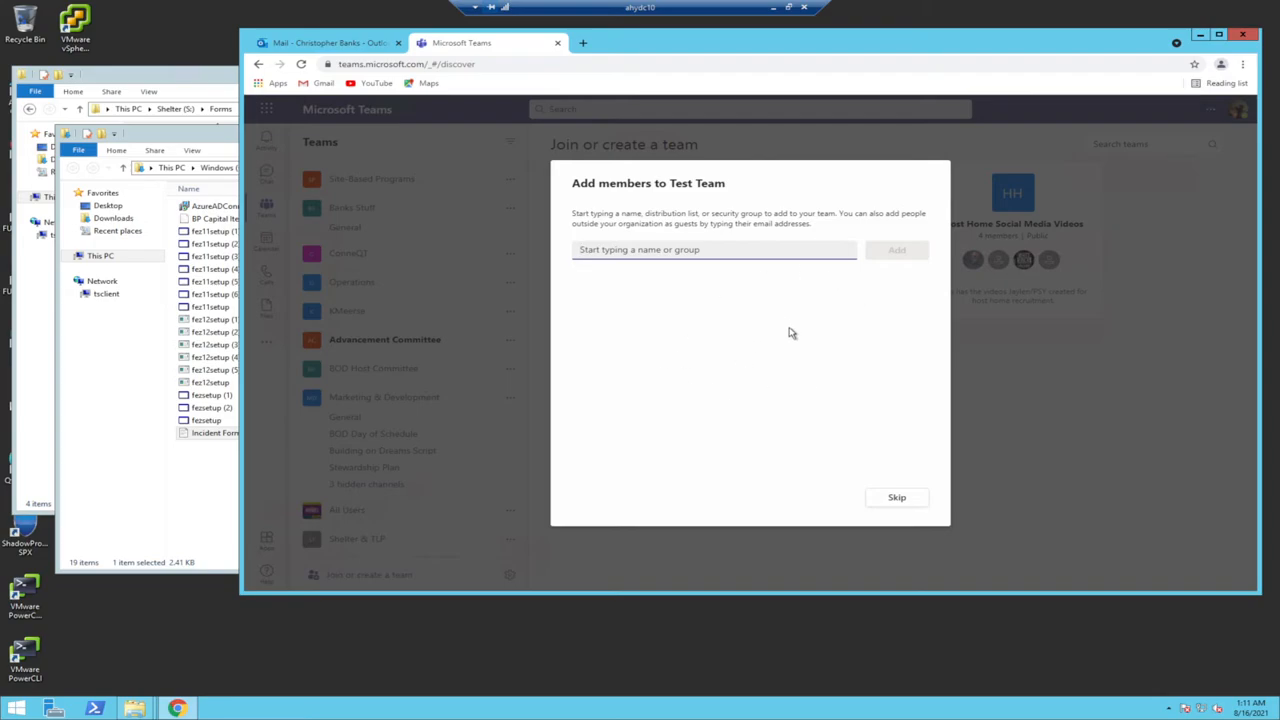
# Step: Look up and select a colleague in the member entry for Test Team, and skip adding members to finish the setup
pyautogui.write('rac')
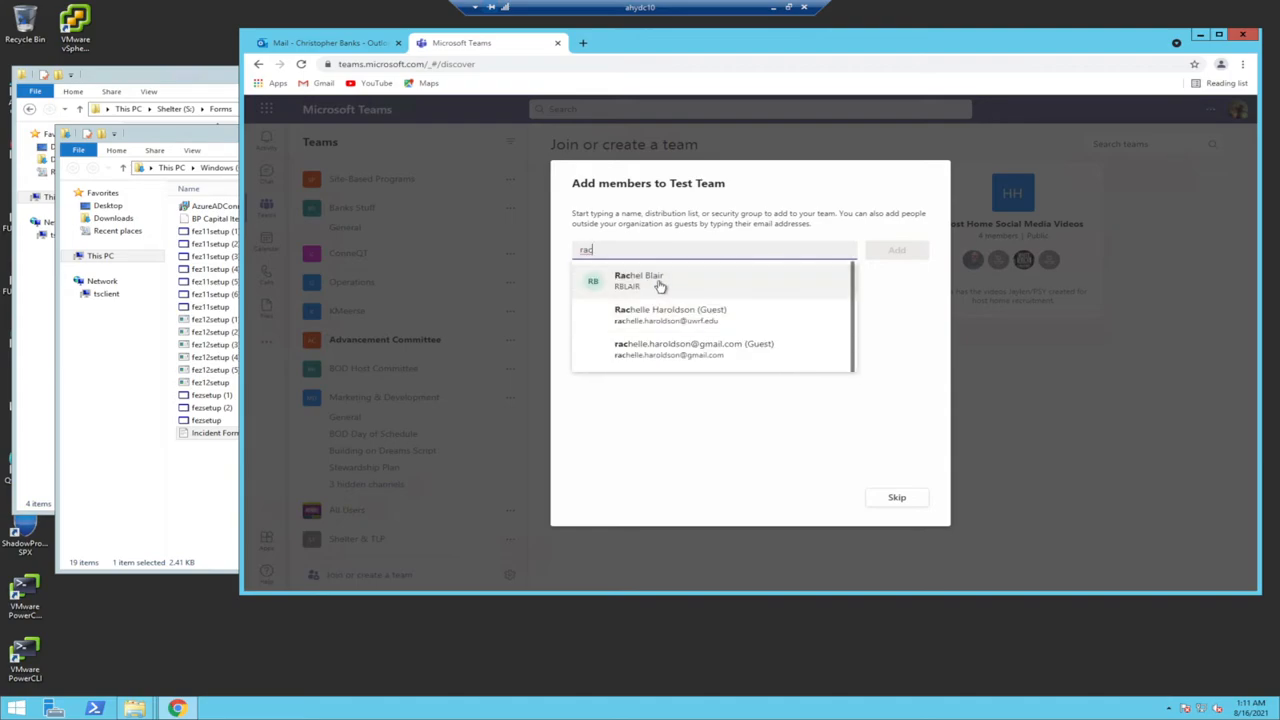
pyautogui.click(660, 286)
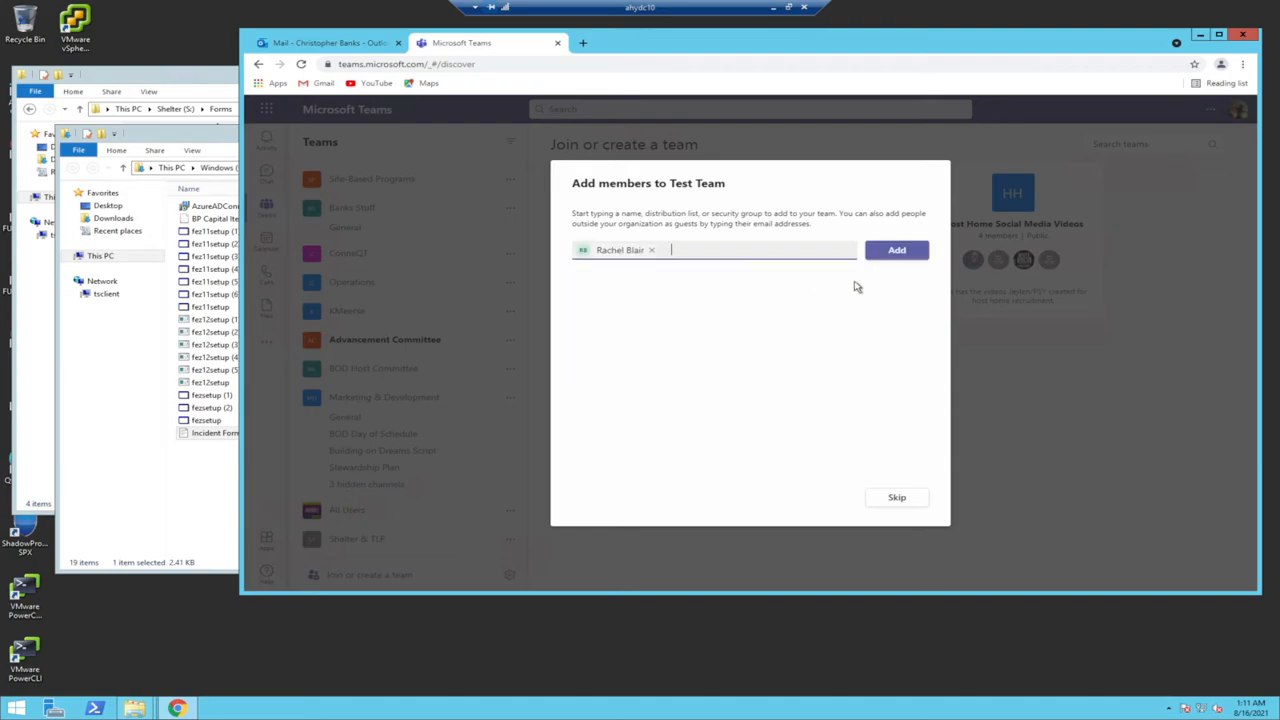
pyautogui.click(917, 495)
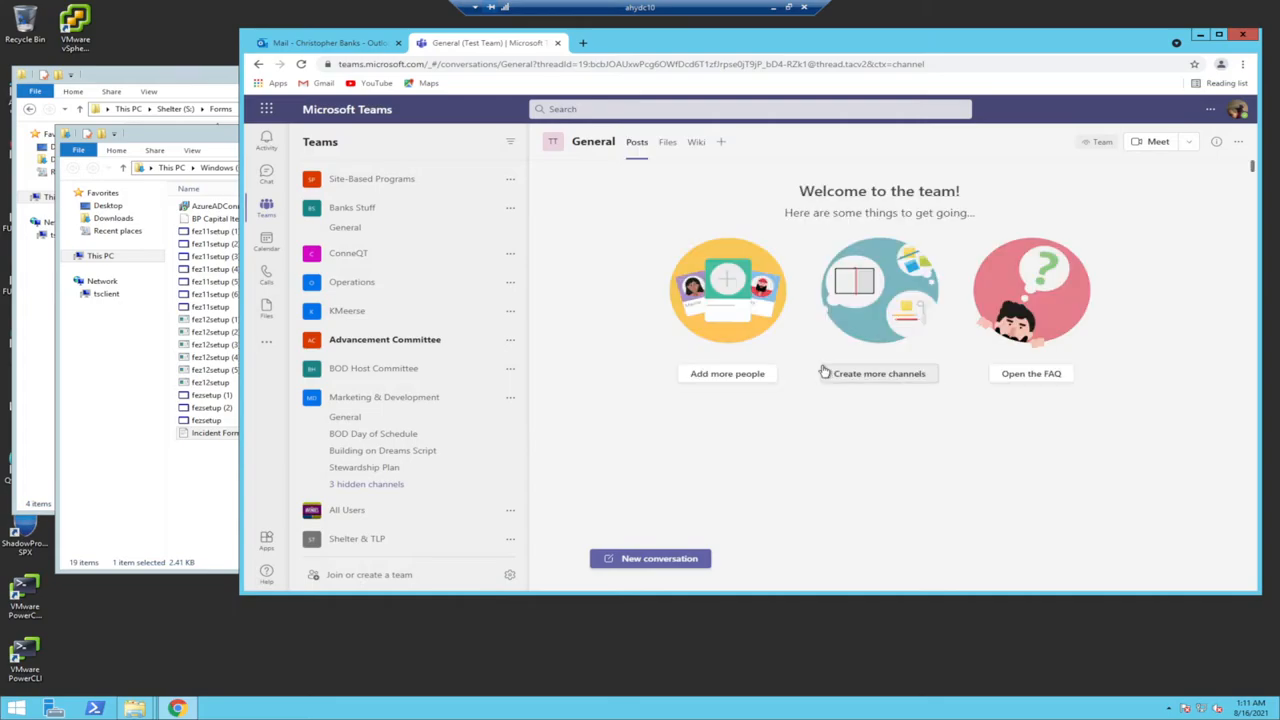
# Step: Upload Incident Form 81621 from the Downloads folder to the files of Test Team's General channel
pyautogui.click(668, 145)
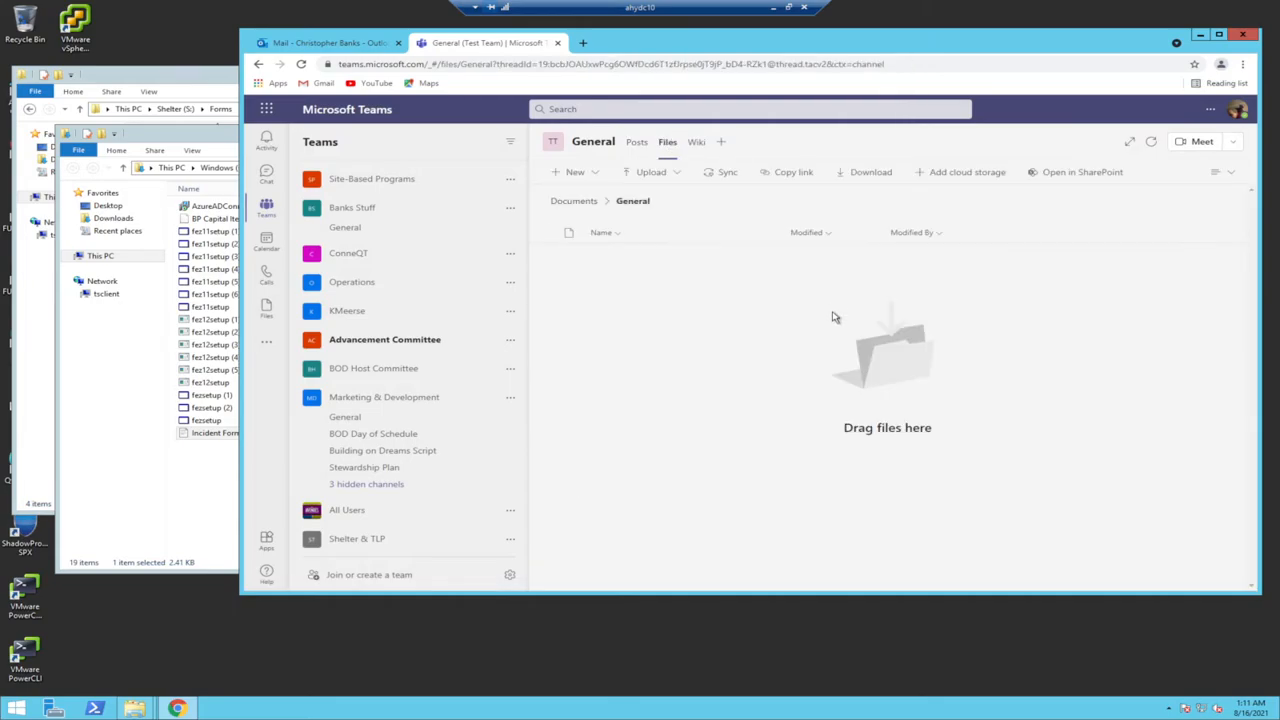
pyautogui.click(162, 140)
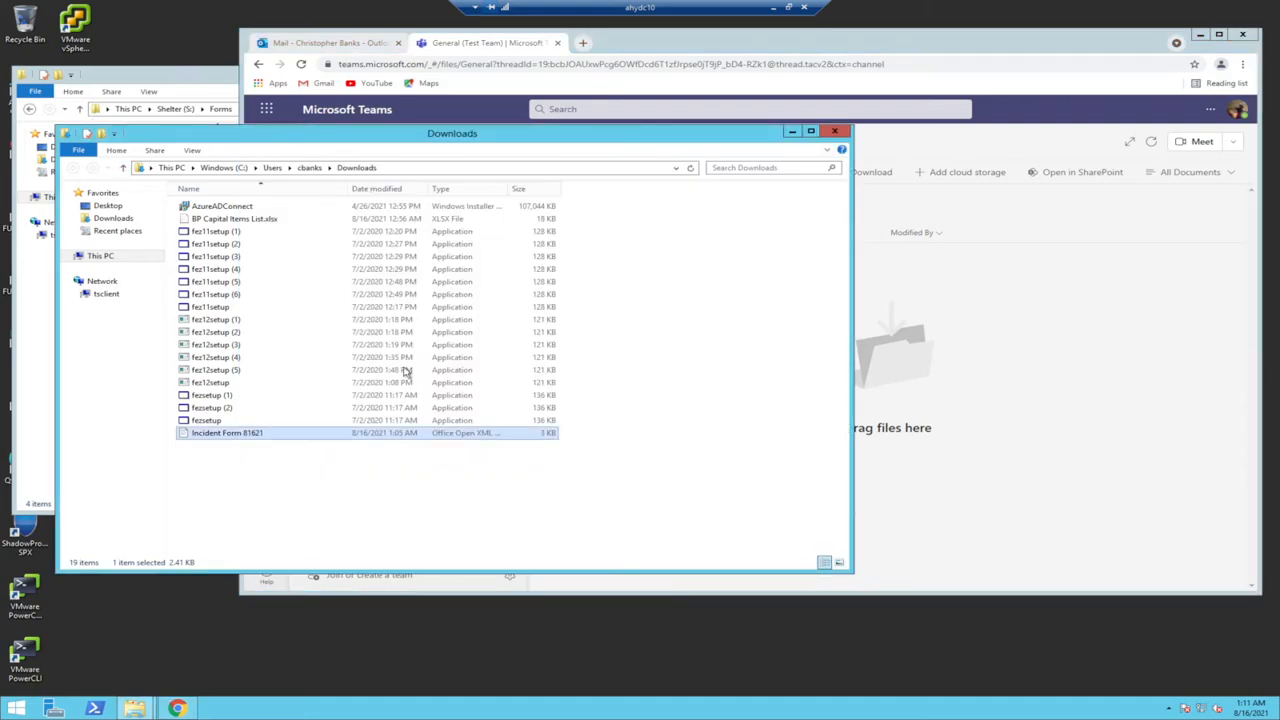
pyautogui.moveTo(218, 436); pyautogui.dragTo(1064, 420)
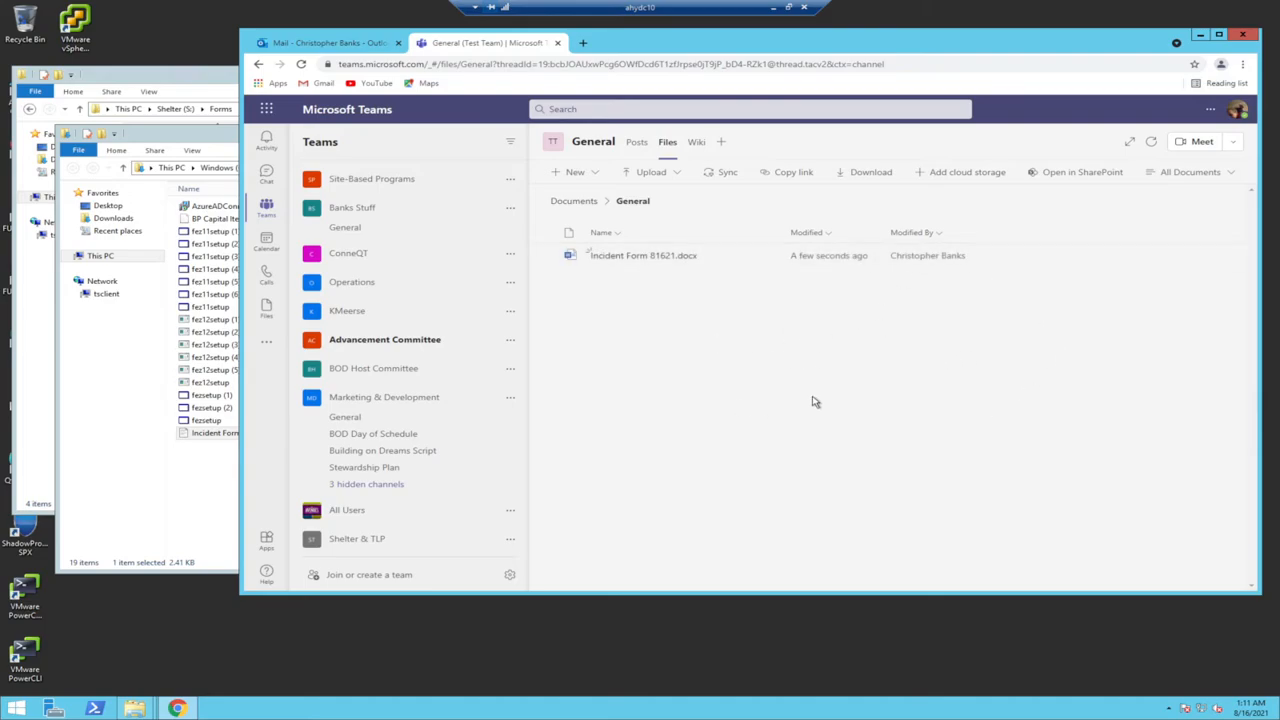
# Step: Show the types of new items that can be created in the General channel's files, and reposition the browser window
pyautogui.click(563, 175)
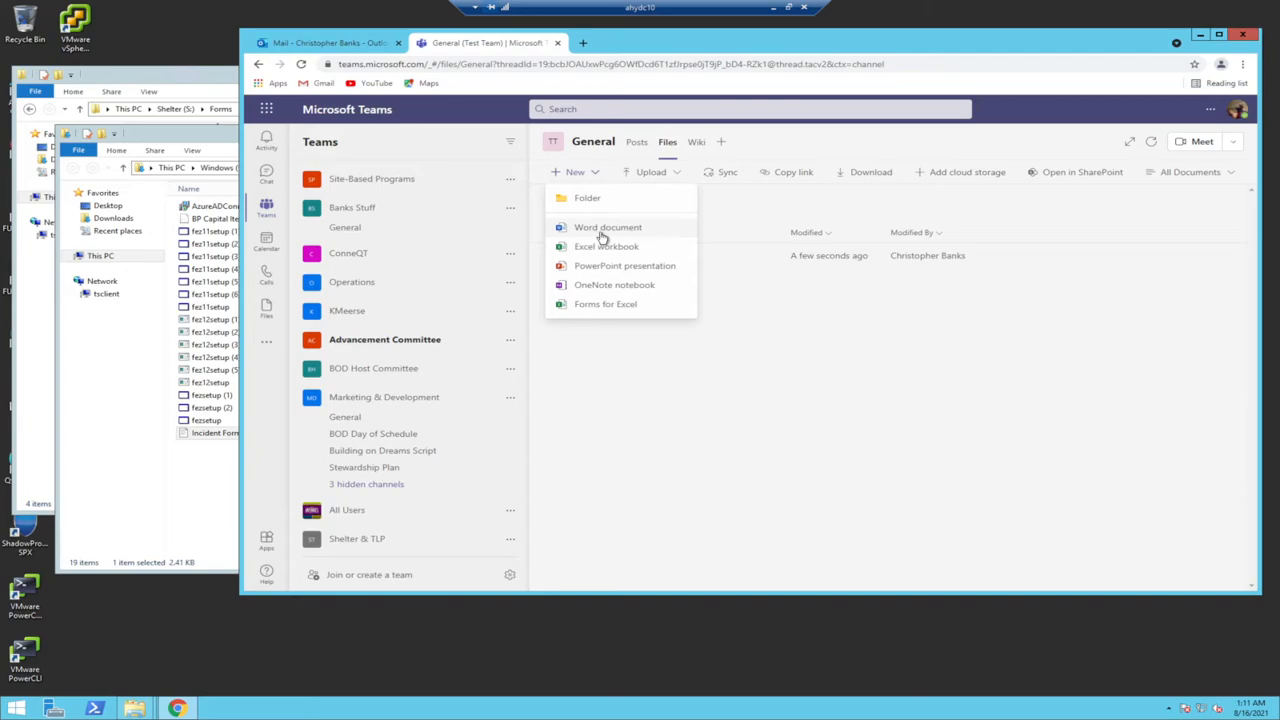
pyautogui.click(631, 327)
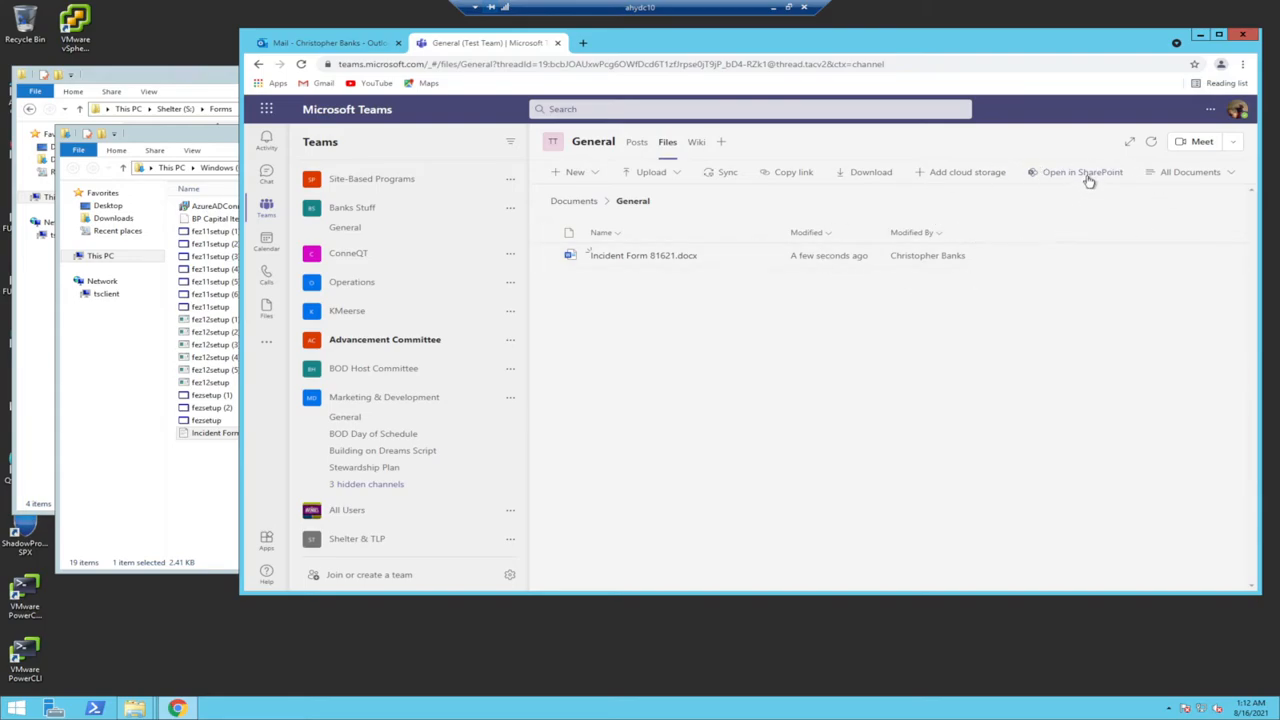
pyautogui.moveTo(985, 48); pyautogui.dragTo(889, 60)
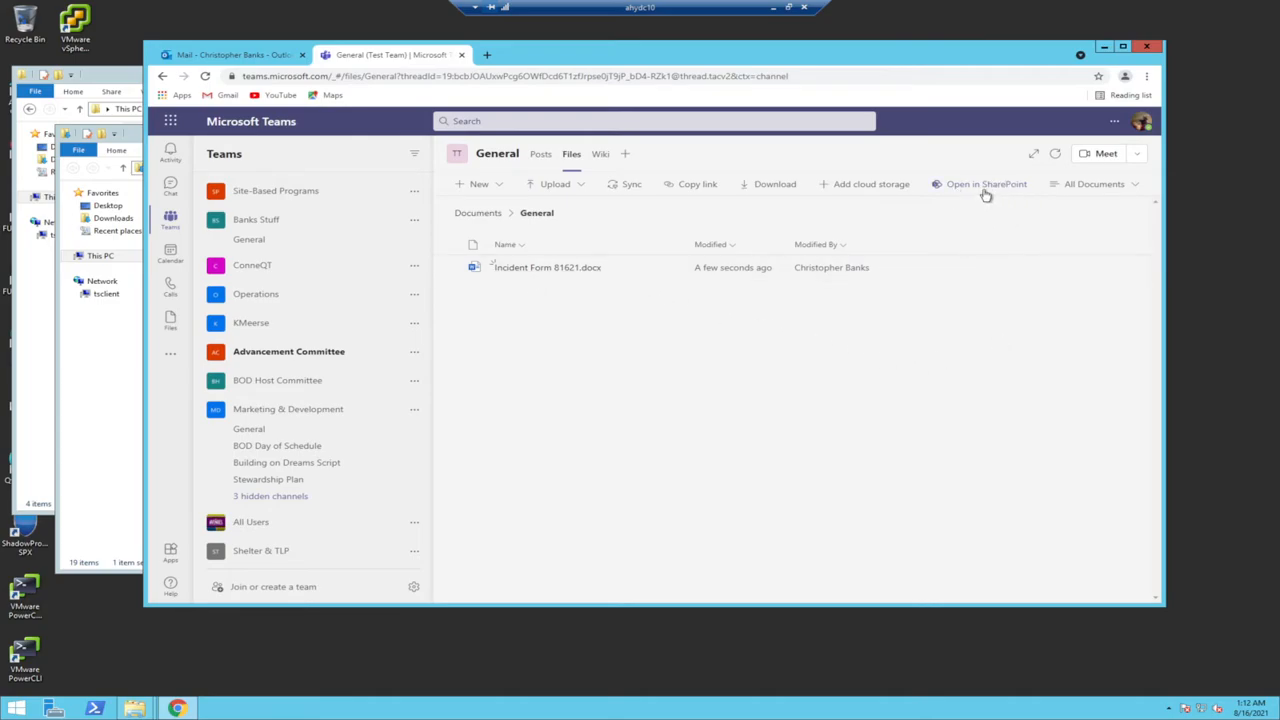
pyautogui.moveTo(893, 62); pyautogui.dragTo(934, 57)
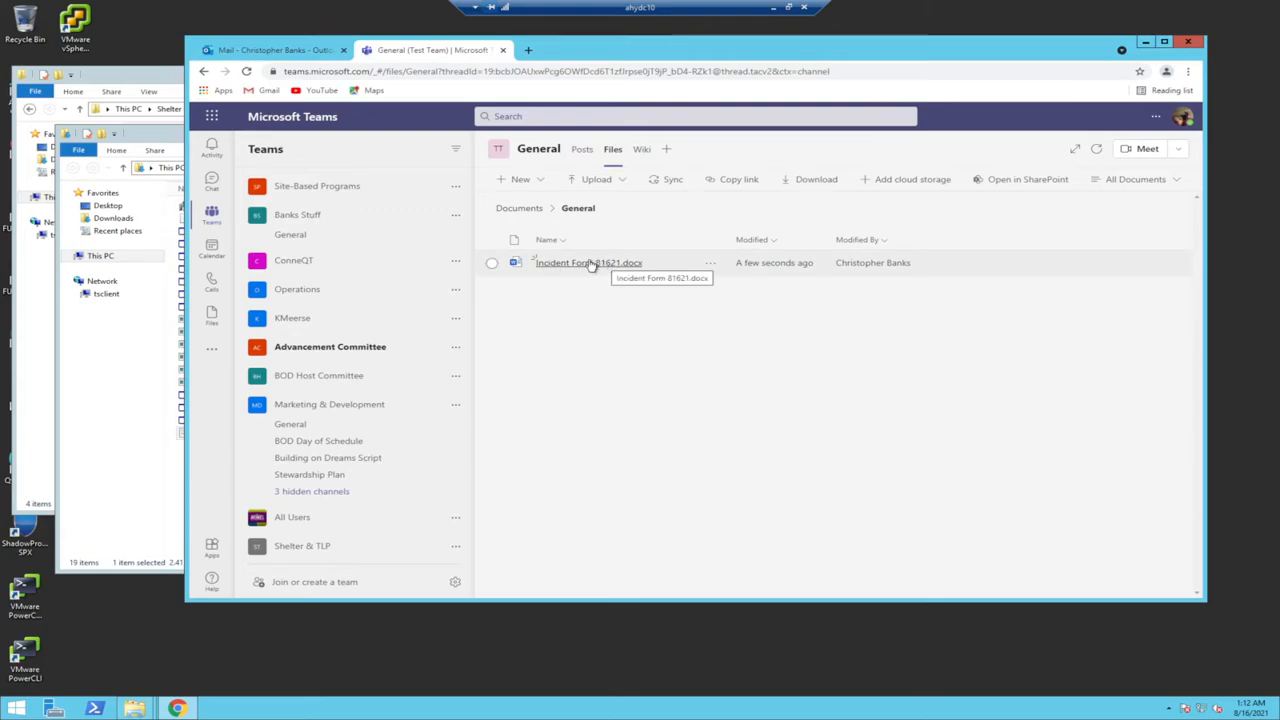
# Step: Delete Incident Form 81621.docx from the files of Test Team's General channel
pyautogui.scroll(-2, 380, 471)
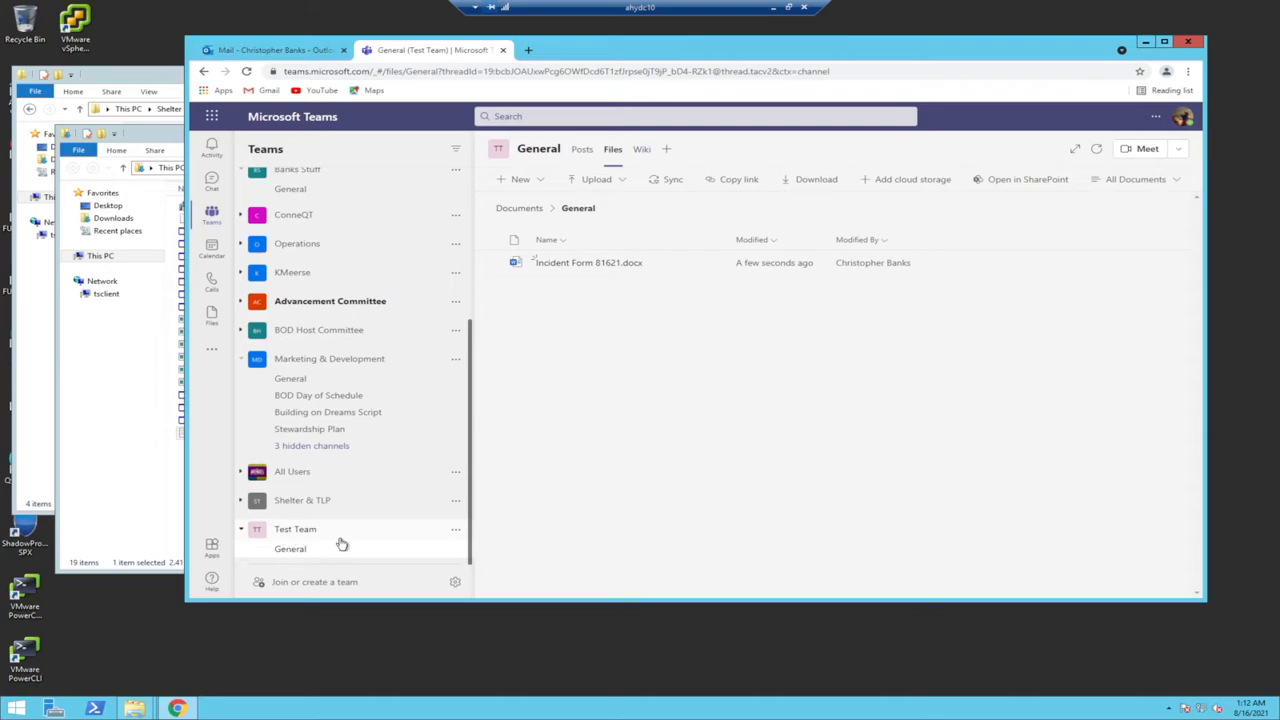
pyautogui.click(511, 274)
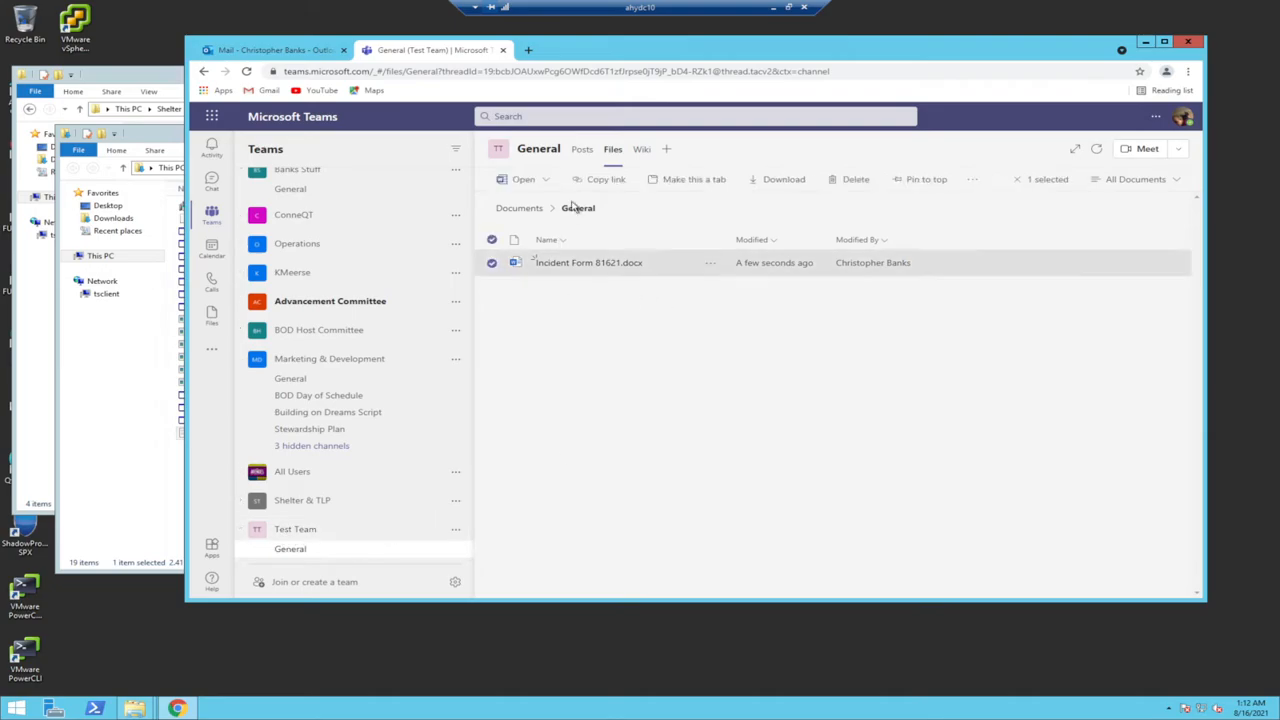
pyautogui.click(862, 182)
pyautogui.click(728, 386)
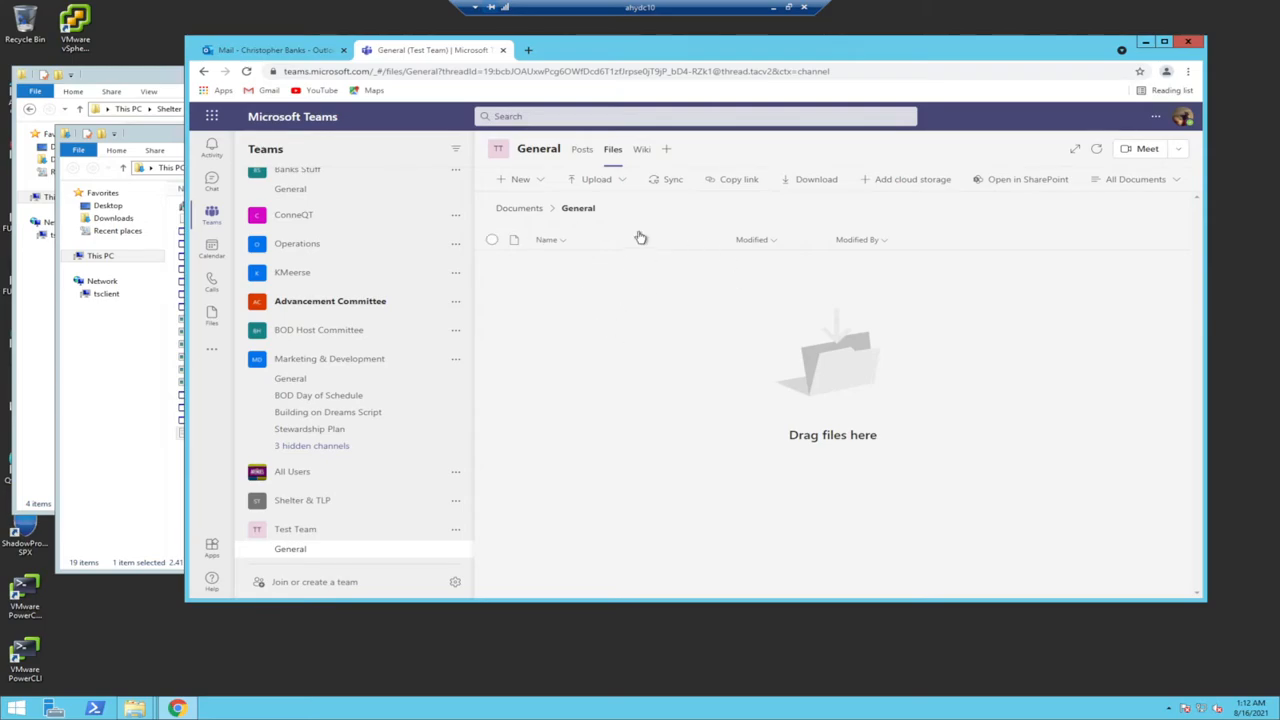
# Step: Open Test Team's files in SharePoint and restore Incident Form 81621.docx from the site's recycle bin
pyautogui.click(1010, 182)
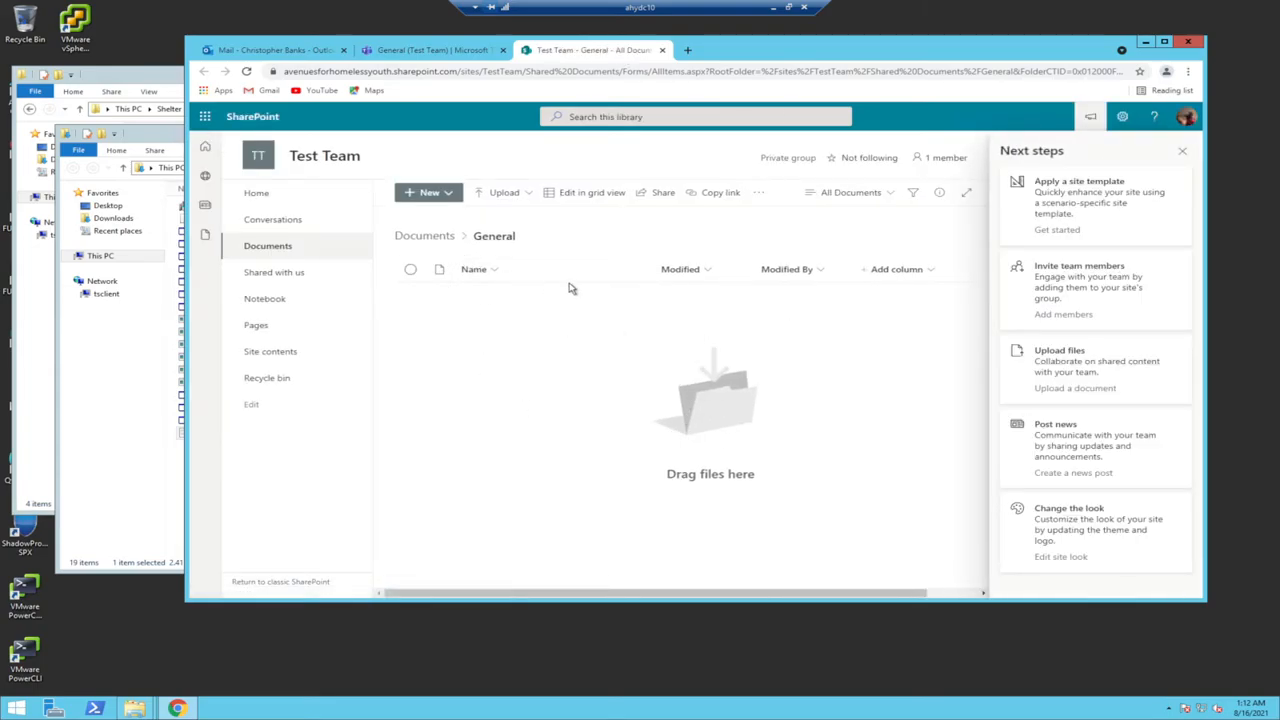
pyautogui.click(258, 380)
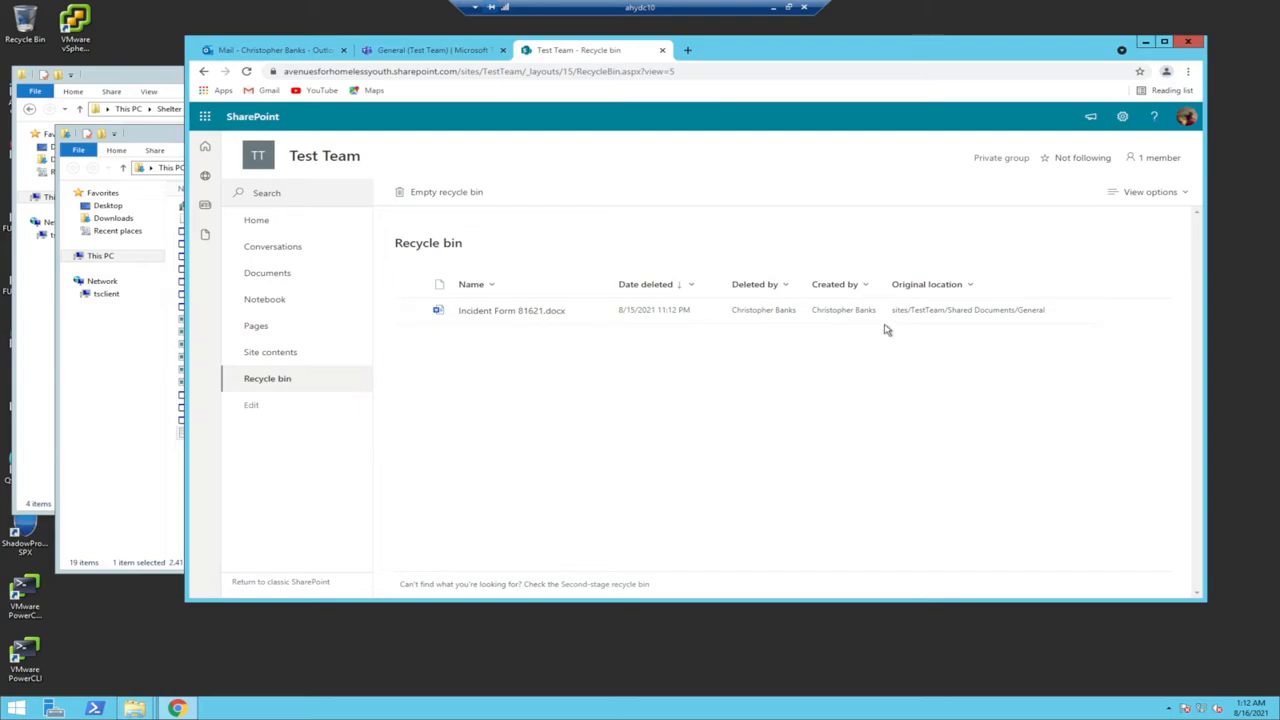
pyautogui.click(410, 310)
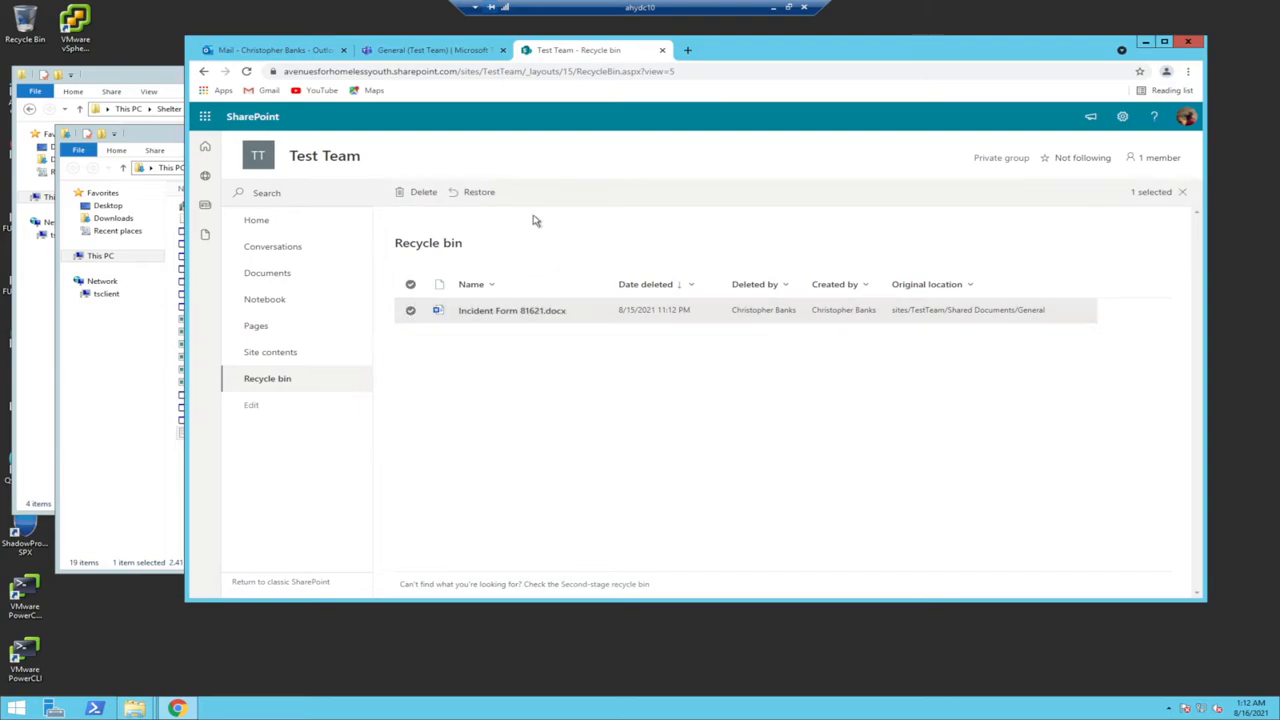
pyautogui.click(482, 192)
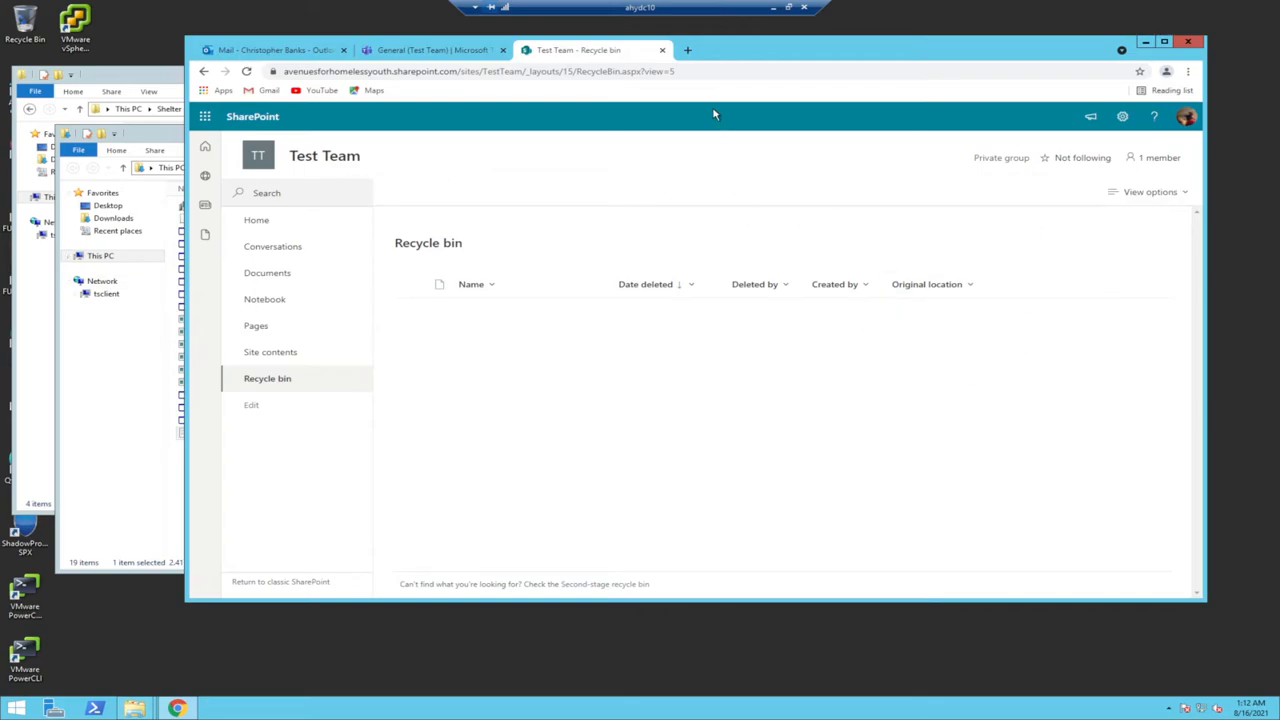
# Step: Return to Teams from SharePoint and reopen the General folder from Documents to reload its files
pyautogui.click(662, 50)
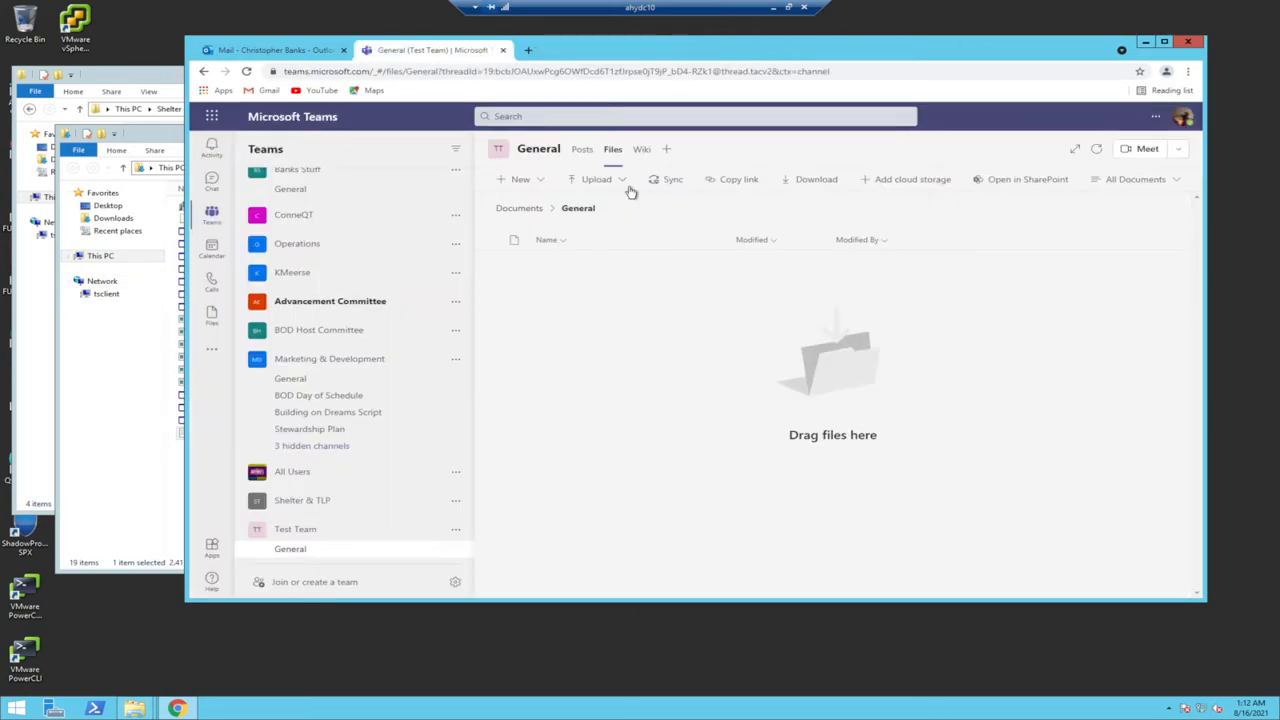
pyautogui.click(668, 181)
pyautogui.click(524, 209)
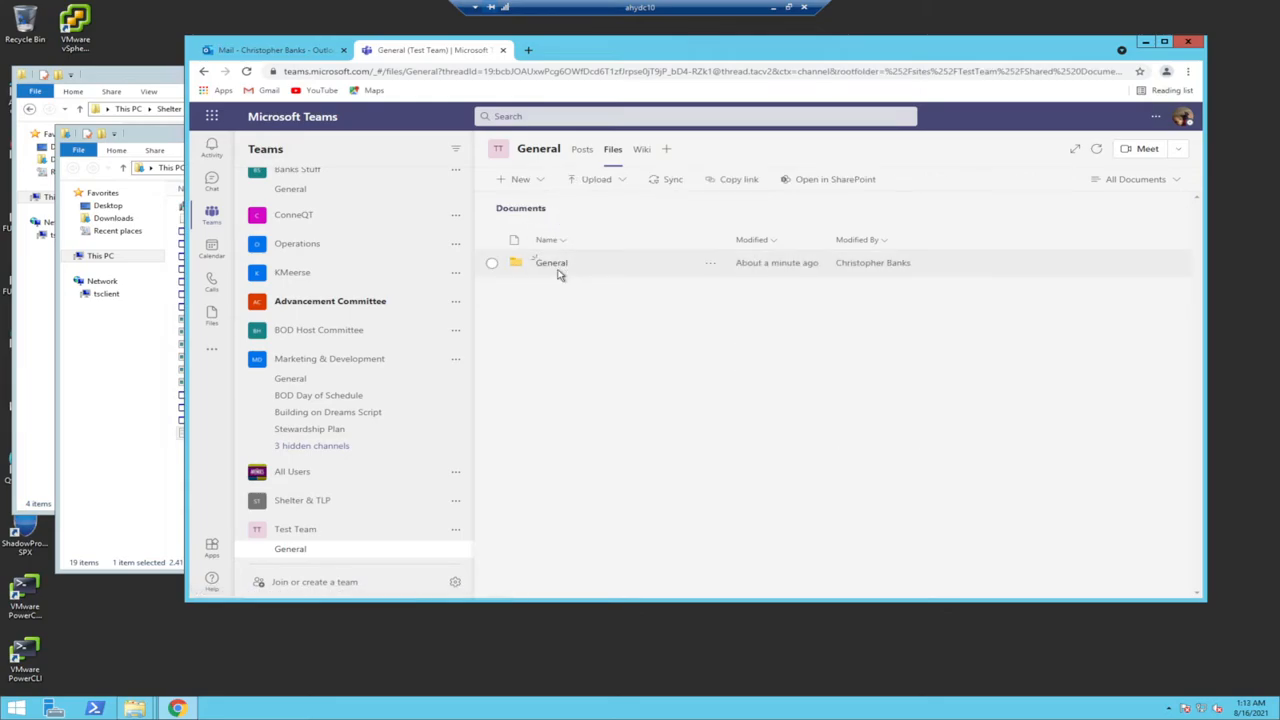
pyautogui.click(558, 263)
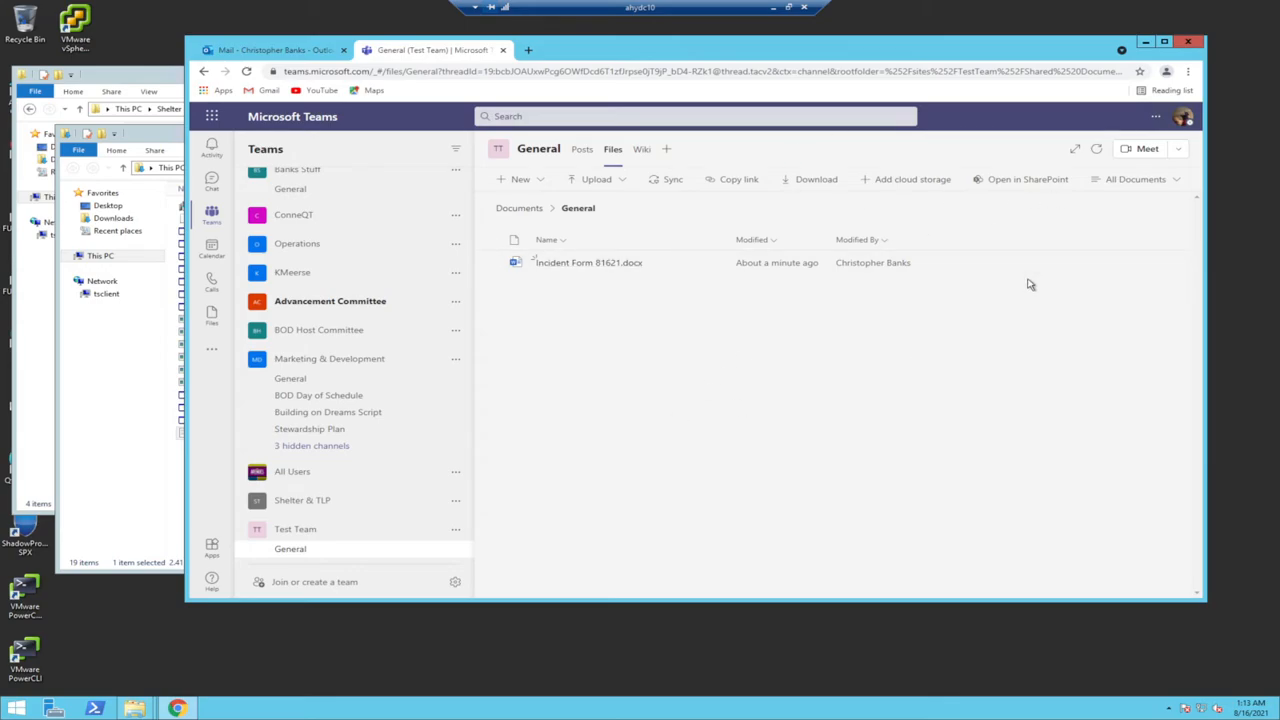
# Step: Show the available actions for Incident Form 81621.docx, including the choices for opening it, and dismiss them
pyautogui.click(710, 263)
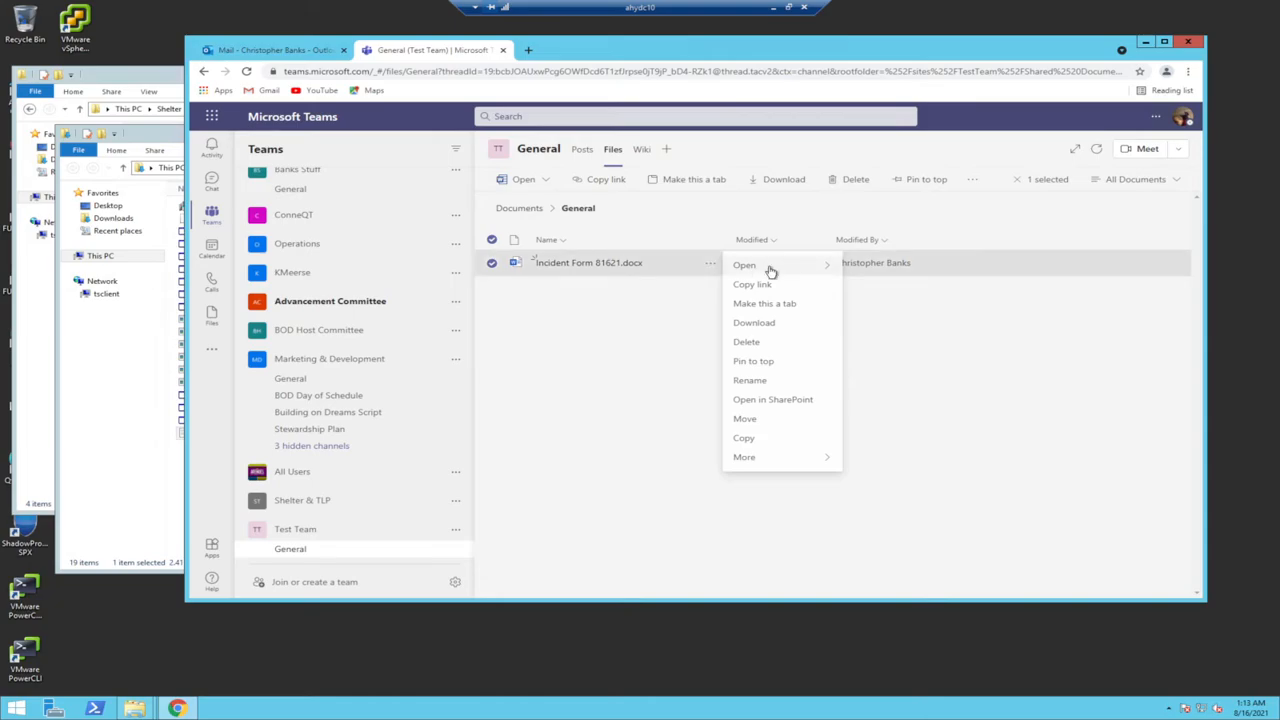
pyautogui.moveTo(744, 273)
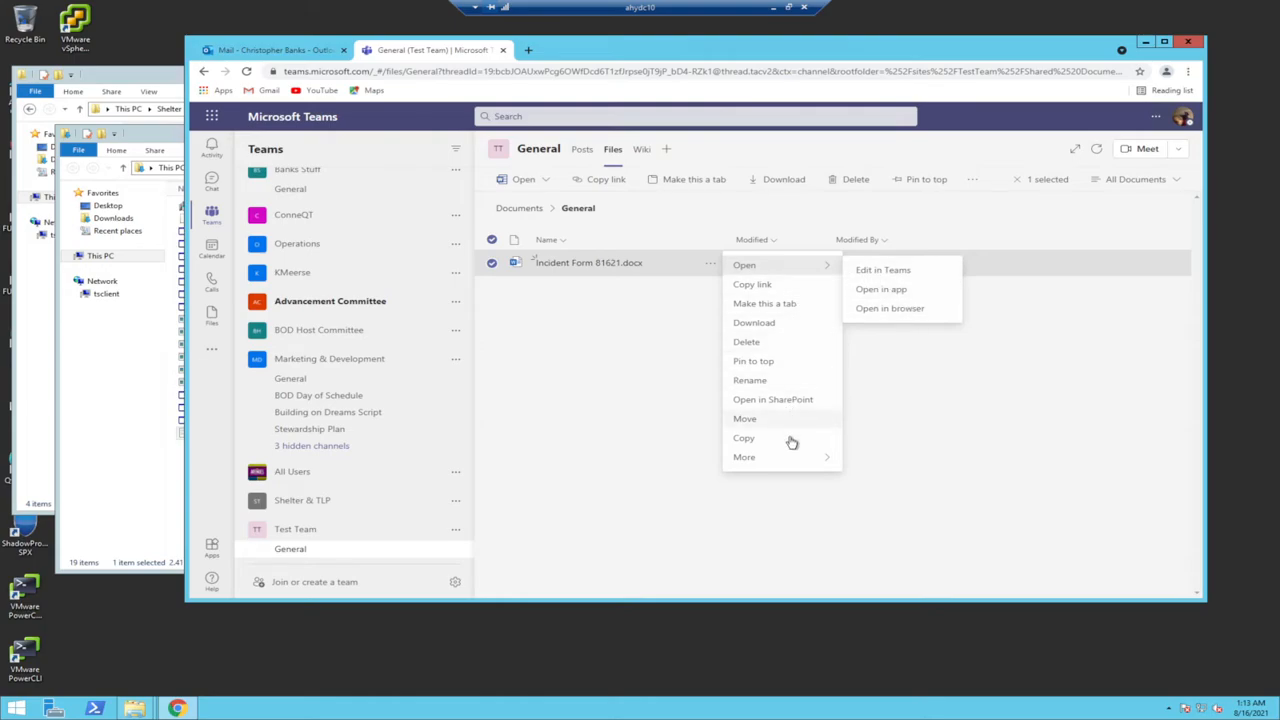
pyautogui.click(673, 404)
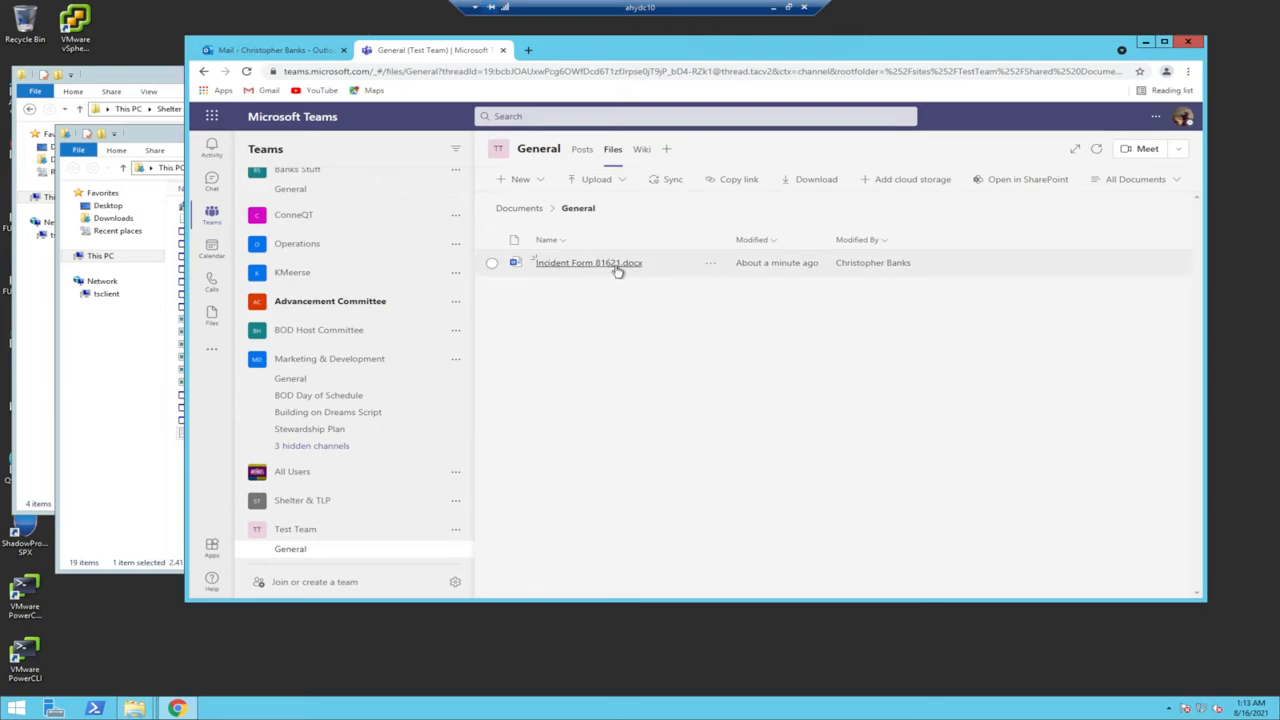
# Step: Rename Incident Form 81621.docx as Incident Form Template
pyautogui.click(711, 263)
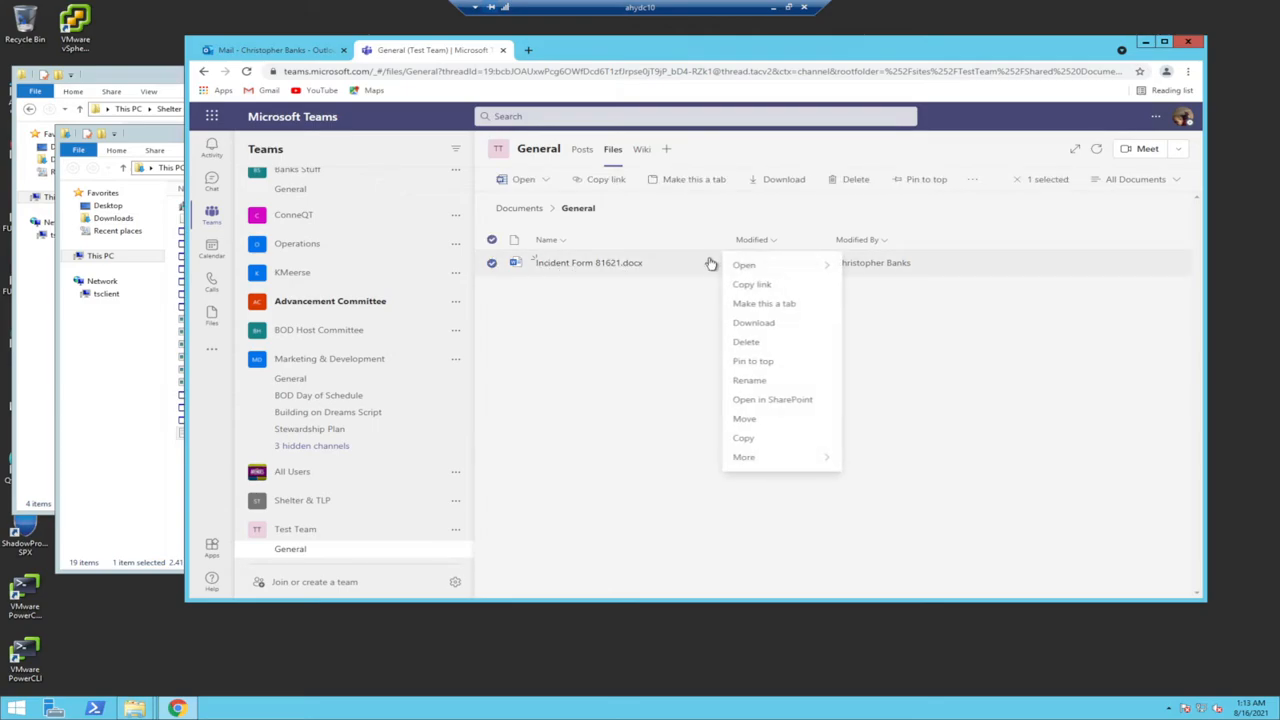
pyautogui.click(750, 381)
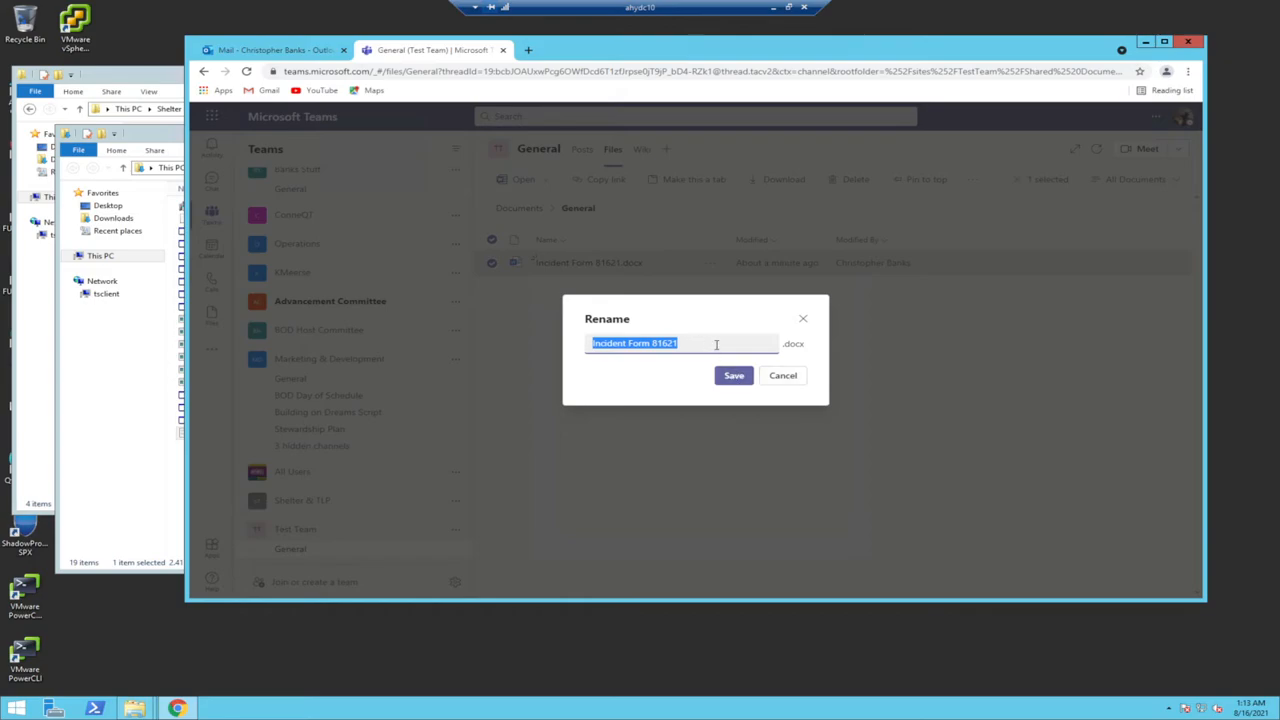
pyautogui.press('BackSpace')
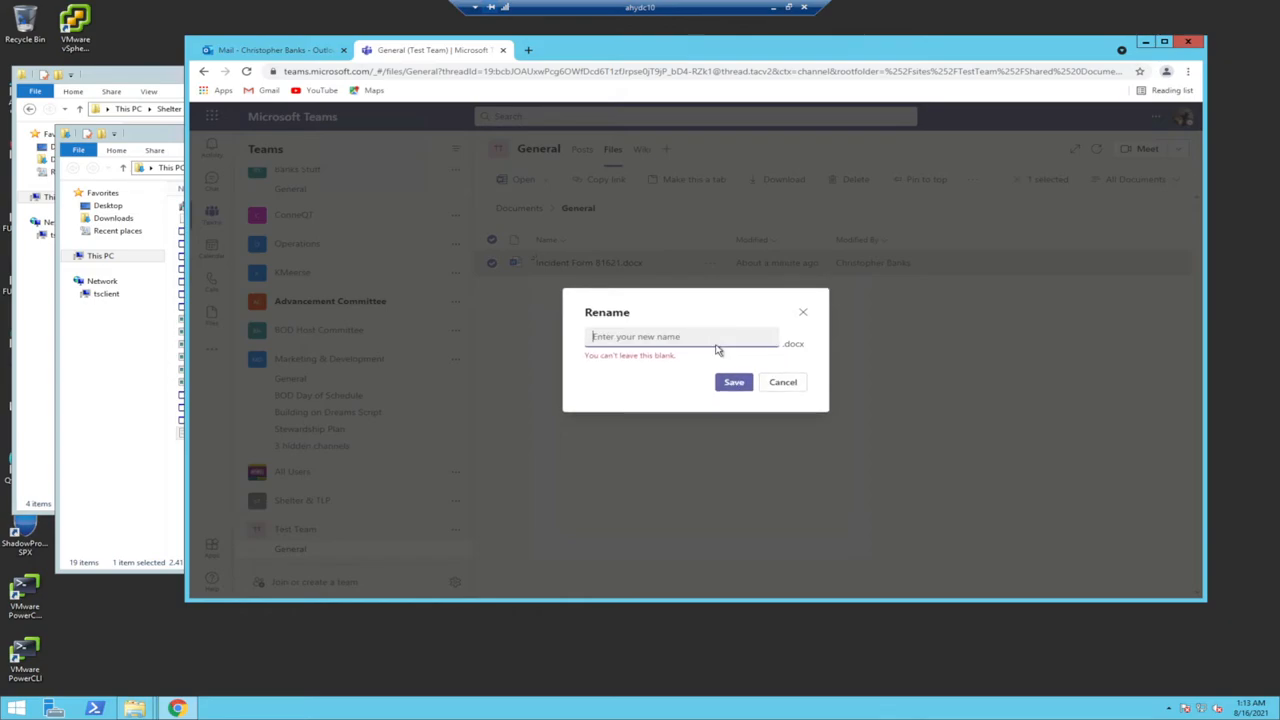
pyautogui.write('Incident Form Template')
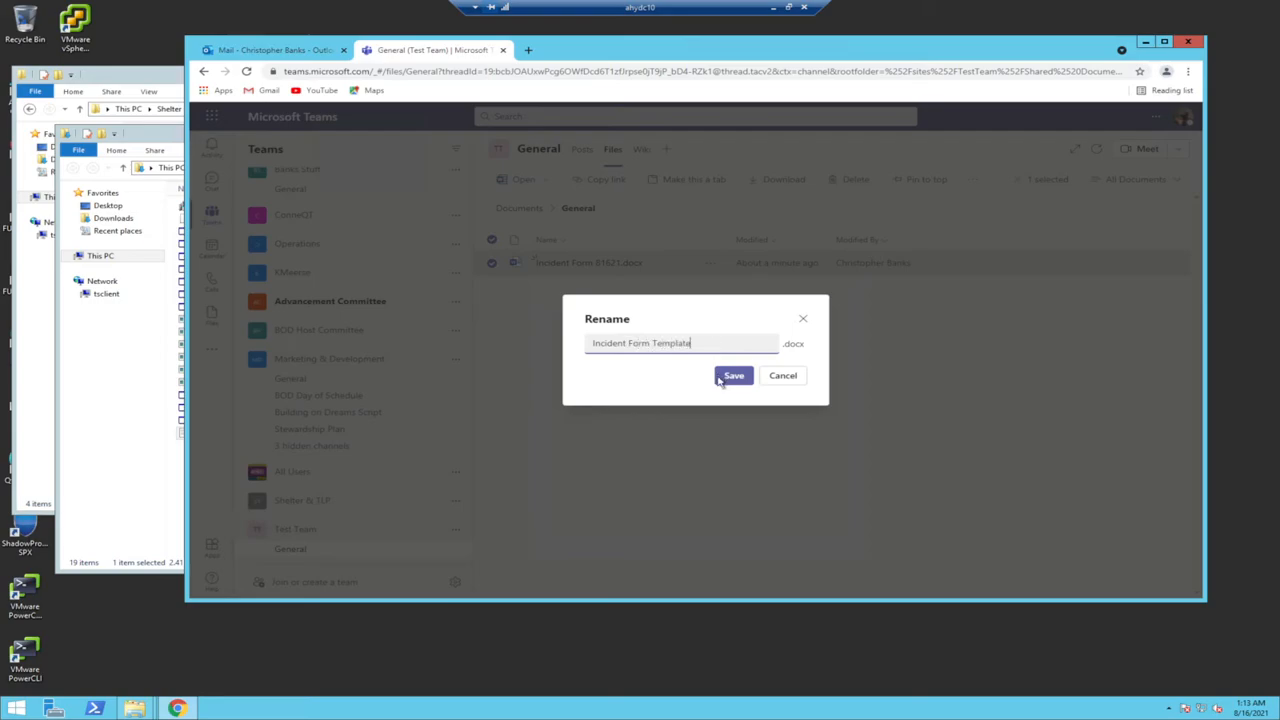
pyautogui.click(732, 376)
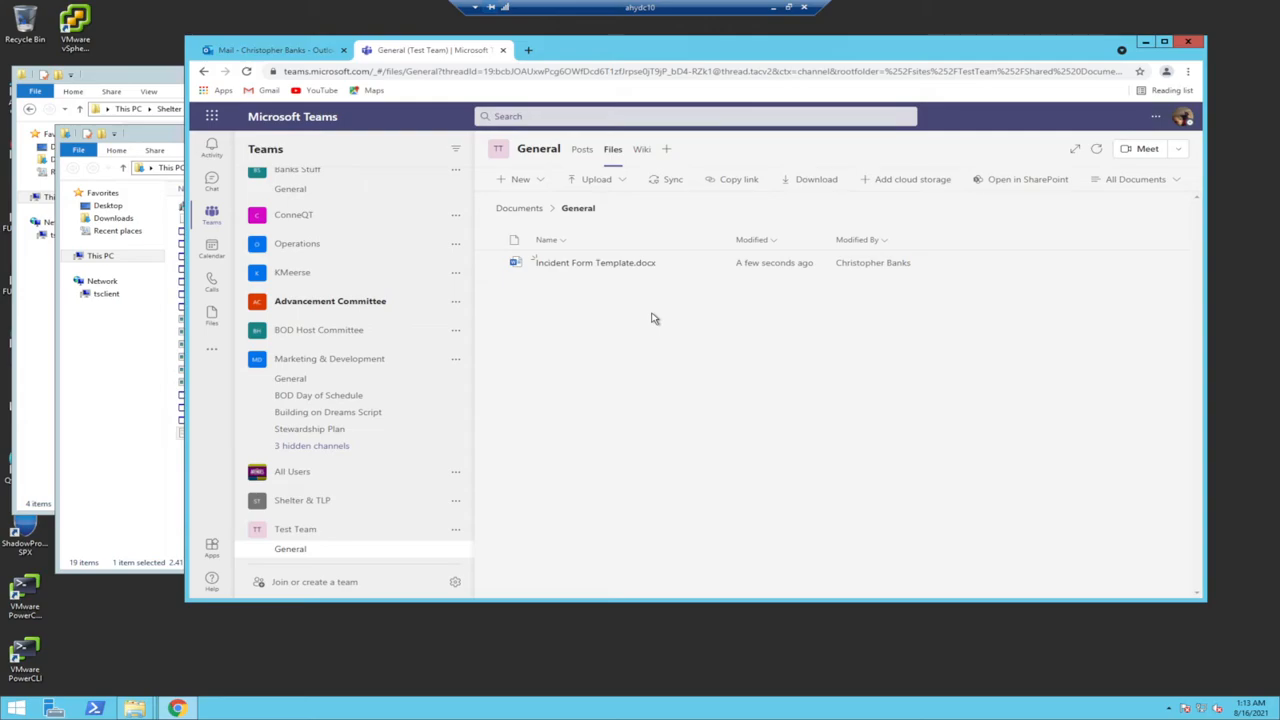
# Step: Copy Incident Form Template.docx into the same General folder, keeping both files, and reopen General from Documents to reload the list
pyautogui.click(708, 266)
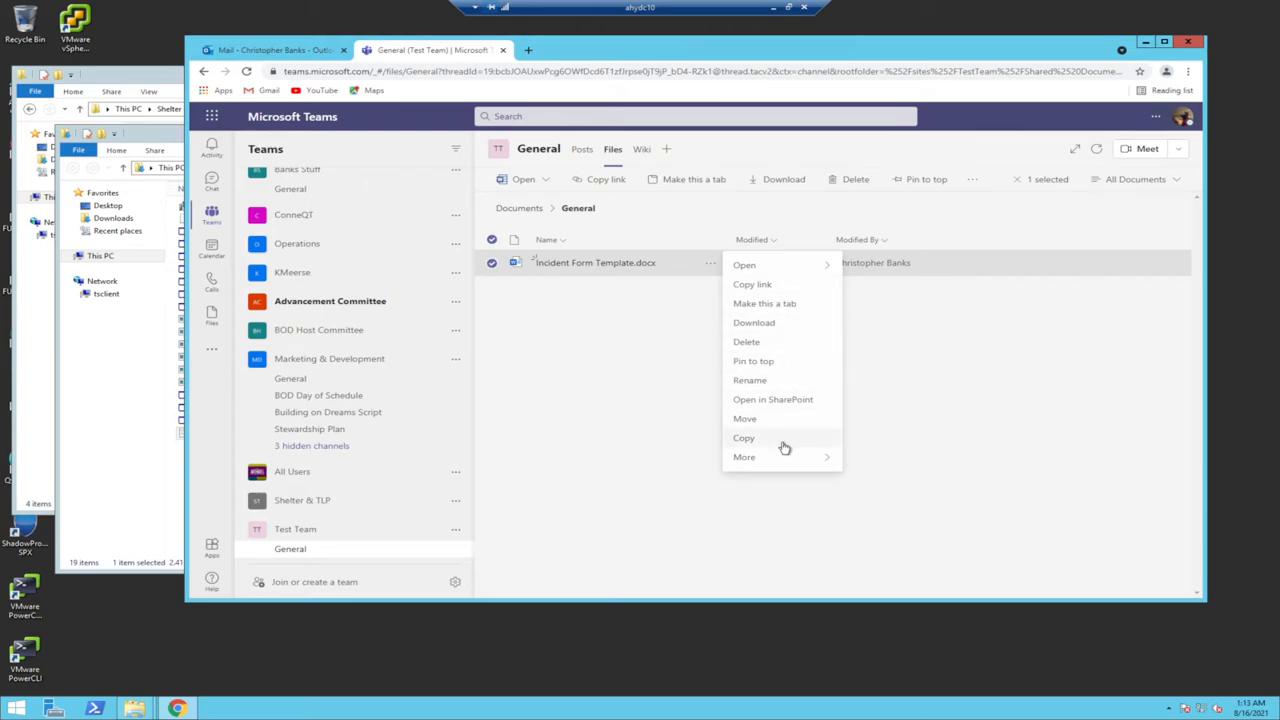
pyautogui.click(744, 438)
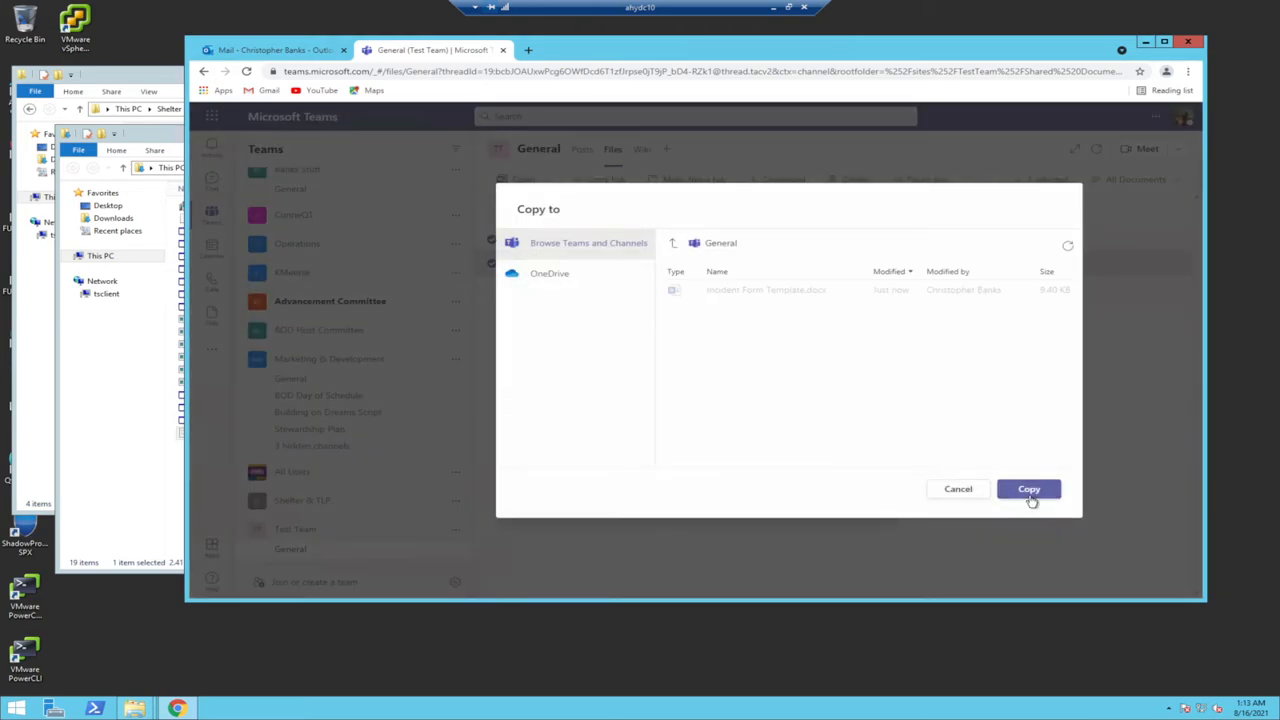
pyautogui.click(1040, 489)
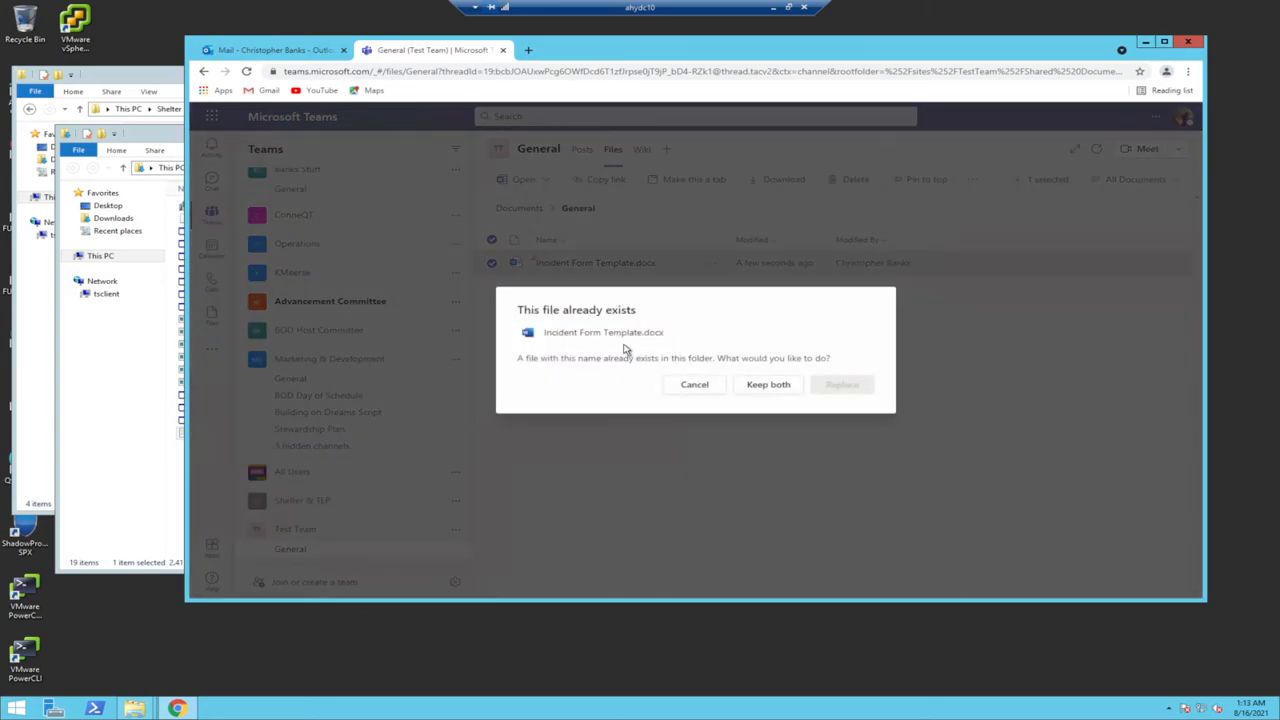
pyautogui.click(779, 388)
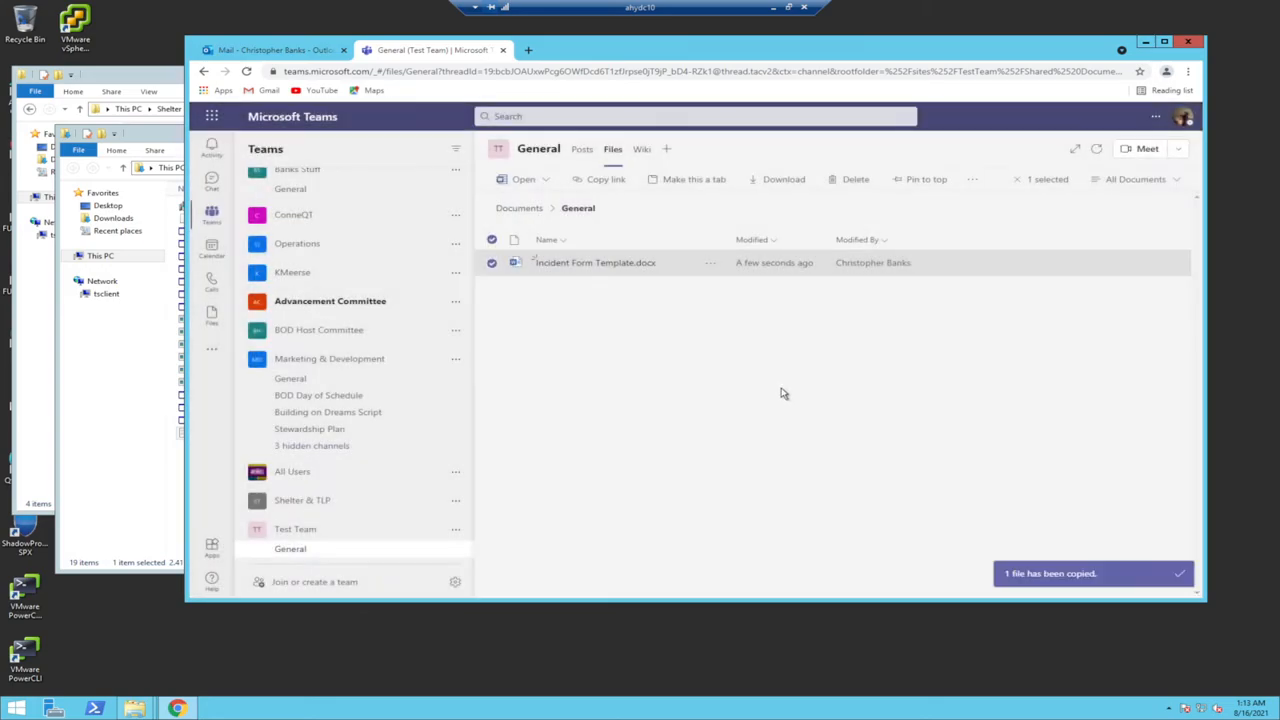
pyautogui.click(664, 372)
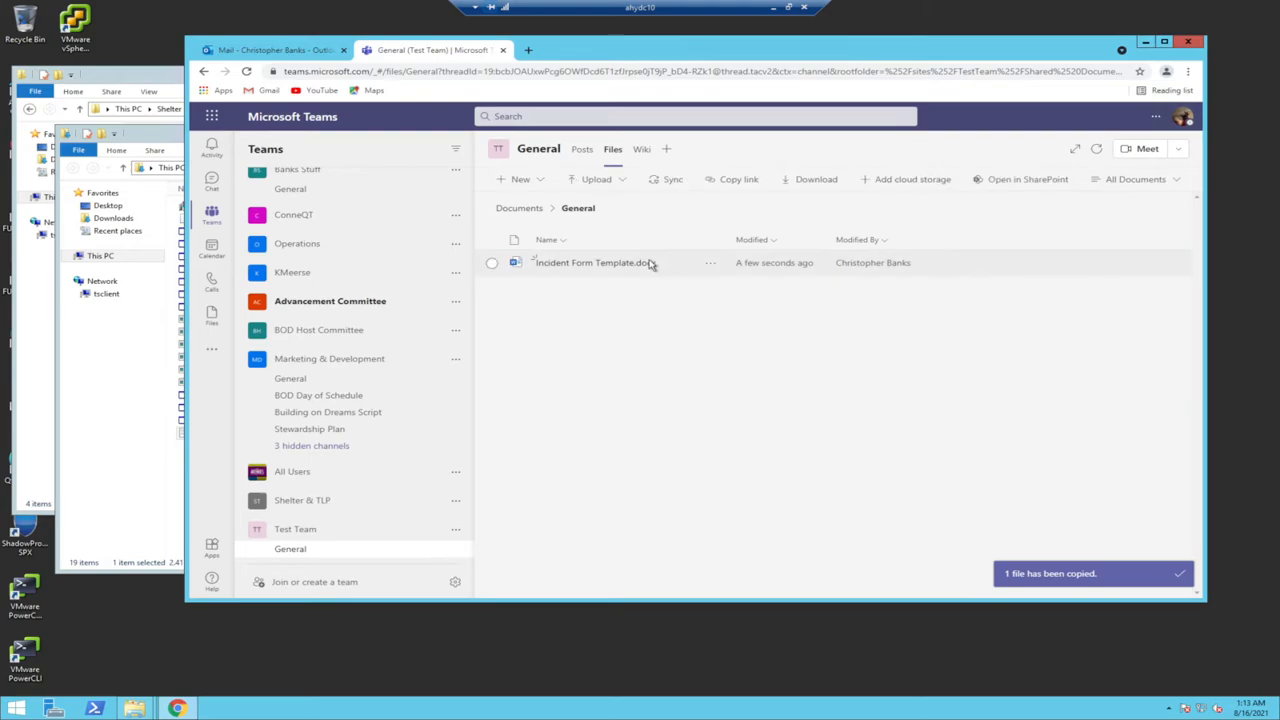
pyautogui.click(521, 208)
pyautogui.click(556, 262)
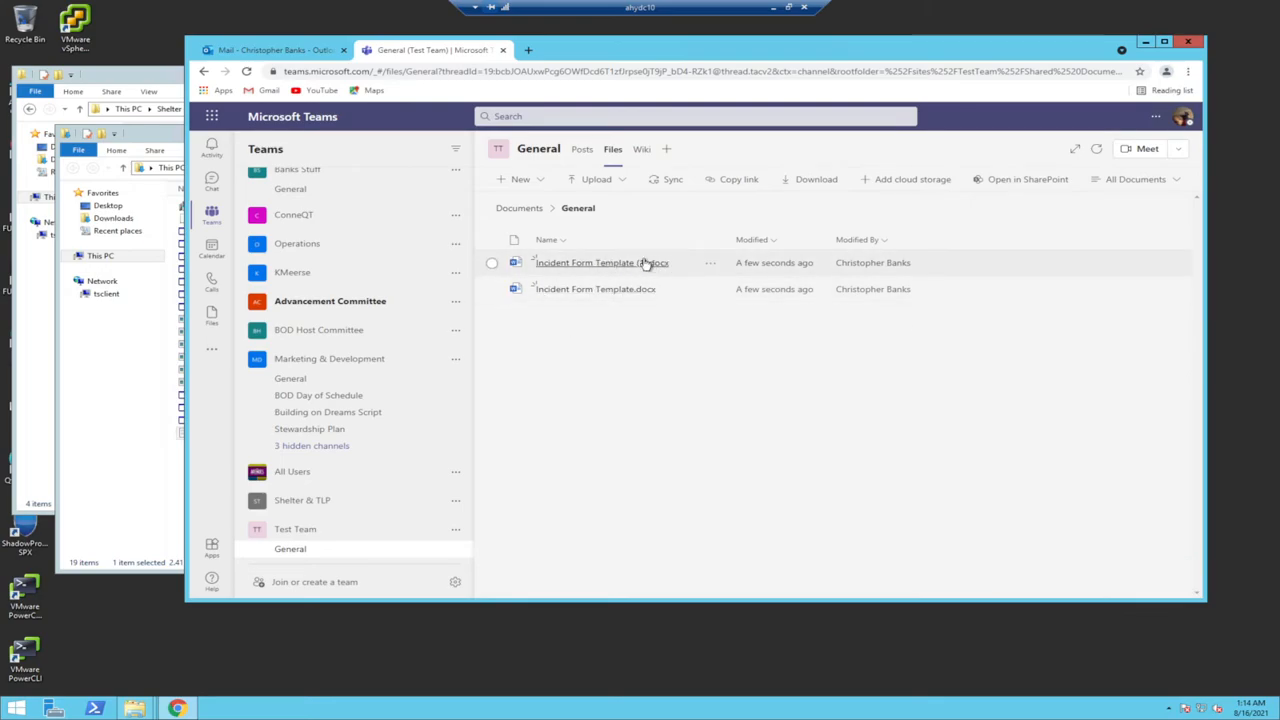
# Step: Rename the copied file Incident Form Template (1).docx as Incident 82621
pyautogui.click(710, 263)
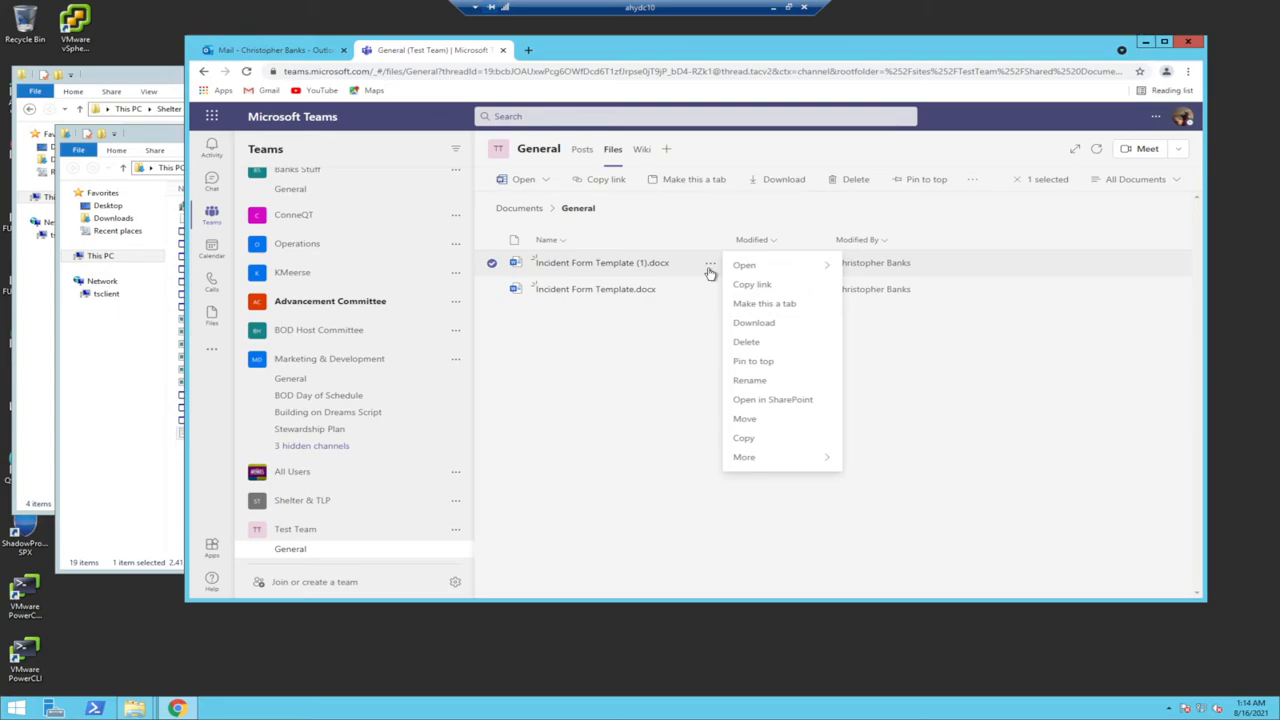
pyautogui.click(784, 382)
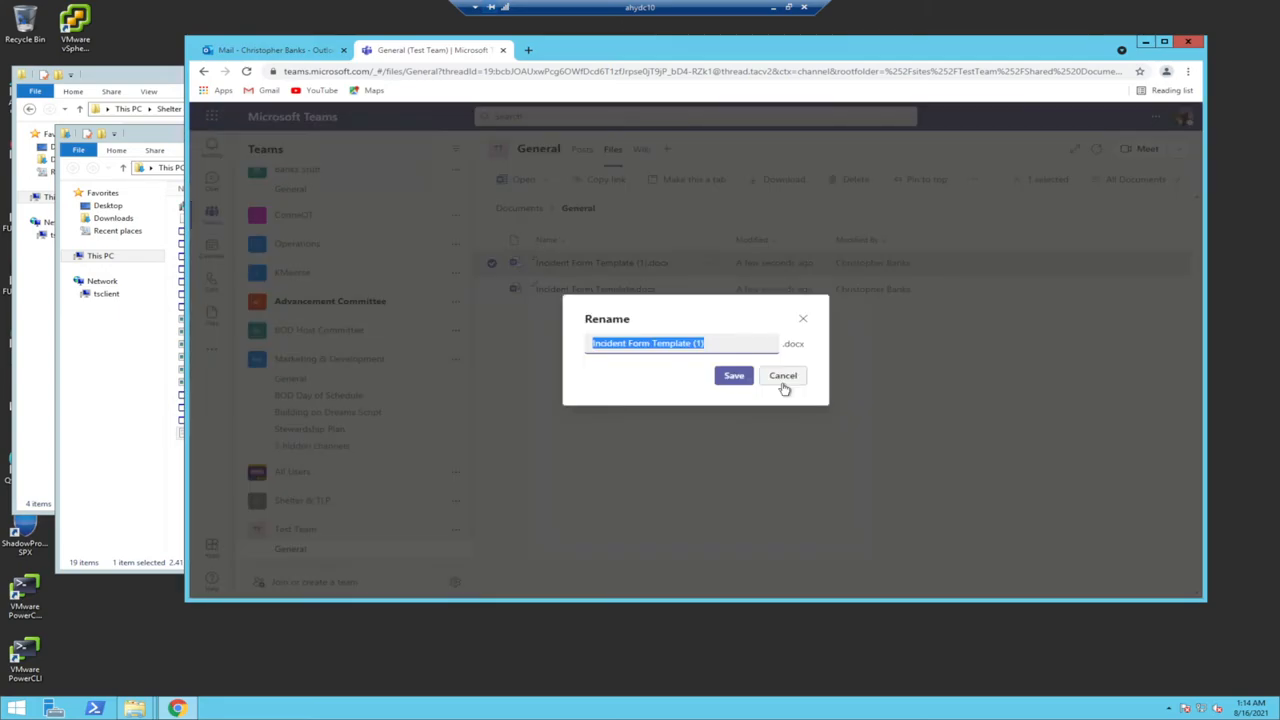
pyautogui.write('Incident')
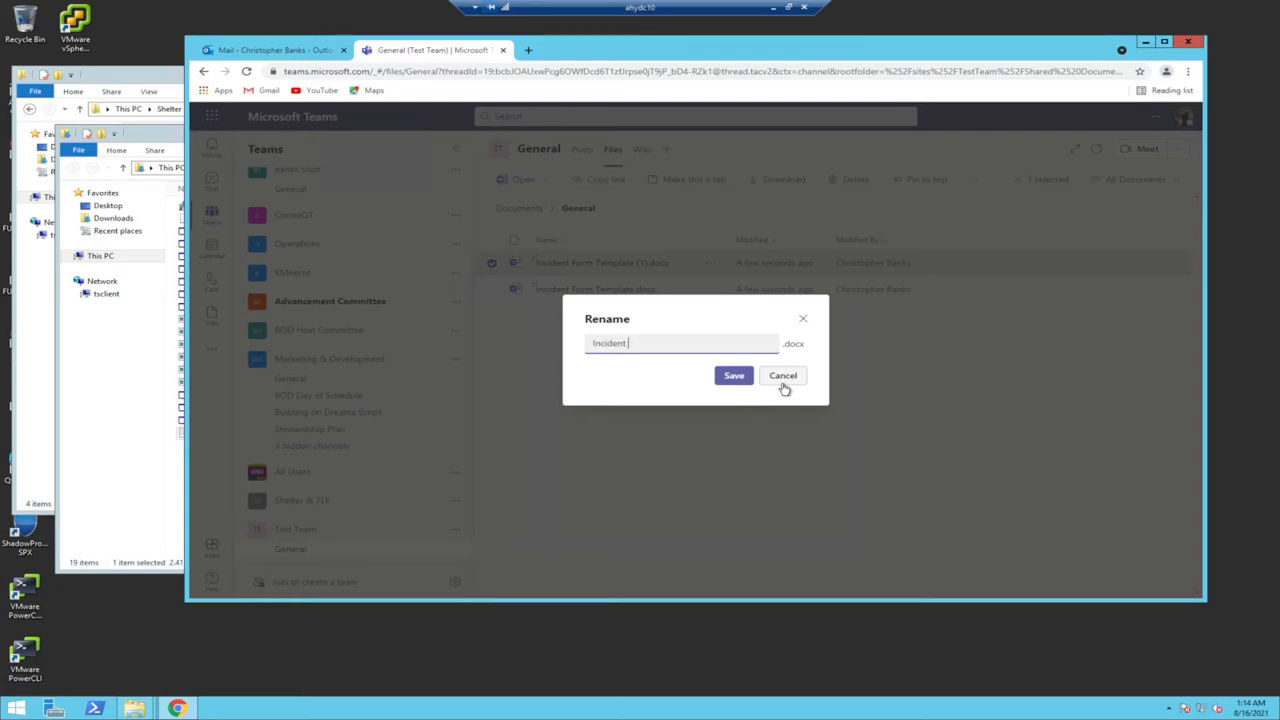
pyautogui.write(' 82621')
pyautogui.click(722, 376)
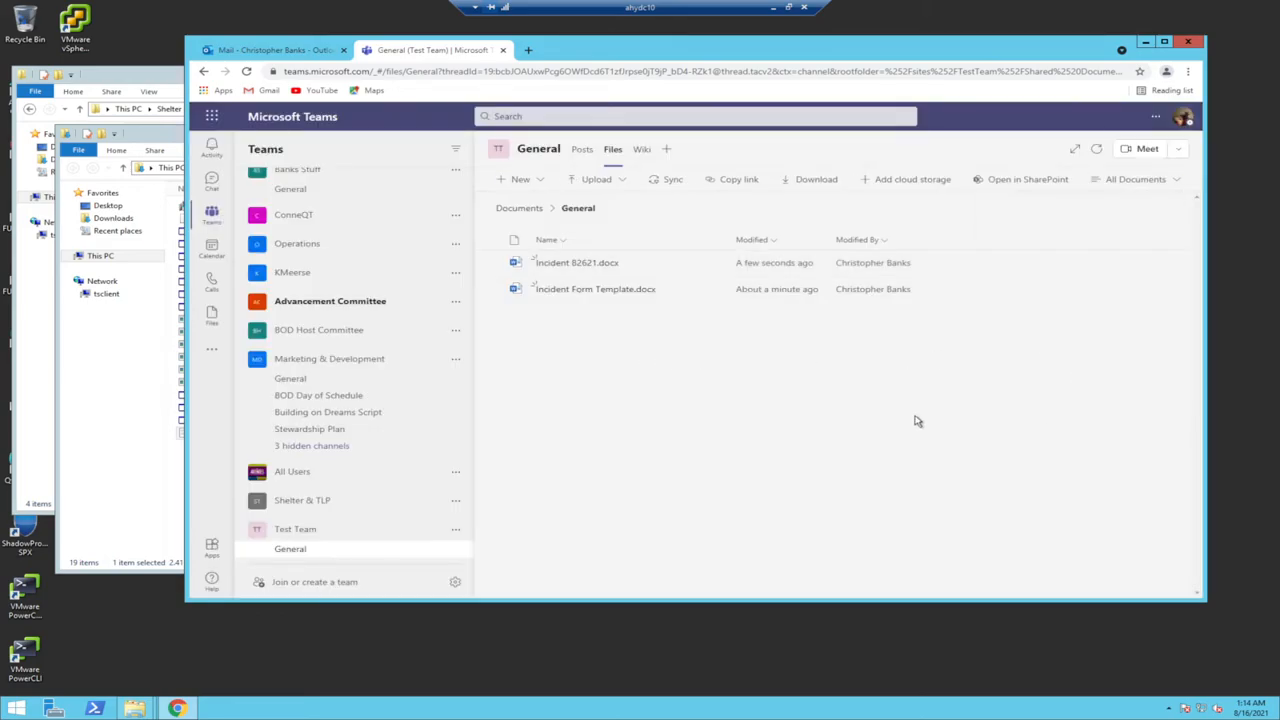
# Step: Open Incident 82621.docx and enter sample text in the form, with "bfdhggtre" on the staff line and a few letters around Sequence of Events
pyautogui.click(710, 263)
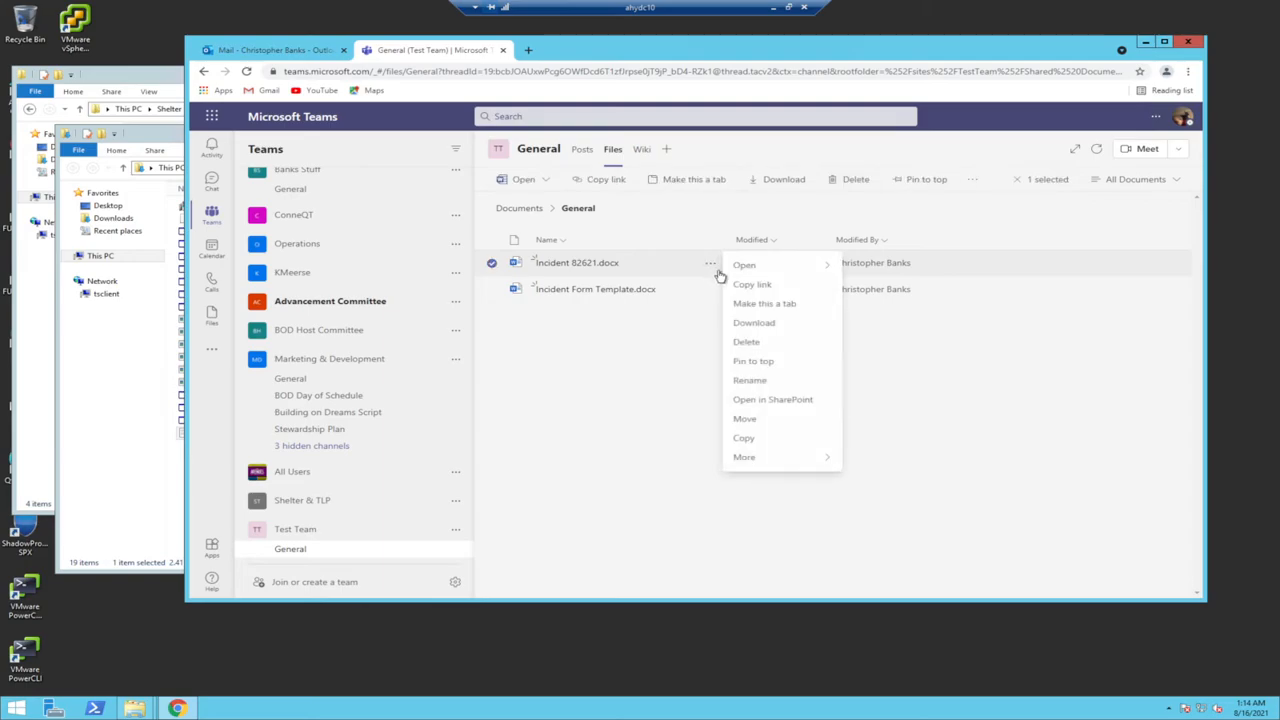
pyautogui.click(651, 374)
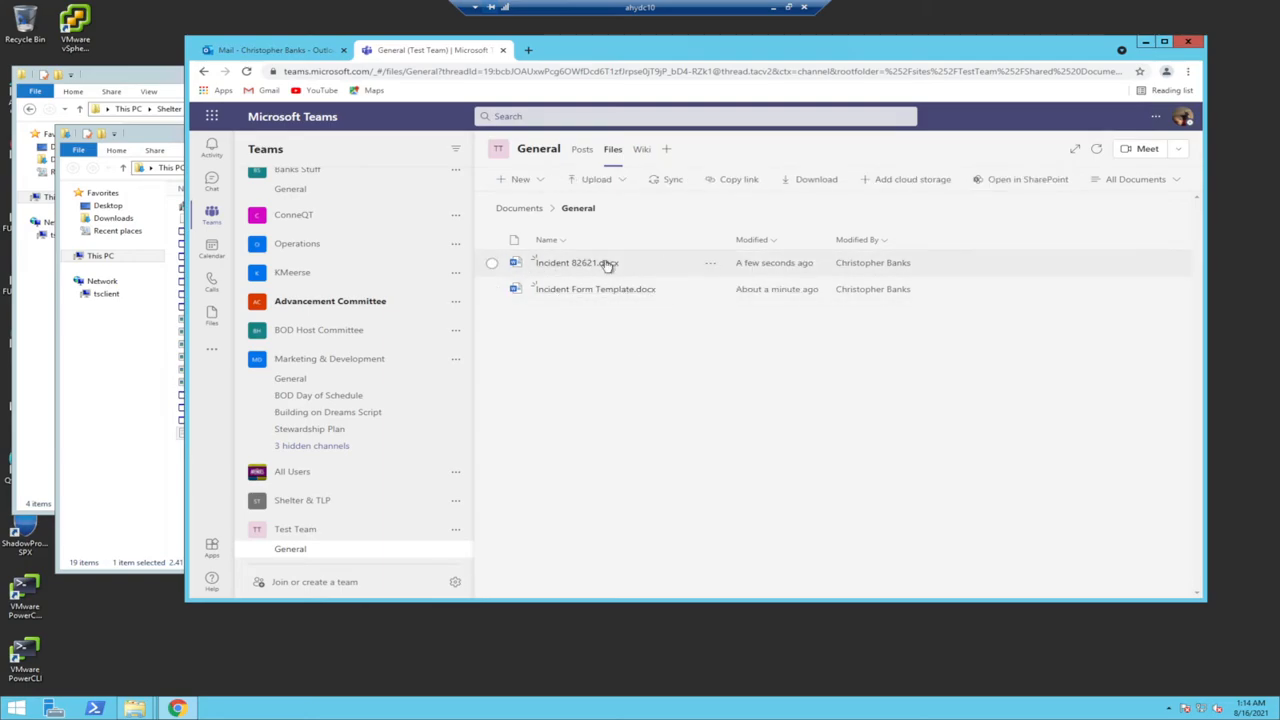
pyautogui.click(575, 264)
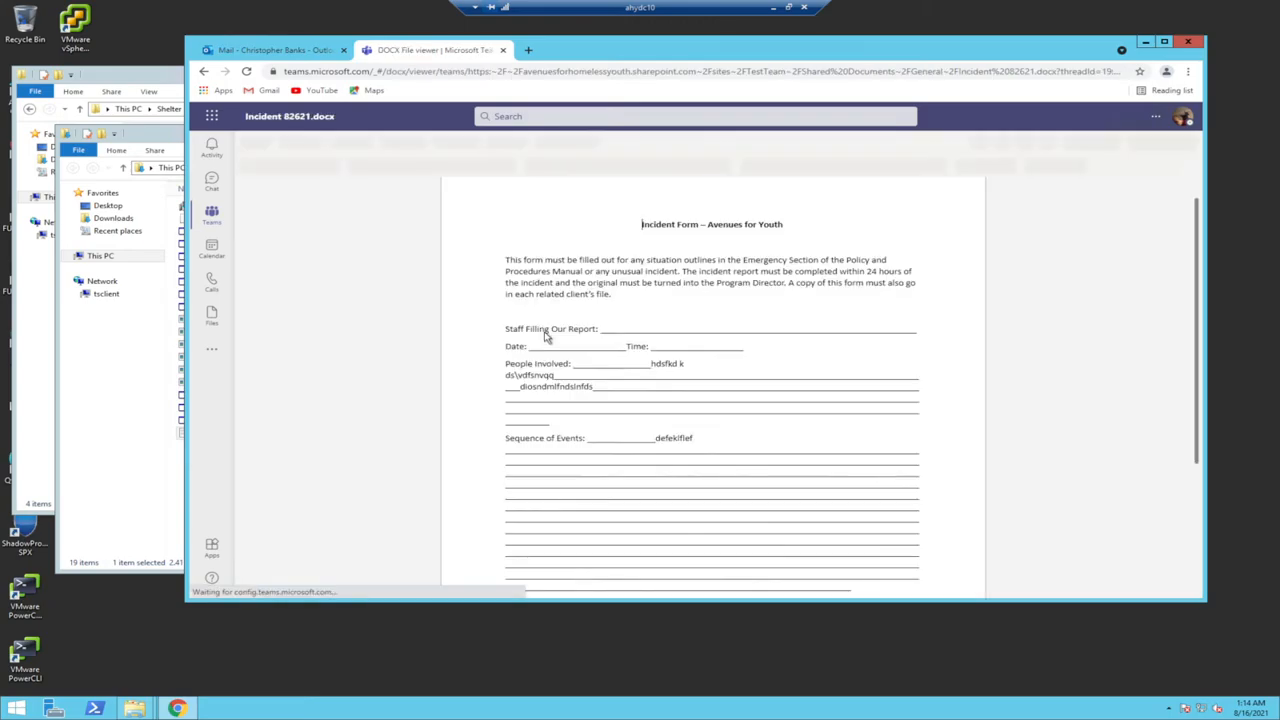
pyautogui.click(630, 303)
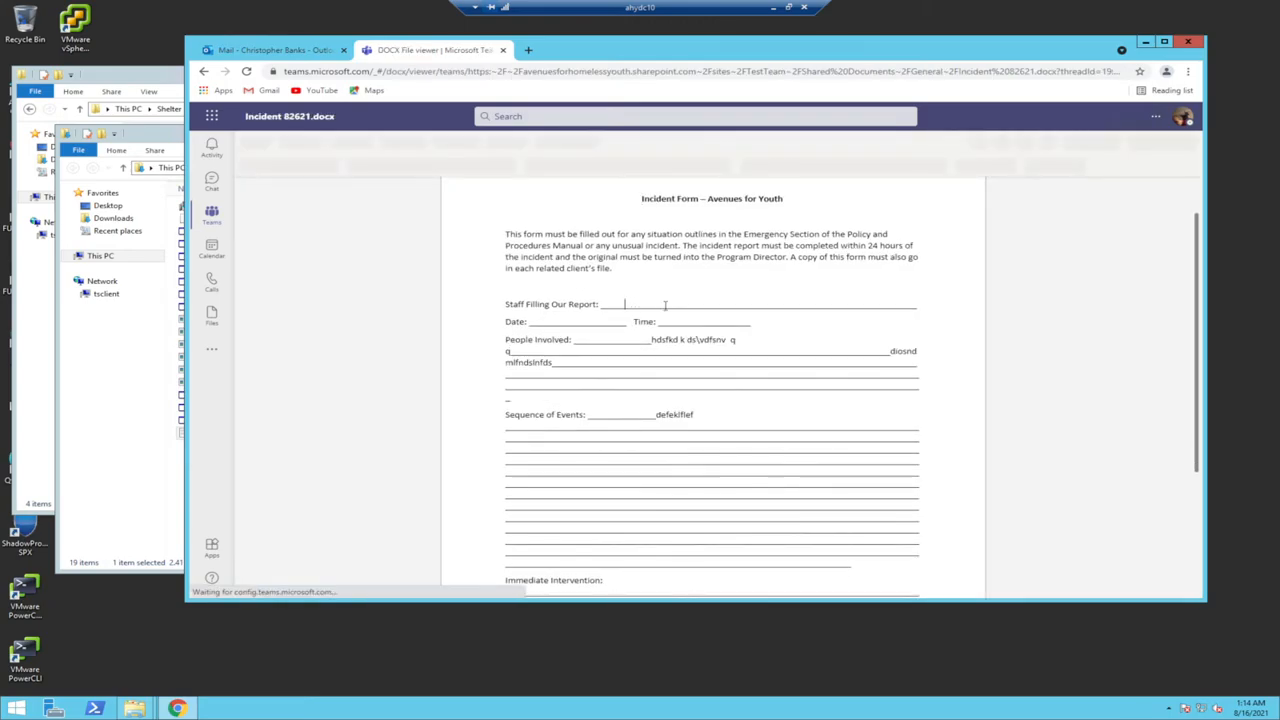
pyautogui.write('bfdhggtre')
pyautogui.click(656, 430)
pyautogui.write('g')
pyautogui.click(526, 425)
pyautogui.write('g')
pyautogui.click(555, 449)
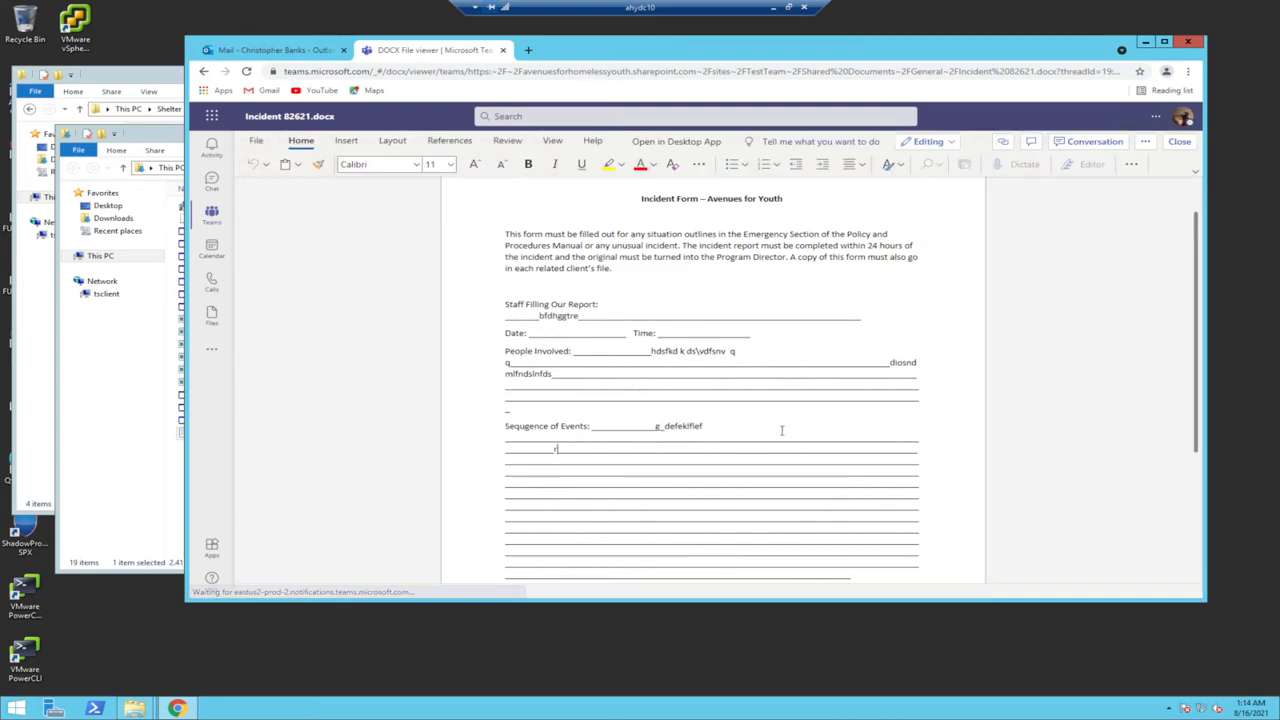
pyautogui.write('reg')
pyautogui.click(612, 483)
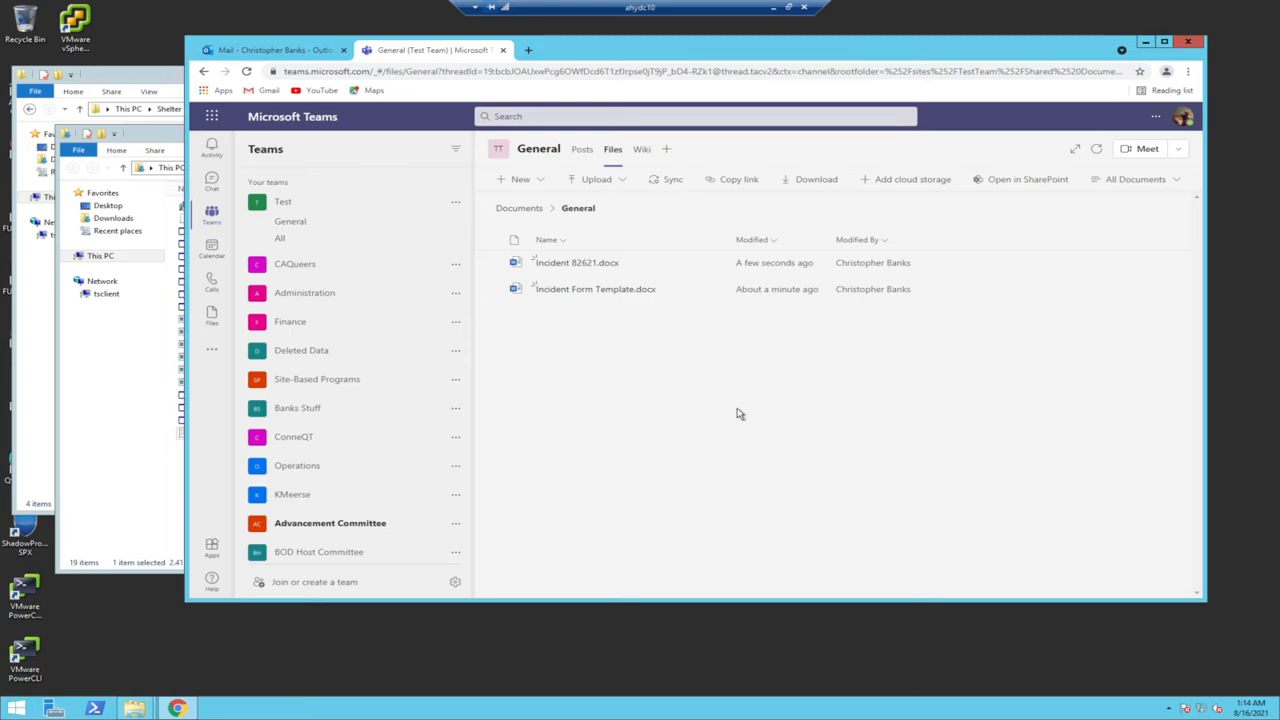
# Step: Show the available actions for Test Team and for its General channel, dismissing each list
pyautogui.scroll(-3, 334, 443)
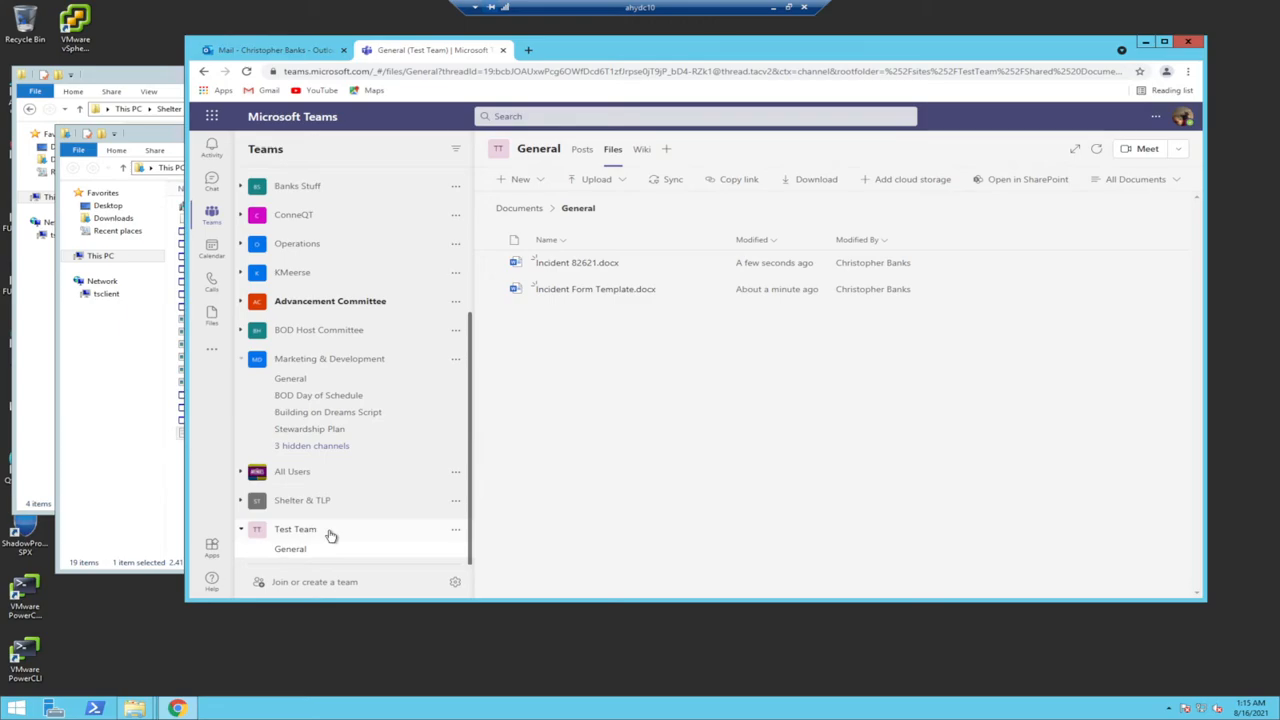
pyautogui.click(455, 531)
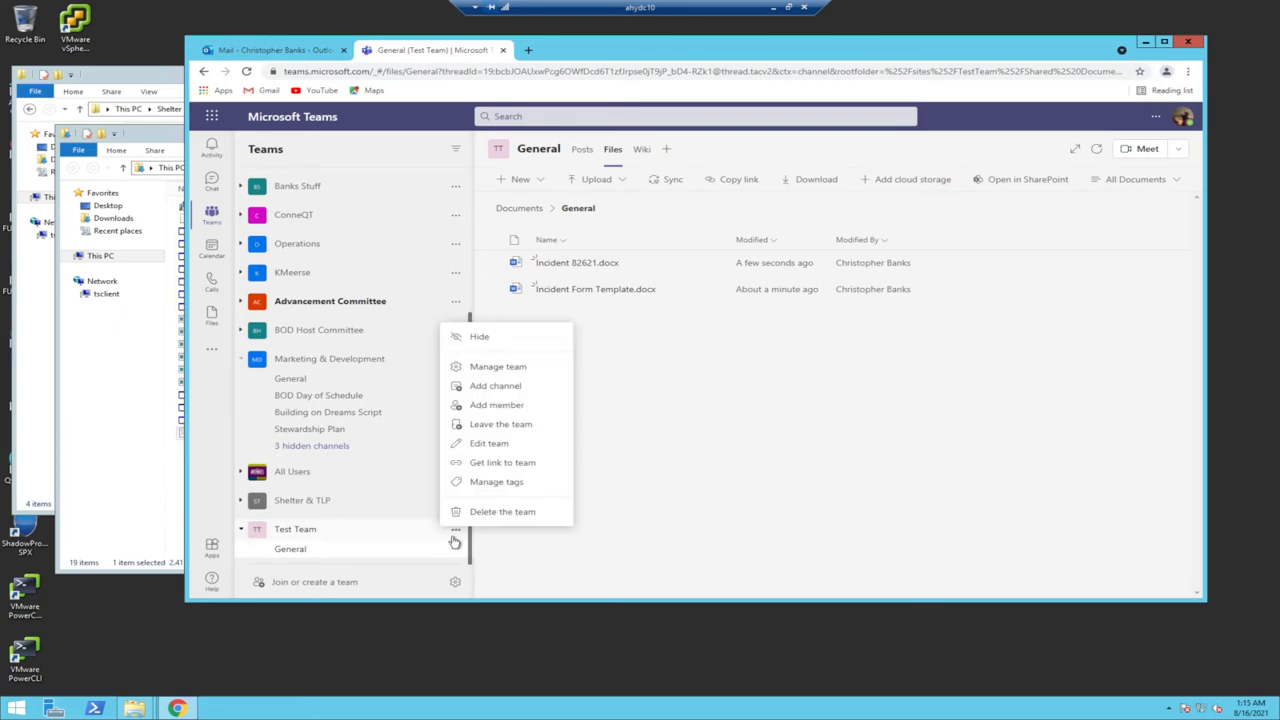
pyautogui.click(353, 535)
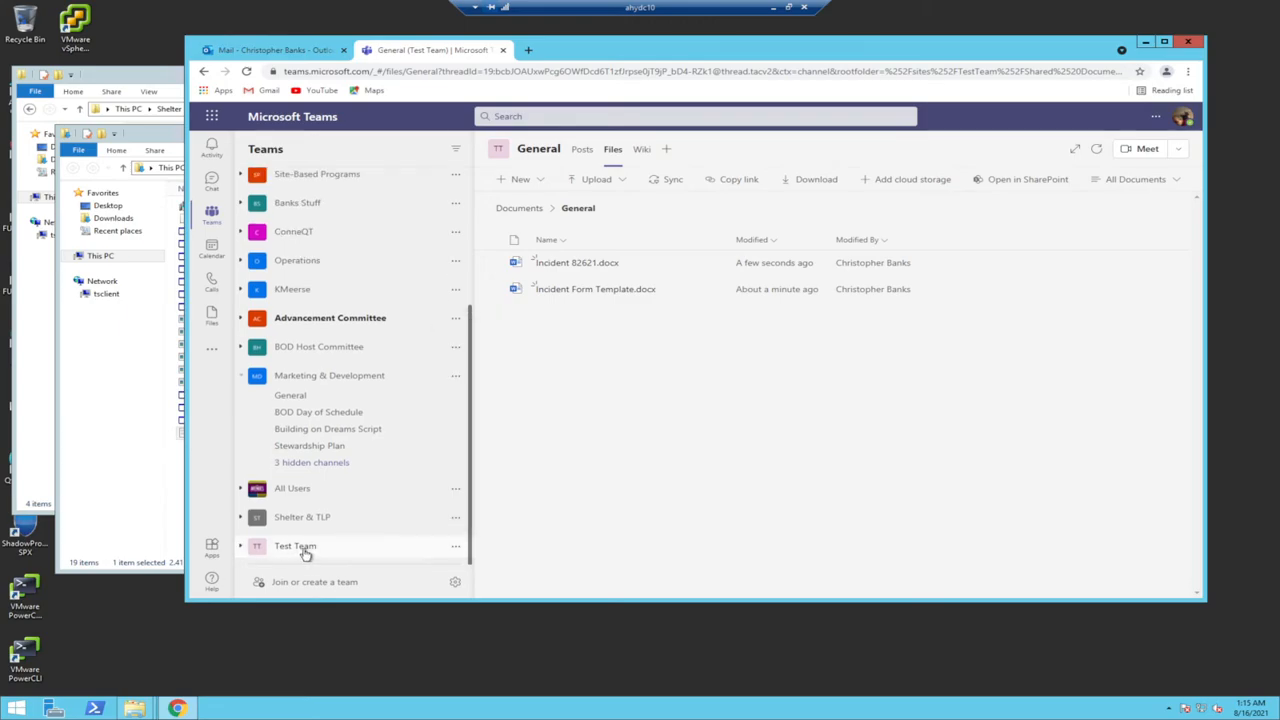
pyautogui.click(412, 548)
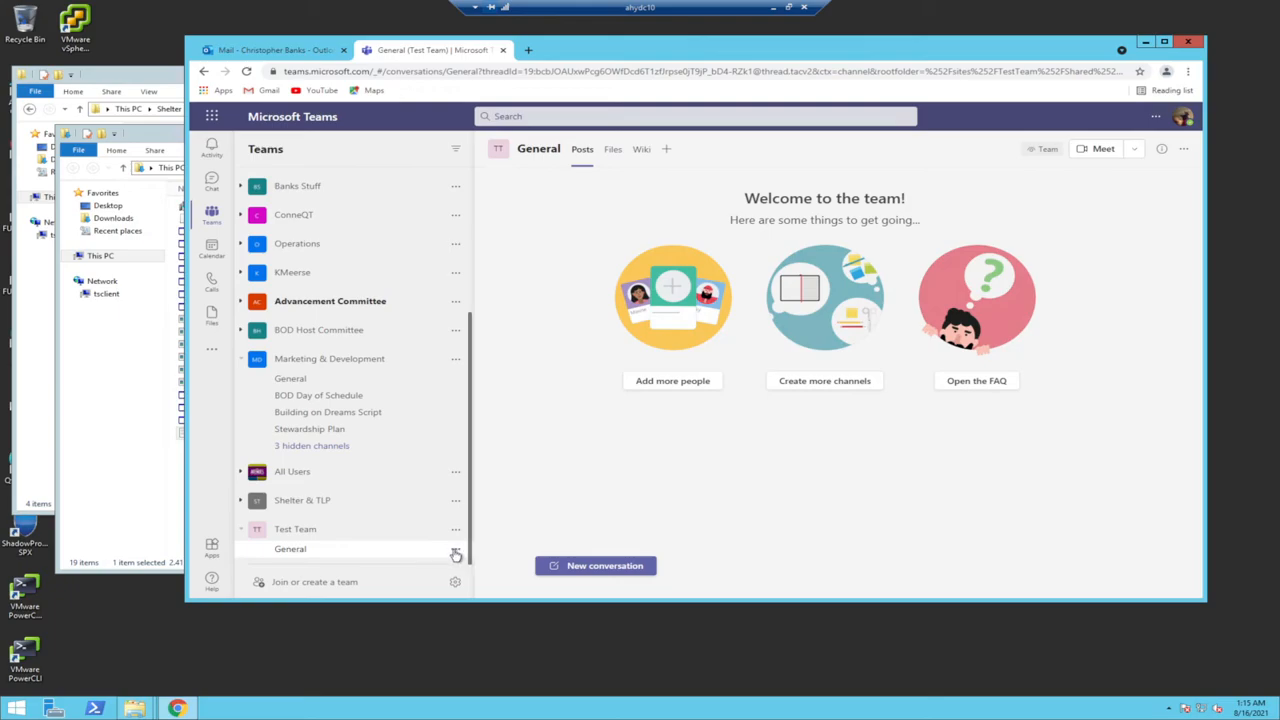
pyautogui.click(455, 552)
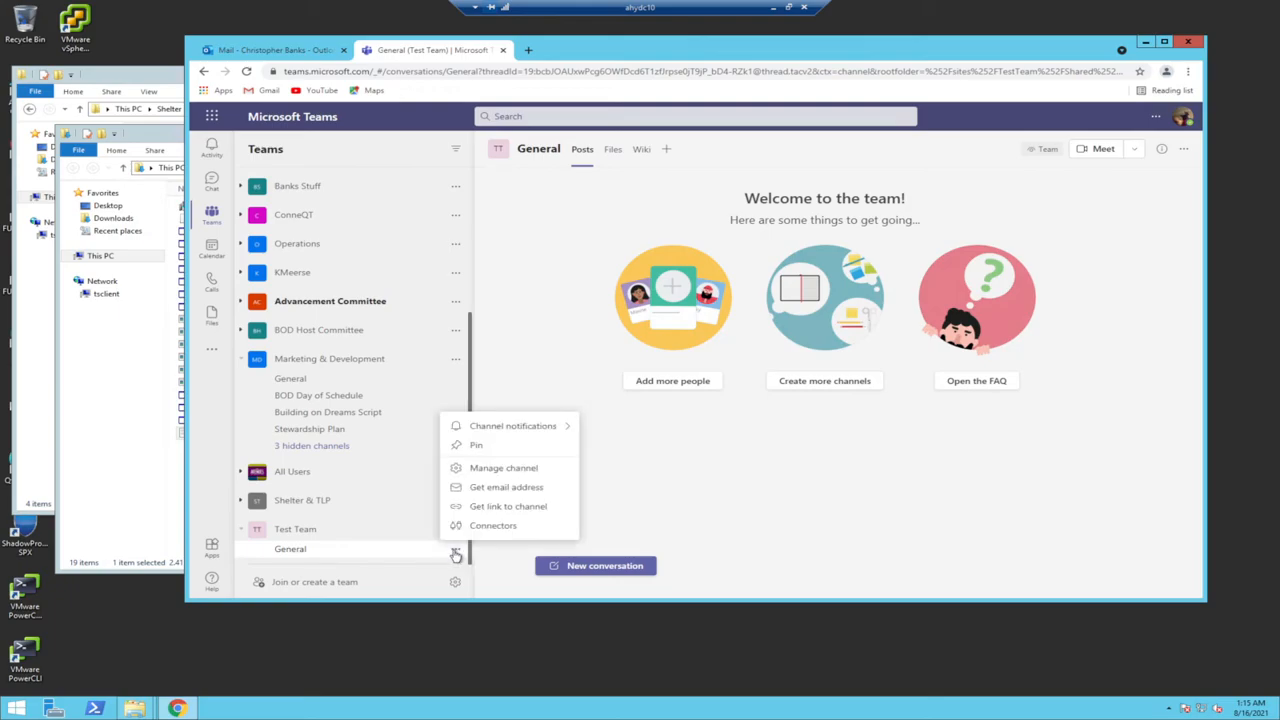
pyautogui.click(414, 529)
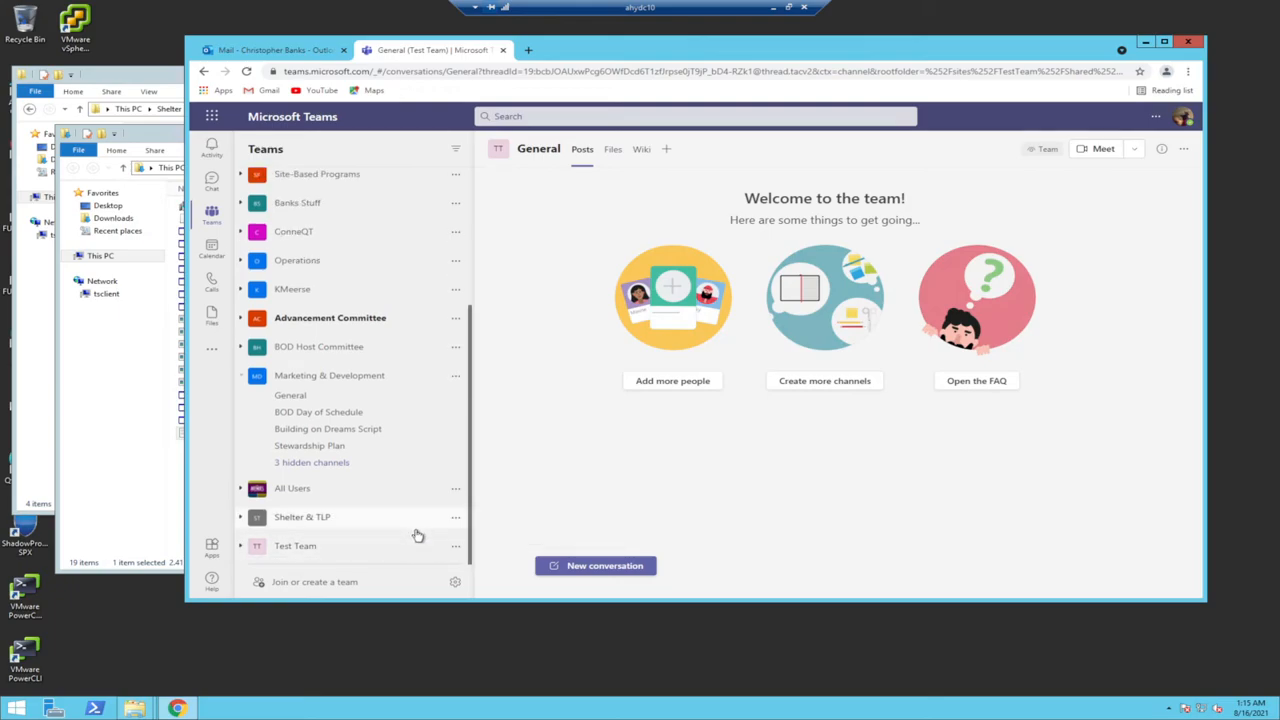
# Step: Expand Test Team in the teams list and open its team management page
pyautogui.click(437, 548)
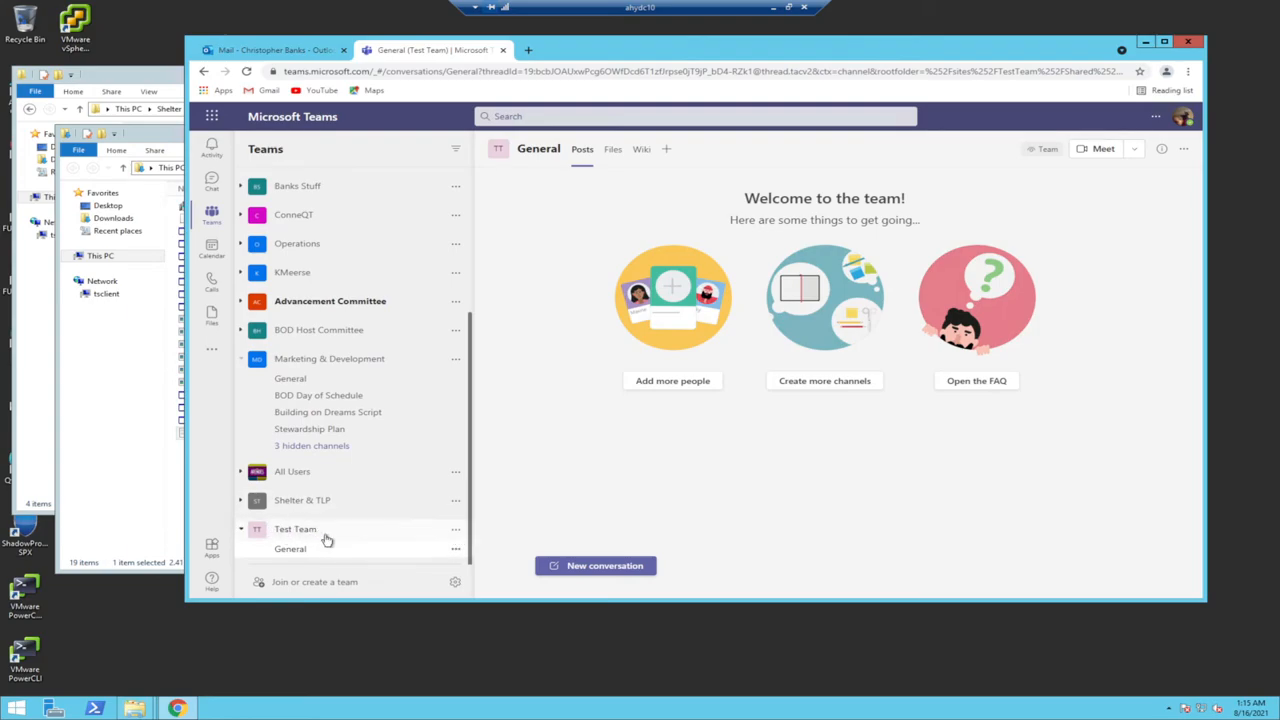
pyautogui.click(455, 531)
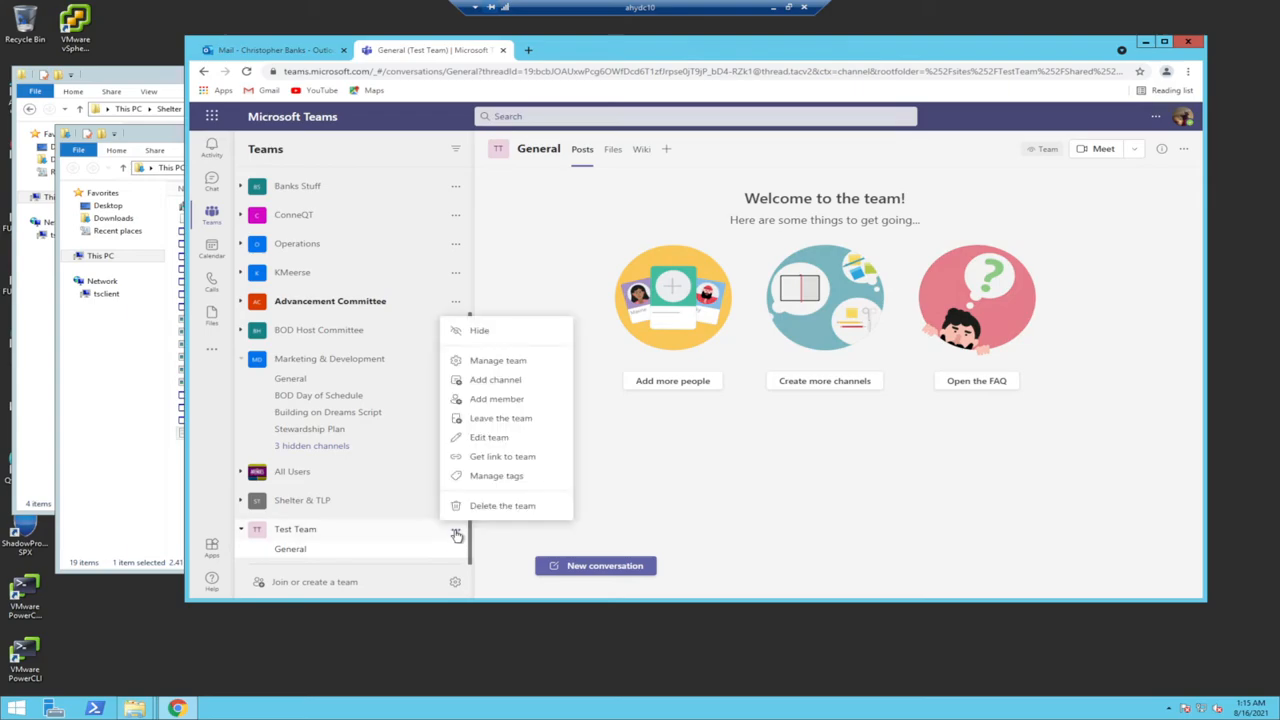
pyautogui.click(520, 361)
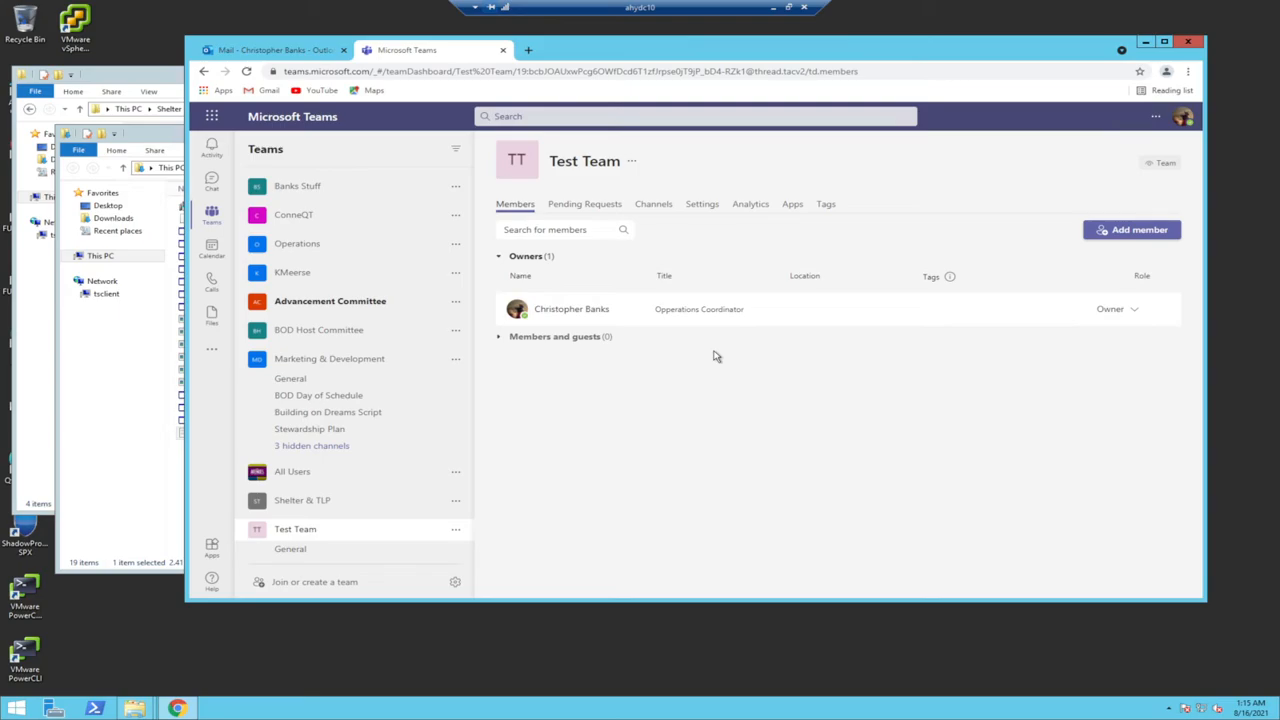
# Step: Try adding a person found with "per" as a member of Test Team, and discard the selection
pyautogui.click(1140, 230)
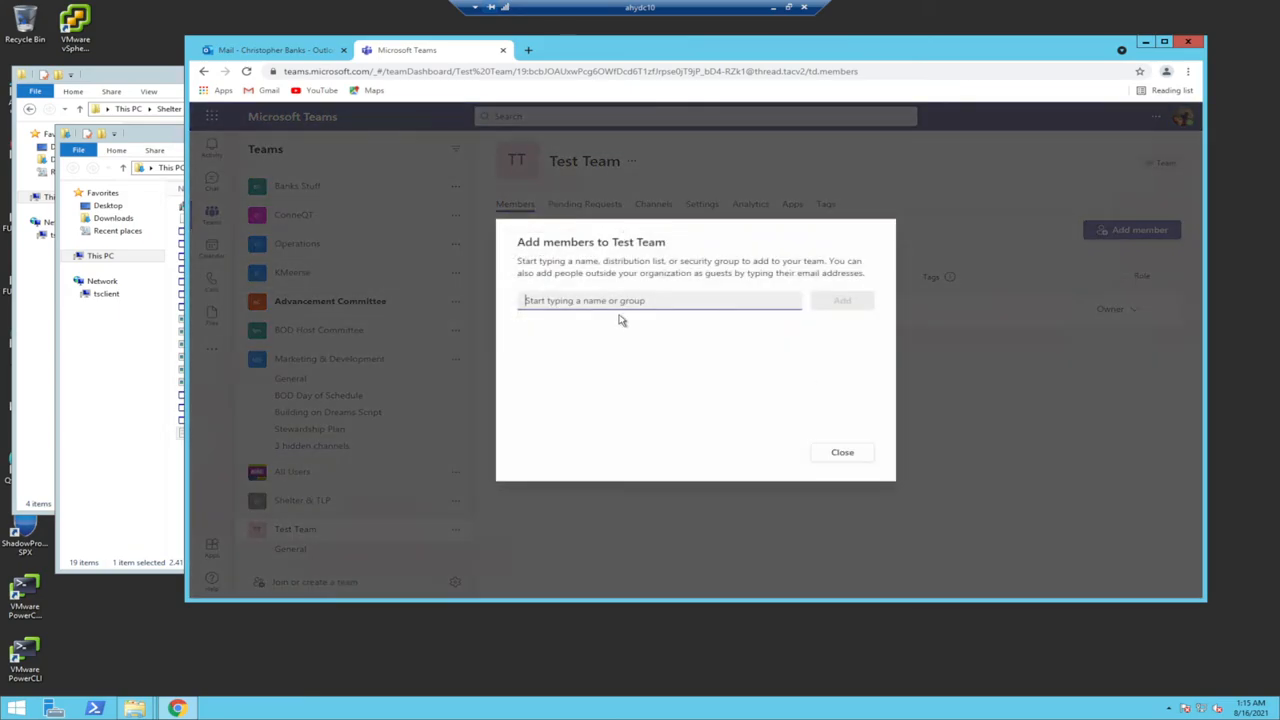
pyautogui.write('per')
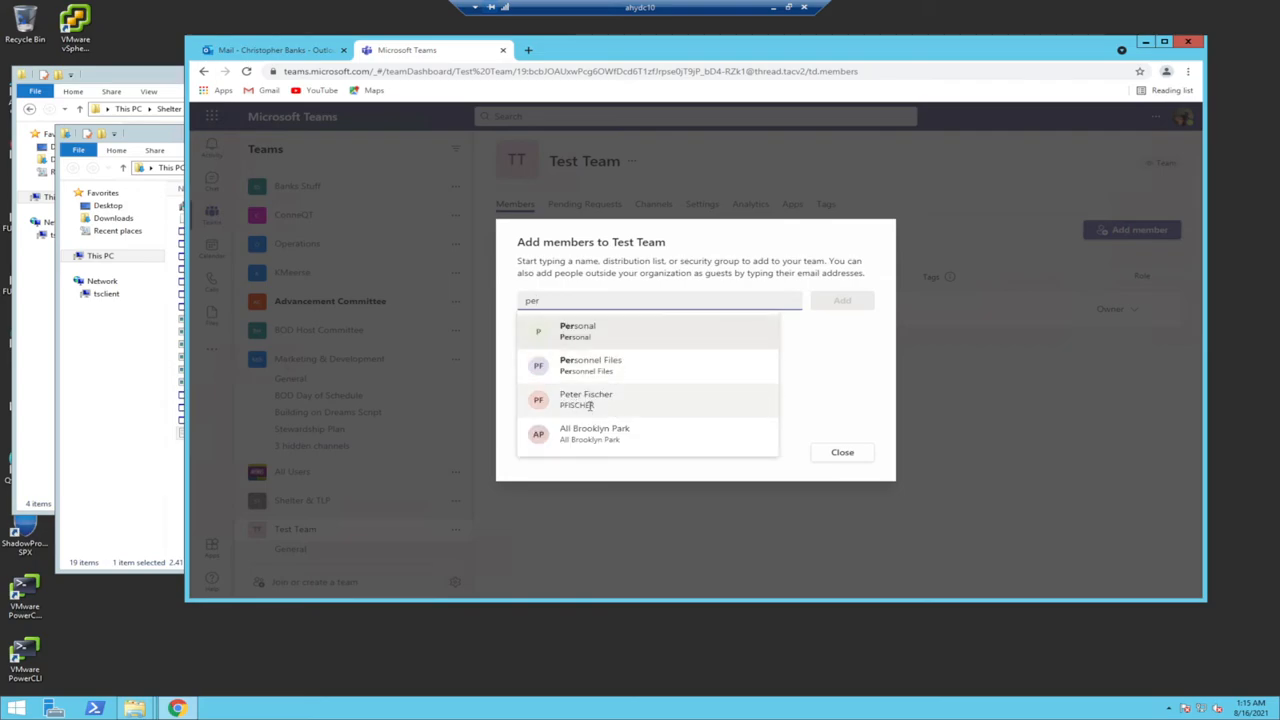
pyautogui.click(590, 402)
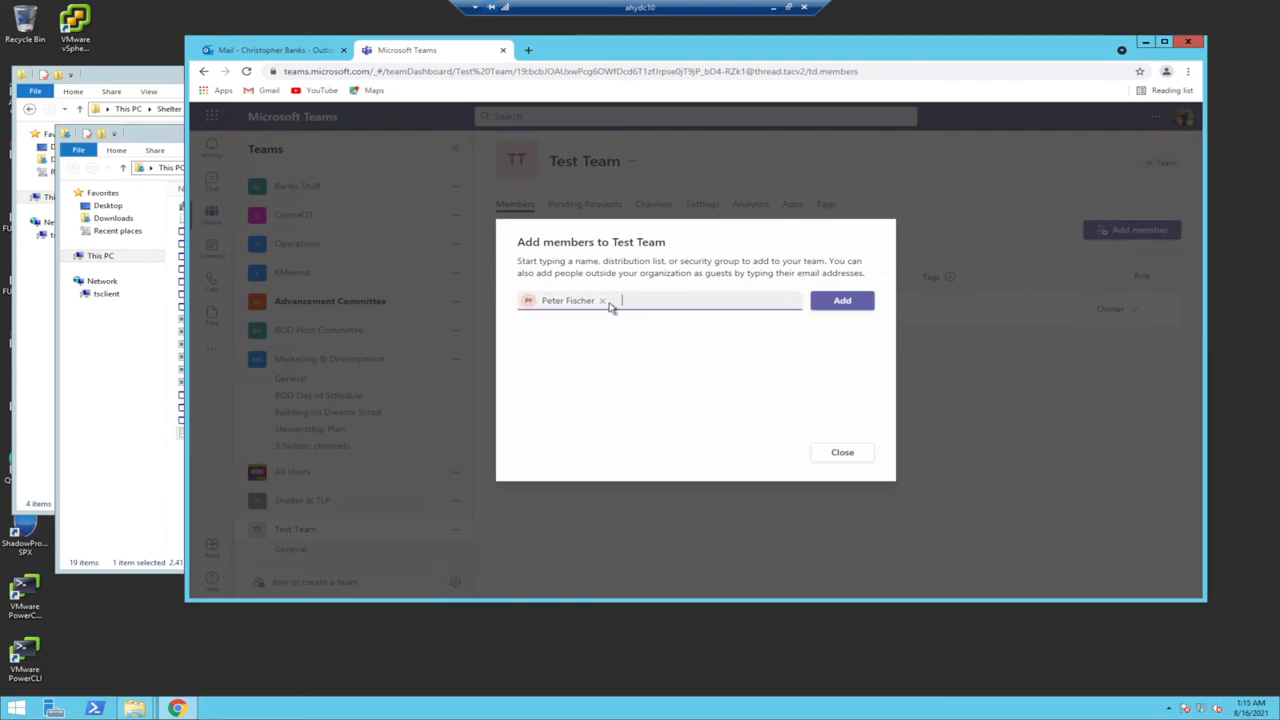
pyautogui.click(604, 302)
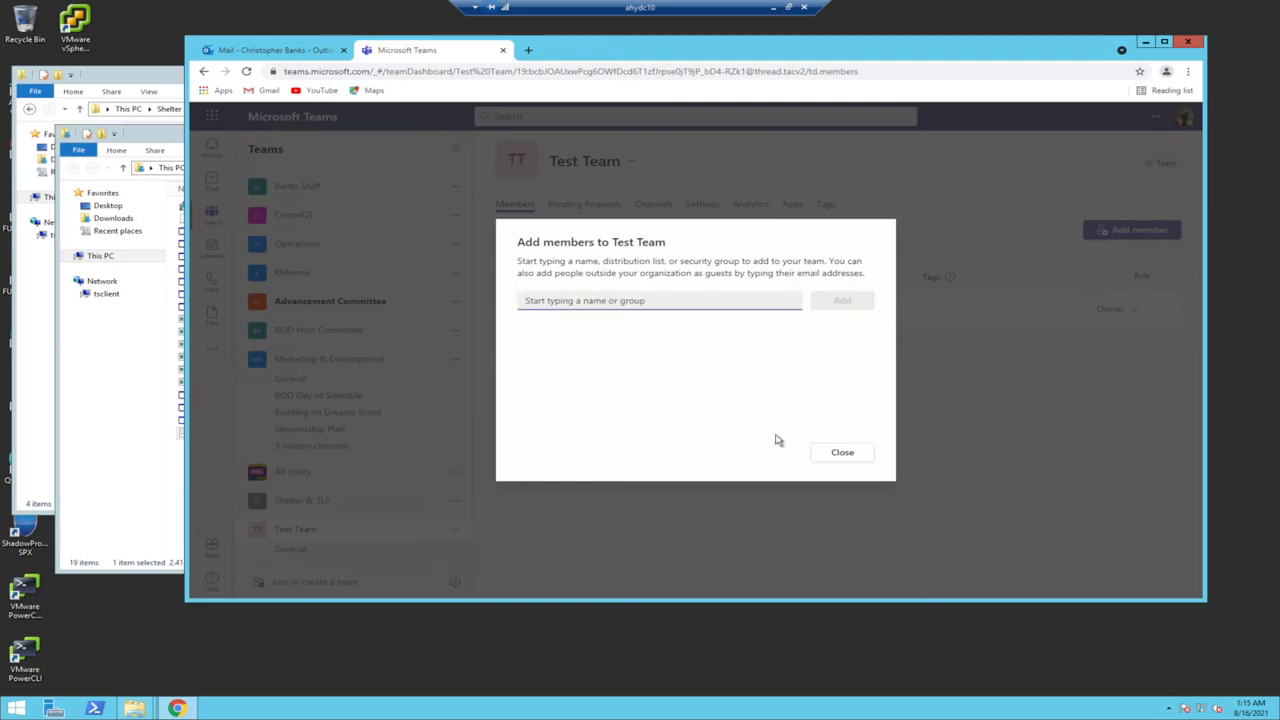
pyautogui.click(842, 452)
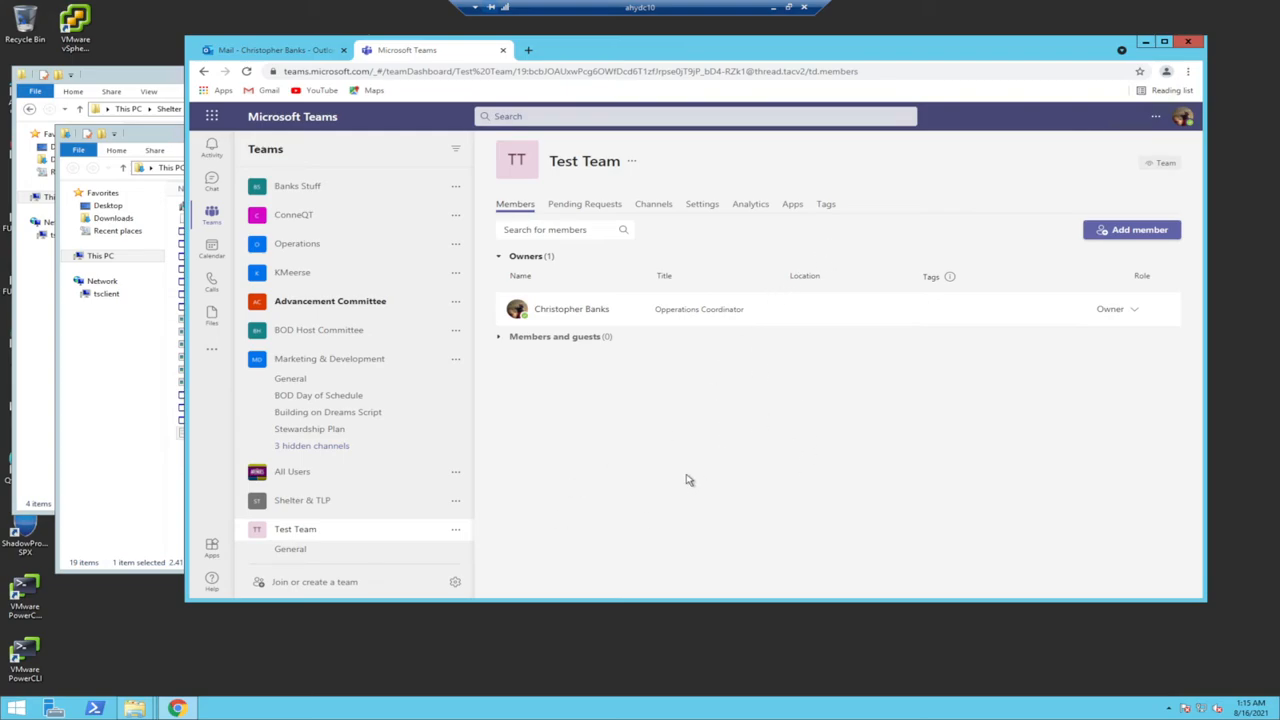
# Step: Open the Forms folder inside AveResources in the files of the All Users team's General channel
pyautogui.scroll(5, 331, 451)
pyautogui.scroll(-3, 323, 314)
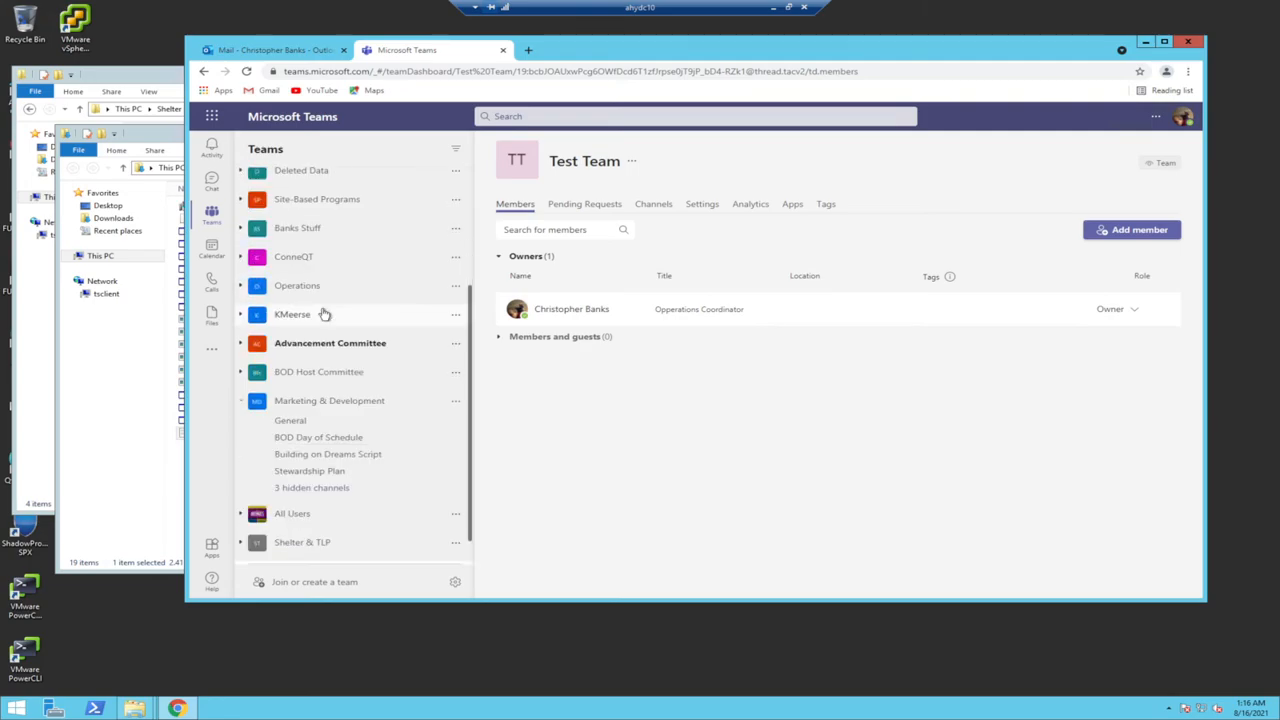
pyautogui.click(428, 515)
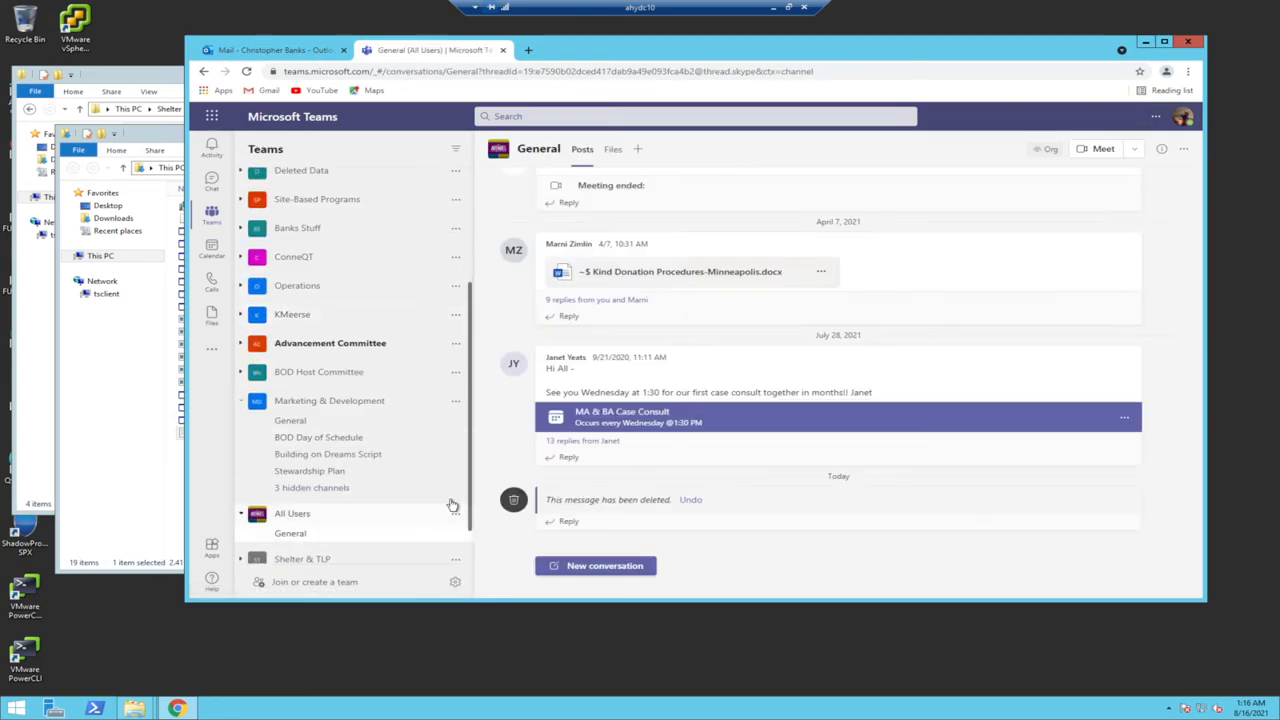
pyautogui.click(613, 149)
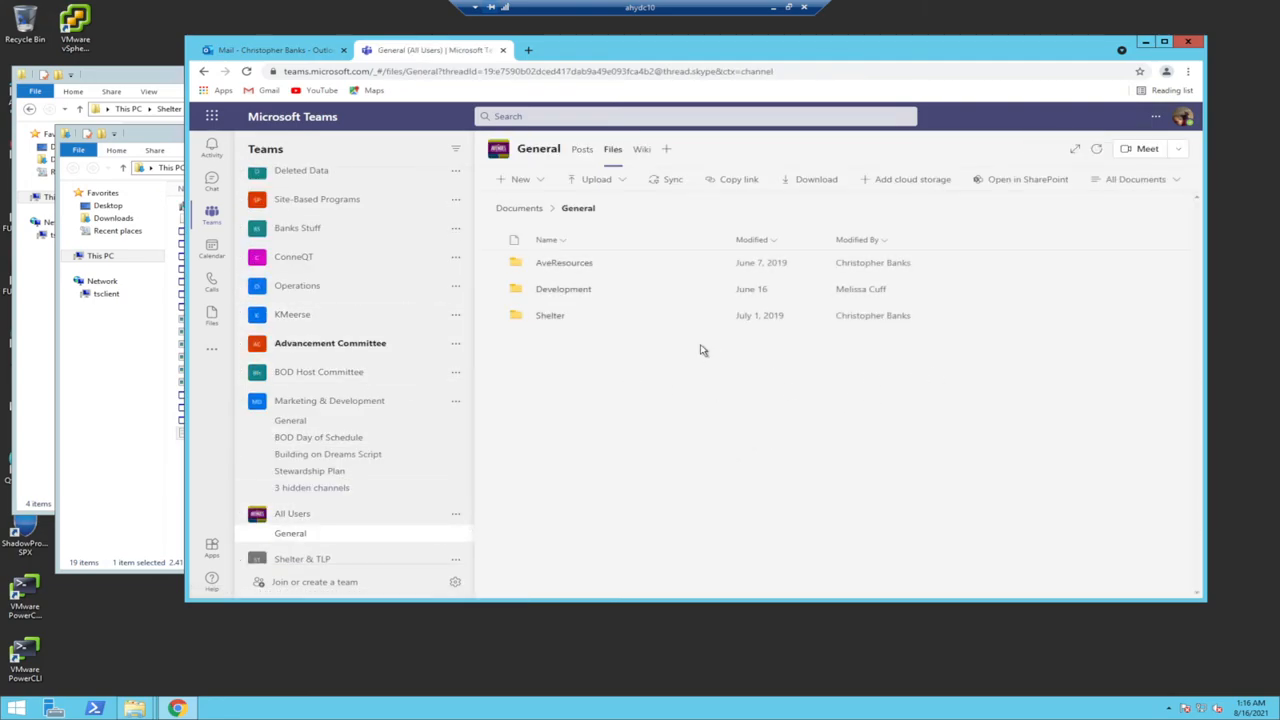
pyautogui.click(560, 263)
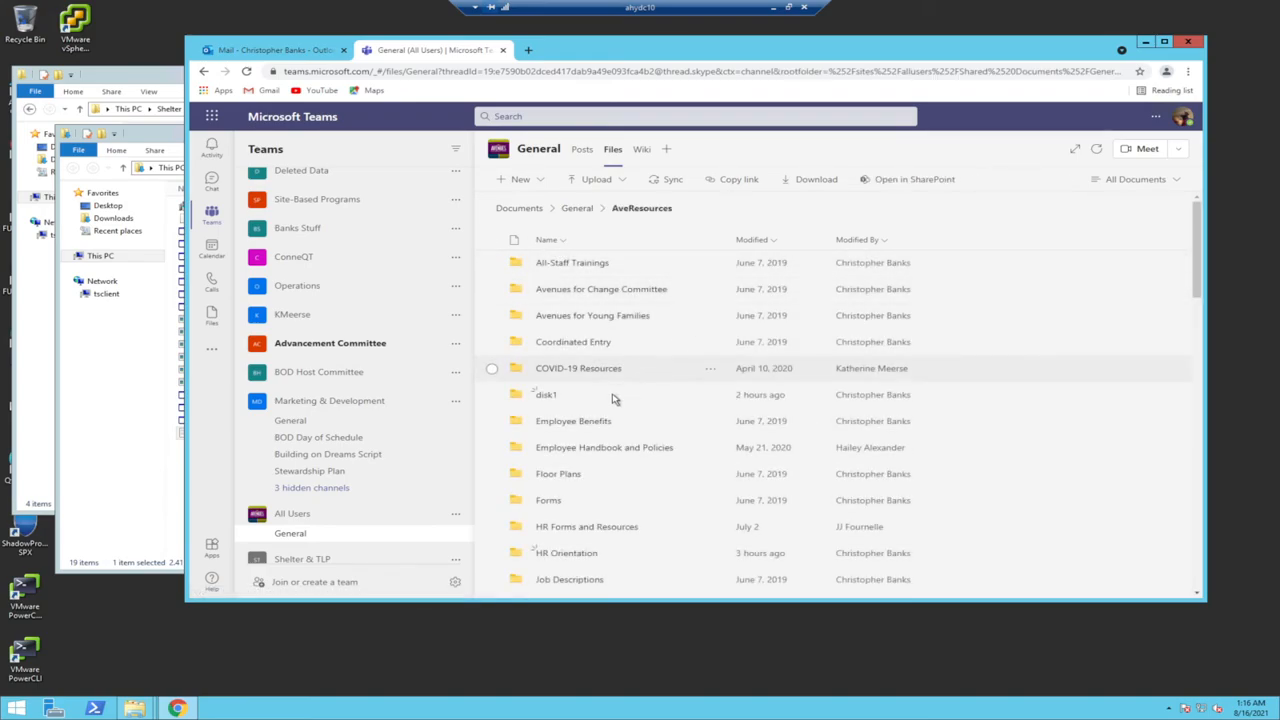
pyautogui.click(552, 505)
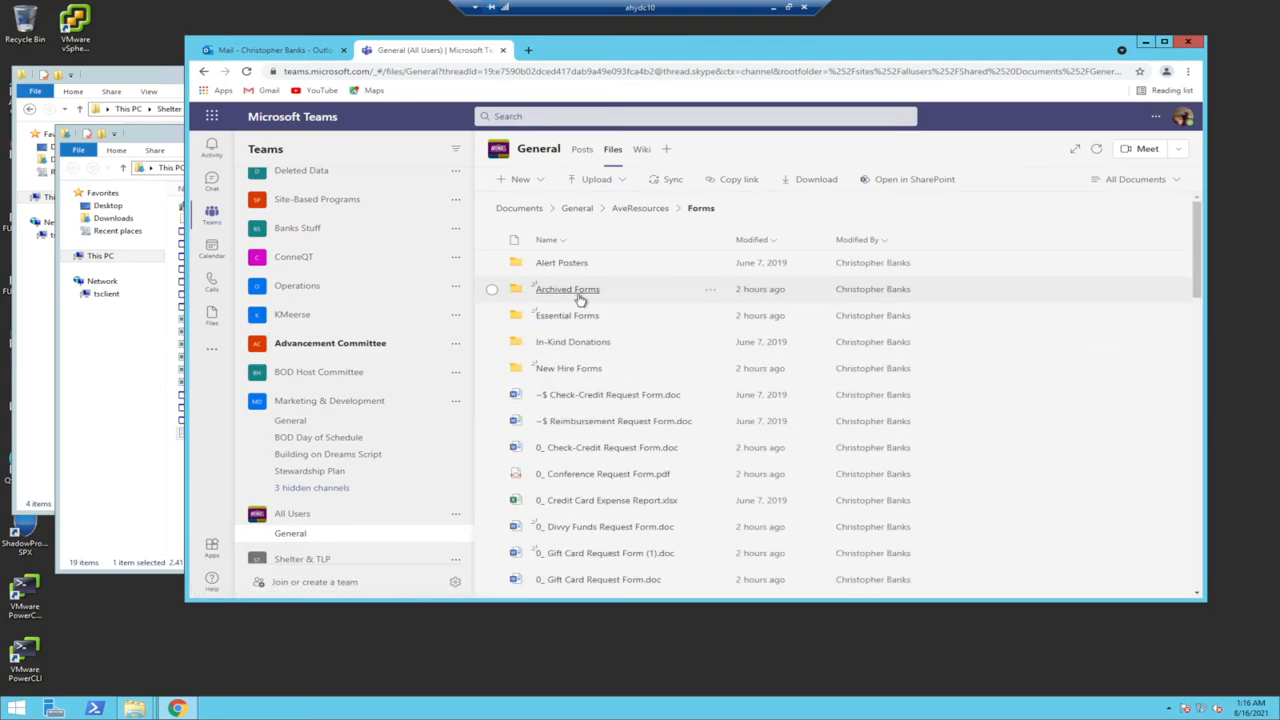
# Step: View the contents of the Archived Forms and Essential Forms folders, and return to the General channel's top-level files
pyautogui.click(570, 290)
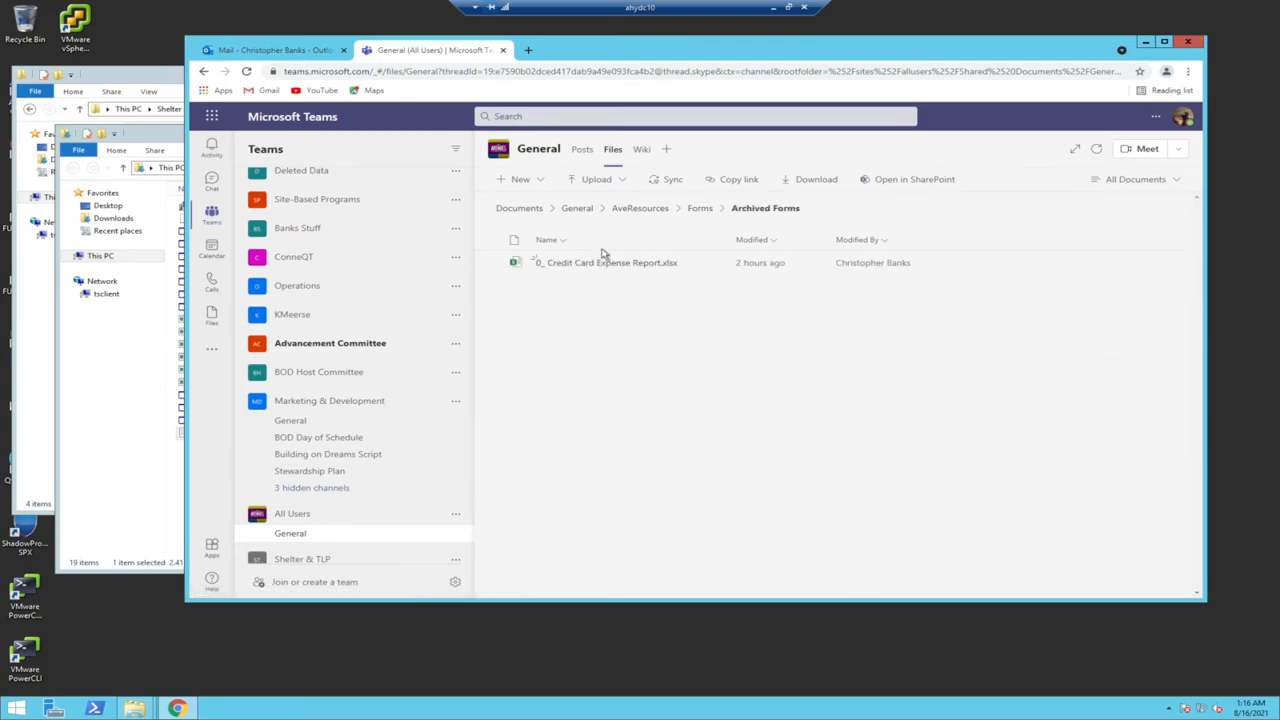
pyautogui.click(701, 210)
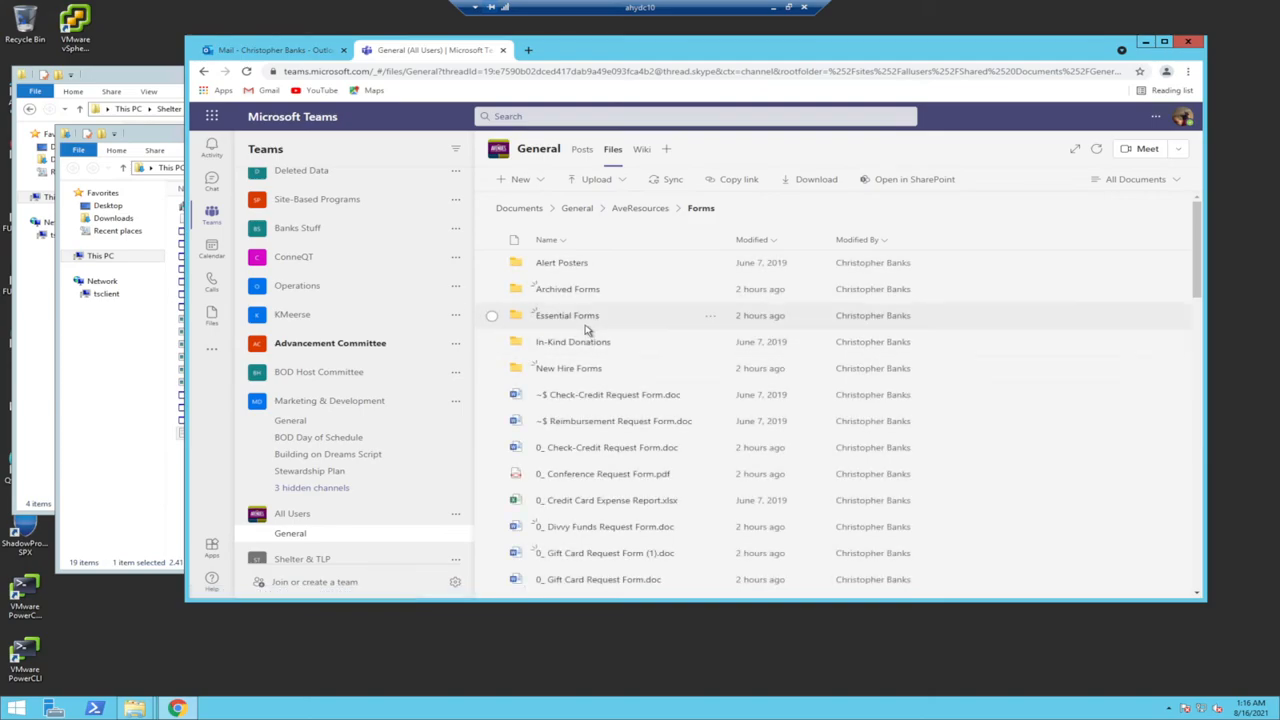
pyautogui.click(736, 328)
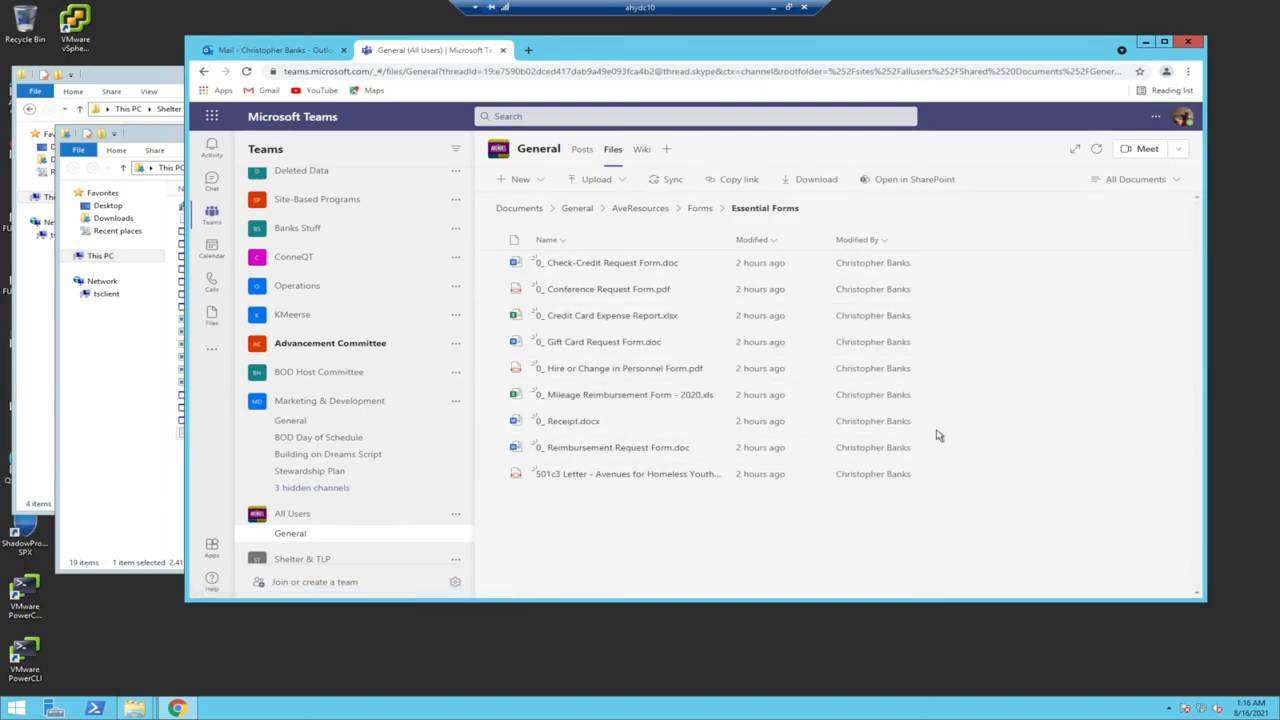
pyautogui.click(578, 209)
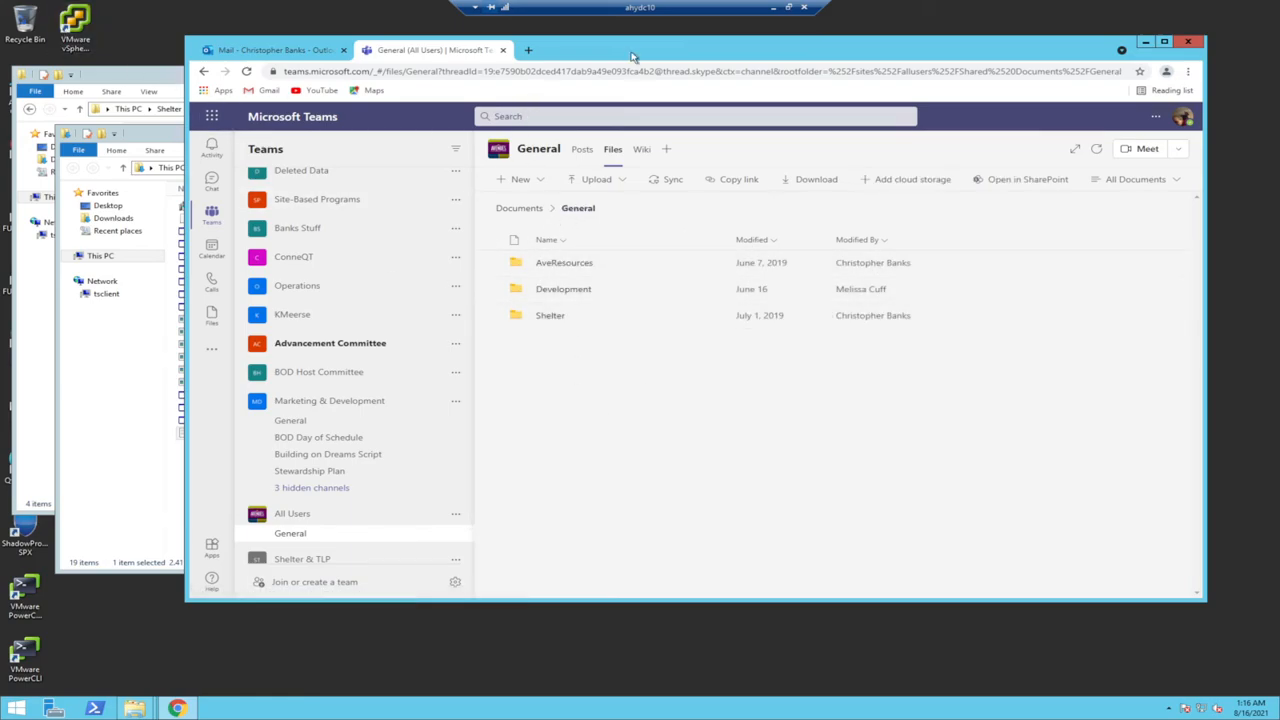
# Step: Close the Downloads window and show the drives of This PC in the remaining File Explorer window
pyautogui.moveTo(631, 56); pyautogui.dragTo(678, 80)
pyautogui.click(172, 140)
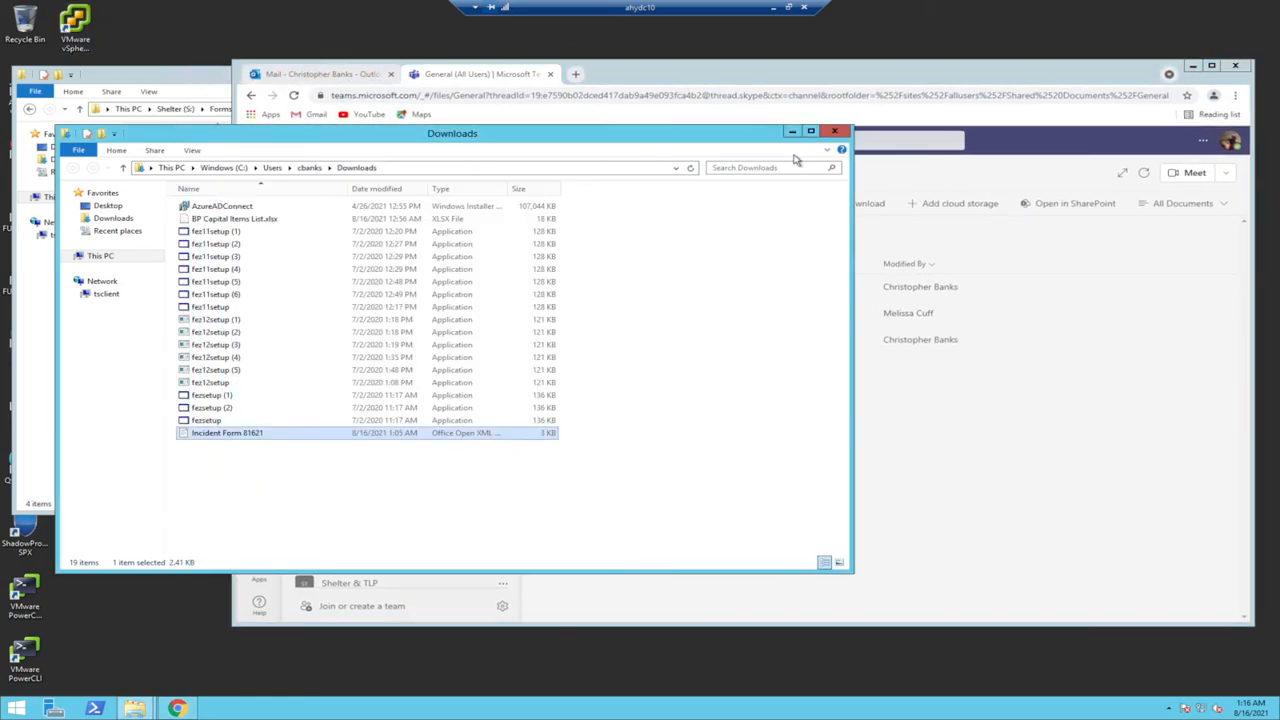
pyautogui.click(846, 134)
pyautogui.moveTo(150, 78); pyautogui.dragTo(250, 113)
pyautogui.click(116, 234)
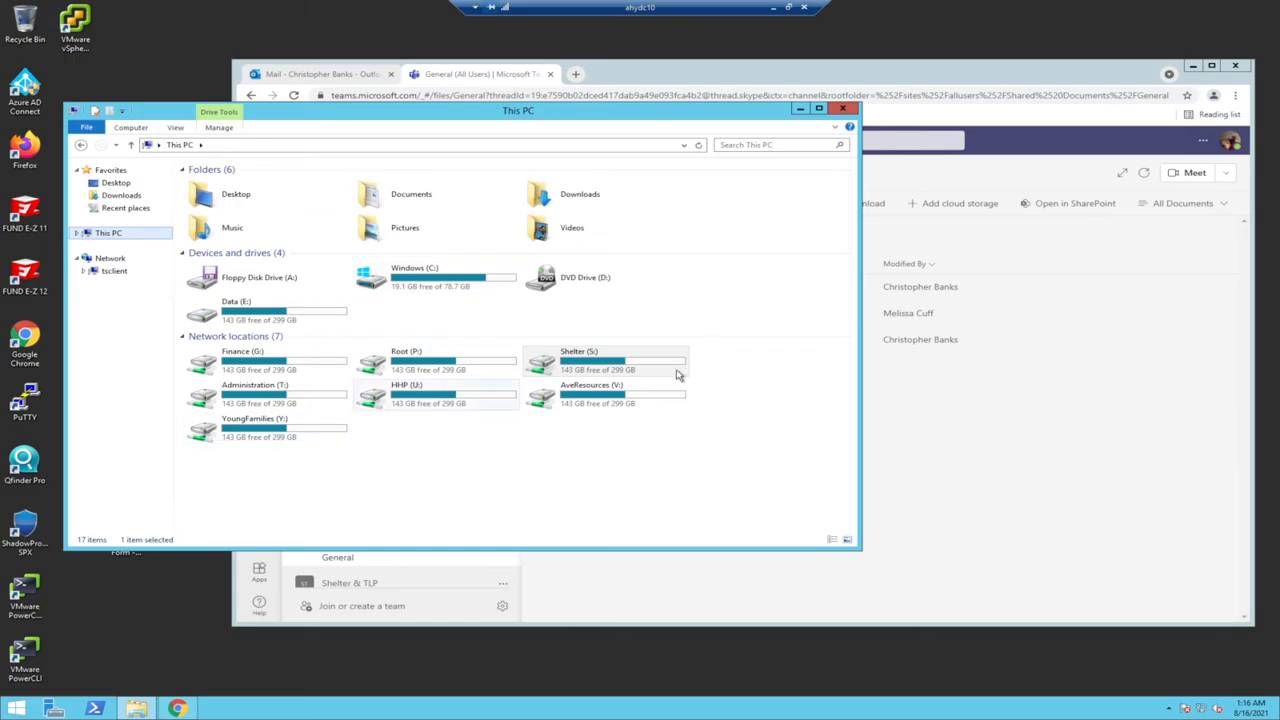
pyautogui.moveTo(602, 118); pyautogui.dragTo(584, 75)
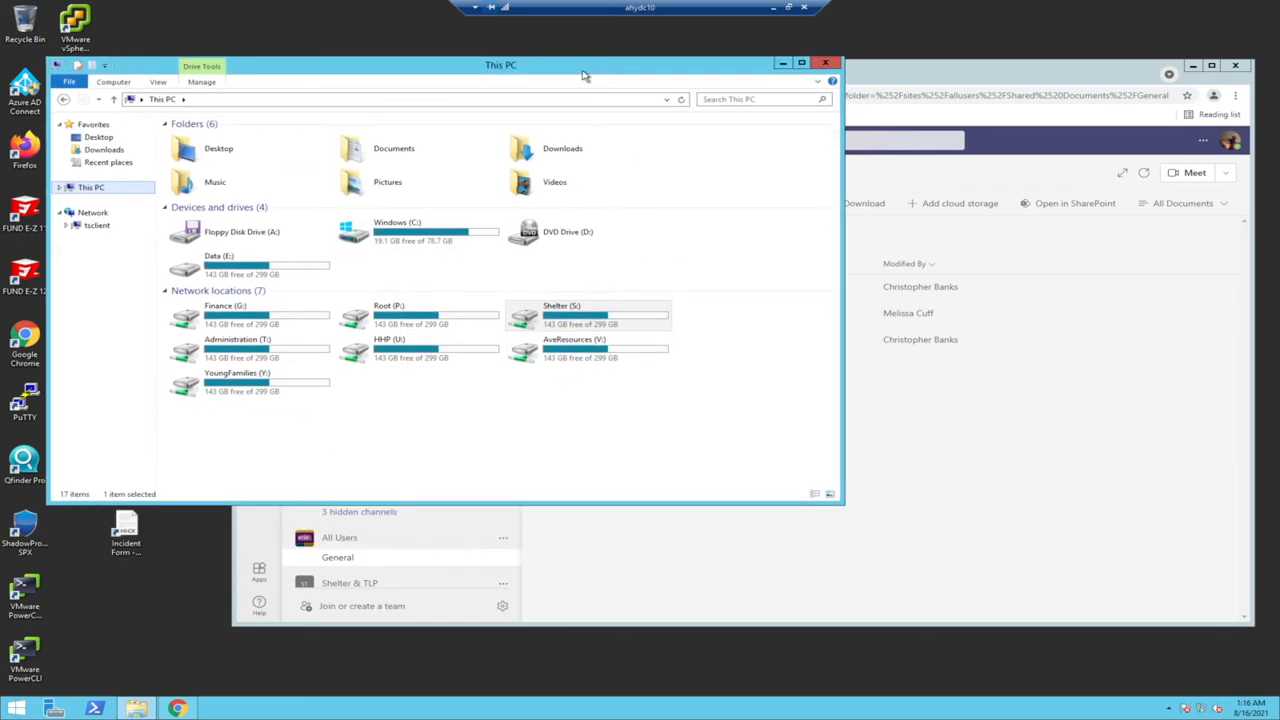
# Step: Compare the Shelter (S:) drive's folders in File Explorer with the General channel's files in Teams, and return to This PC
pyautogui.click(612, 334)
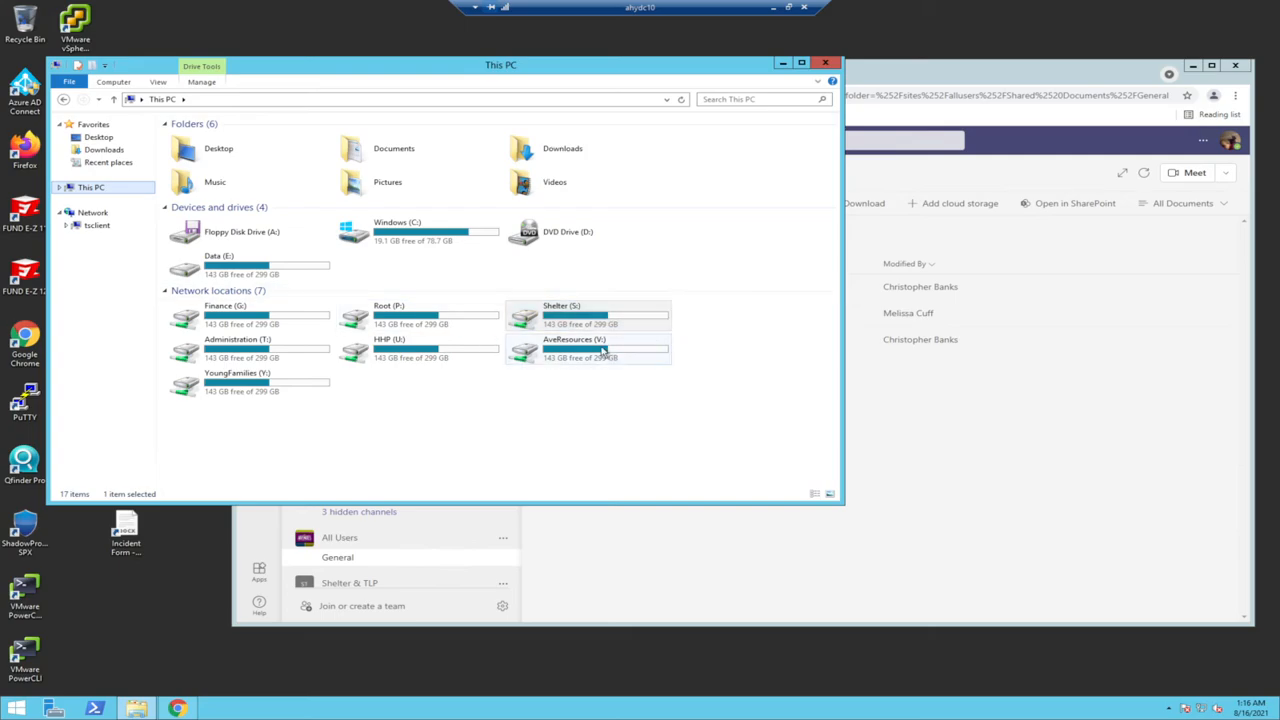
pyautogui.doubleClick(612, 311)
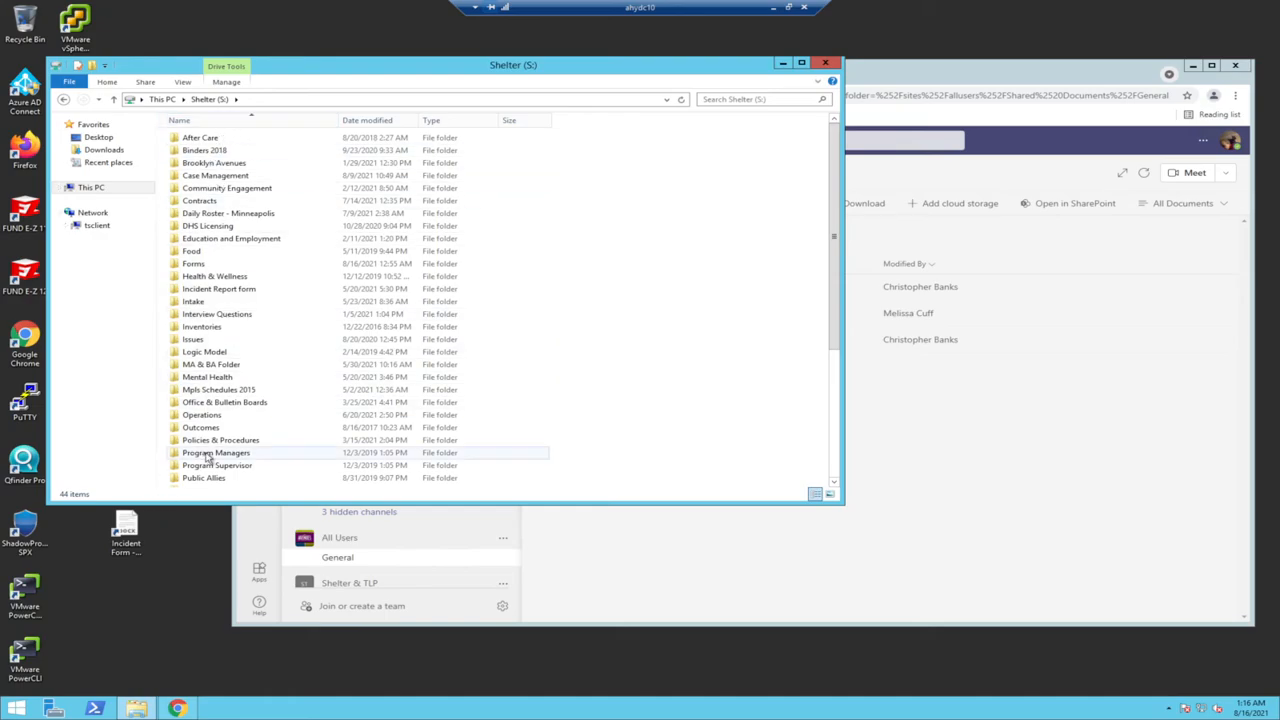
pyautogui.click(992, 75)
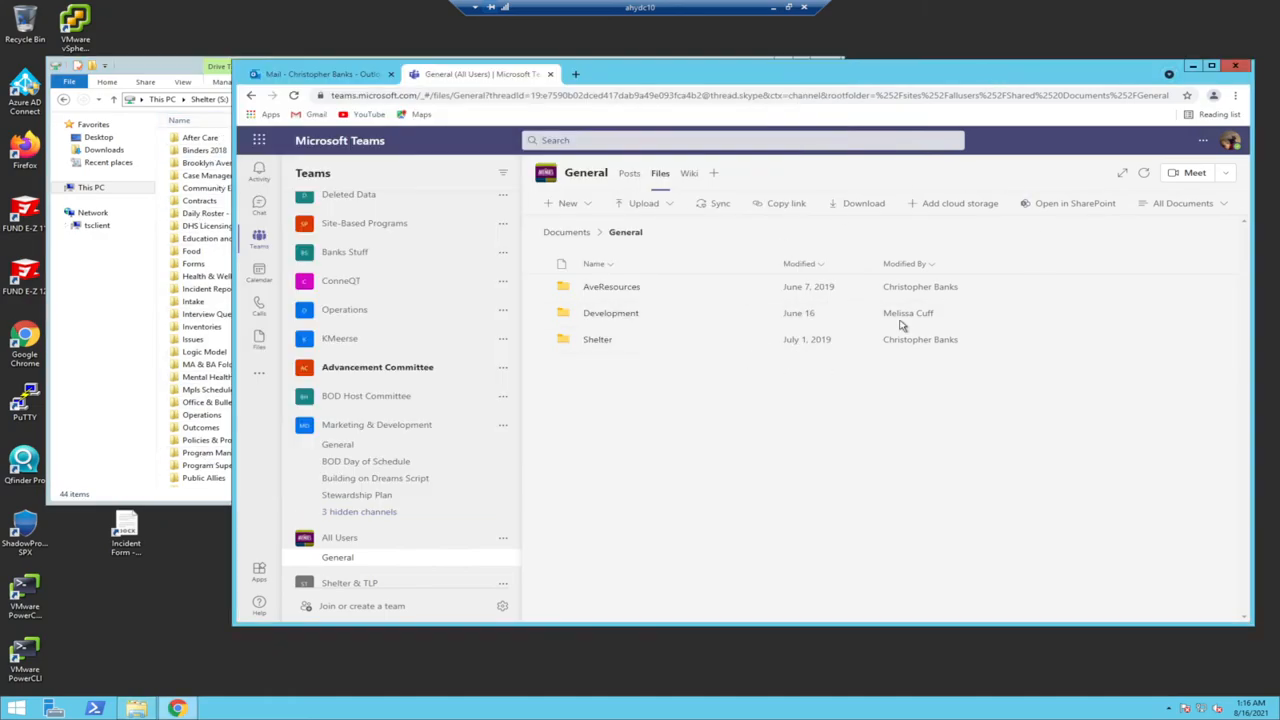
pyautogui.click(196, 110)
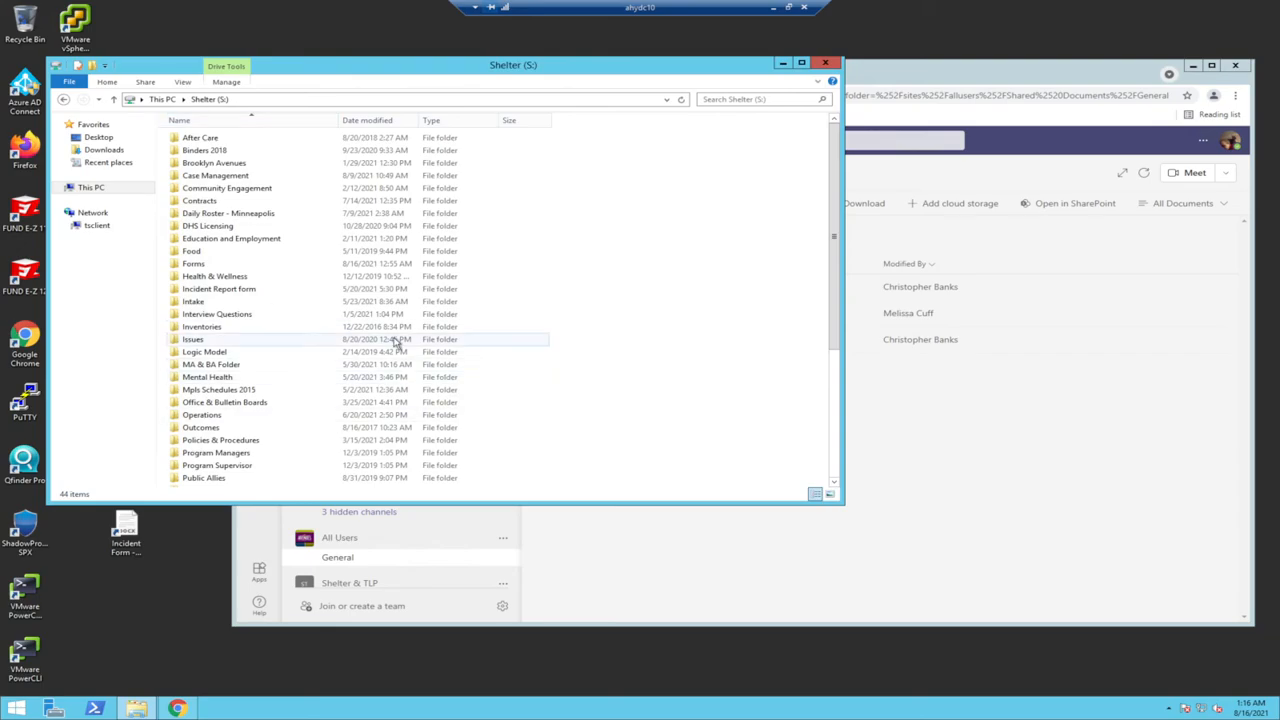
pyautogui.click(114, 99)
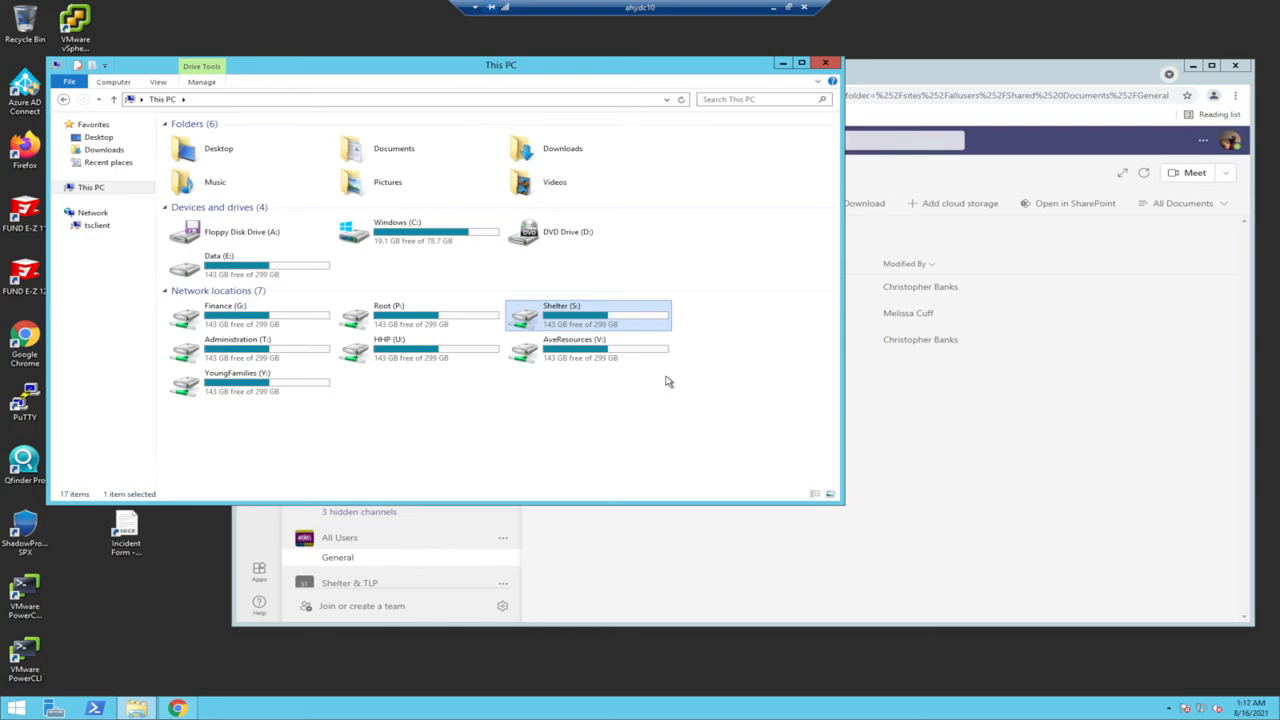
# Step: Browse the Shelter (S:) drive down to Food > Menus > 2019 Menus, view the files, and return to the drive's top level
pyautogui.doubleClick(604, 328)
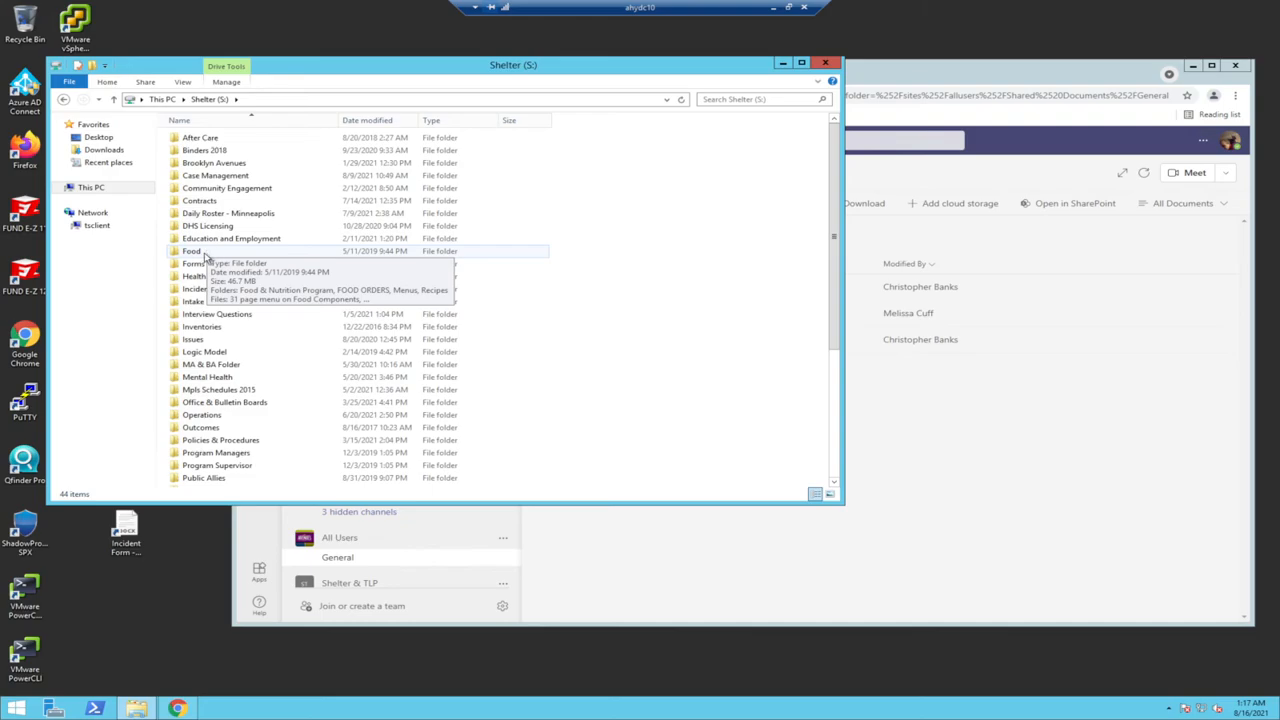
pyautogui.click(207, 253)
pyautogui.click(275, 250)
pyautogui.click(170, 253)
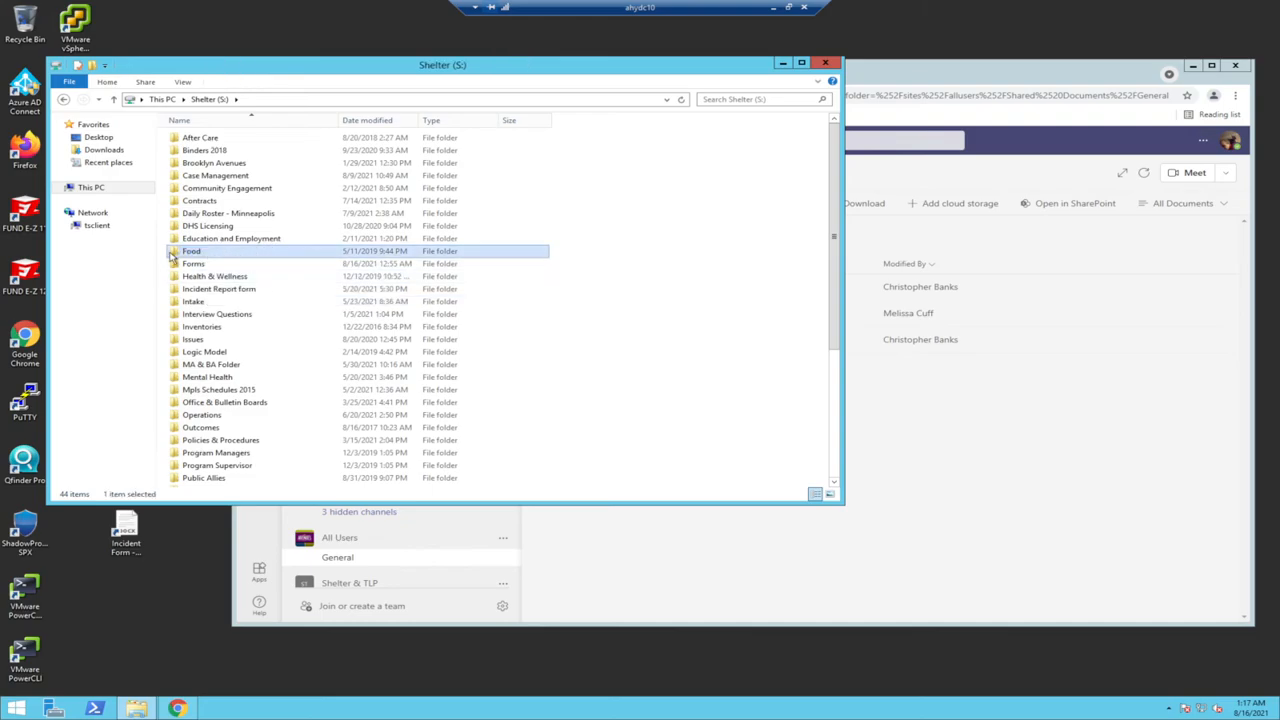
pyautogui.doubleClick(170, 253)
pyautogui.doubleClick(200, 163)
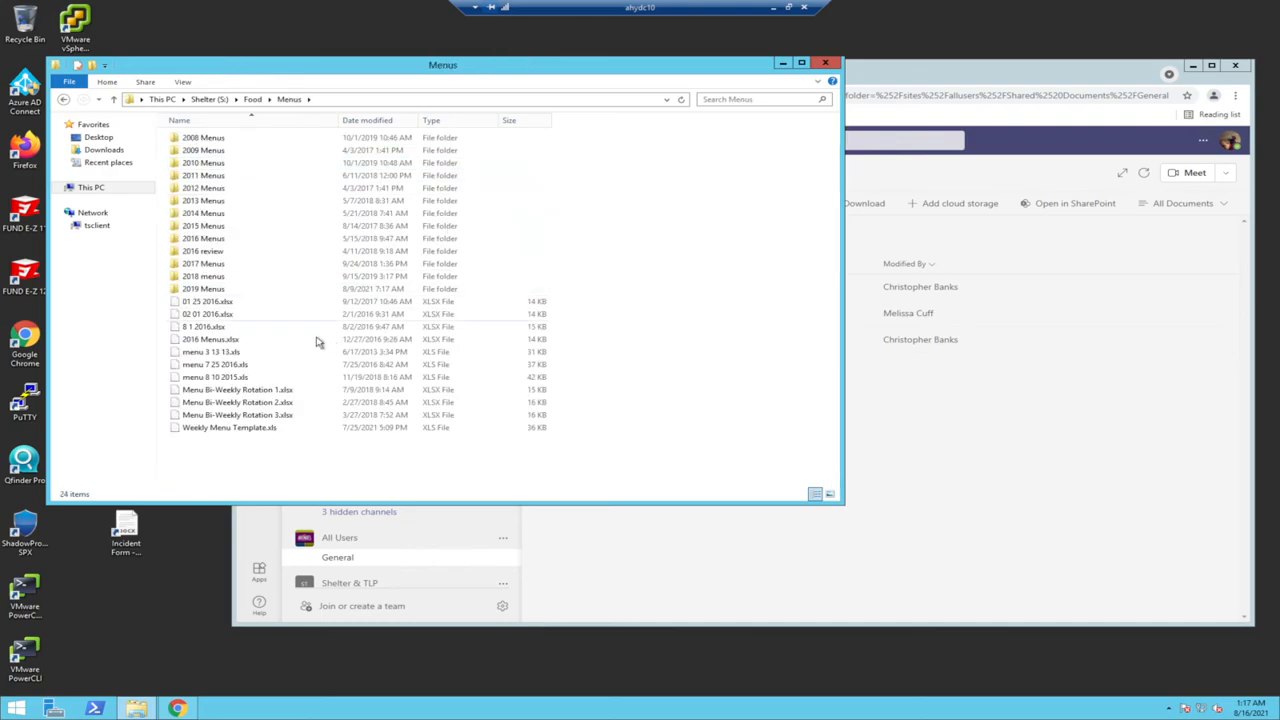
pyautogui.doubleClick(224, 289)
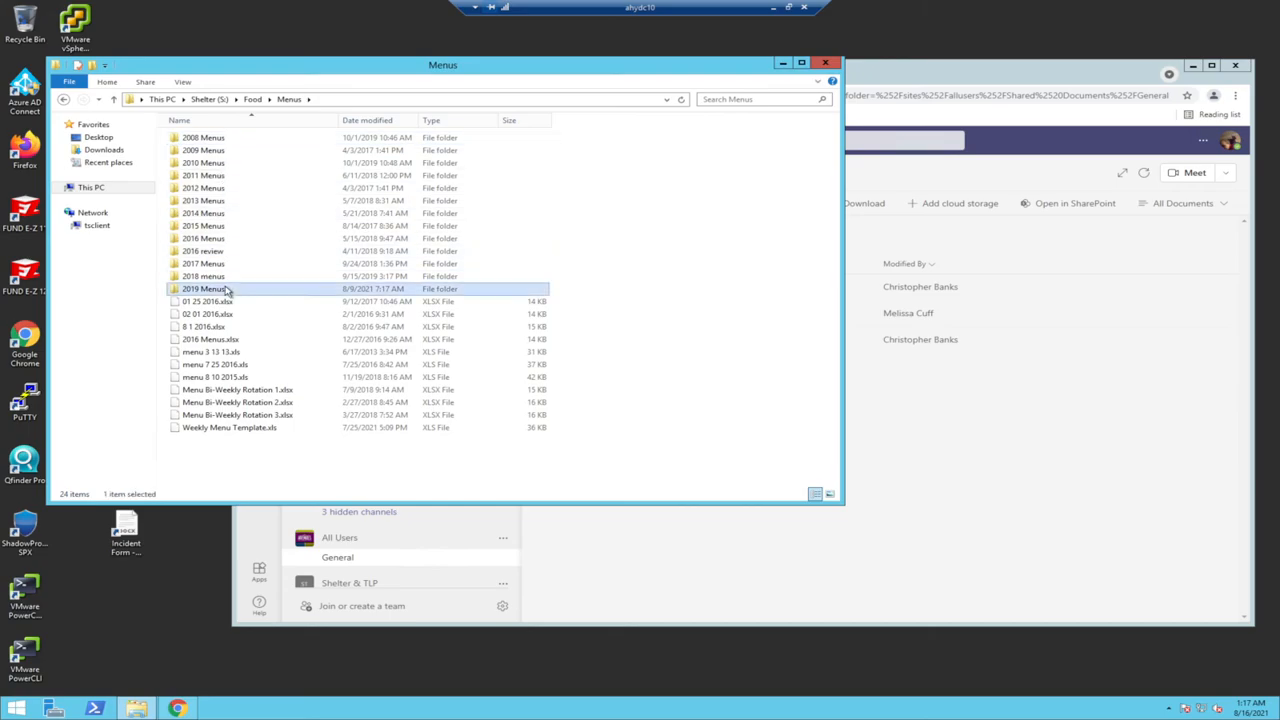
pyautogui.click(834, 470)
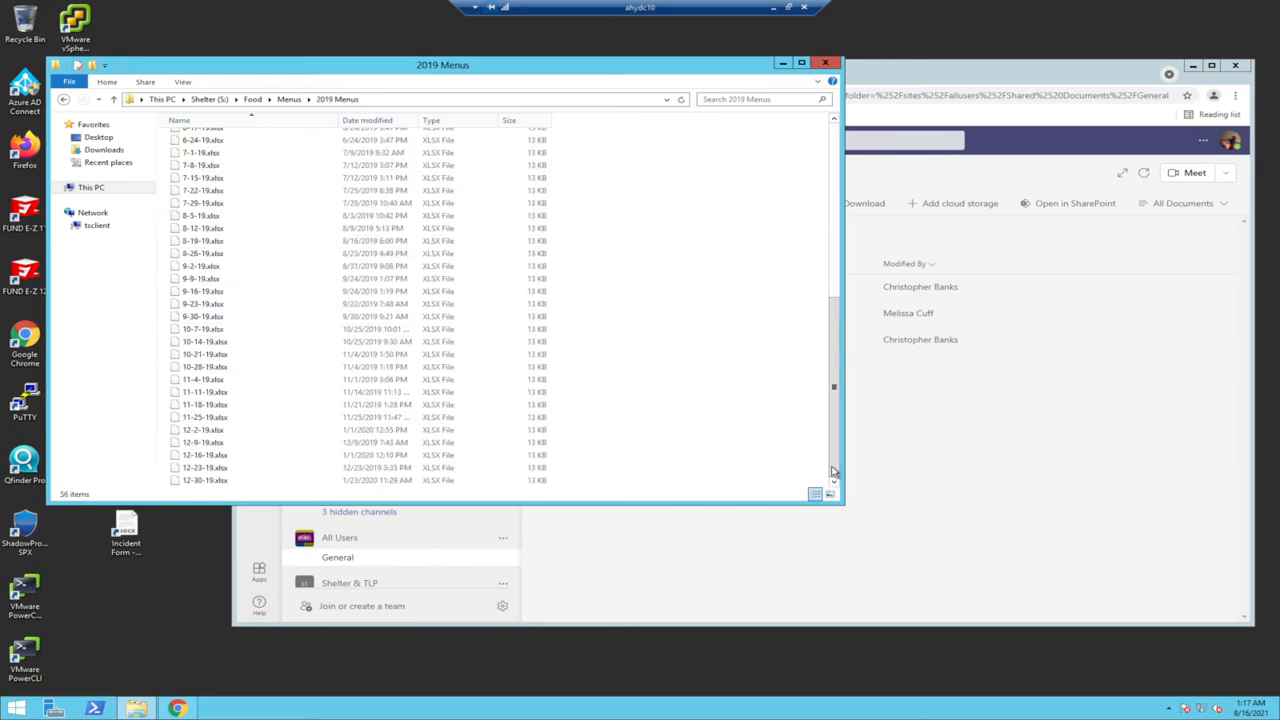
pyautogui.click(113, 99)
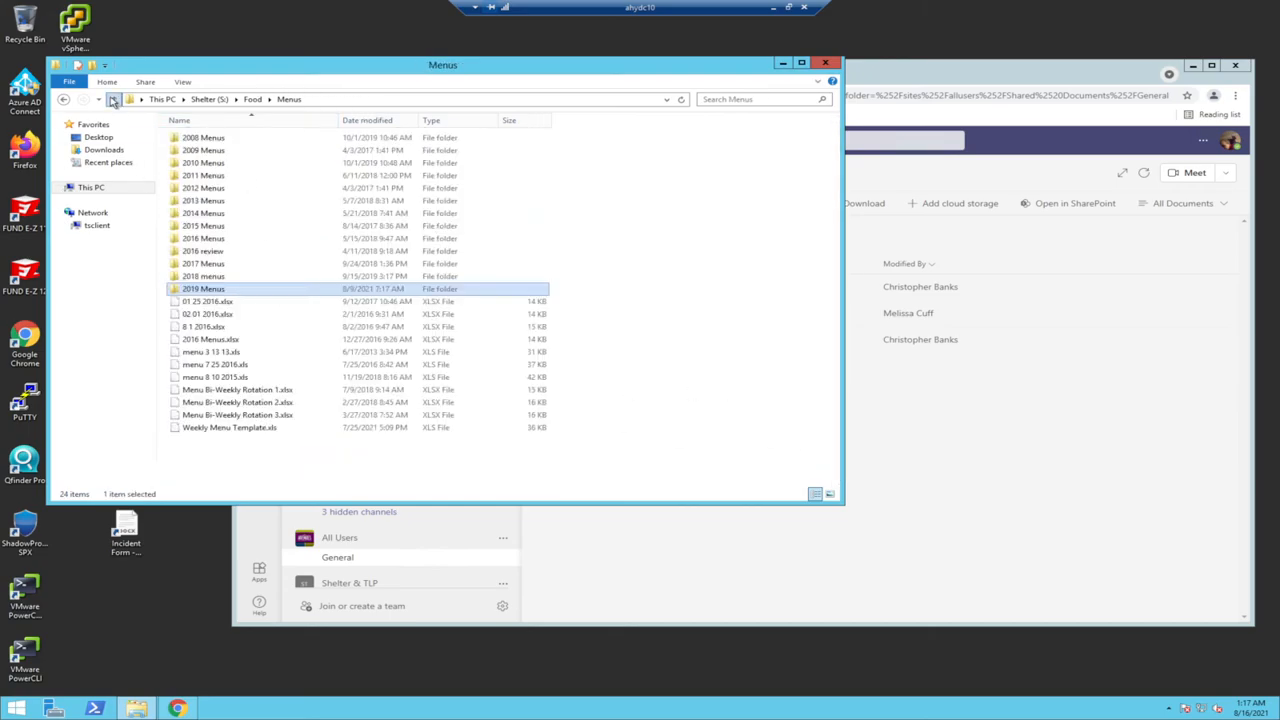
pyautogui.click(113, 99)
pyautogui.click(113, 99)
# Step: Switch to Teams, open Shelter > Food > Menus > 2021 Menus in the General channel's files, and view the list to its end
pyautogui.click(994, 257)
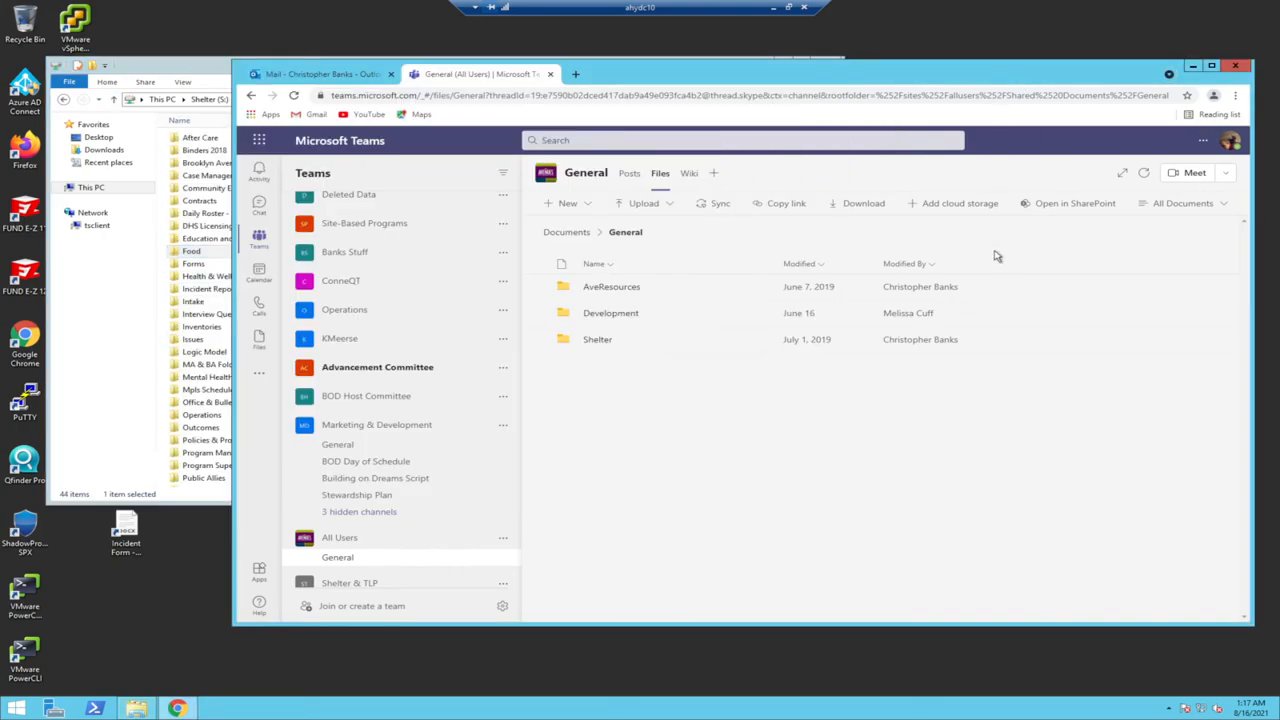
pyautogui.click(605, 342)
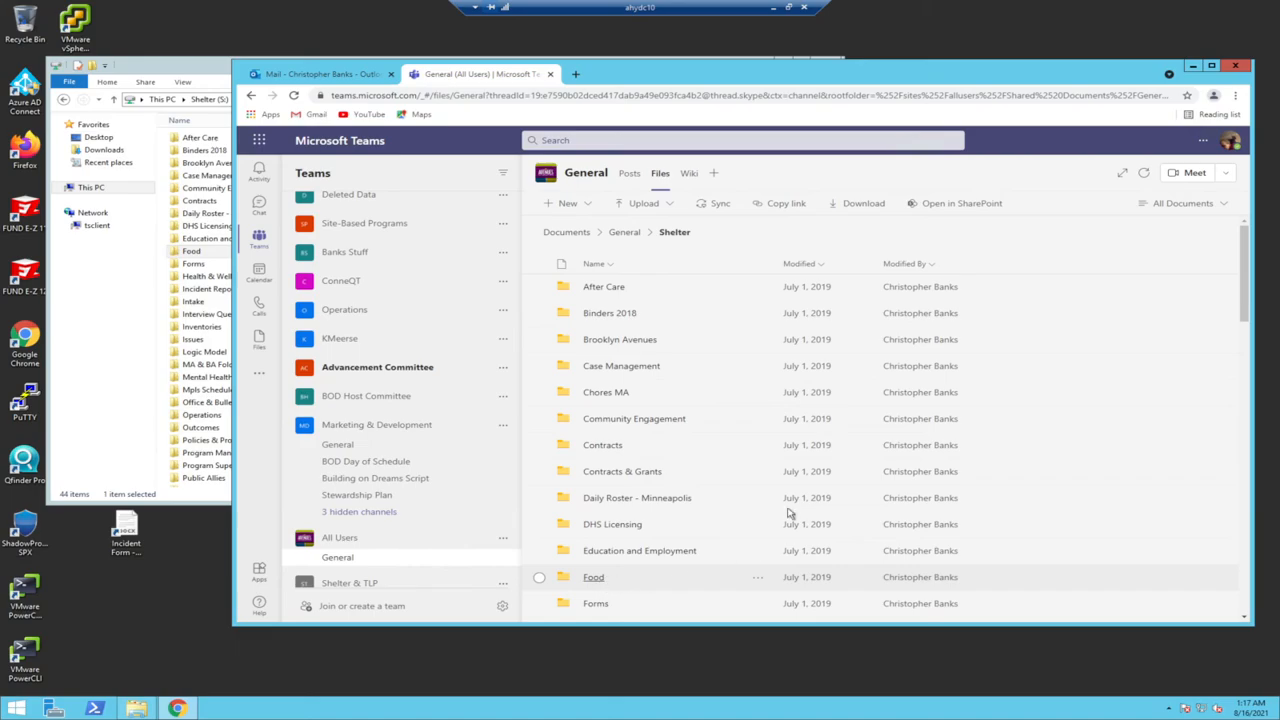
pyautogui.click(593, 577)
pyautogui.click(600, 340)
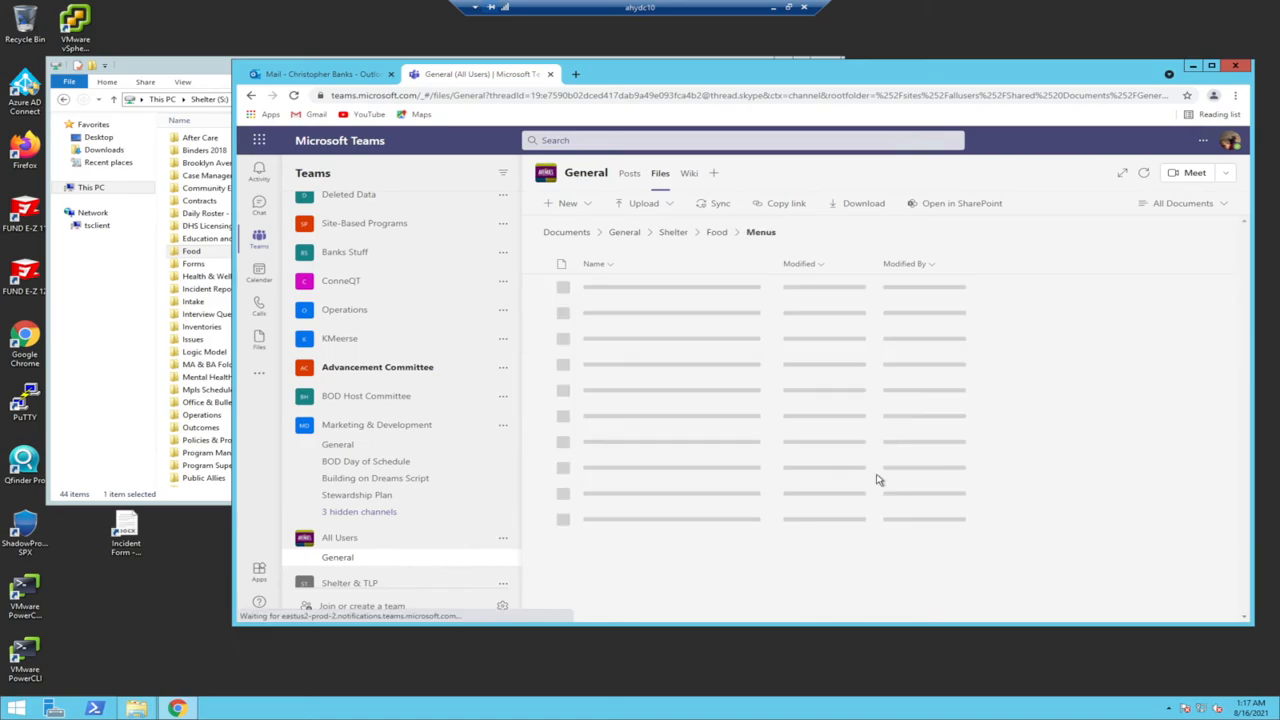
pyautogui.scroll(-3, 714, 433)
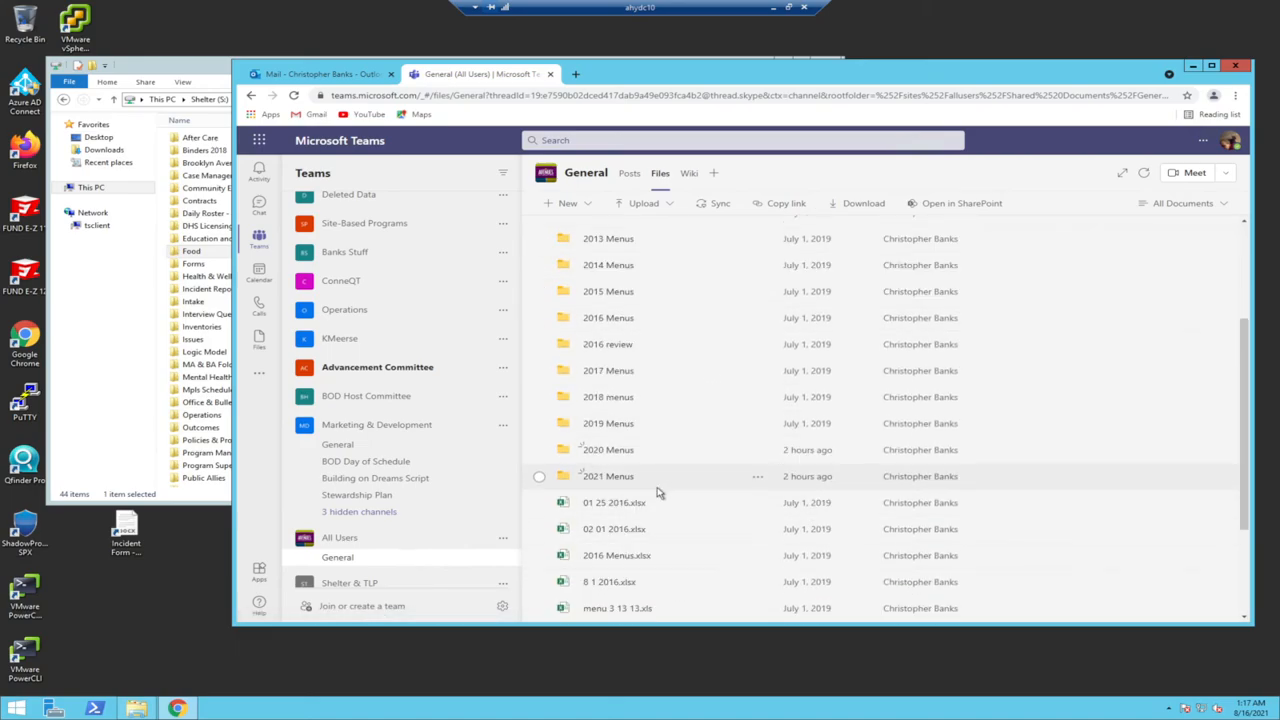
pyautogui.click(602, 477)
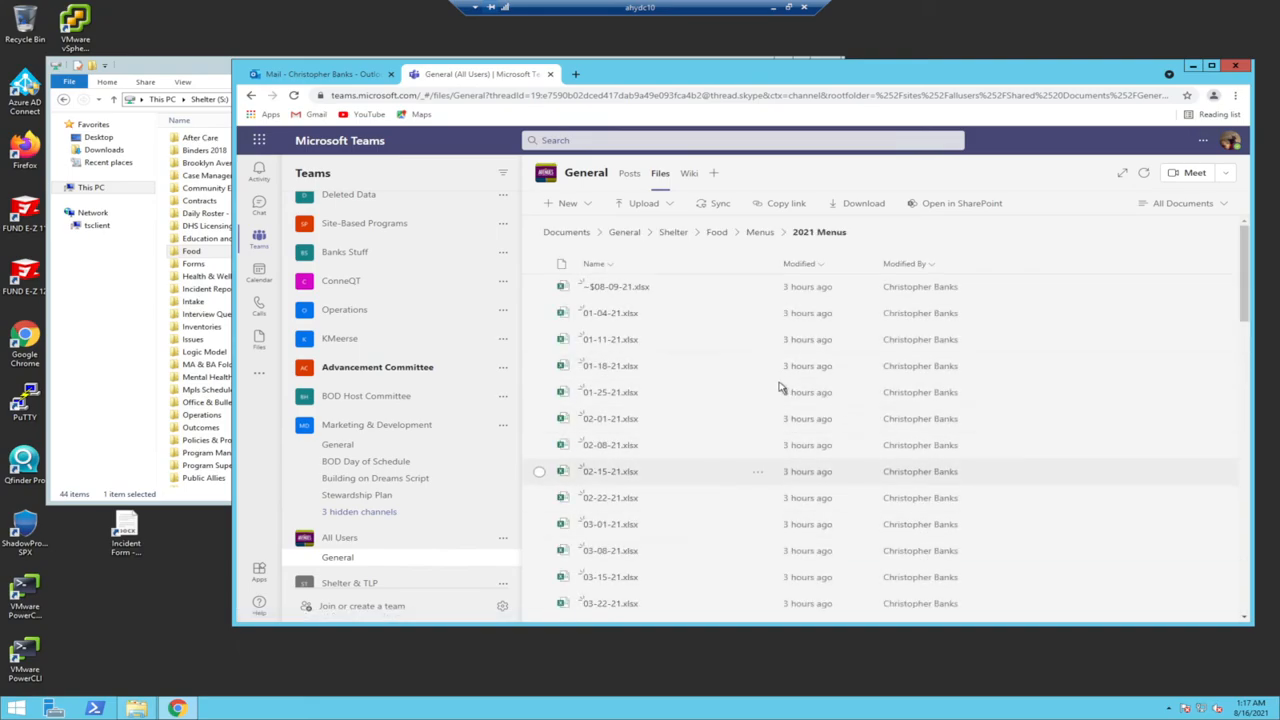
pyautogui.scroll(-5, 757, 423)
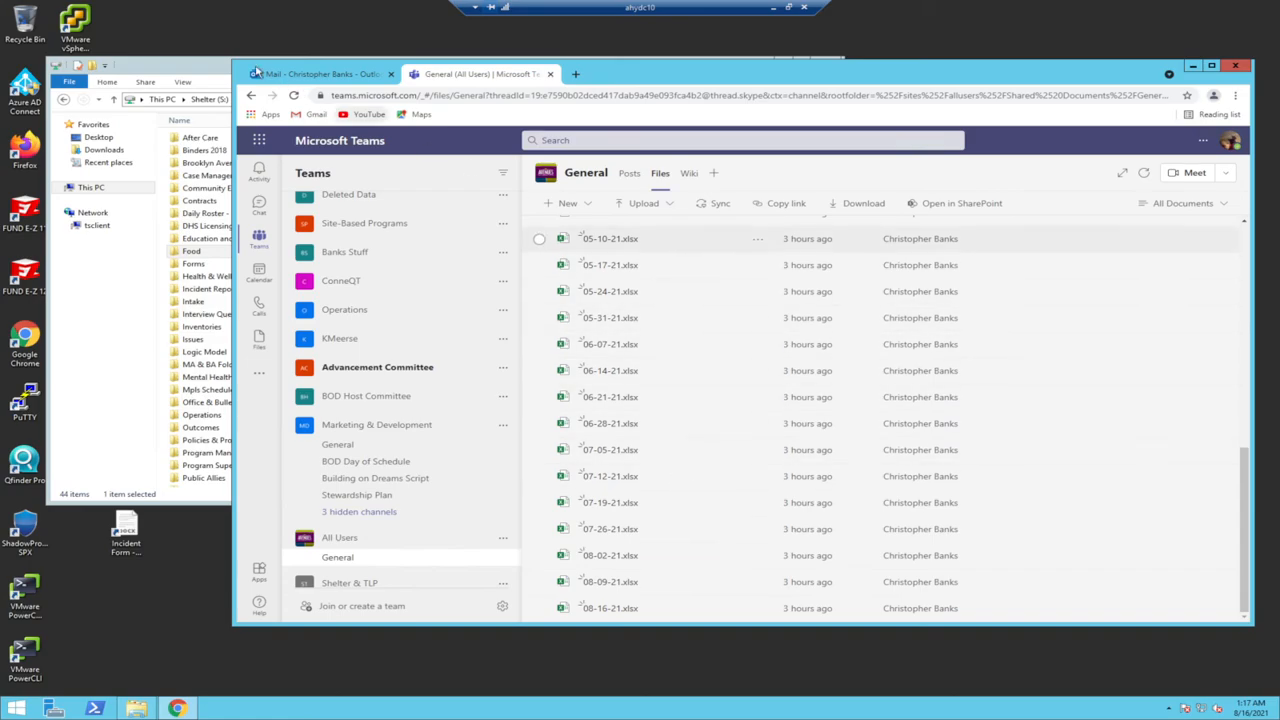
# Step: Compare the Shelter (S:) drive with the Teams files, highlighting the Forms, Daily Roster - Minneapolis and Health & Wellness folders on the drive
pyautogui.click(209, 72)
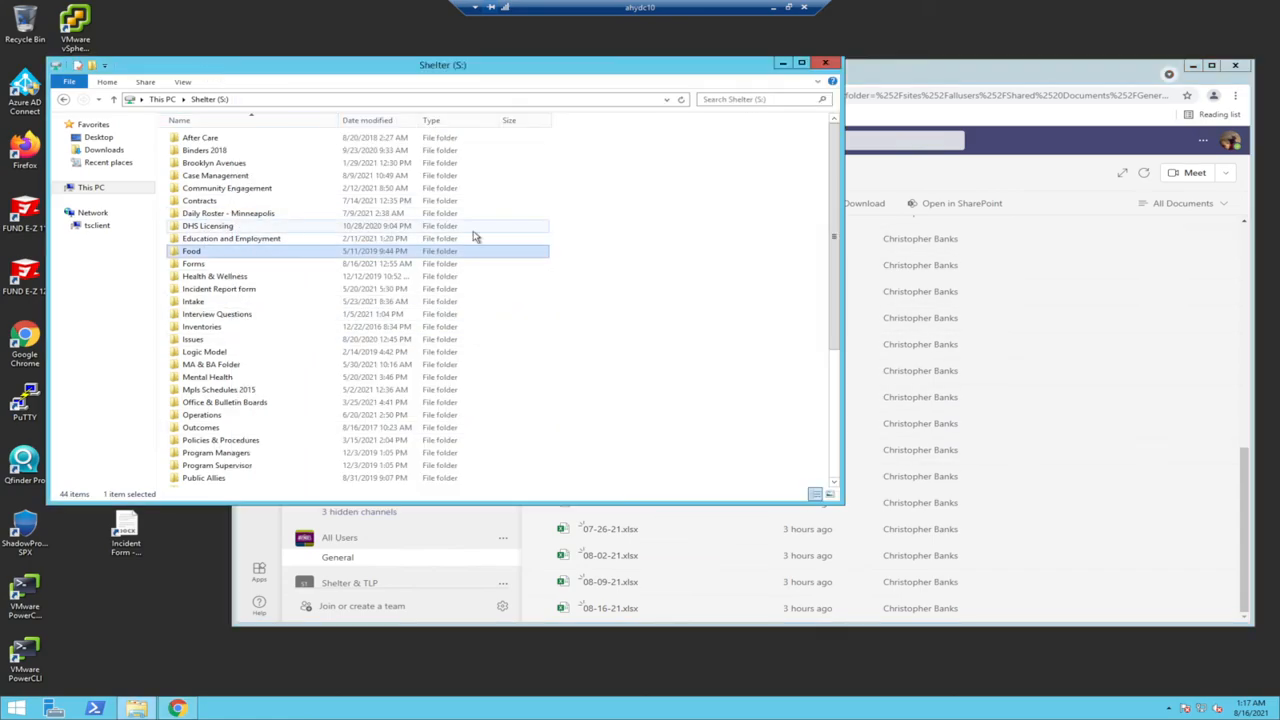
pyautogui.click(997, 75)
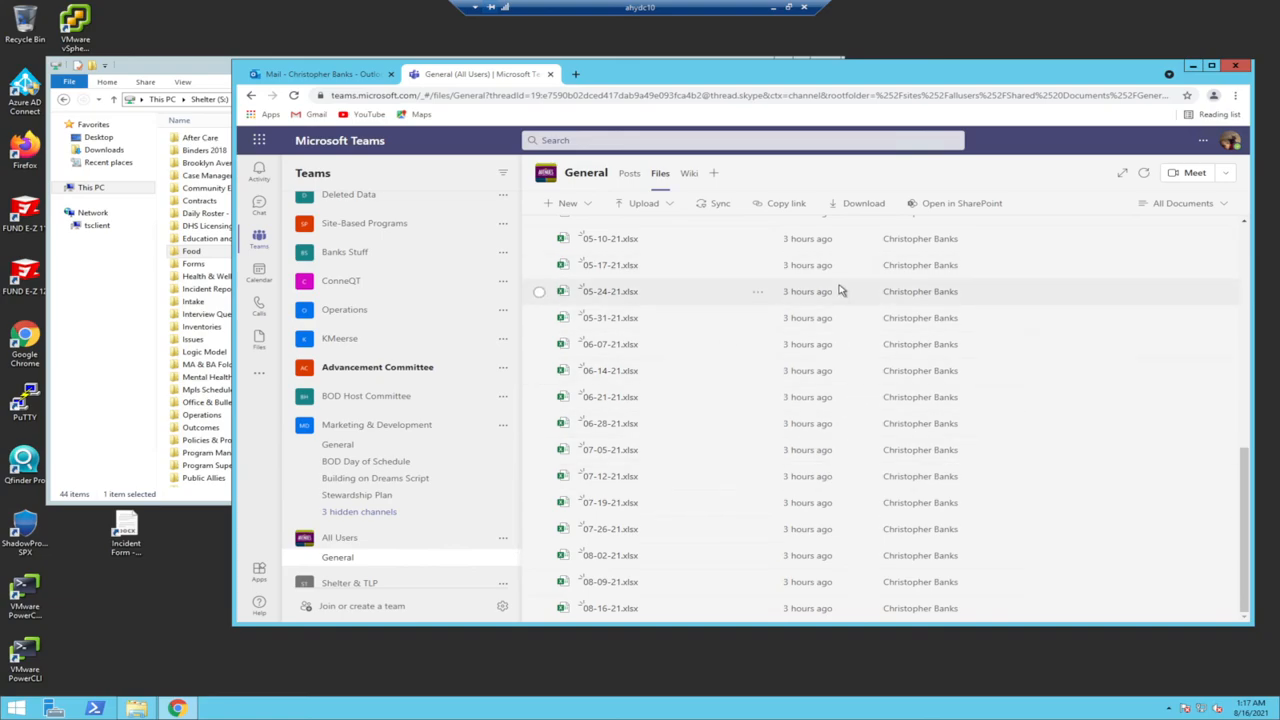
pyautogui.click(190, 70)
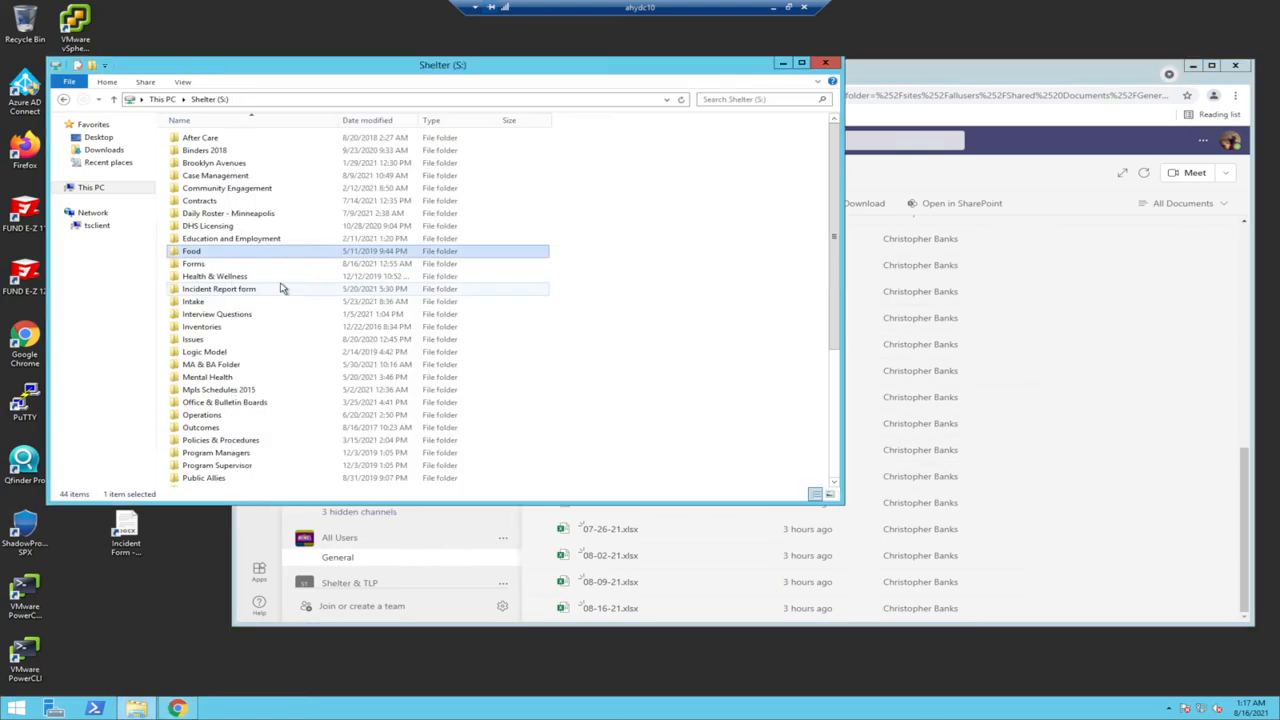
pyautogui.click(195, 264)
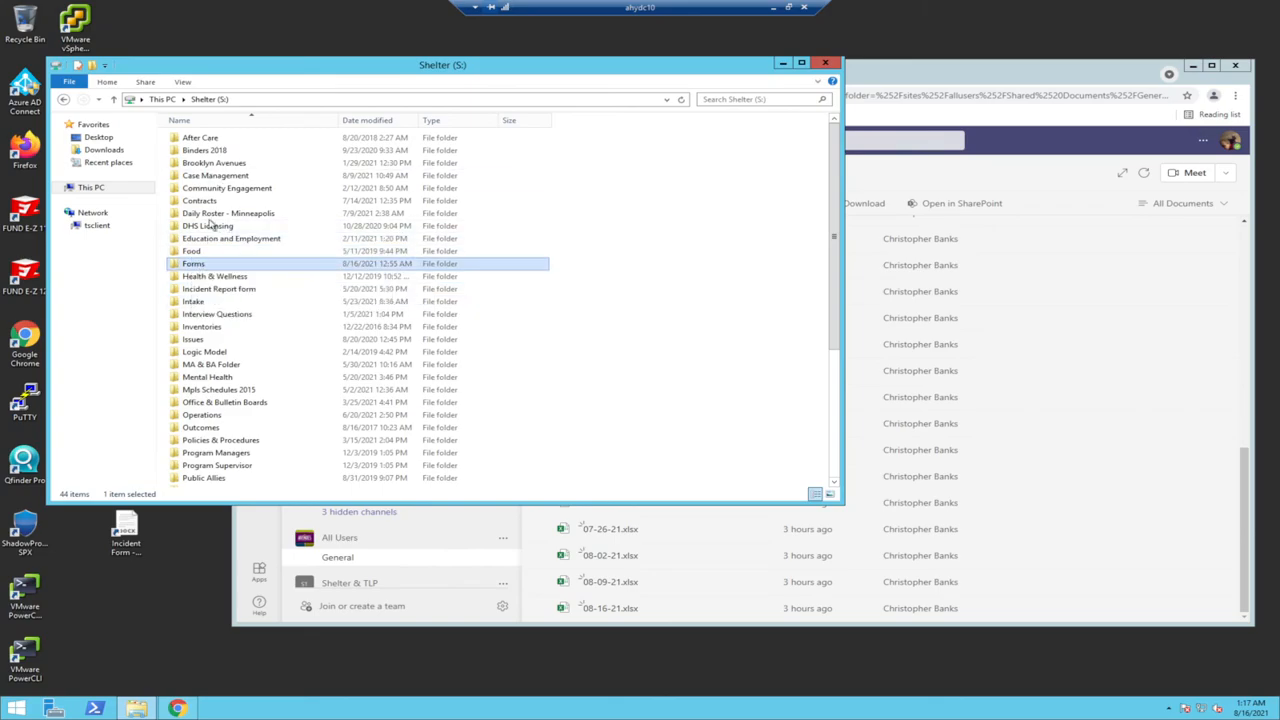
pyautogui.click(210, 213)
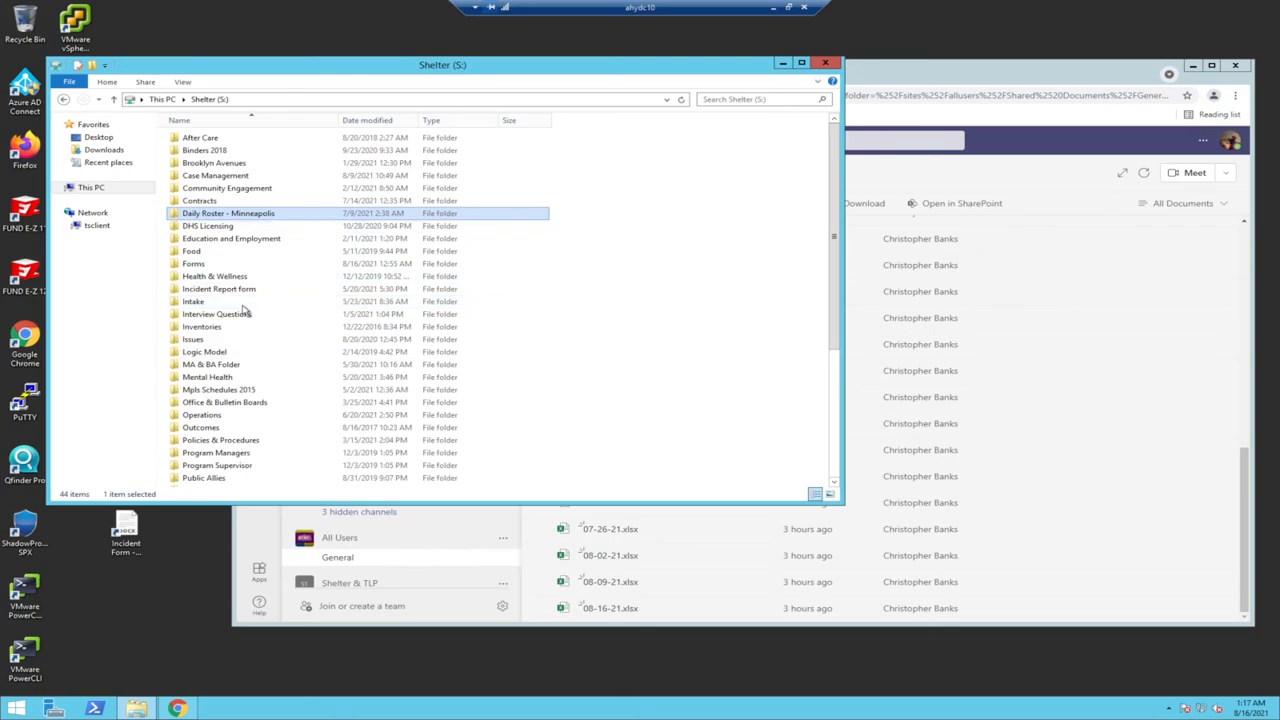
pyautogui.click(297, 277)
pyautogui.click(855, 512)
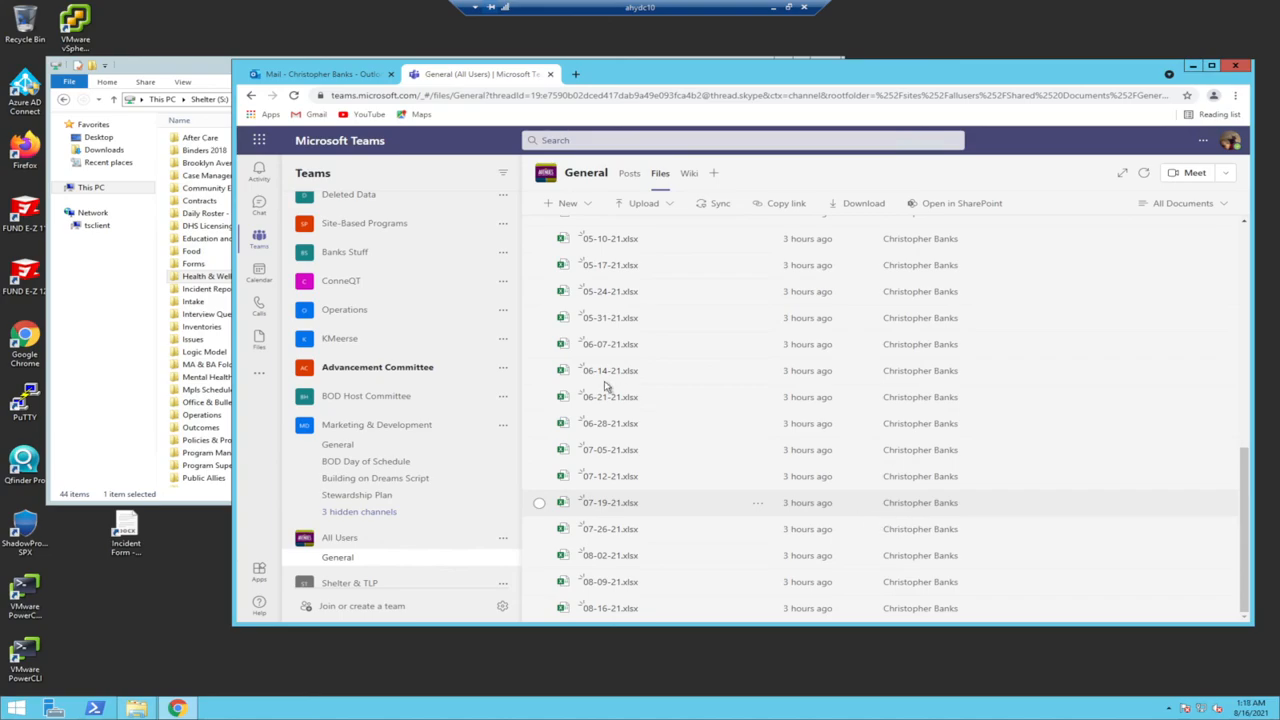
pyautogui.hotkey('alt', 'Tab')
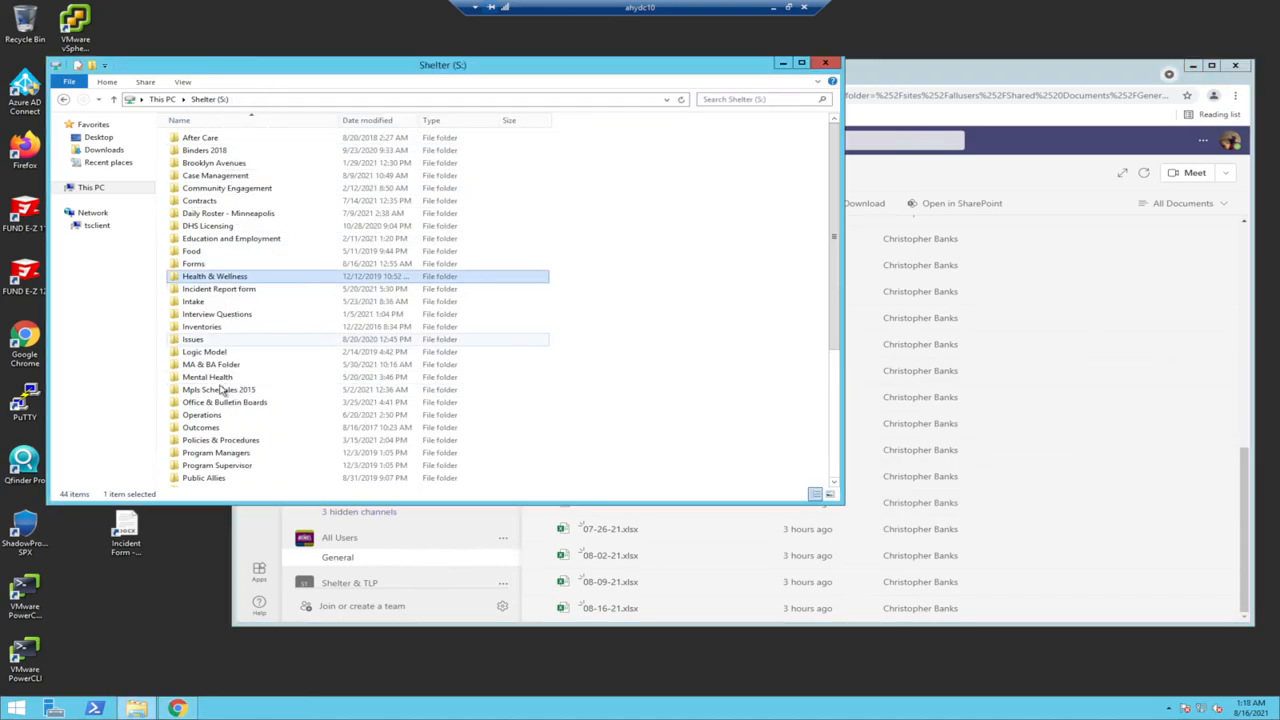
pyautogui.click(225, 216)
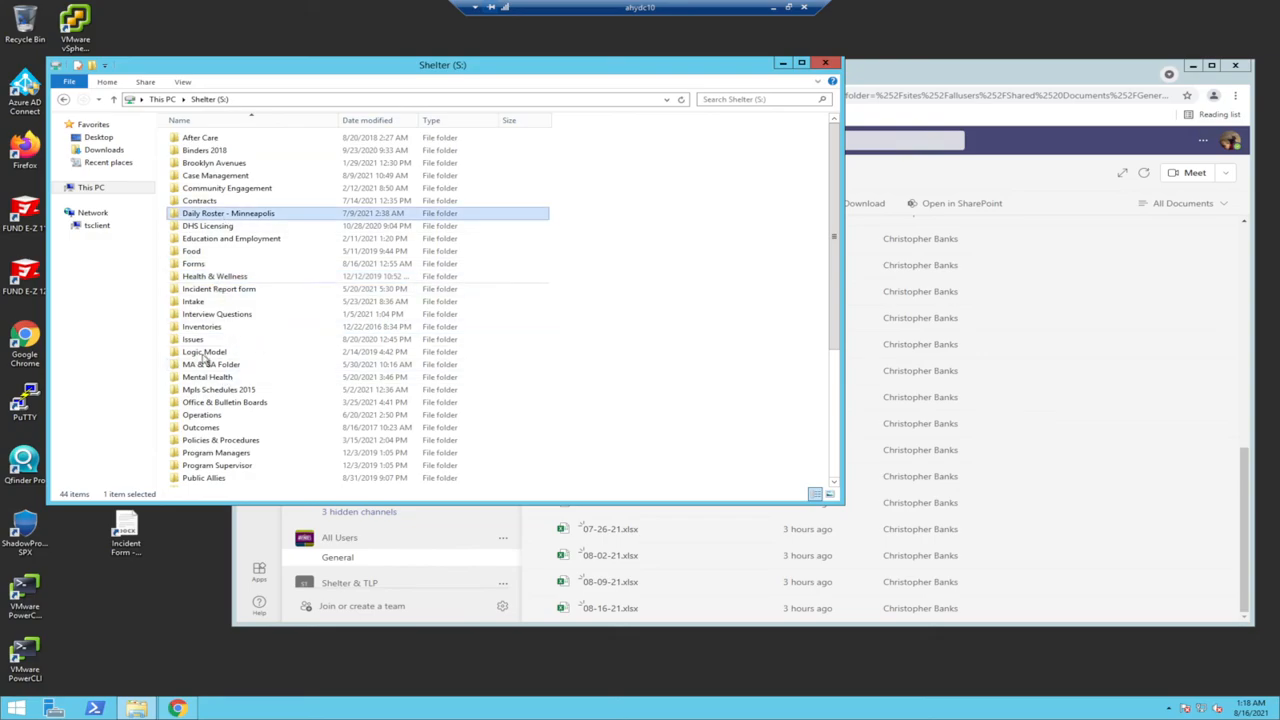
# Step: Switch to Outlook in the browser, discard the unsent draft containing the Teams file link, and return to the Teams files
pyautogui.click(956, 78)
pyautogui.moveTo(962, 75); pyautogui.dragTo(883, 49)
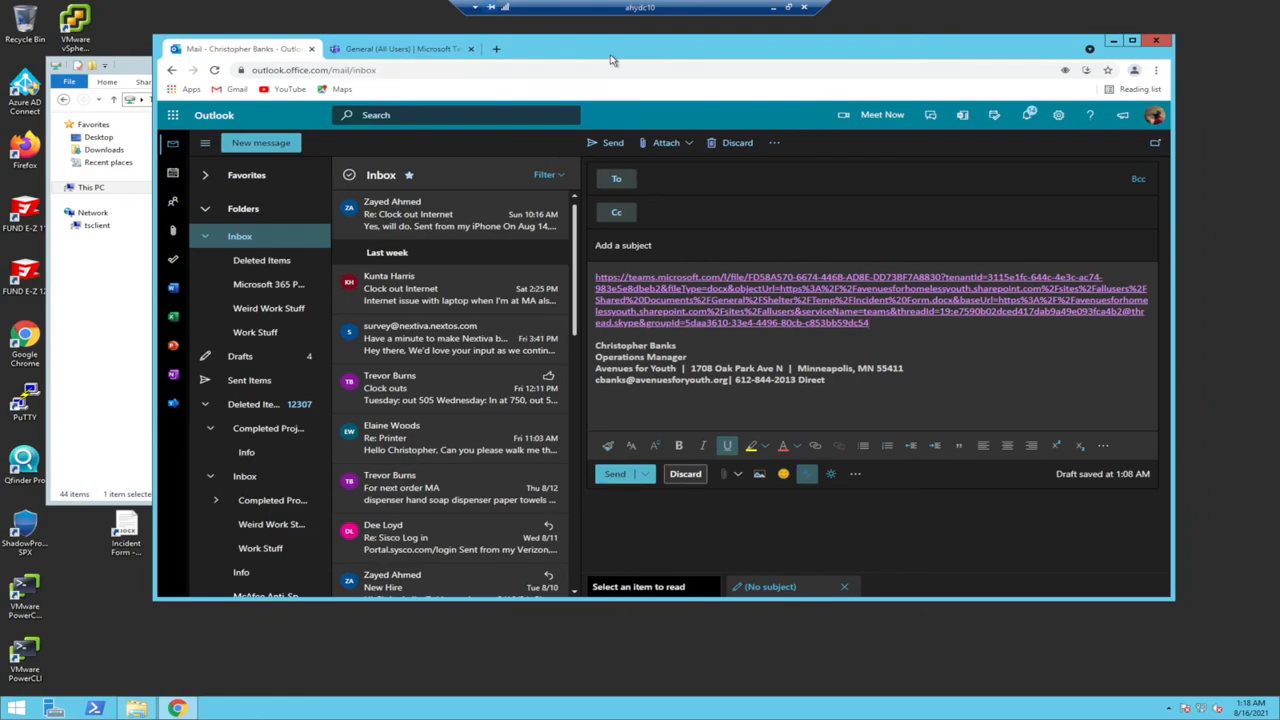
pyautogui.click(737, 142)
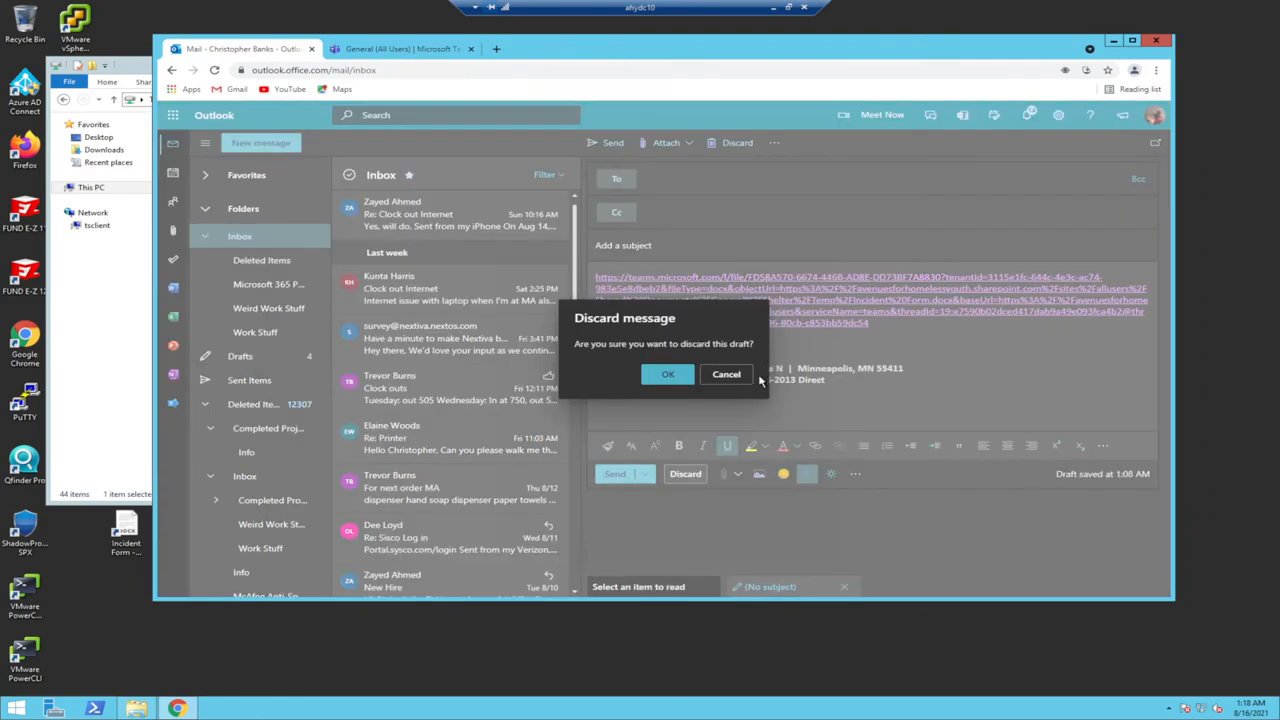
pyautogui.click(672, 376)
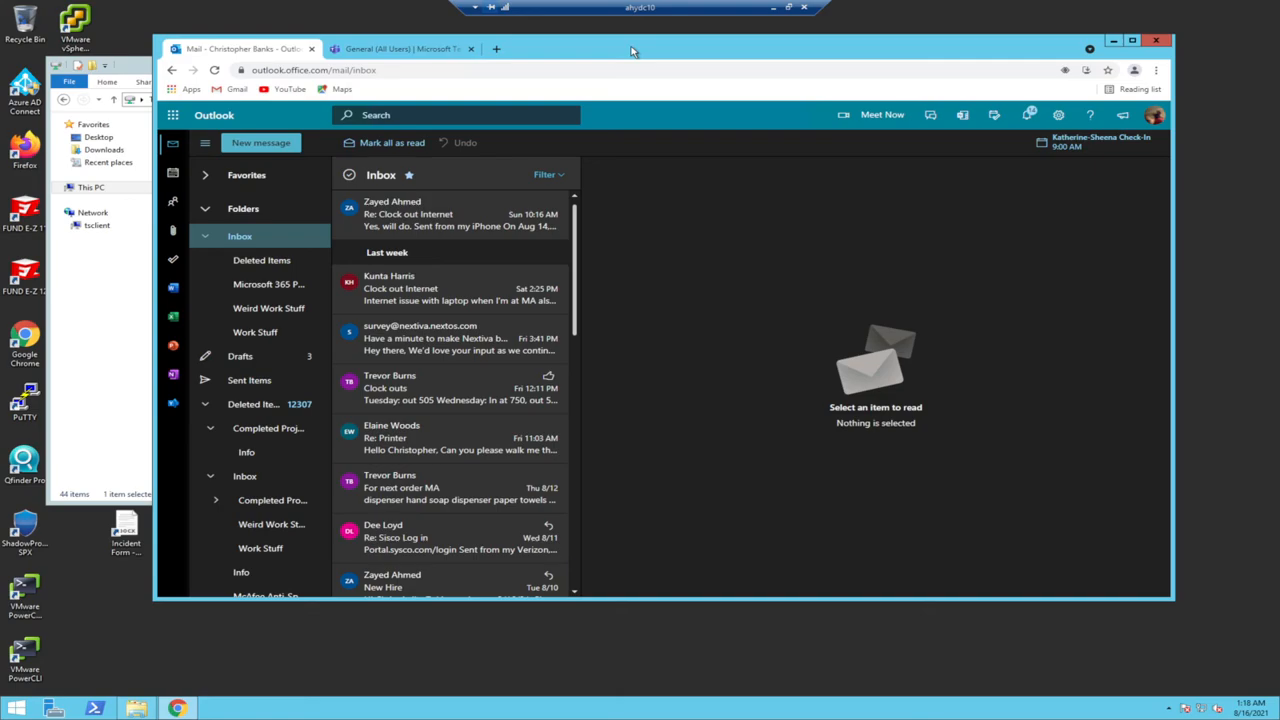
pyautogui.click(426, 54)
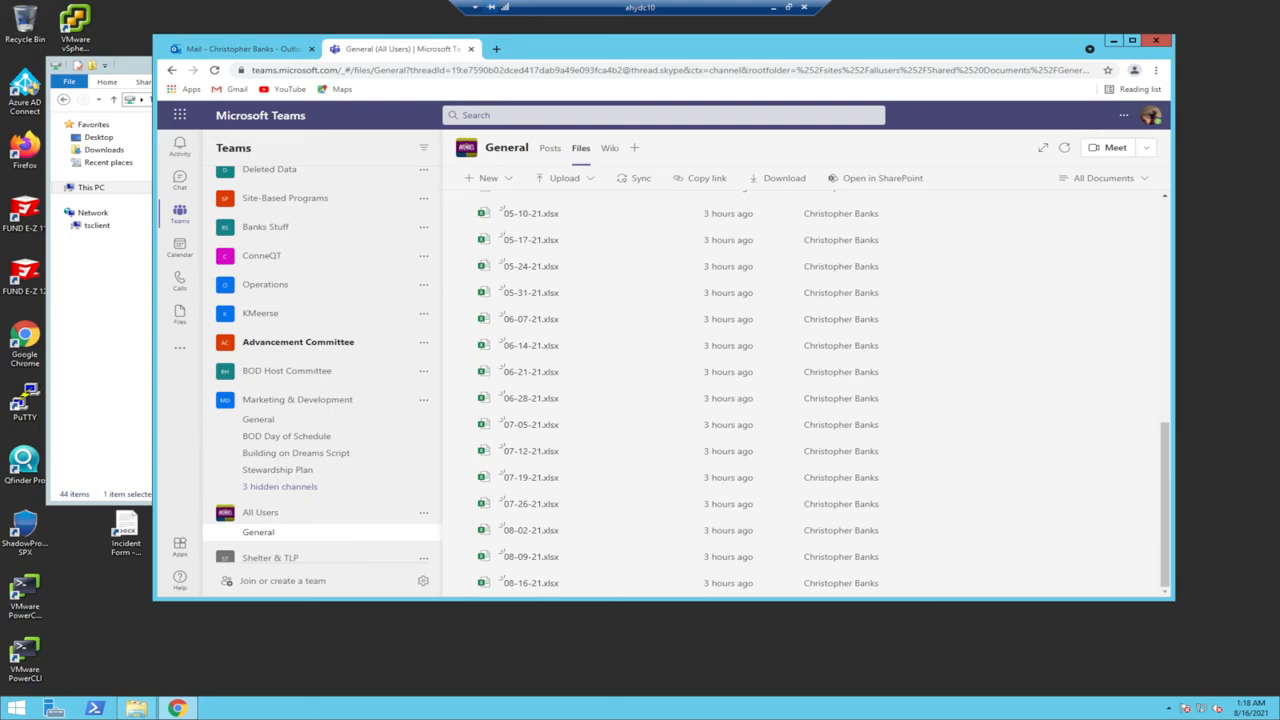